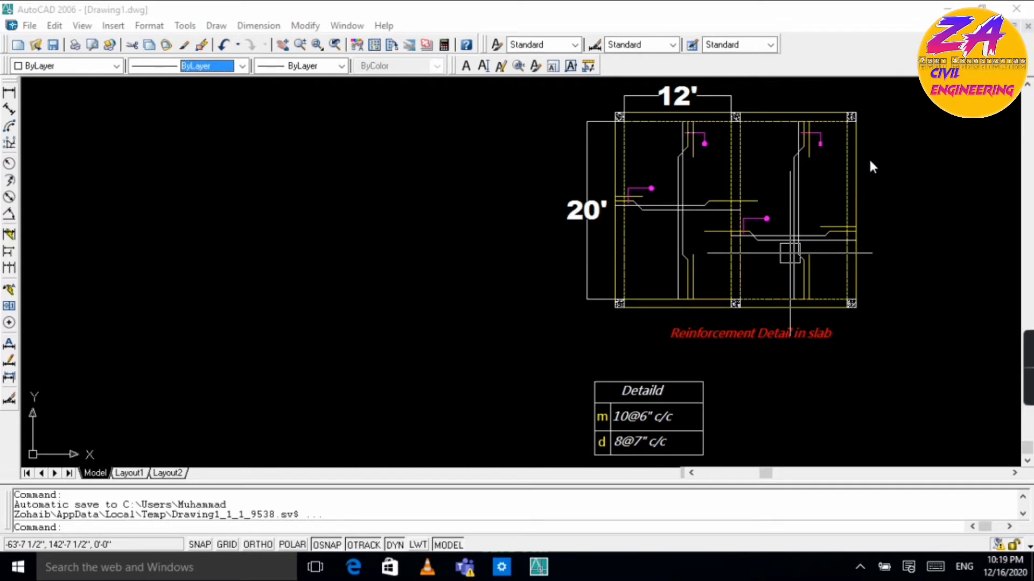
Step: Examine the slab reinforcement plan, including the cranked bars, bar labels, 12' and 20' dimensions and the bar spacing table
scroll(870, 157, up, 2)
scroll(870, 157, up, 2)
scroll(868, 159, down, 4)
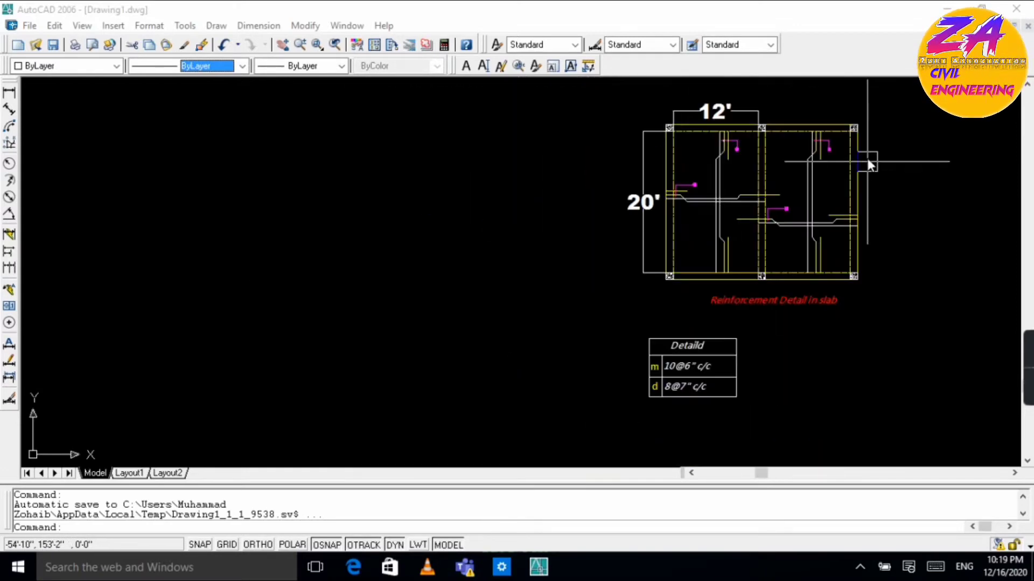
scroll(889, 103, up, 2)
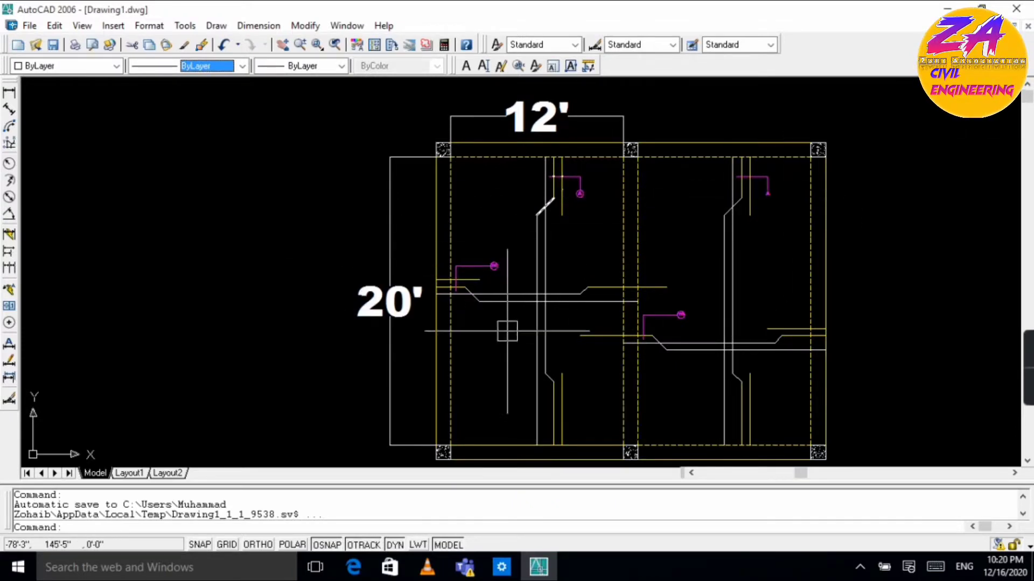
scroll(617, 260, down, 2)
scroll(652, 266, up, 2)
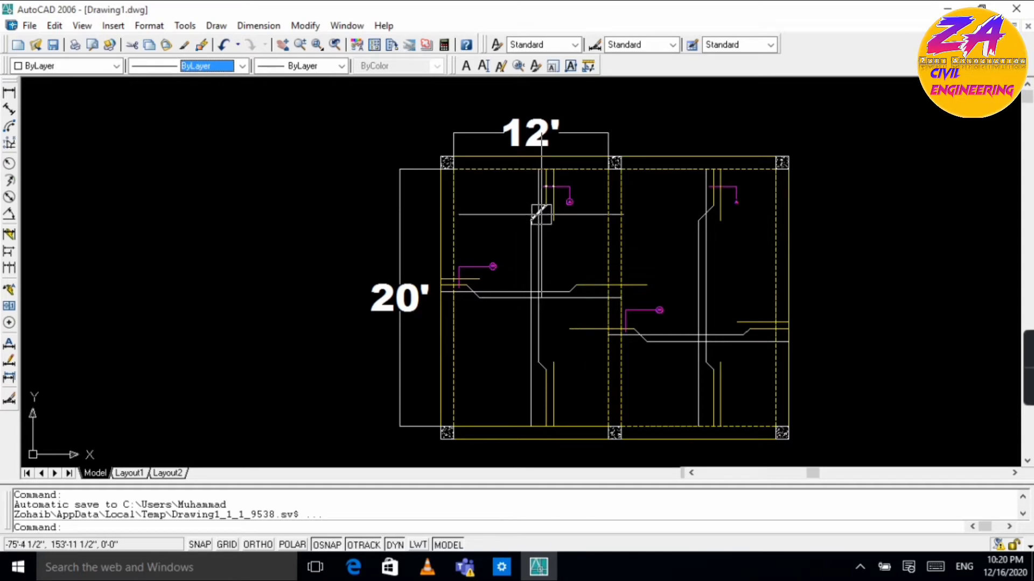
scroll(499, 274, up, 3)
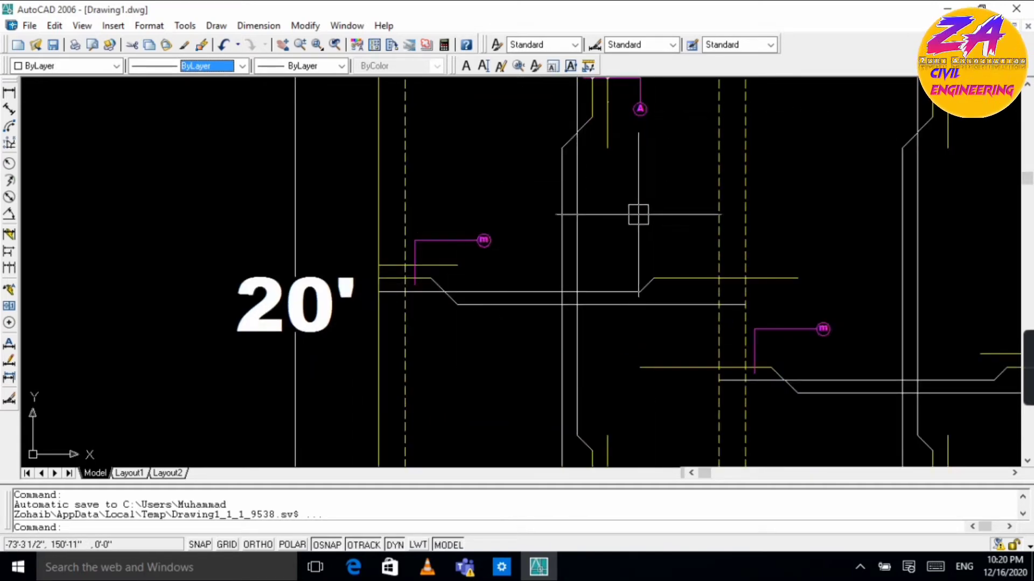
scroll(637, 215, down, 2)
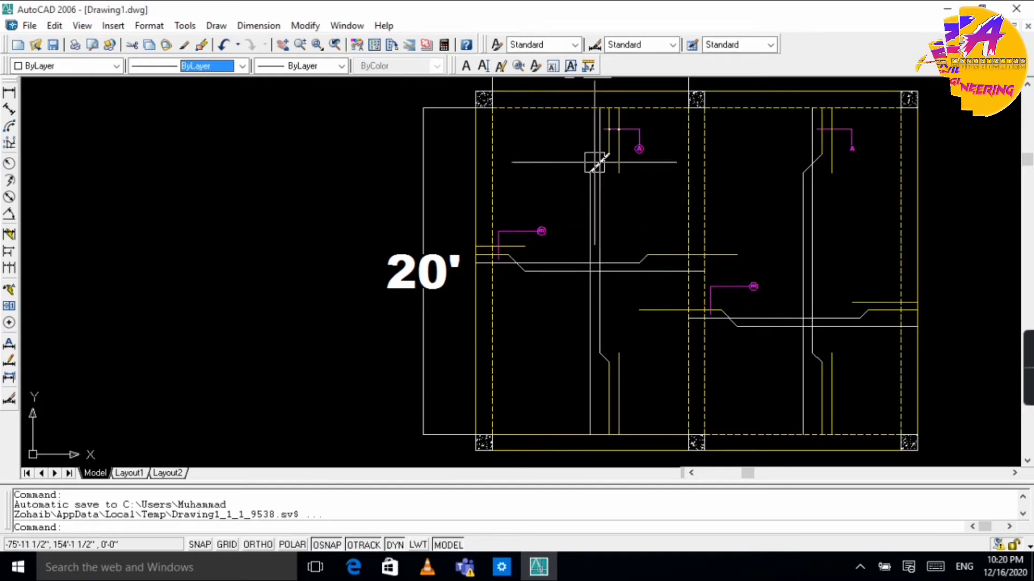
scroll(606, 164, up, 3)
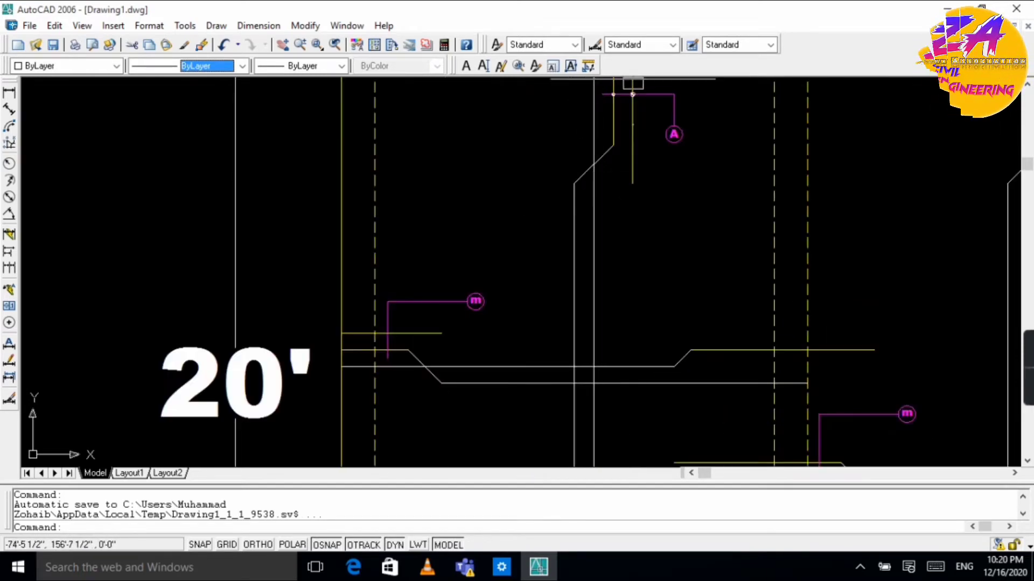
scroll(560, 217, down, 2)
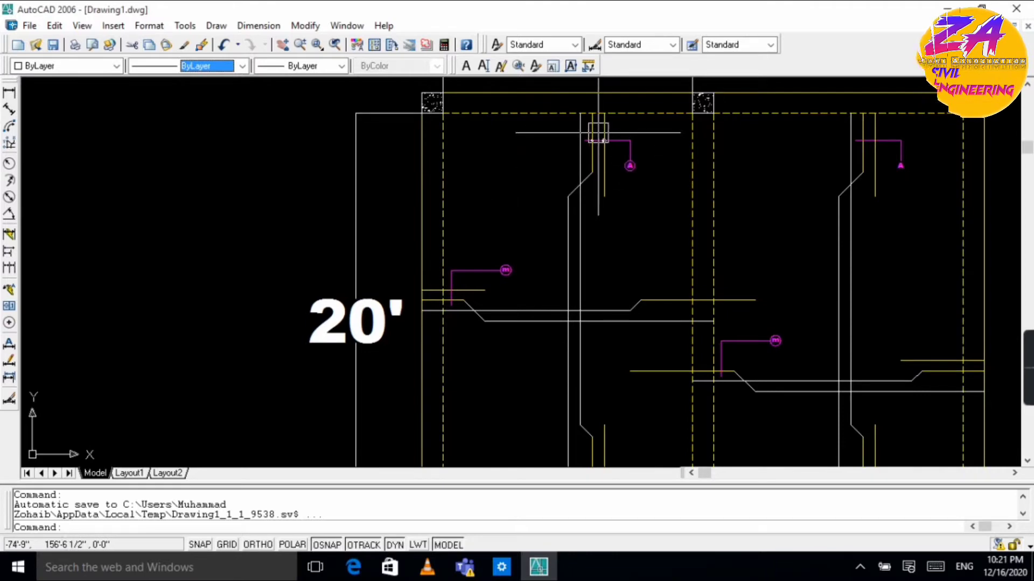
scroll(580, 269, down, 5)
scroll(584, 311, up, 6)
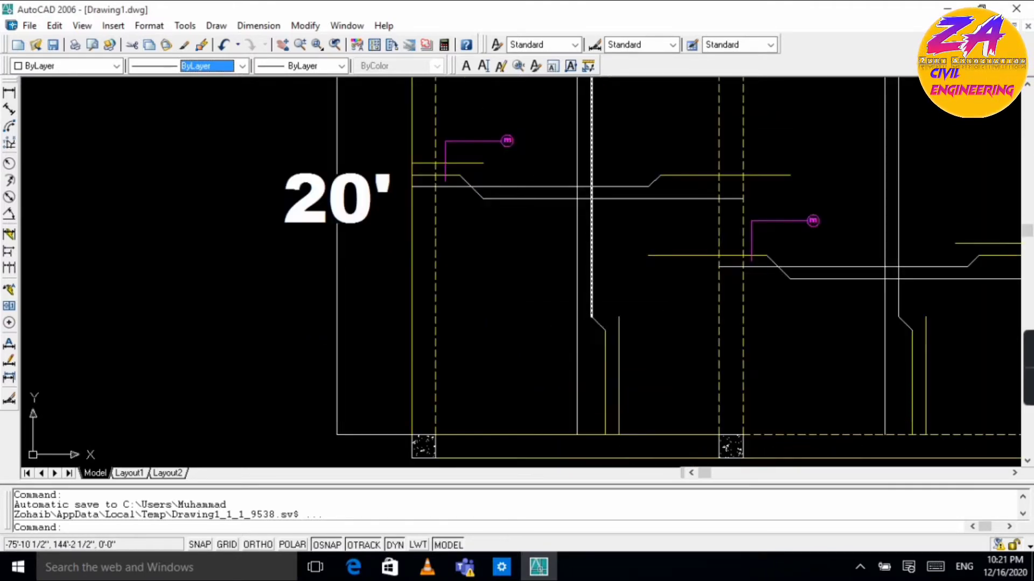
scroll(595, 366, down, 4)
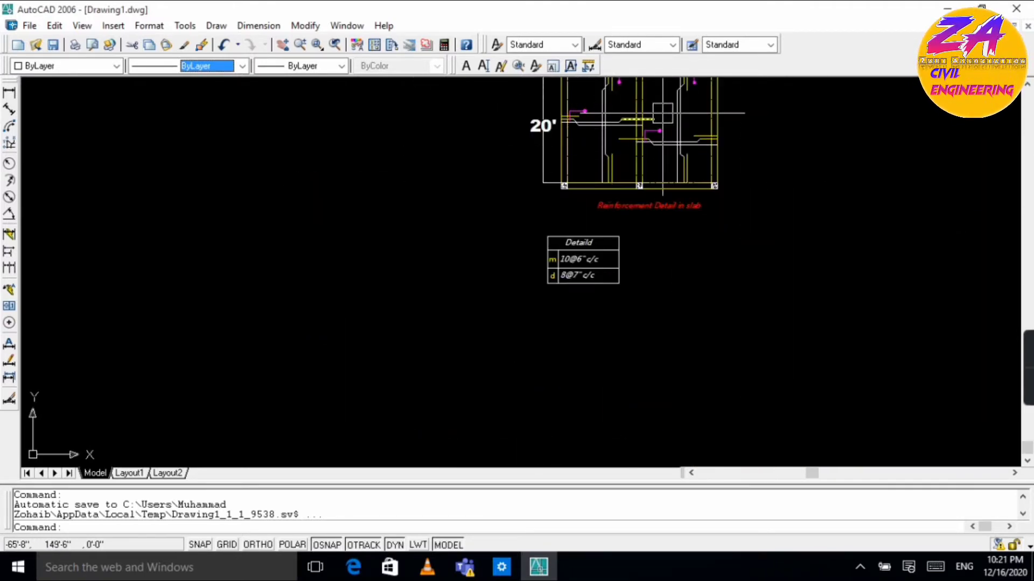
scroll(641, 121, down, 4)
scroll(512, 277, up, 7)
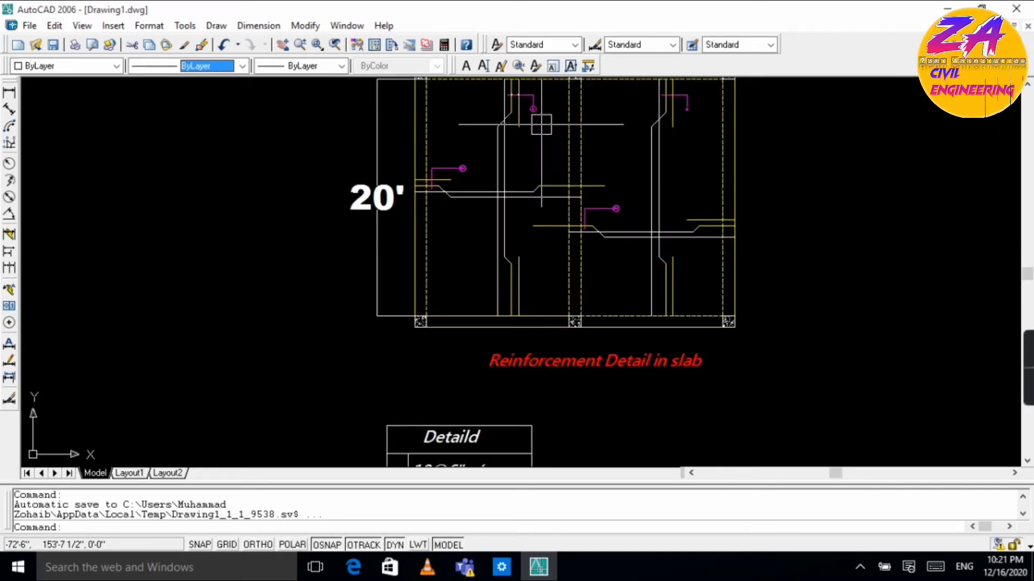
scroll(541, 125, up, 2)
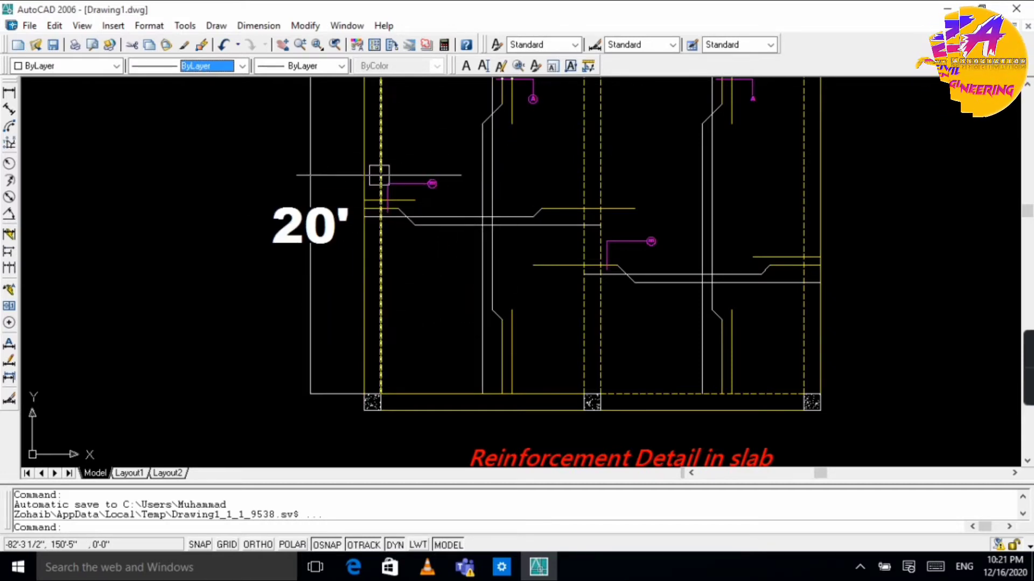
scroll(589, 172, down, 2)
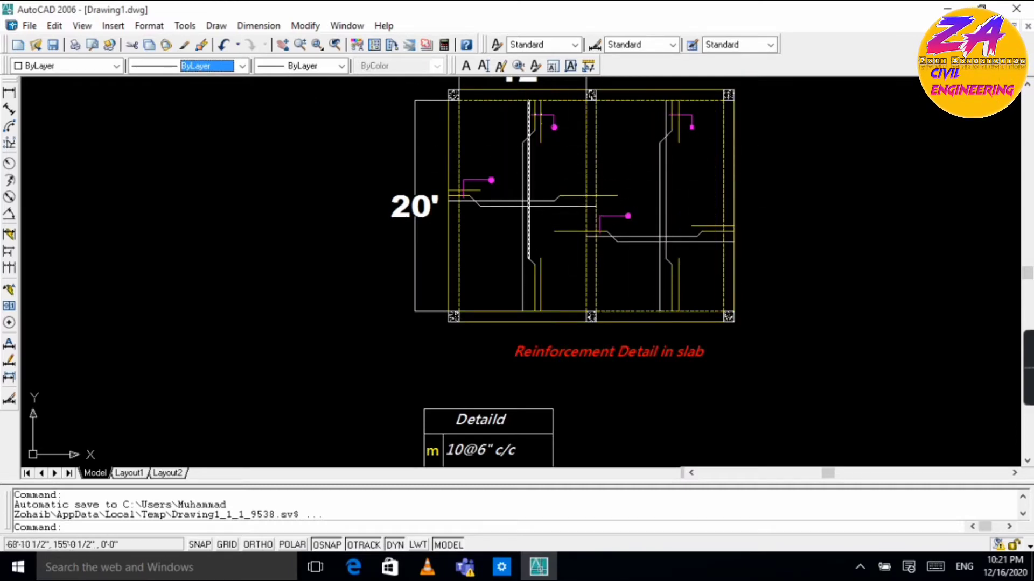
scroll(554, 159, down, 3)
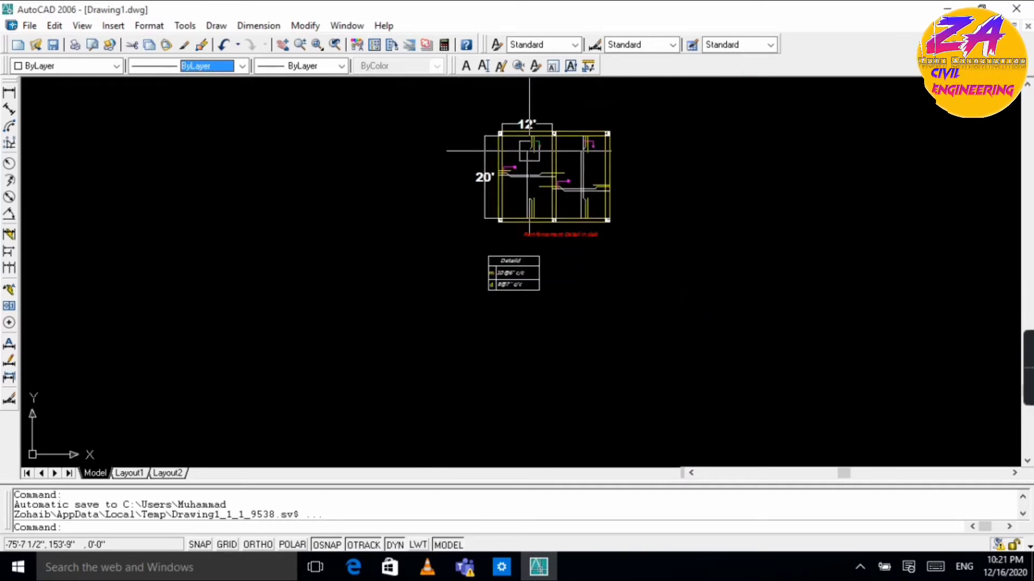
scroll(554, 151, up, 2)
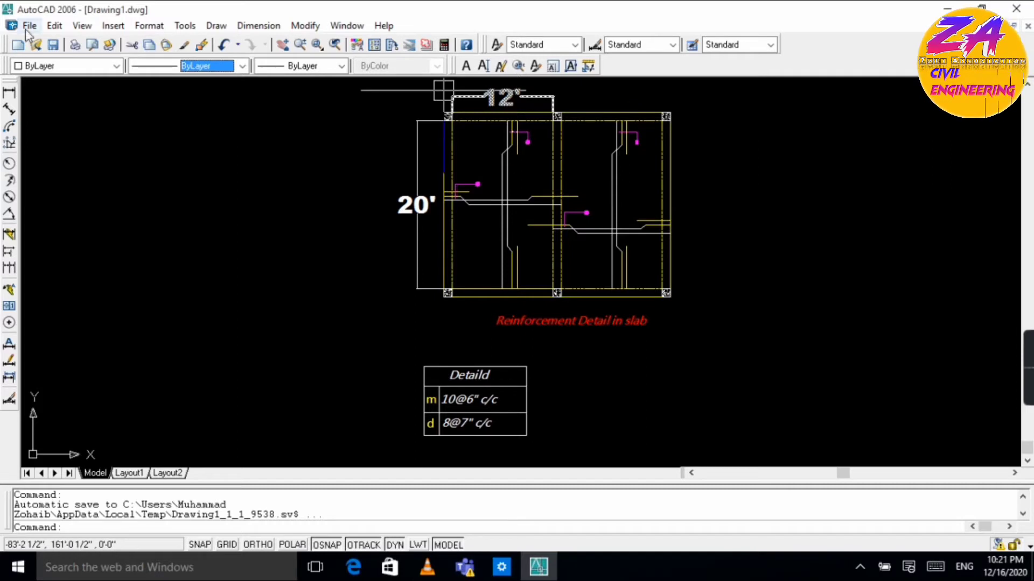
Step: Select both outer beam lines along the plan's upper edge and the outer and inner beam lines along its right side
scroll(228, 84, down, 4)
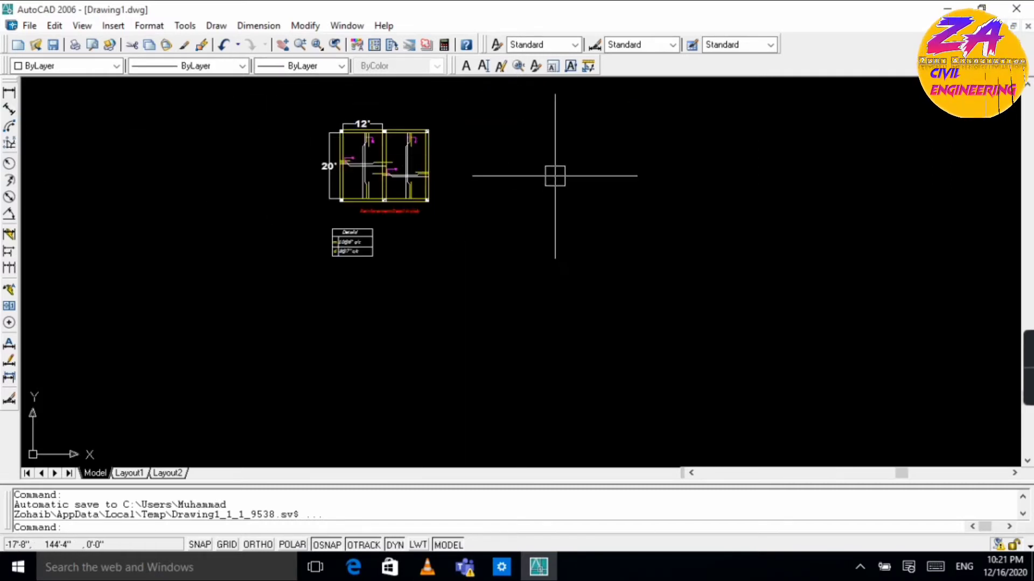
scroll(533, 136, up, 1)
scroll(533, 135, up, 3)
scroll(238, 115, down, 3)
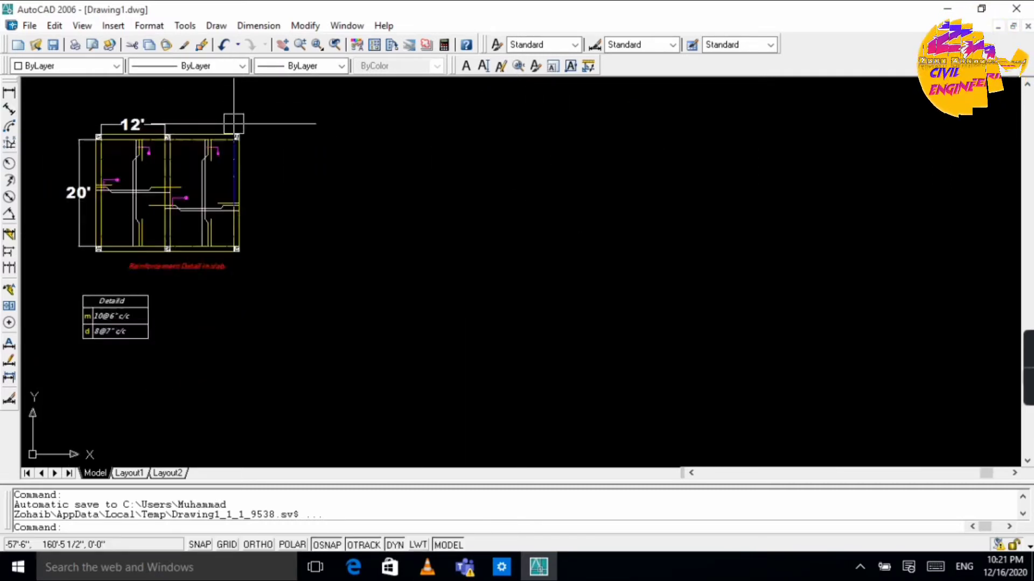
scroll(180, 144, up, 3)
scroll(148, 162, down, 4)
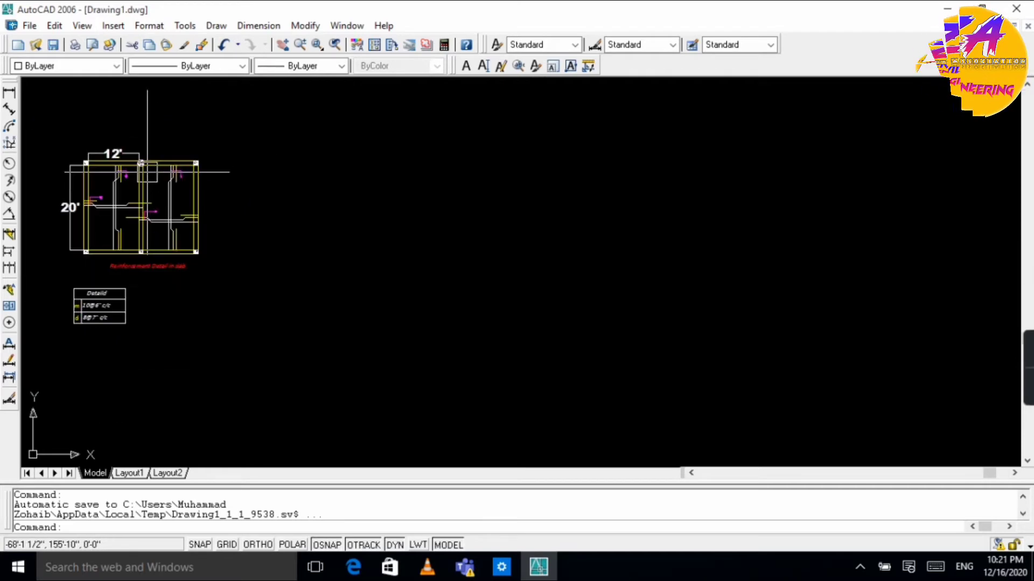
scroll(142, 142, up, 5)
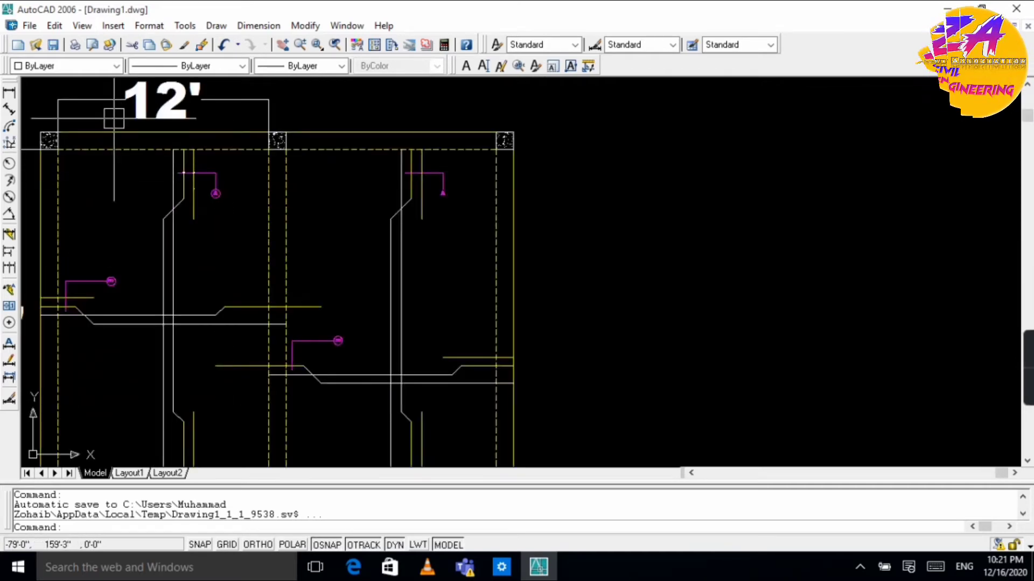
click(117, 131)
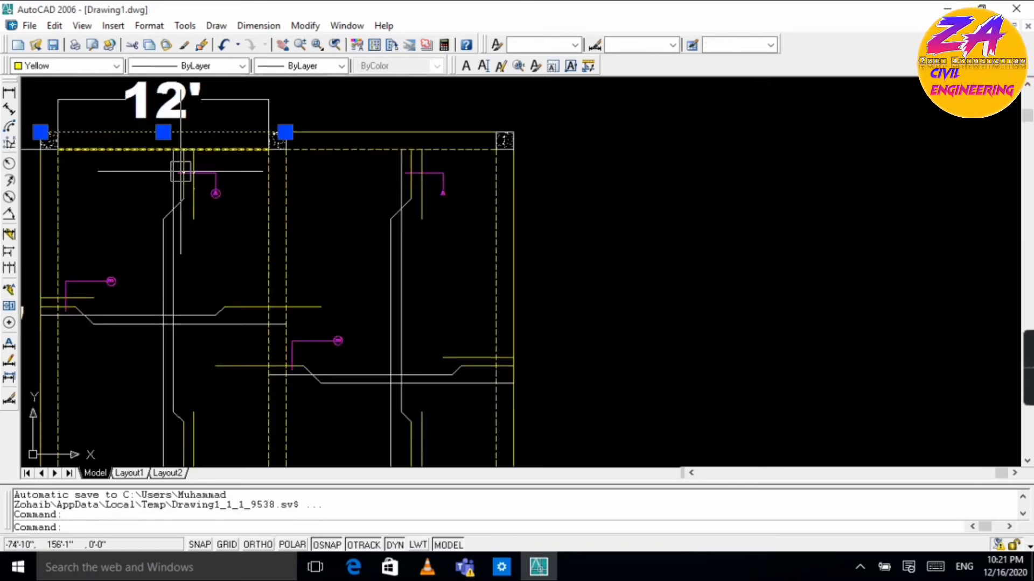
click(391, 131)
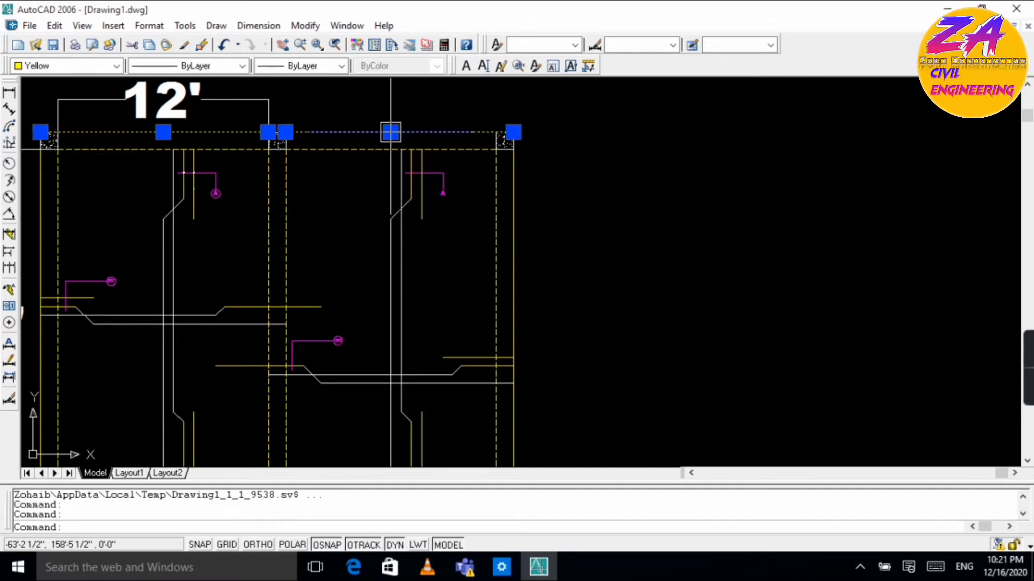
click(511, 232)
click(491, 240)
scroll(285, 152, up, 2)
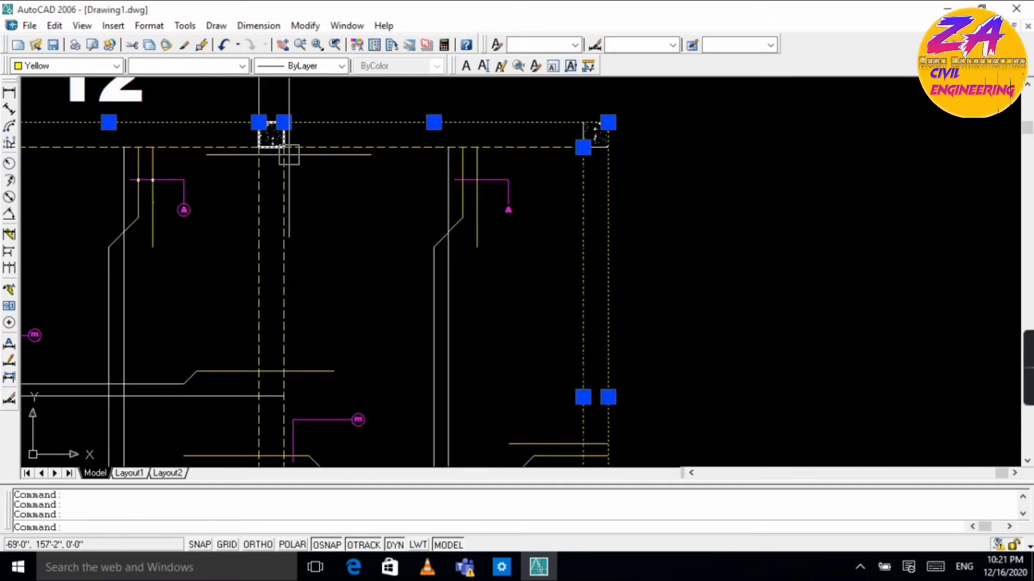
Step: Add the upper inner beam lines, the upper middle and right column outlines, and the middle and left beam lines to the selection
scroll(659, 143, up, 6)
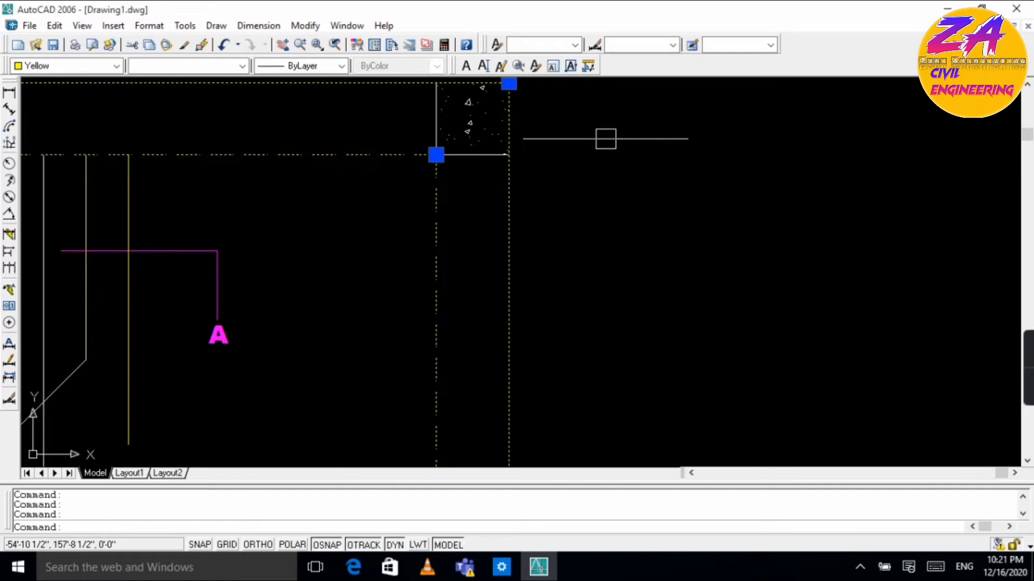
click(490, 154)
scroll(377, 142, down, 5)
scroll(275, 144, up, 7)
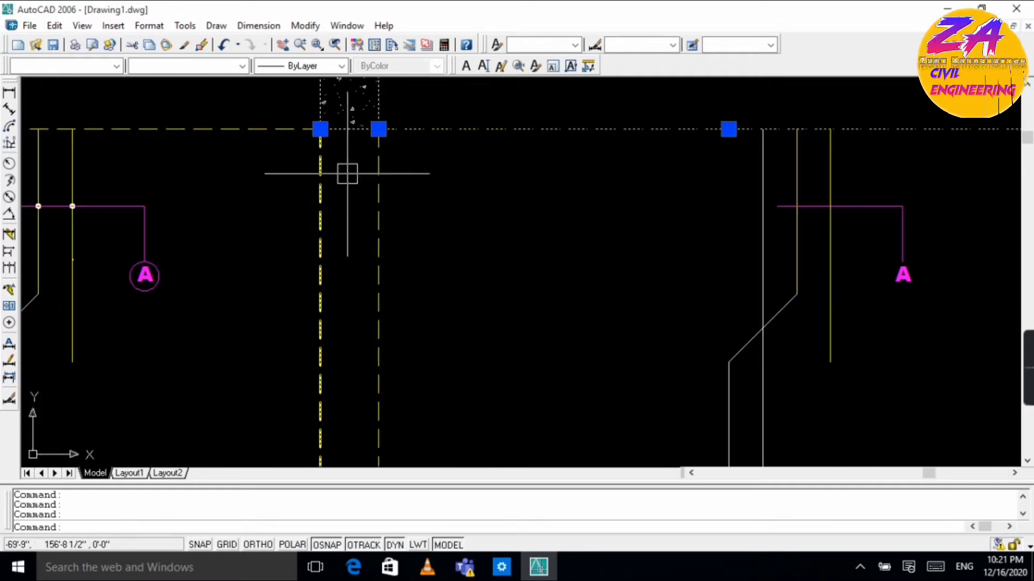
scroll(341, 208, down, 6)
click(341, 219)
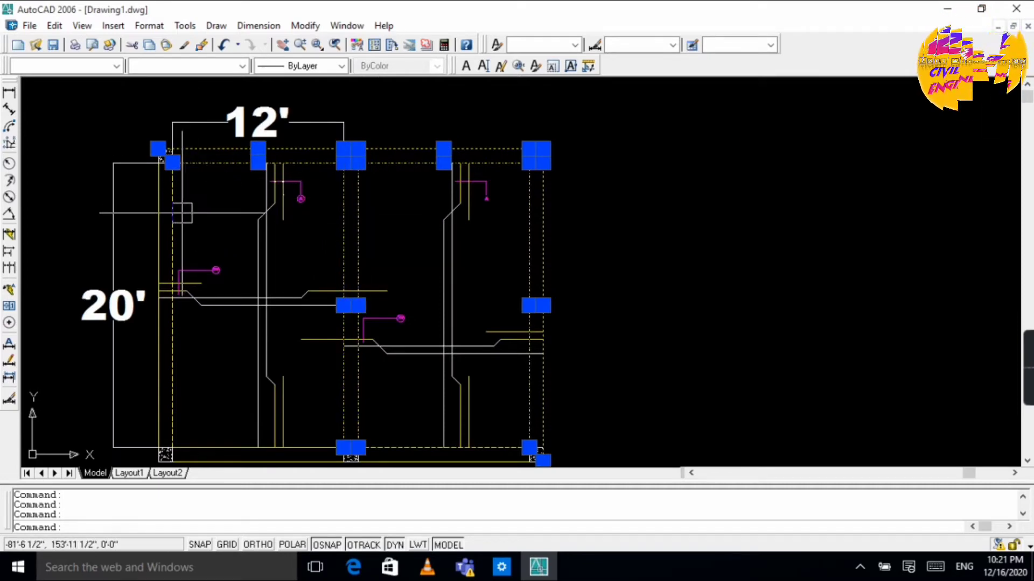
click(157, 221)
scroll(228, 386, down, 2)
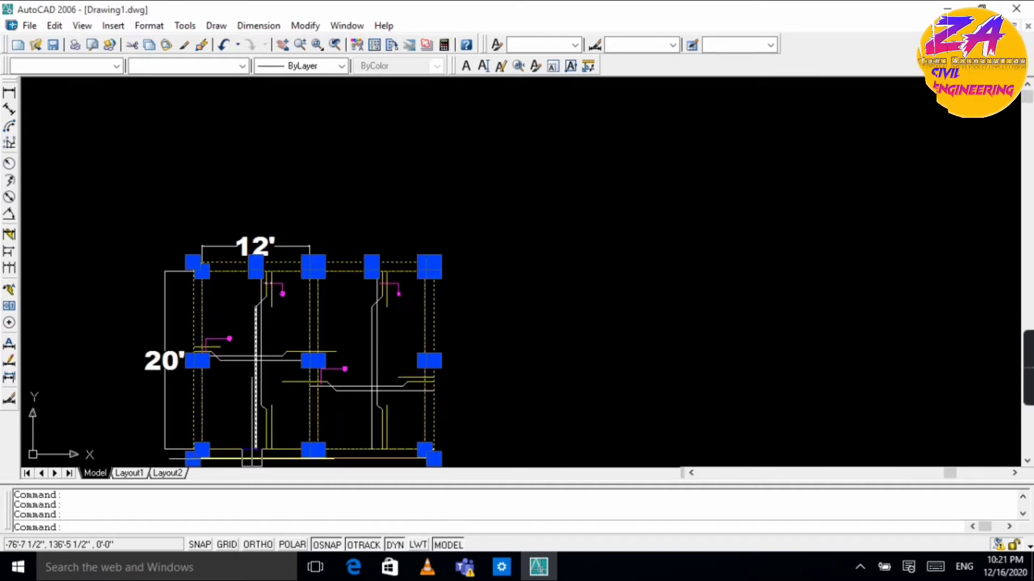
Step: Add the lower outer and inner beam lines and the lower middle and right column outlines to the selection
scroll(245, 454, up, 4)
scroll(253, 447, down, 2)
scroll(257, 460, down, 4)
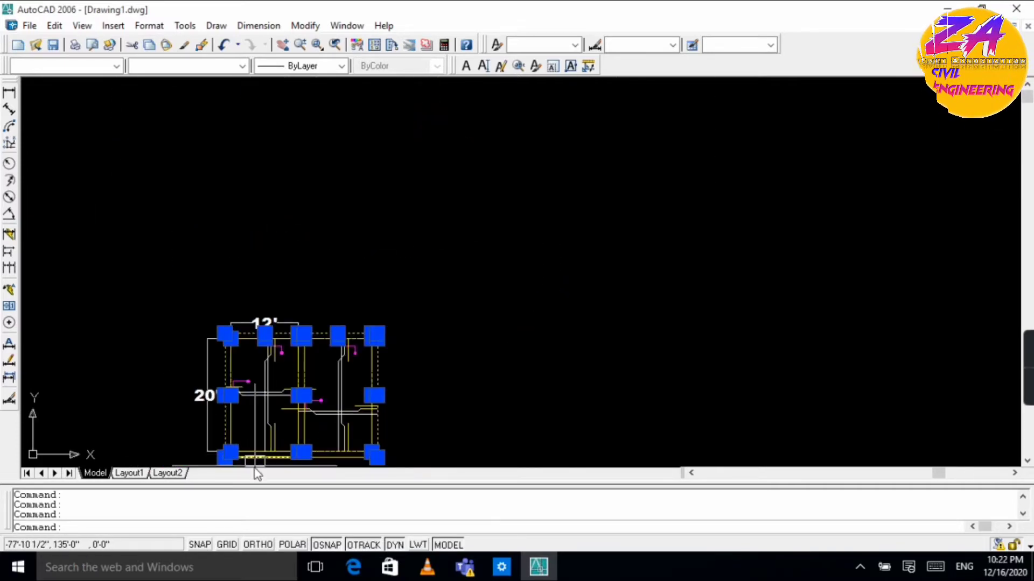
scroll(249, 472, up, 3)
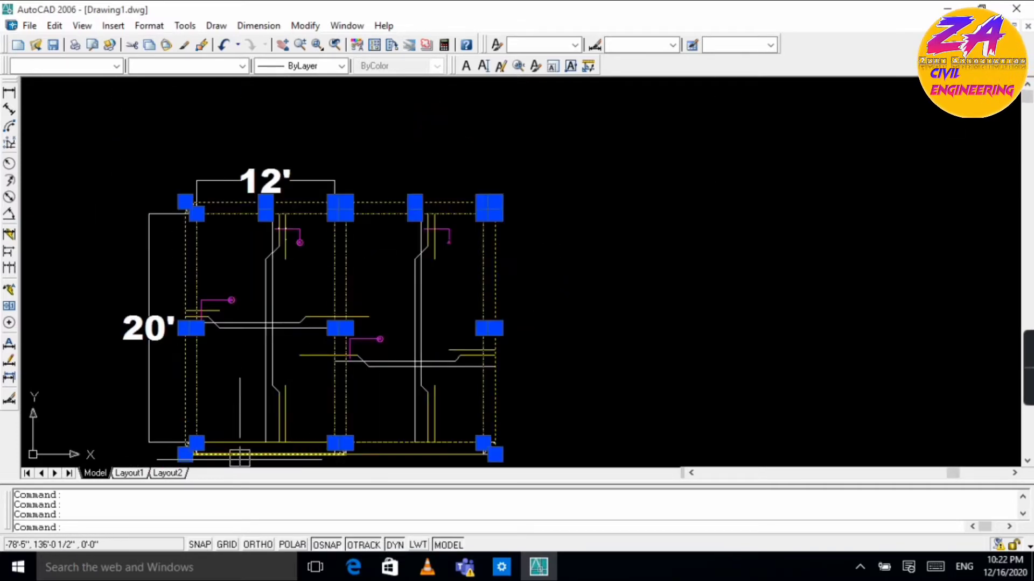
click(239, 455)
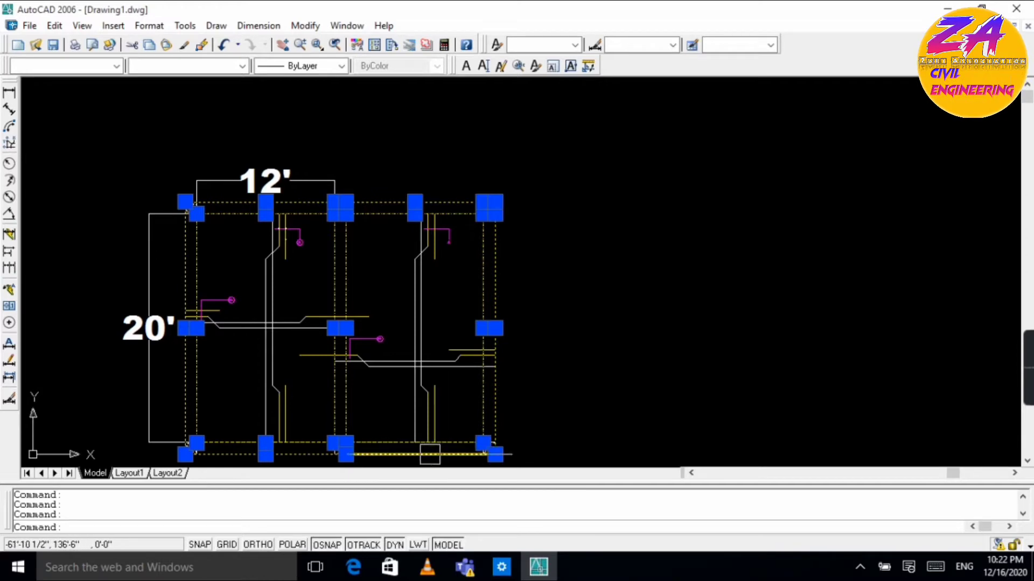
scroll(463, 463, up, 3)
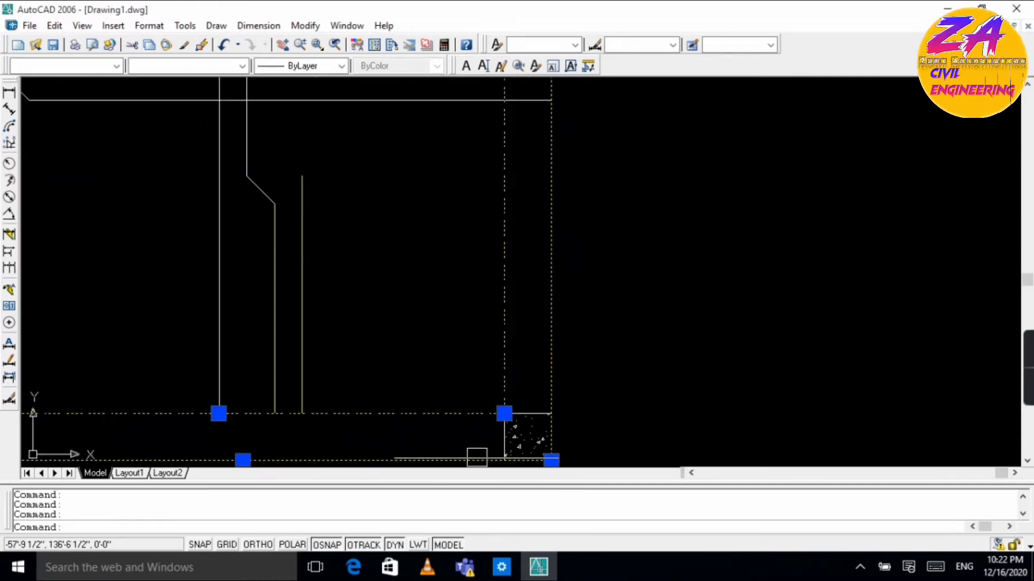
scroll(530, 426, up, 3)
scroll(529, 393, down, 5)
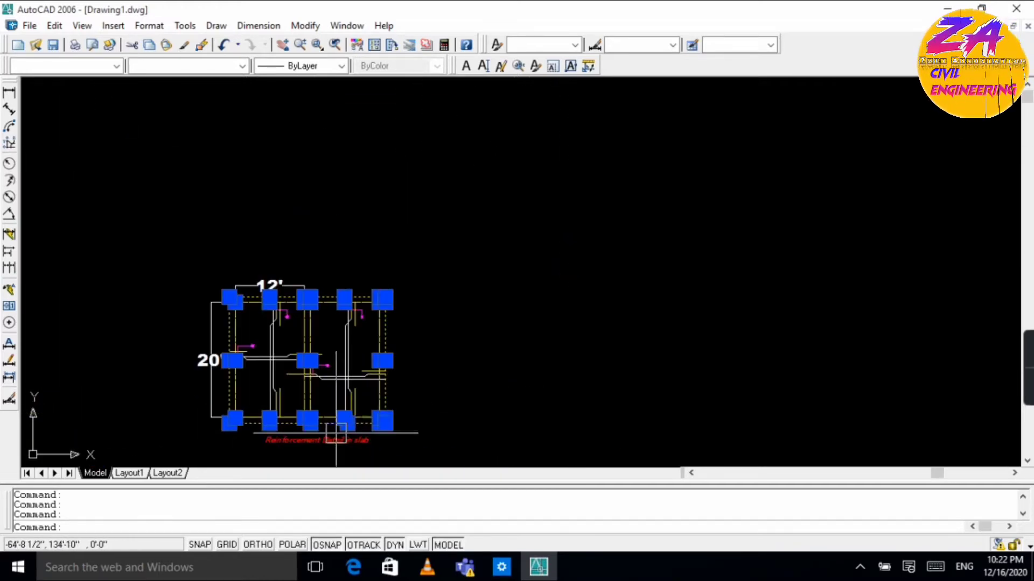
scroll(297, 425, up, 3)
scroll(328, 399, up, 2)
scroll(456, 388, up, 3)
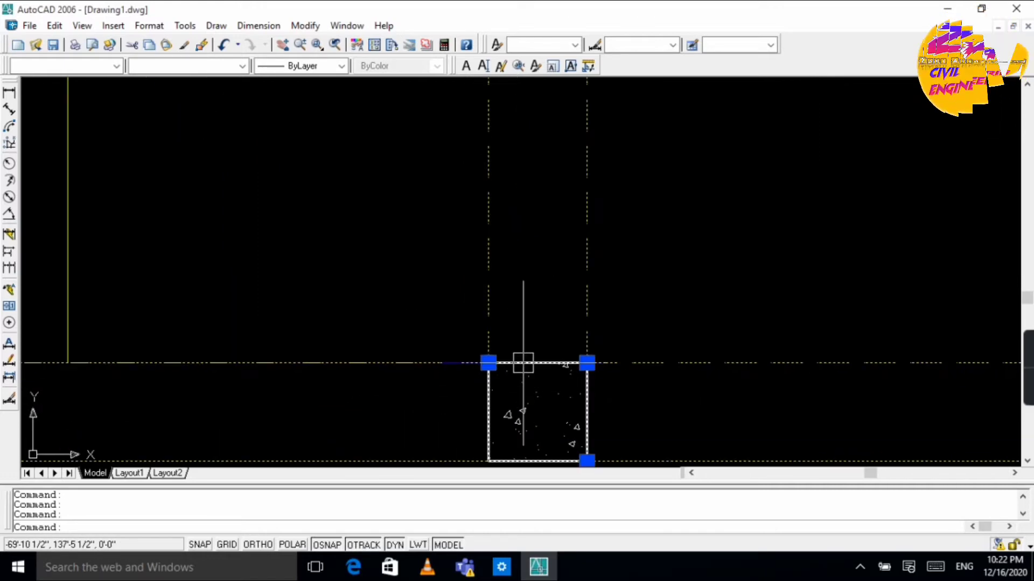
scroll(529, 356, down, 5)
scroll(539, 345, up, 5)
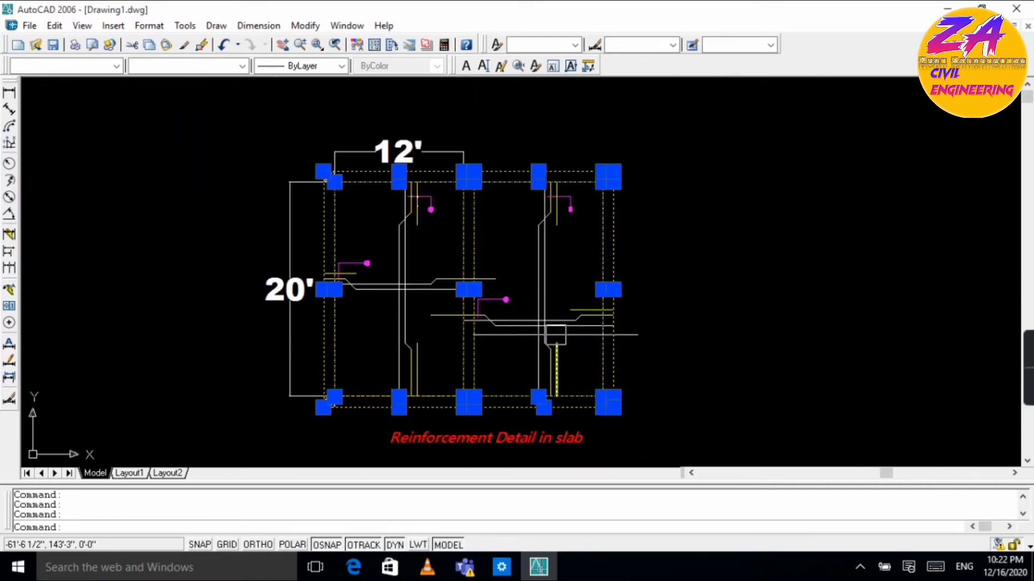
scroll(699, 314, down, 3)
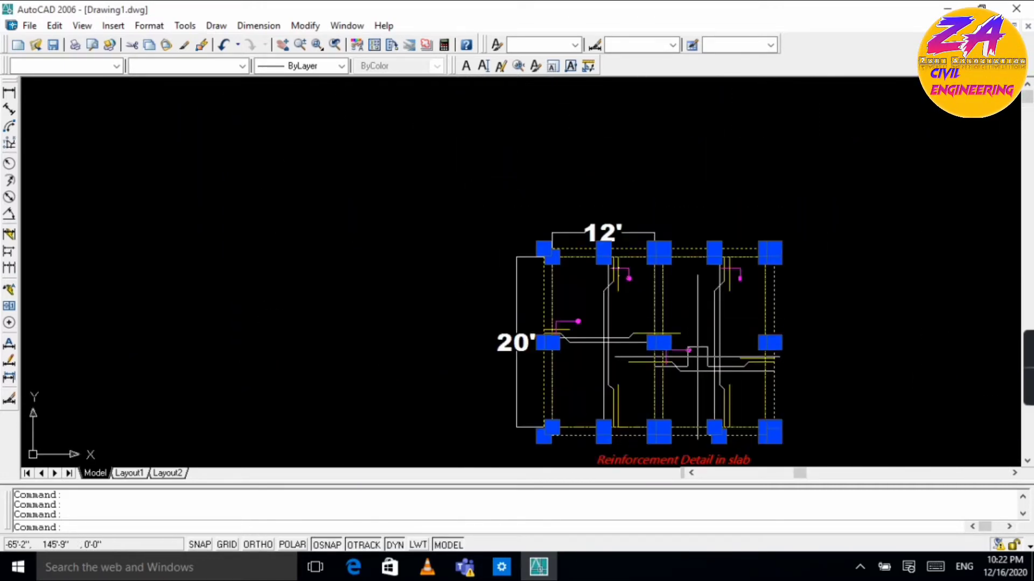
Step: Copy the selected beam and column outline from its upper-right corner about 87'-5" straight to the left, with Ortho on
text(cp)
key(Return)
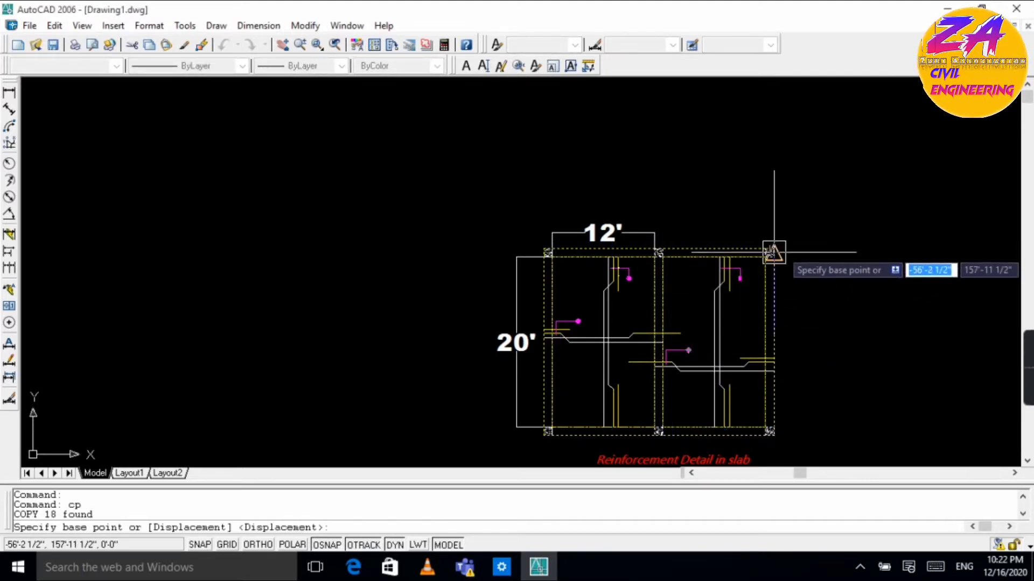
click(770, 249)
scroll(926, 247, down, 3)
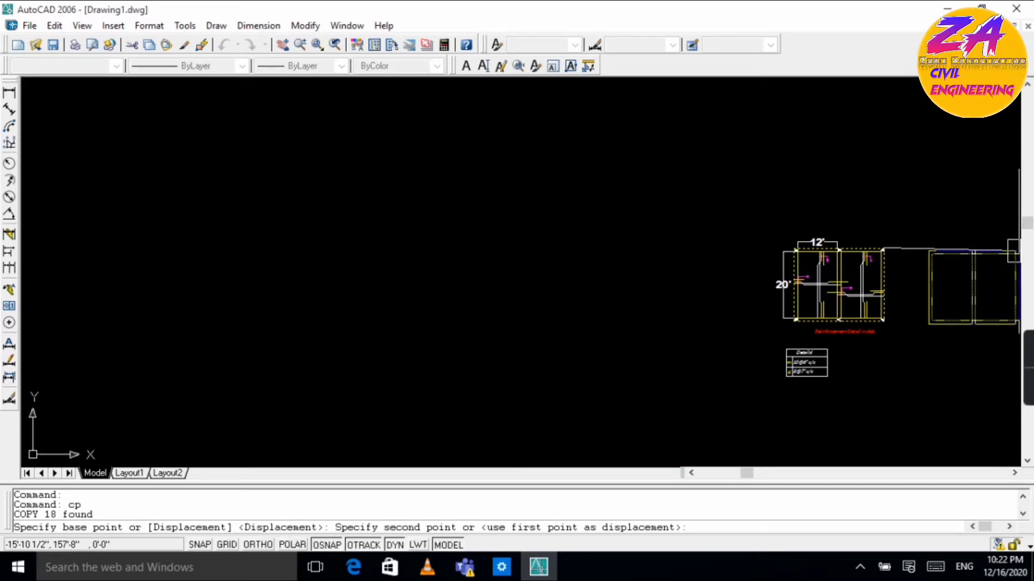
scroll(996, 253, up, 3)
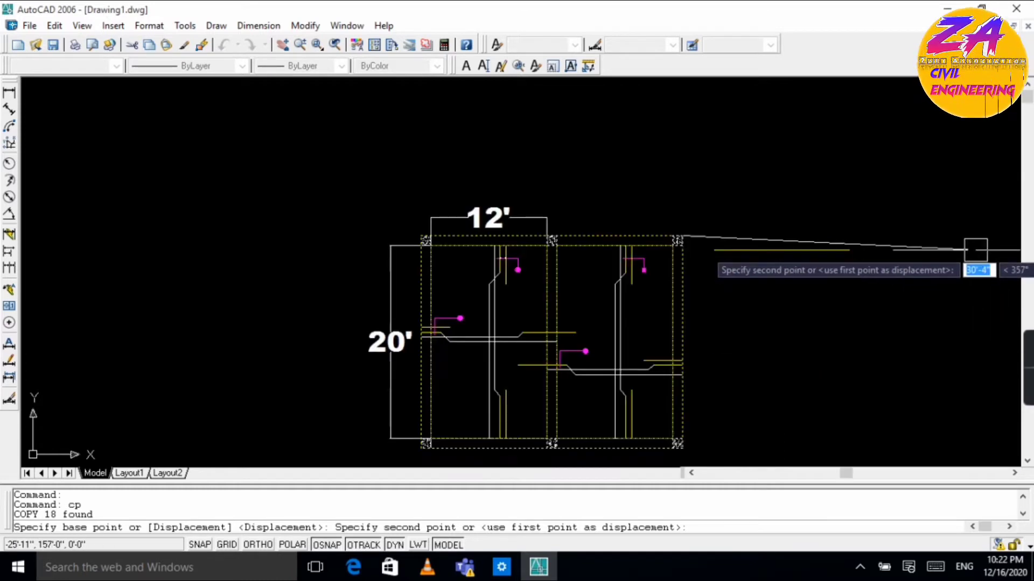
scroll(976, 249, down, 2)
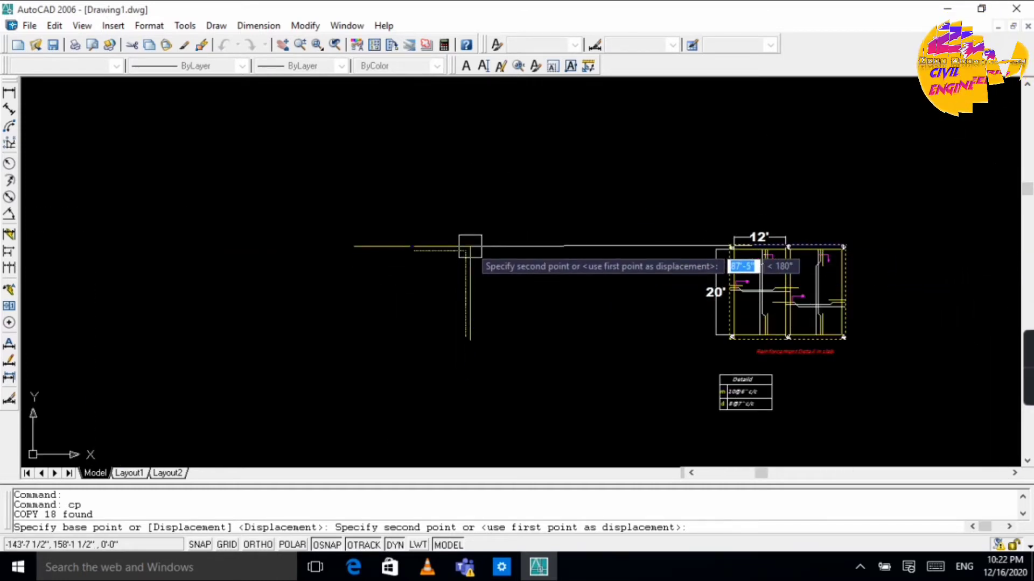
key(F8)
click(470, 247)
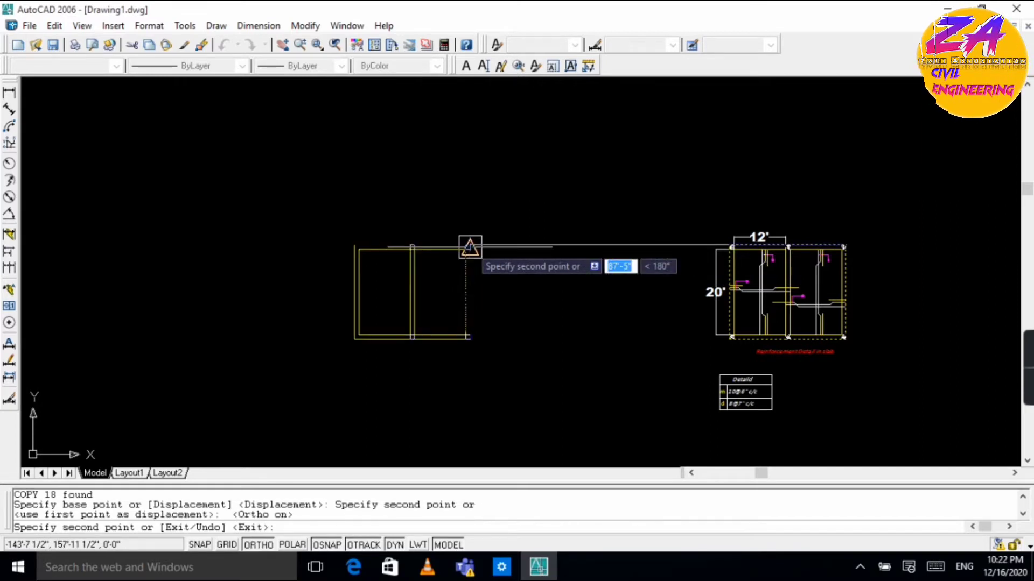
key(Escape)
Step: Draw a rectangle for the missing upper-left column of the copied outline, from the outer beam corner to the inner one
scroll(366, 264, up, 5)
scroll(367, 321, down, 1)
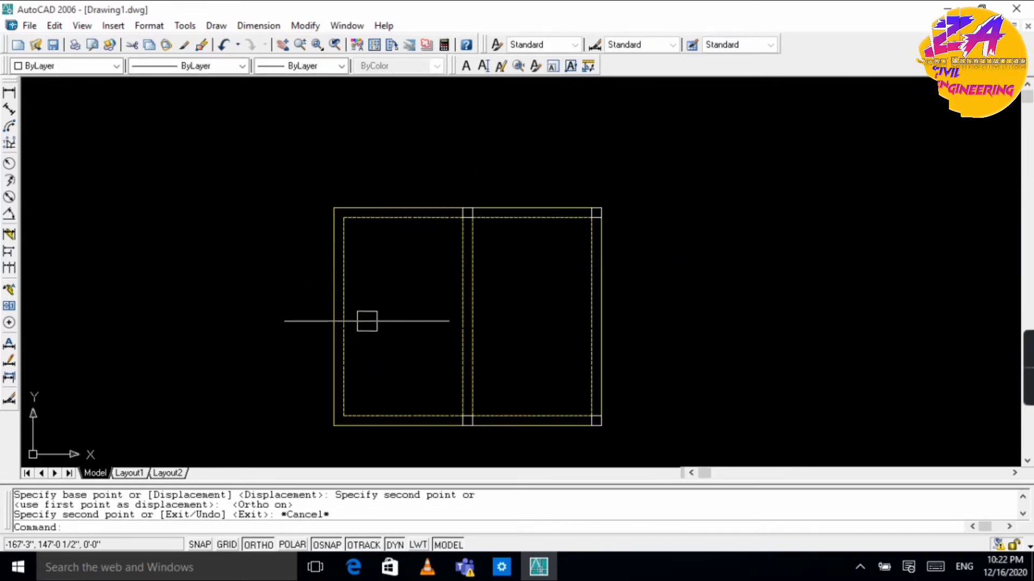
scroll(366, 321, up, 2)
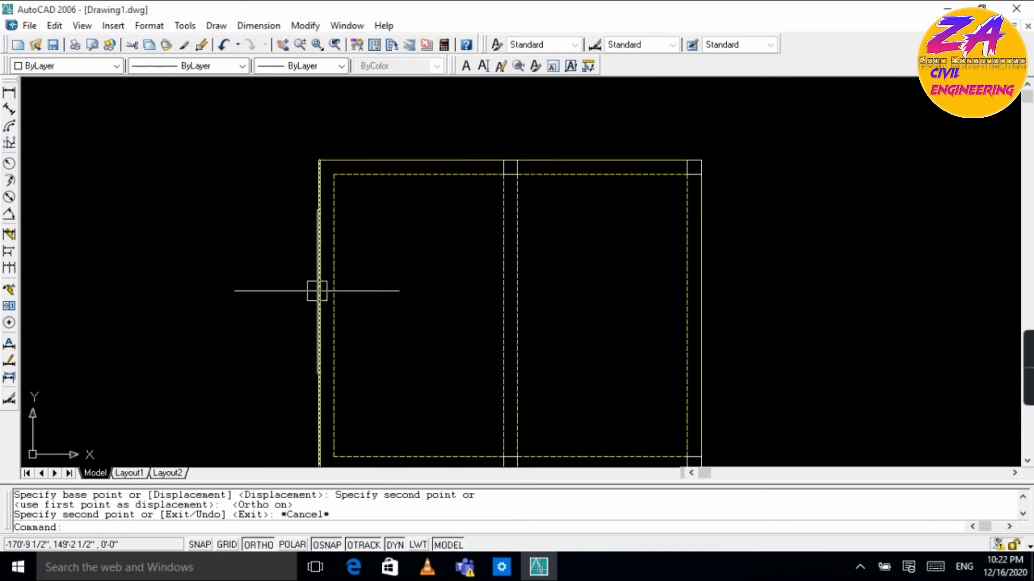
scroll(318, 291, down, 5)
scroll(807, 242, up, 3)
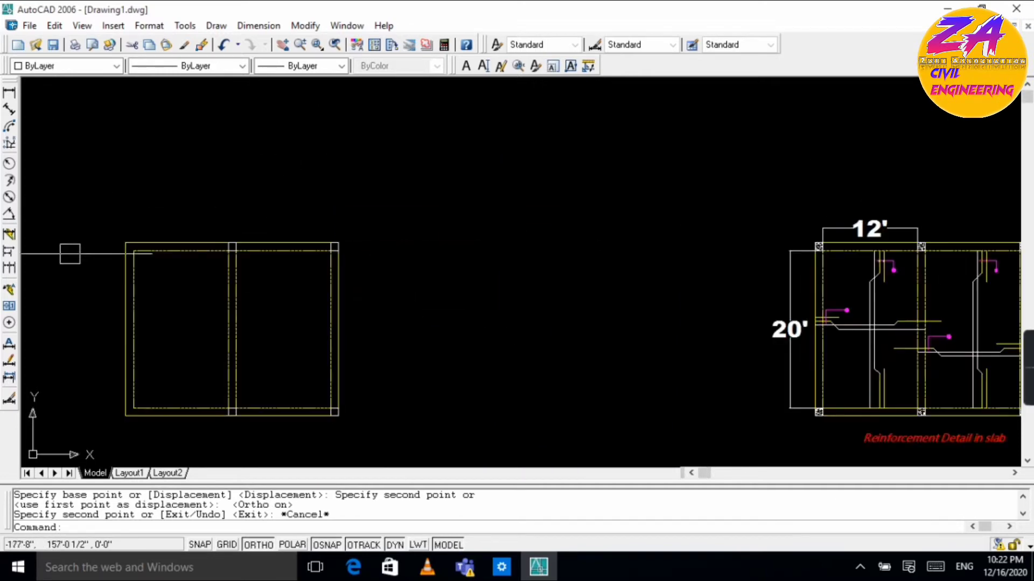
scroll(51, 221, down, 2)
scroll(46, 231, up, 4)
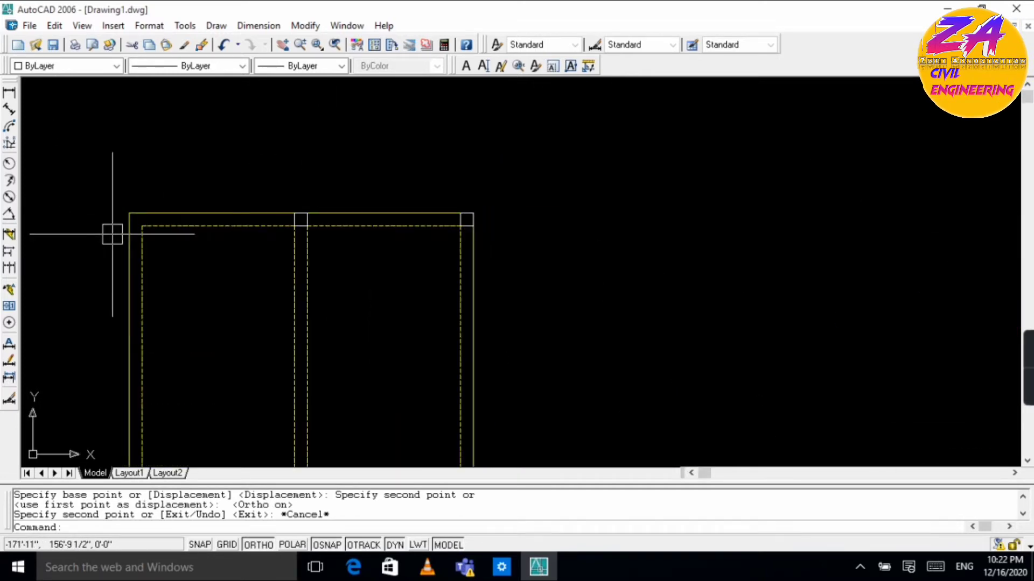
text(rec)
key(Return)
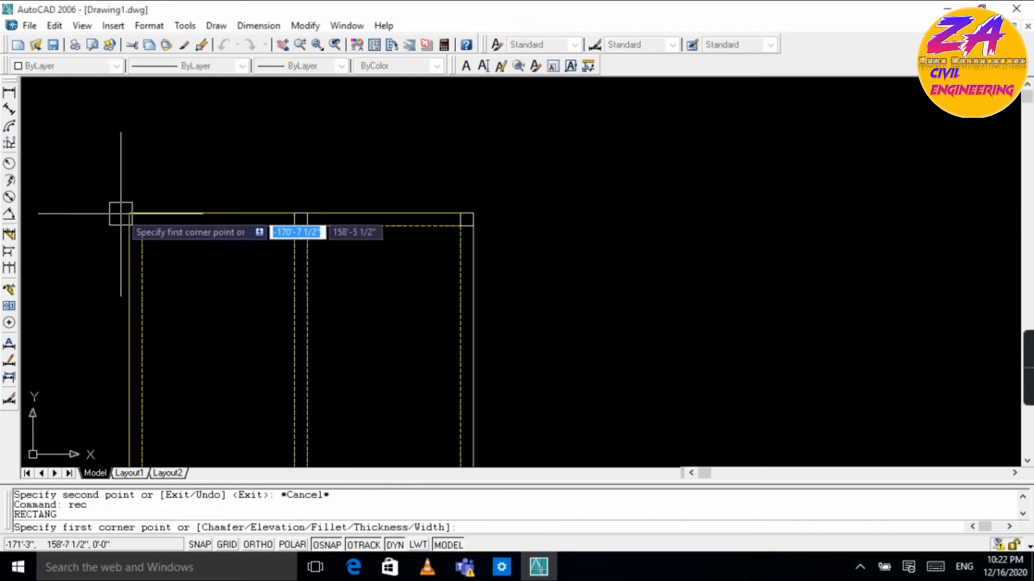
click(129, 214)
click(130, 380)
scroll(128, 302, down, 3)
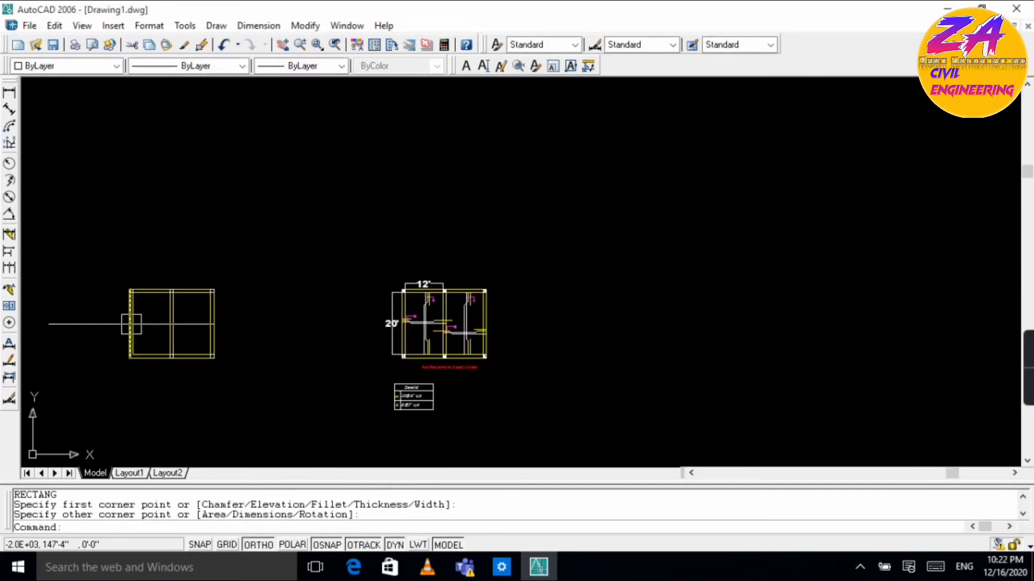
Step: Draw a rectangle for the missing lower-left column of the copied outline, from the outer beam corner to the inner one
scroll(127, 323, up, 5)
key(Return)
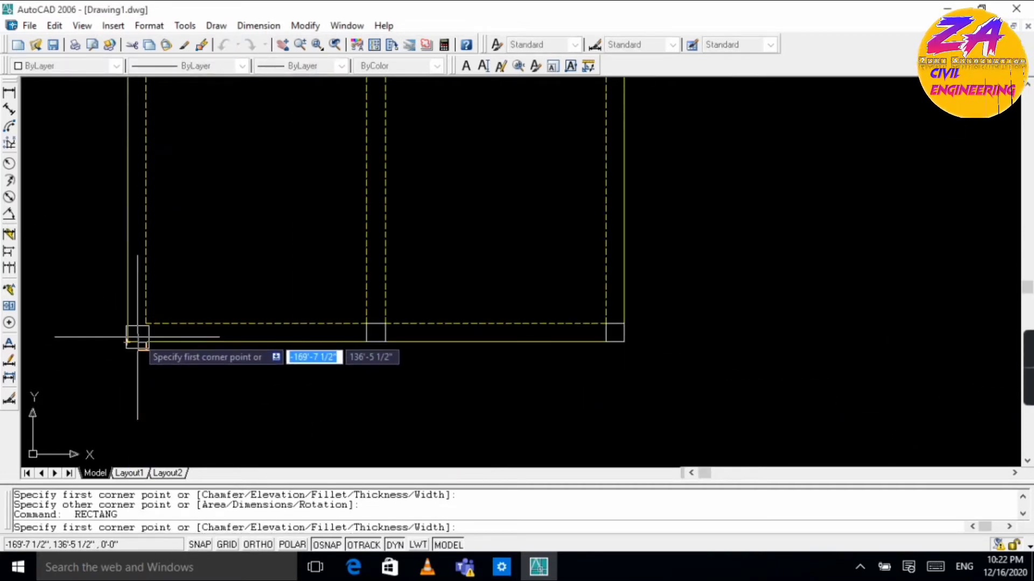
click(126, 342)
click(141, 321)
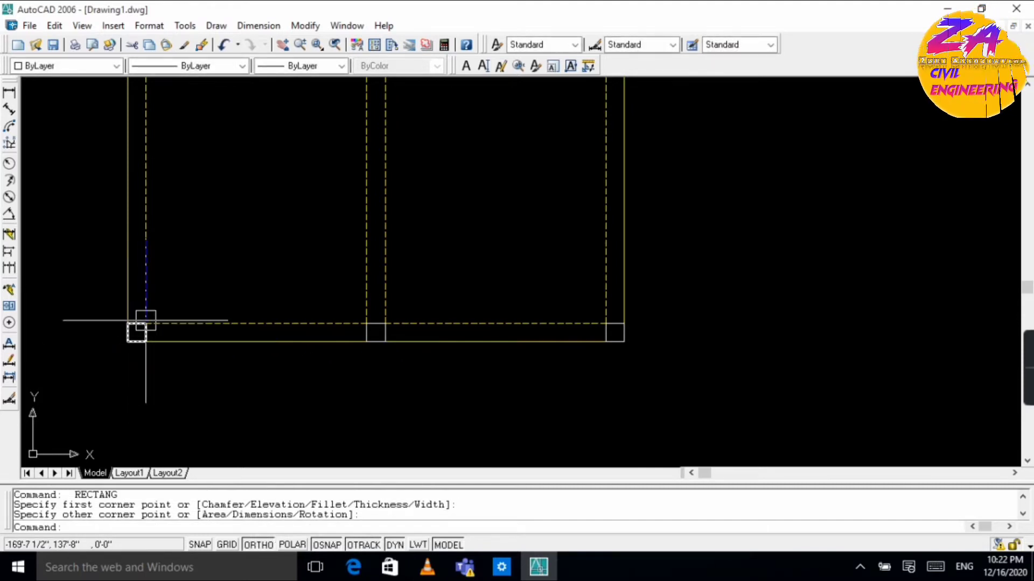
key(Escape)
scroll(179, 283, down, 4)
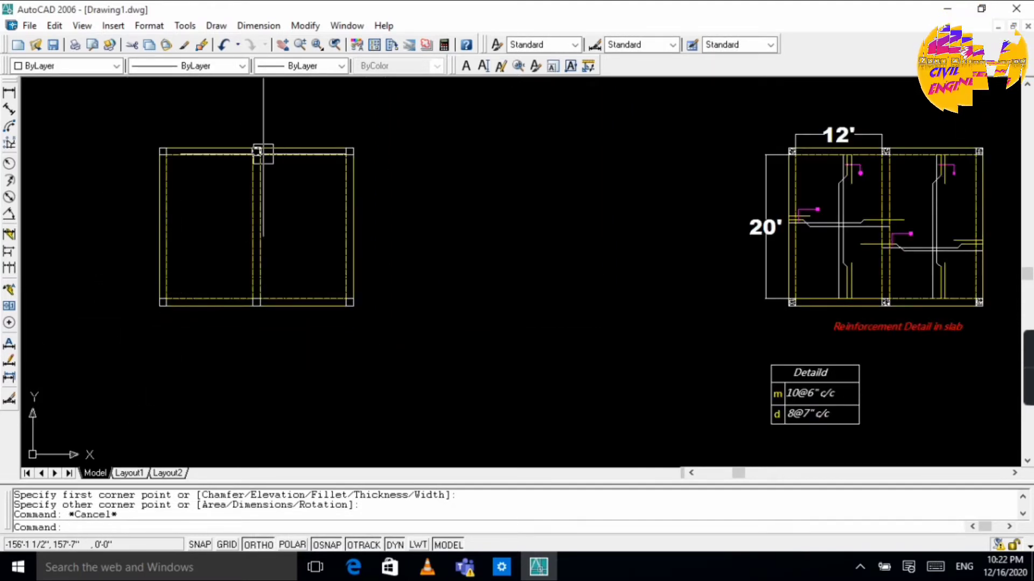
Step: Start a hatch and set its pattern to the predefined AR-CONC
scroll(195, 148, up, 3)
text(h)
key(Return)
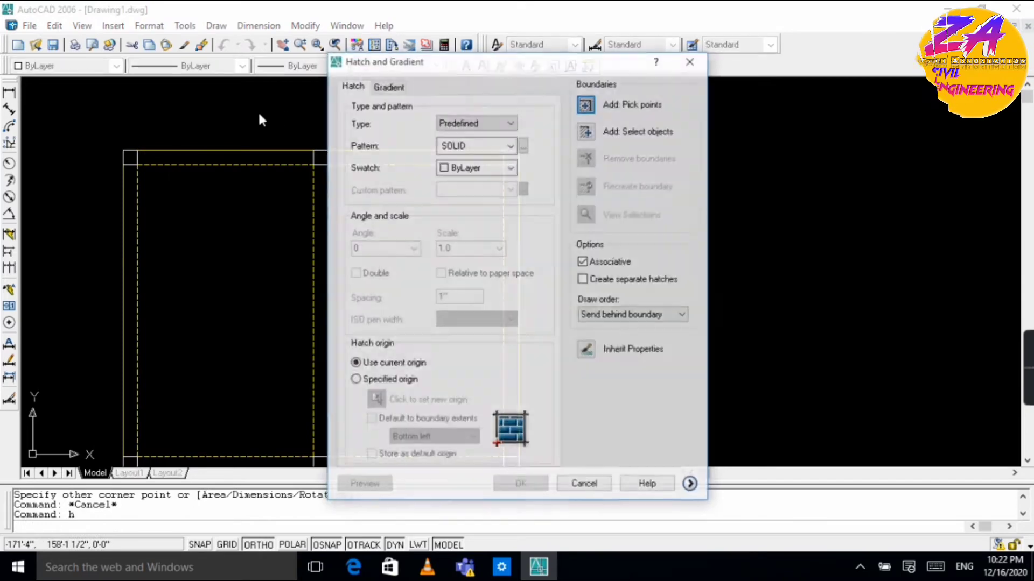
click(523, 145)
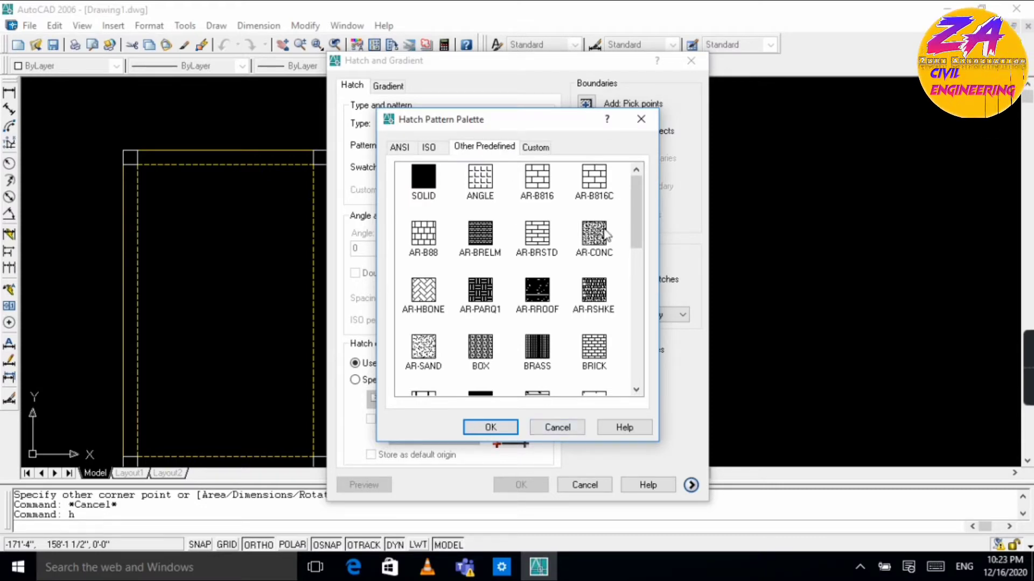
click(475, 429)
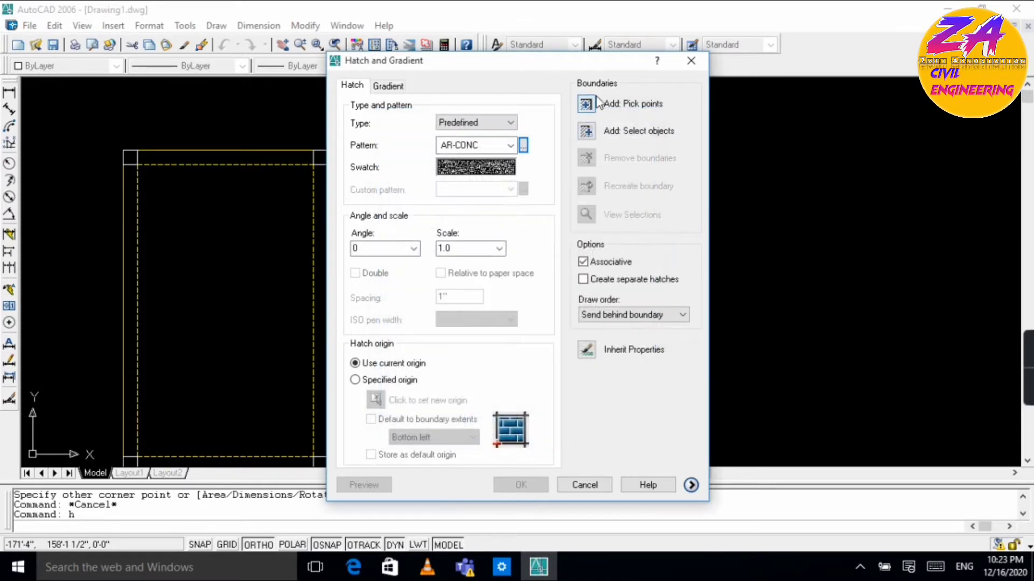
Step: Pick the interiors of all six columns in the copied outline and apply the concrete hatch to them
click(597, 102)
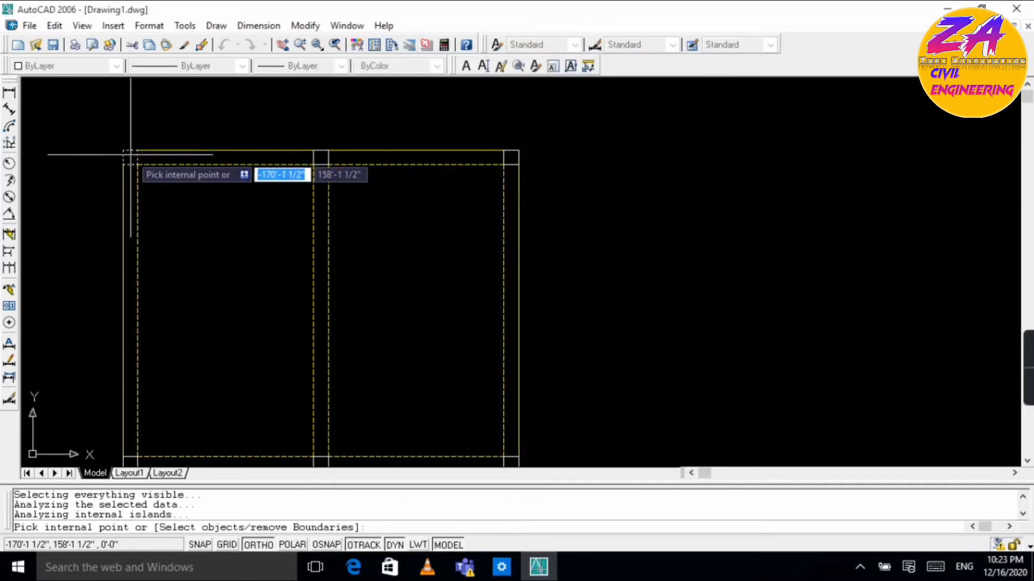
click(380, 159)
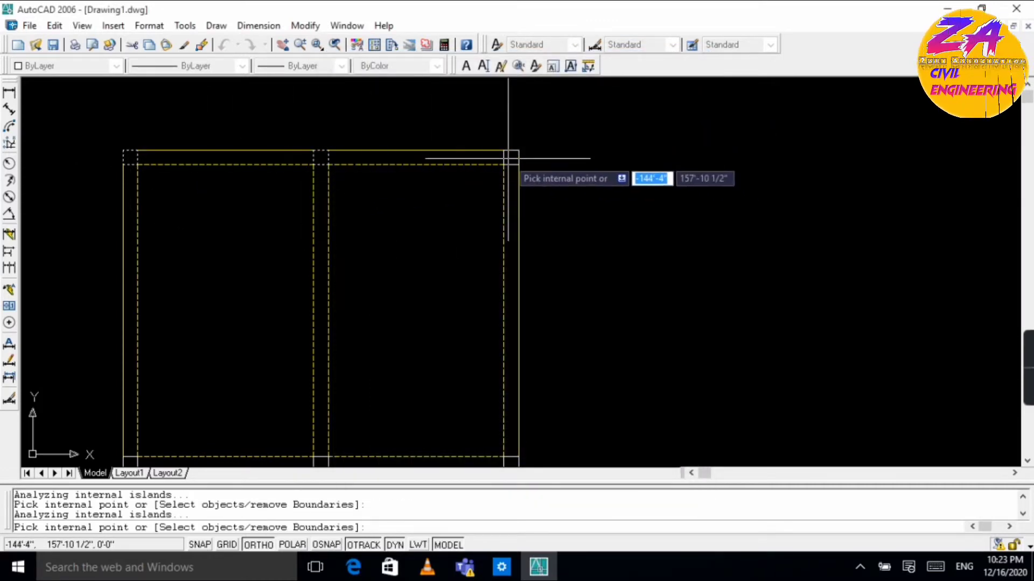
scroll(511, 461, down, 4)
scroll(511, 461, up, 3)
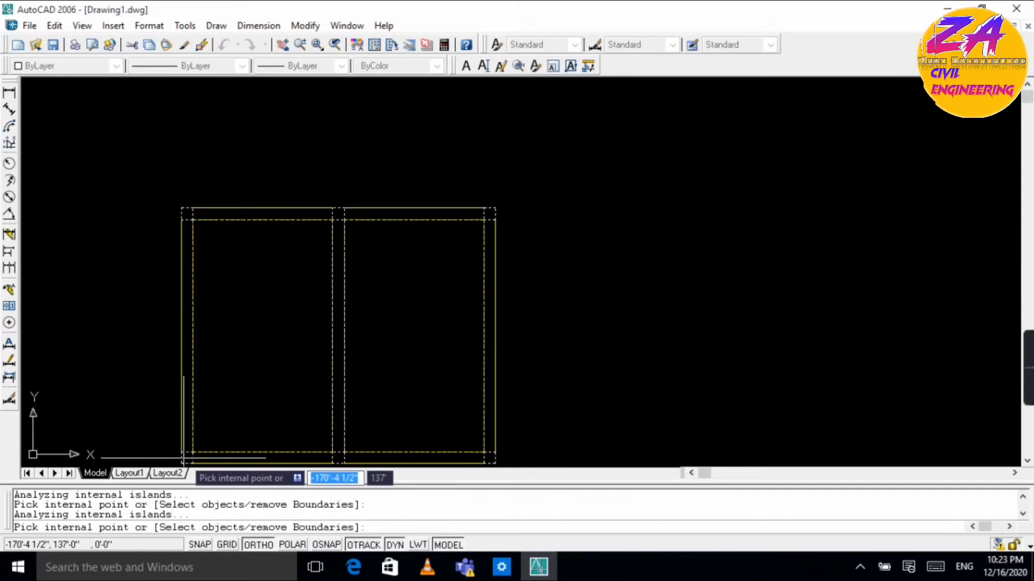
key(Return)
click(520, 484)
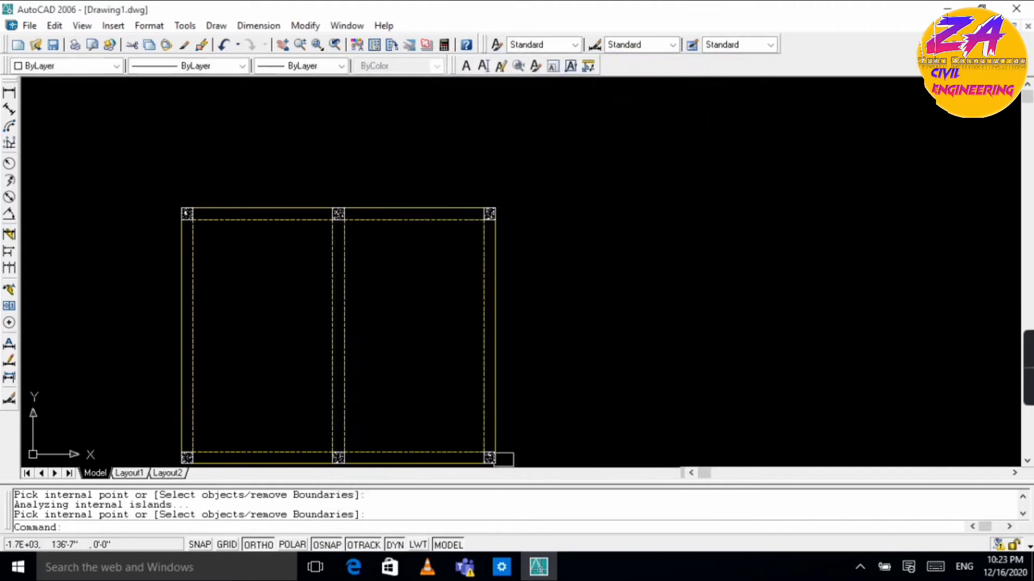
Step: Copy the "Reinforcement Detail in slab" title and the bar spacing table about 87'-10 1/2" straight left, beneath the copied outline
scroll(281, 260, down, 4)
scroll(275, 302, up, 5)
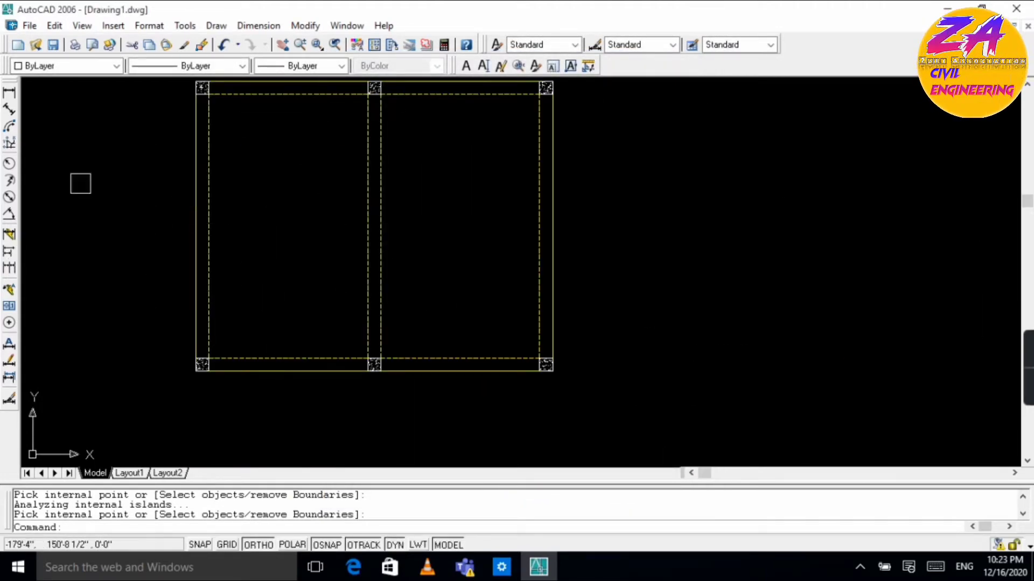
scroll(297, 299, down, 4)
scroll(657, 420, up, 2)
scroll(658, 322, up, 1)
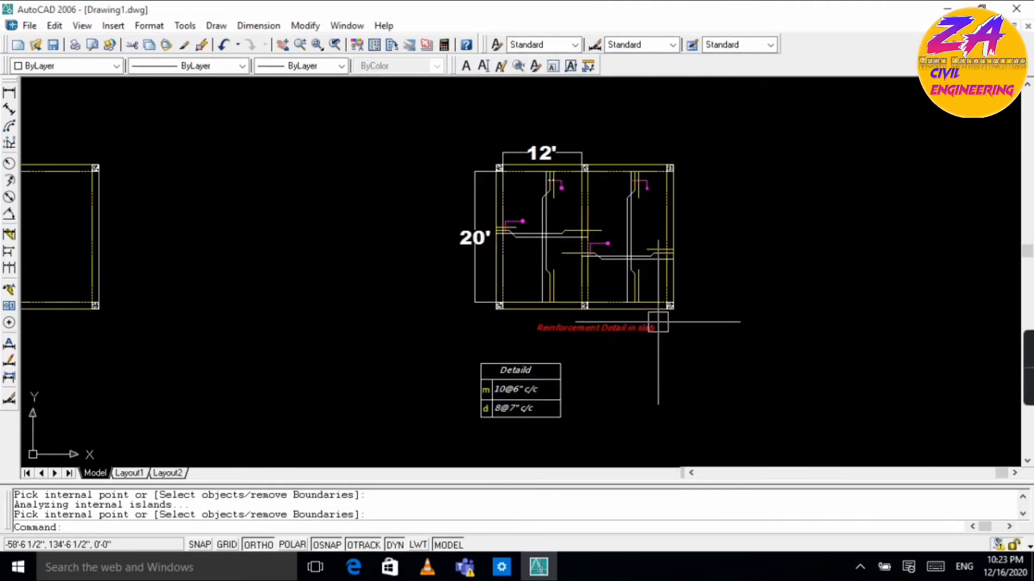
click(579, 353)
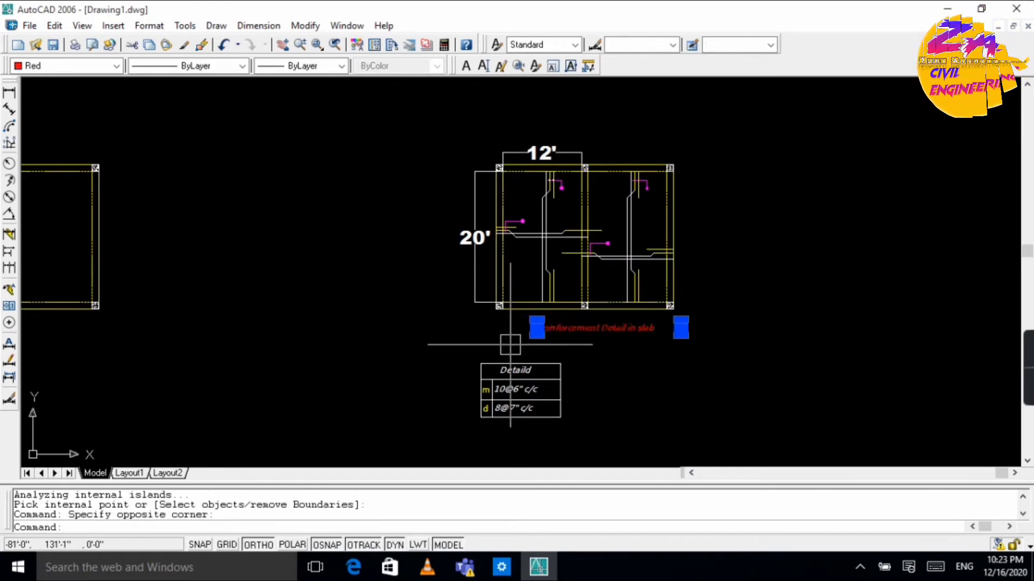
click(613, 362)
click(432, 438)
text(co)
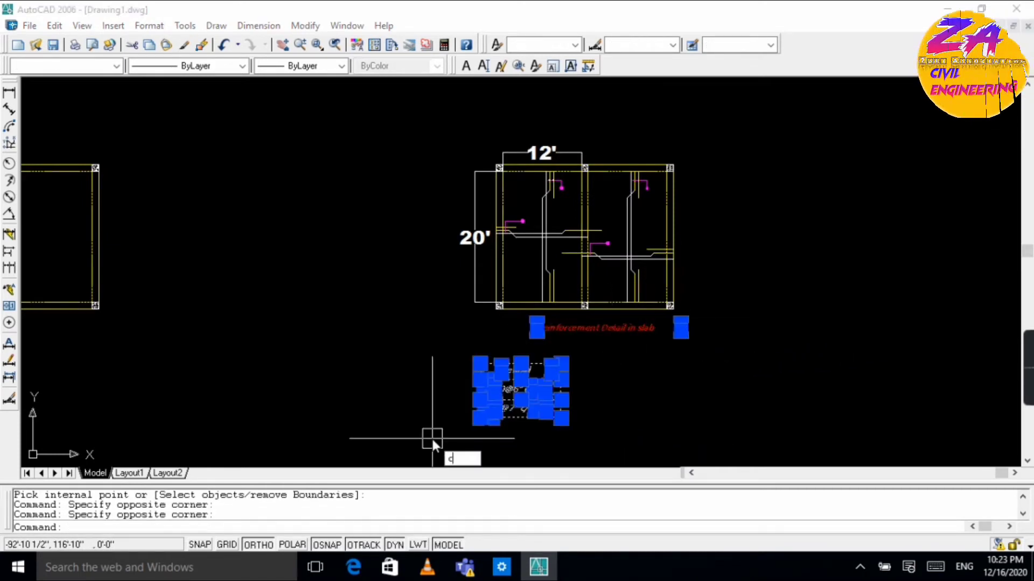
key(Return)
click(536, 332)
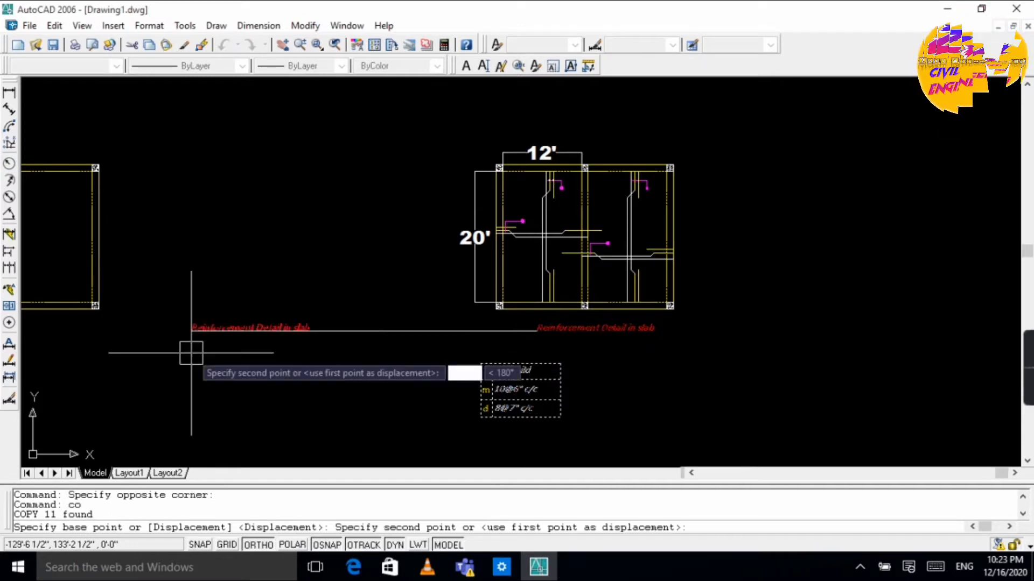
scroll(42, 362, down, 3)
scroll(323, 302, up, 2)
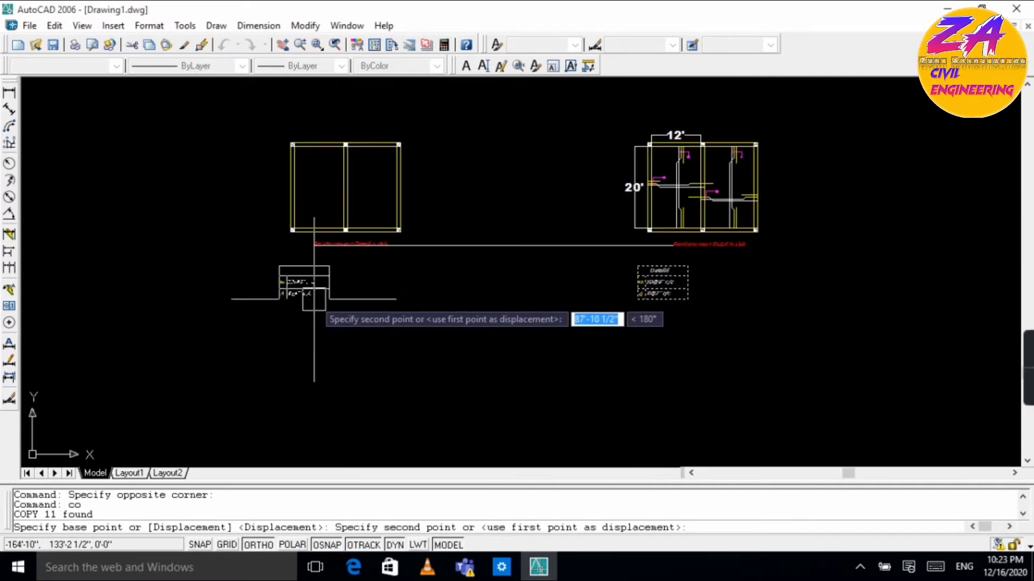
click(315, 298)
key(Escape)
scroll(271, 172, up, 3)
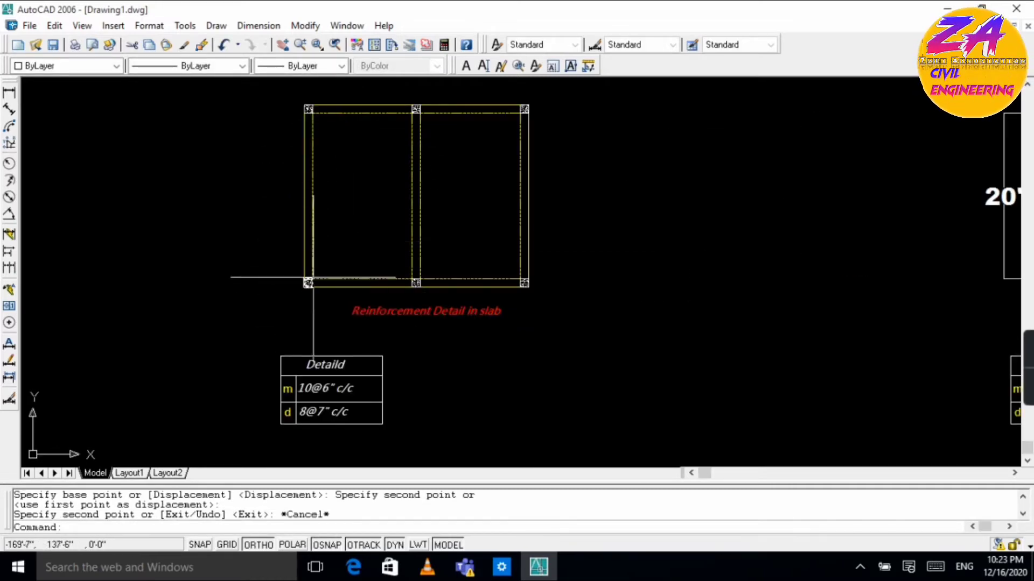
Step: Measure the horizontal distance in the original detail from the lower horizontal bar's left bend point to the left beam's inner edge
scroll(544, 215, down, 4)
scroll(715, 210, up, 3)
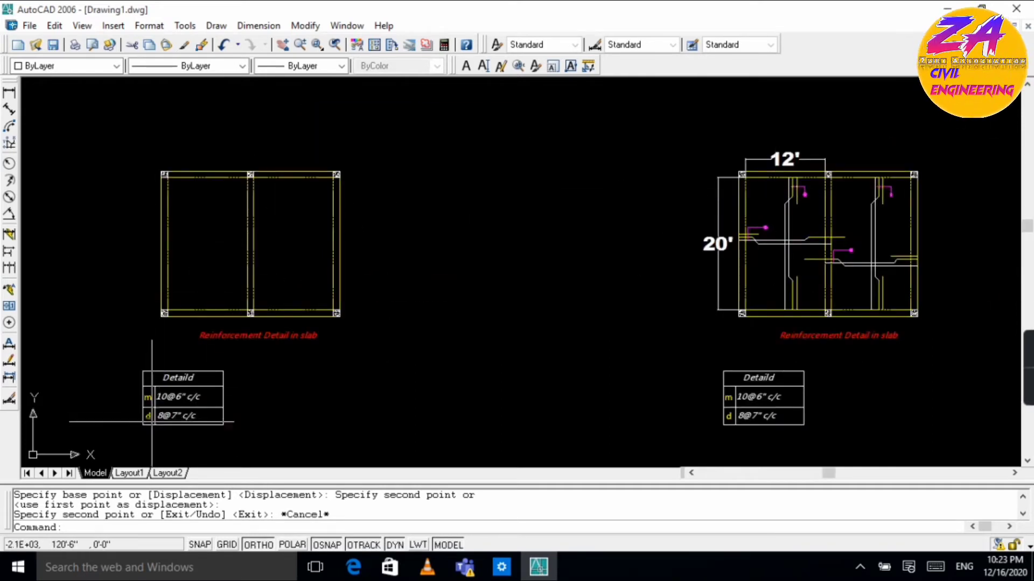
scroll(154, 423, up, 2)
scroll(298, 213, down, 3)
scroll(280, 205, up, 2)
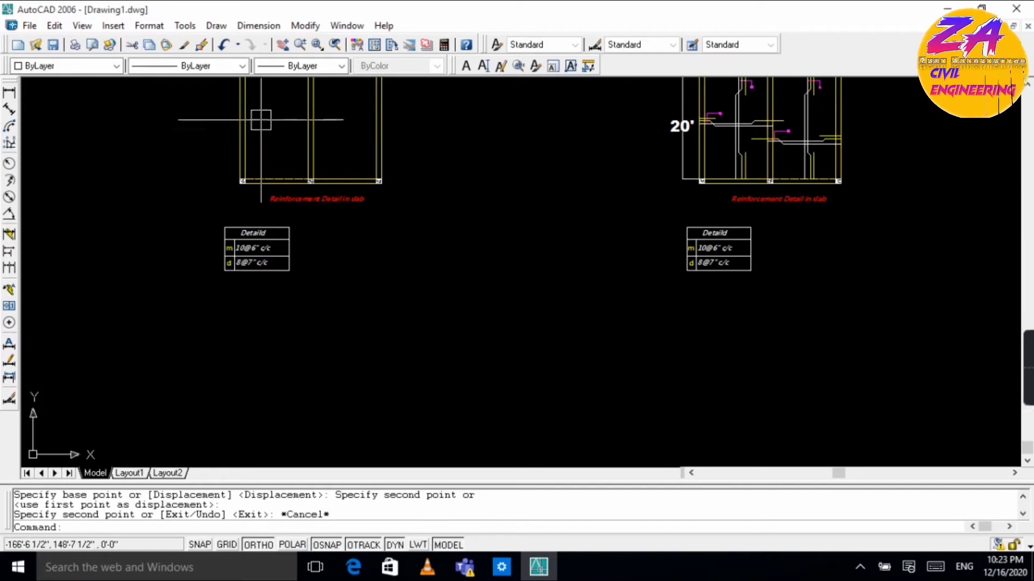
scroll(566, 110, down, 3)
scroll(523, 156, up, 3)
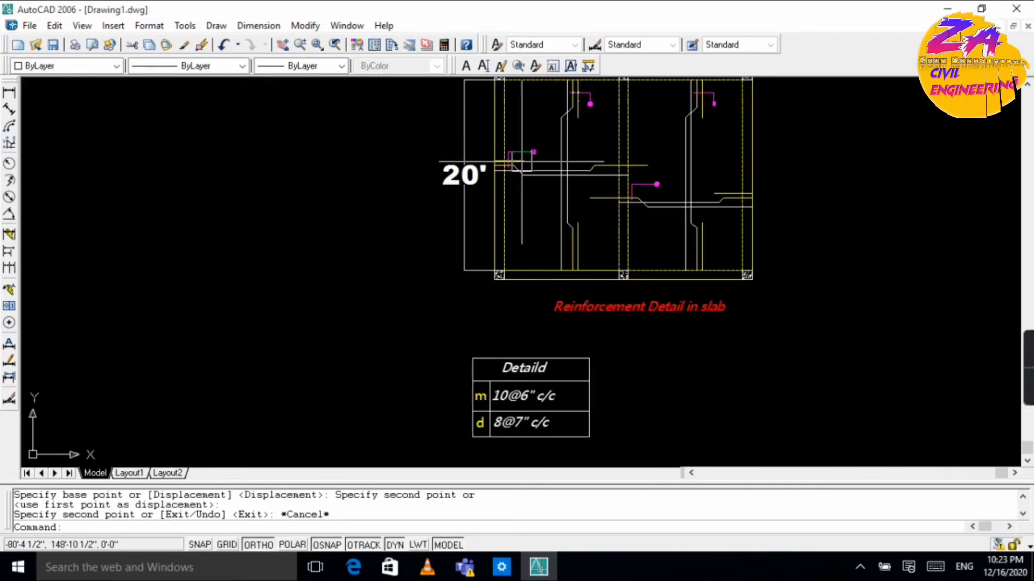
scroll(524, 173, up, 3)
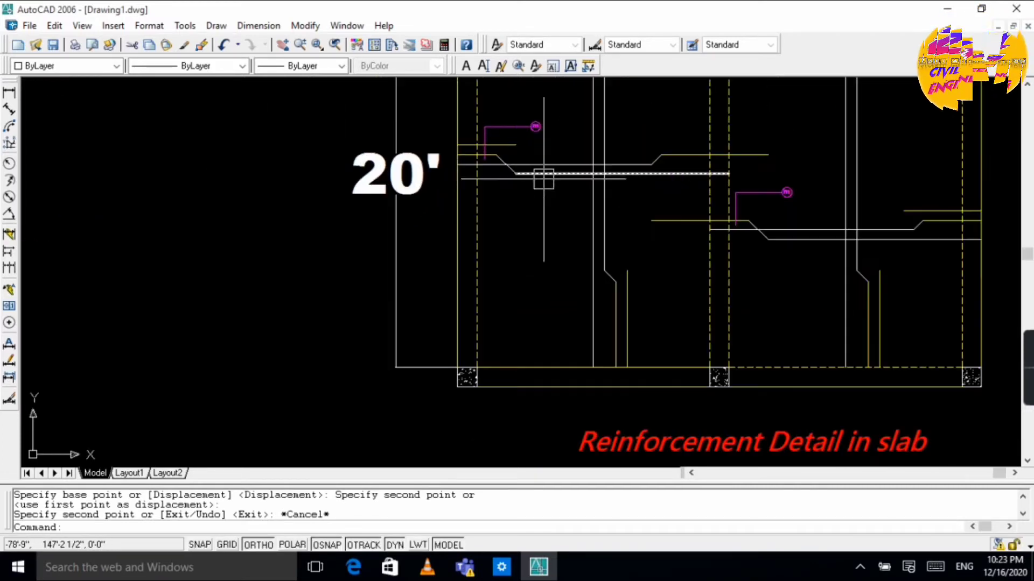
text(di)
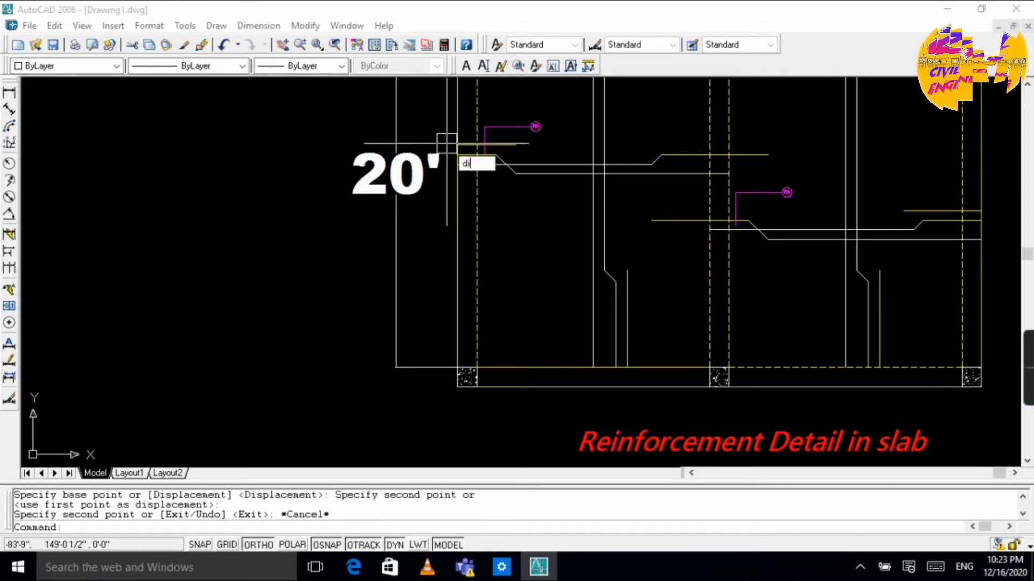
key(Return)
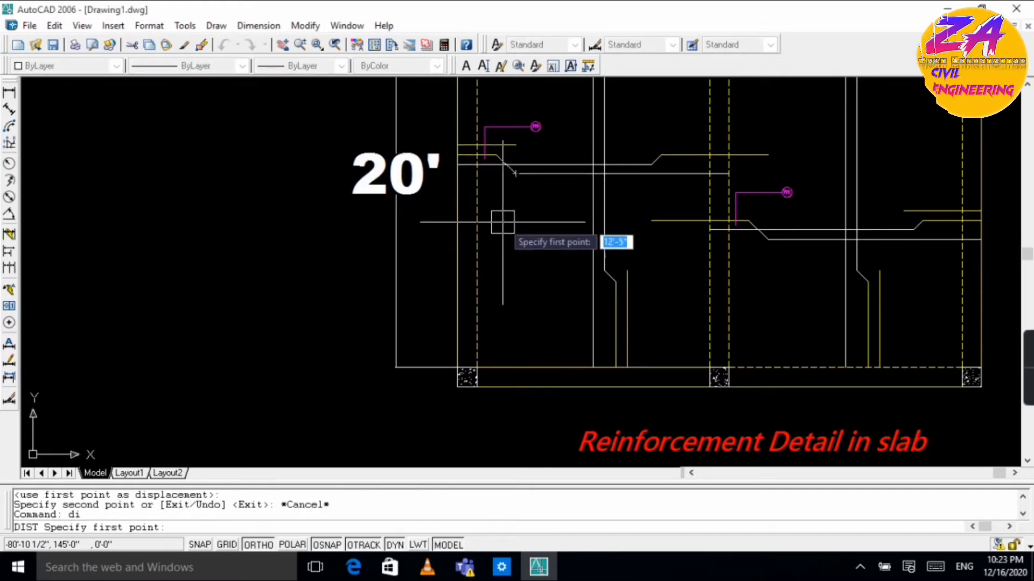
click(515, 173)
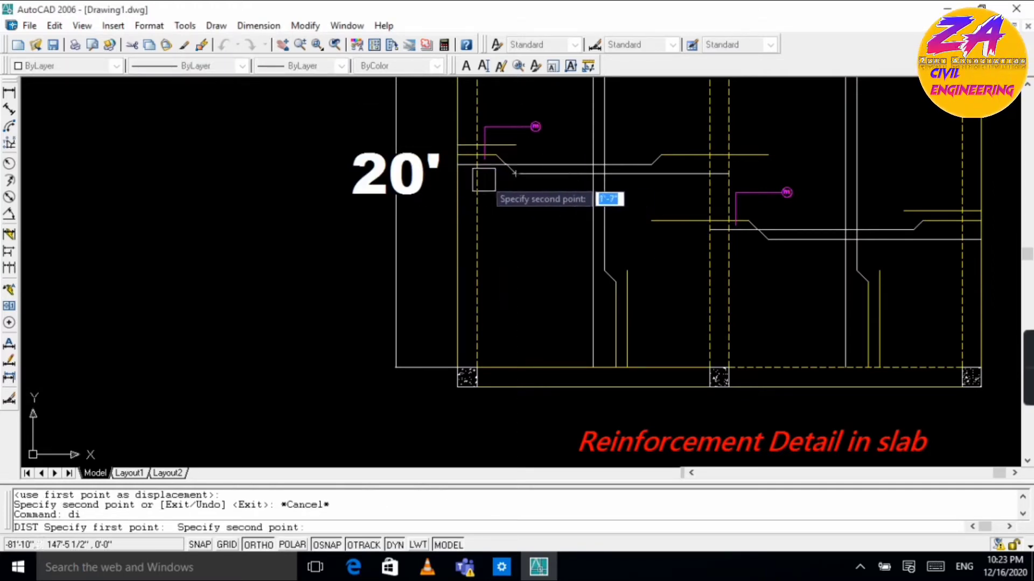
click(475, 174)
key(Escape)
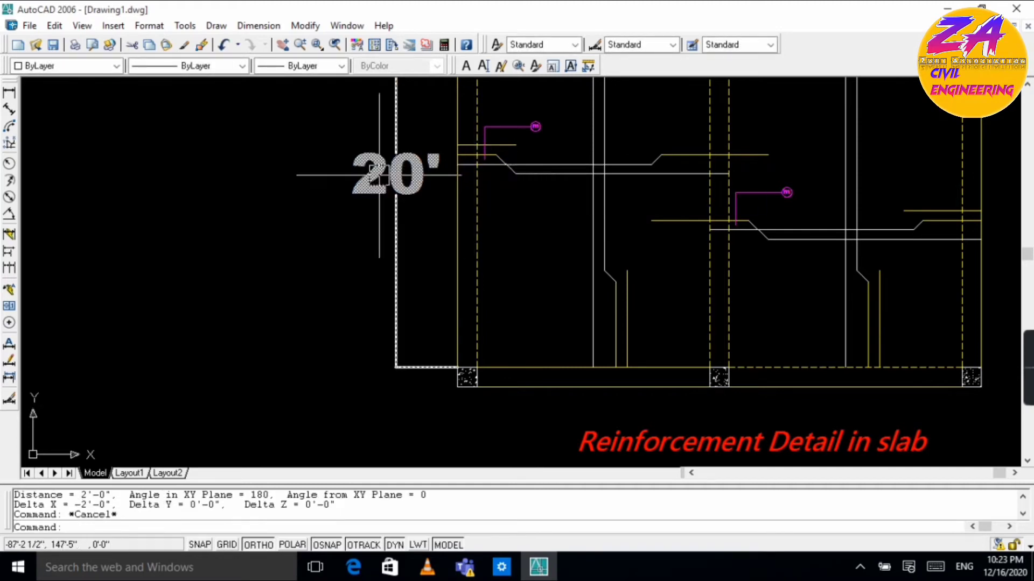
scroll(473, 173, down, 5)
scroll(123, 165, up, 4)
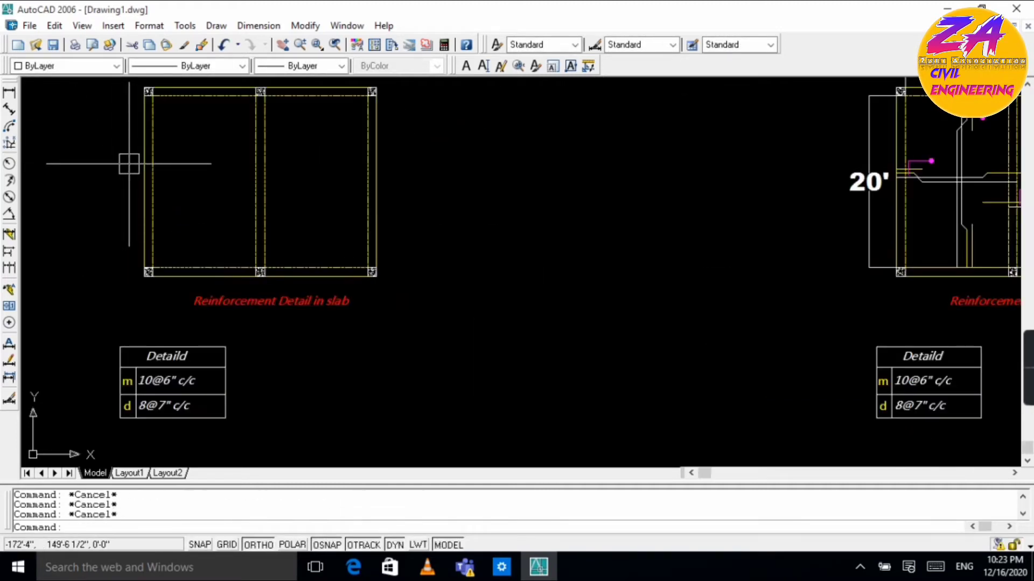
text(o)
key(Return)
text(2)
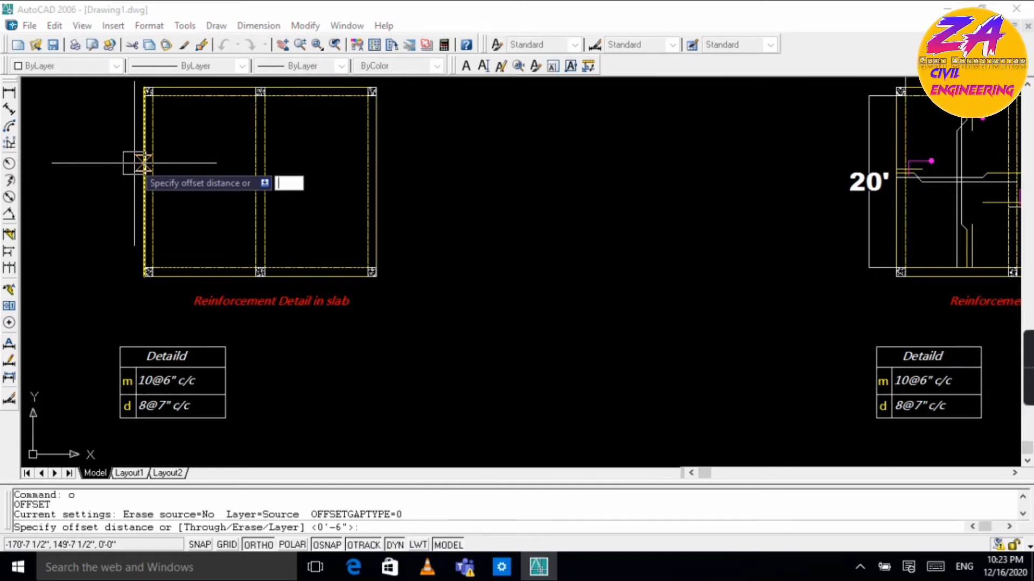
key(Escape)
key(Escape)
scroll(190, 105, down, 3)
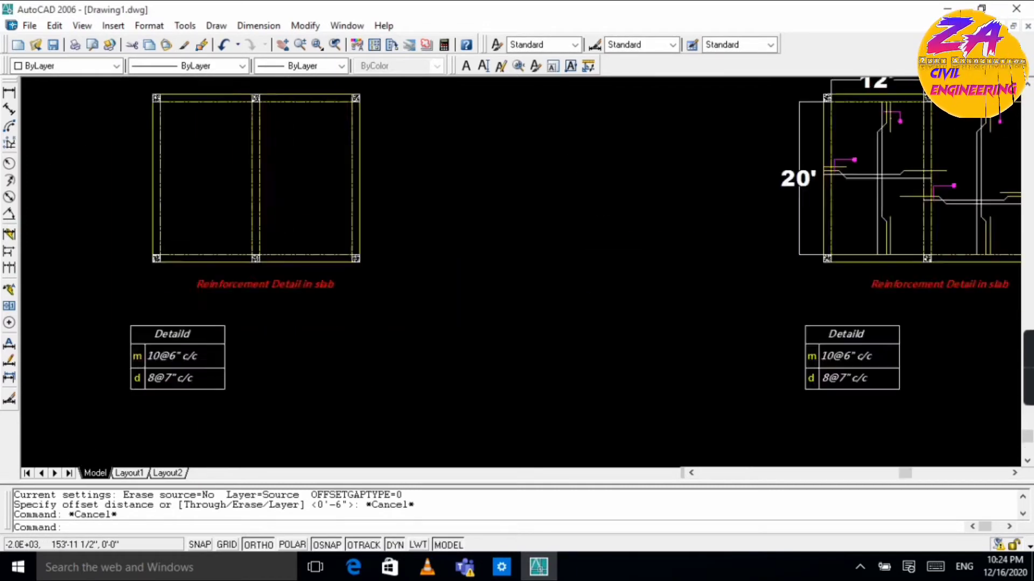
Step: Add a vertical linear dimension inside the copied outline's left panel, between the inner edges of the upper and lower beams
scroll(191, 105, up, 3)
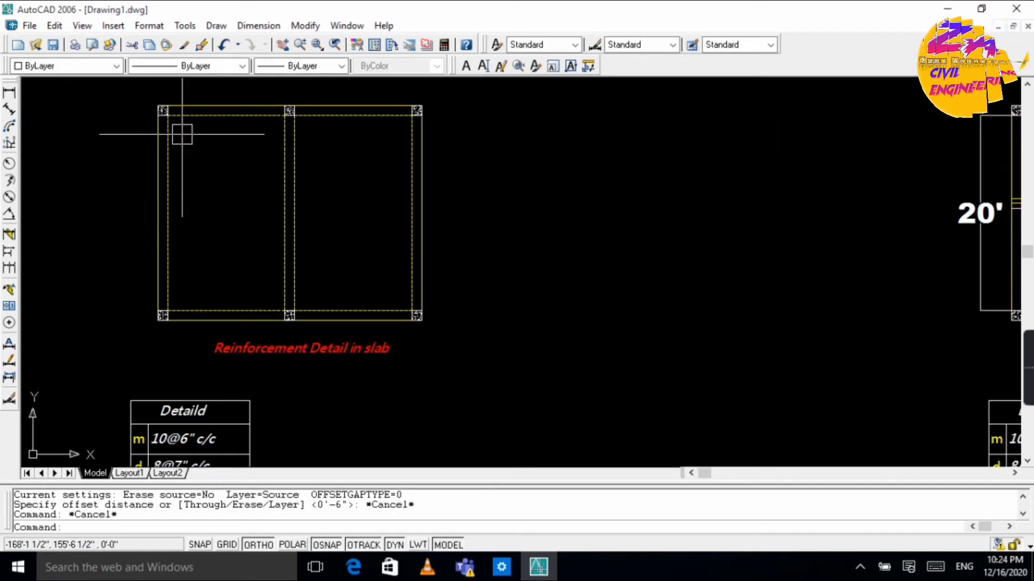
click(241, 26)
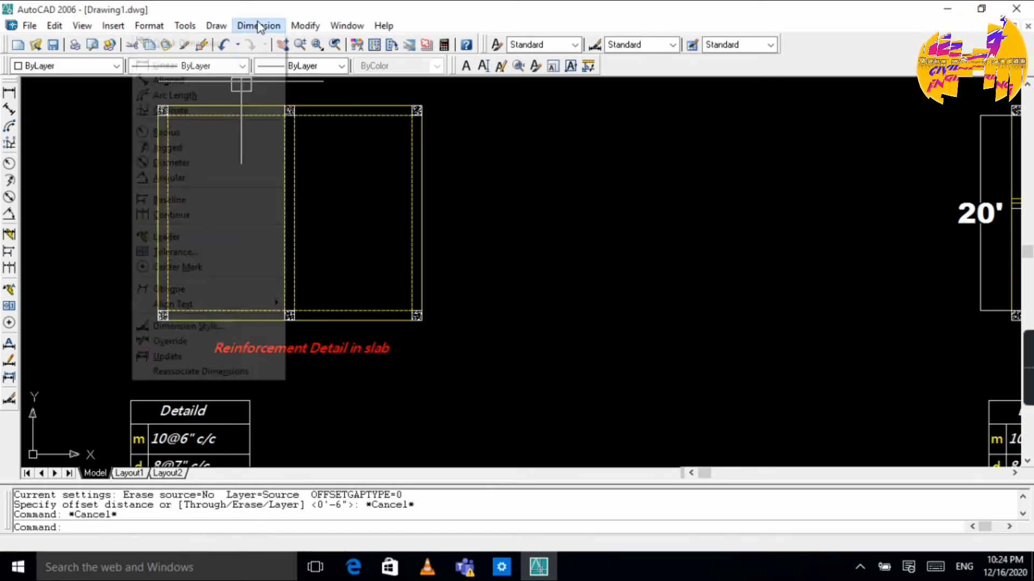
click(201, 64)
click(225, 111)
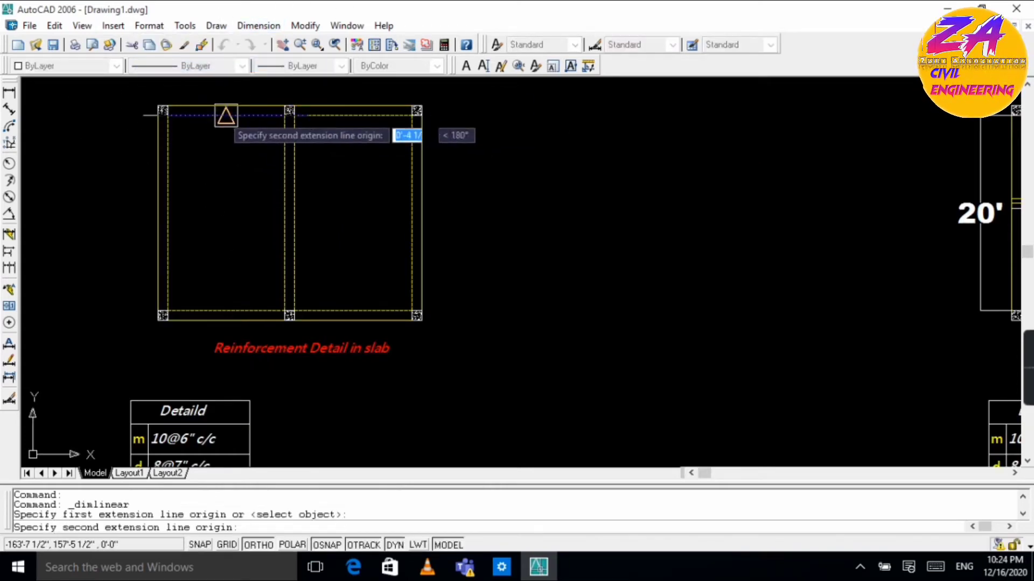
click(226, 312)
click(226, 293)
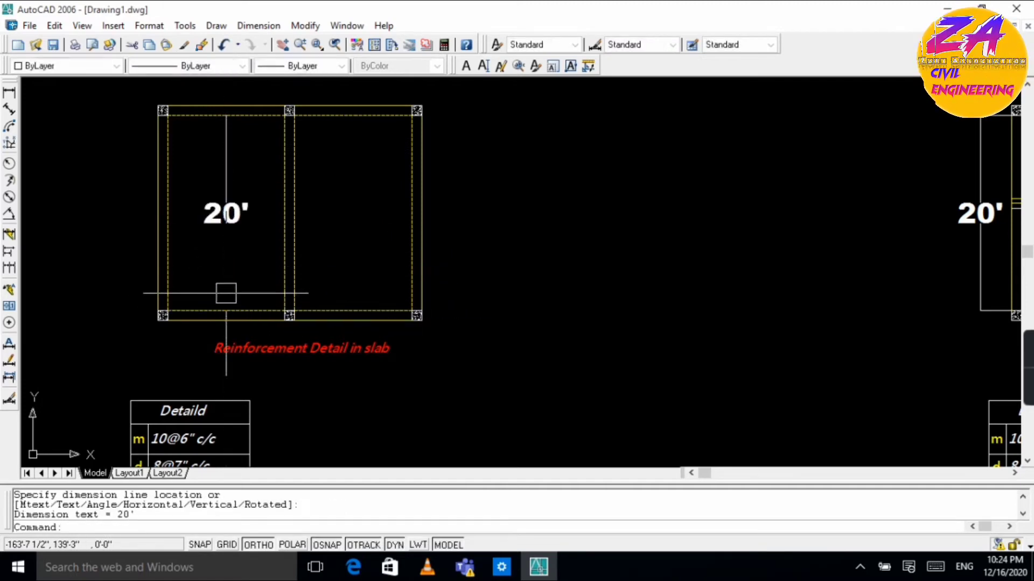
click(226, 213)
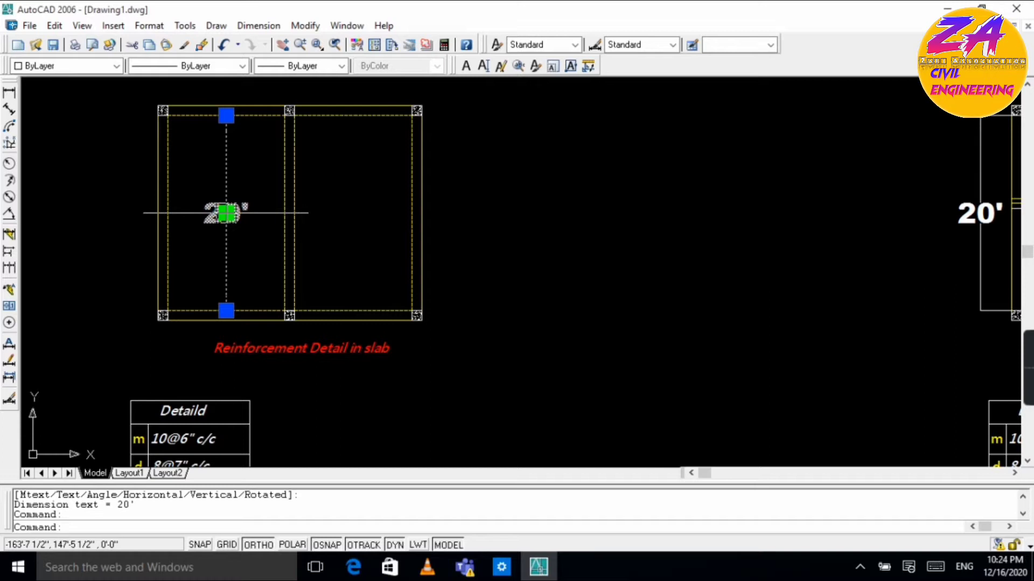
key(Escape)
key(Escape)
key(Escape)
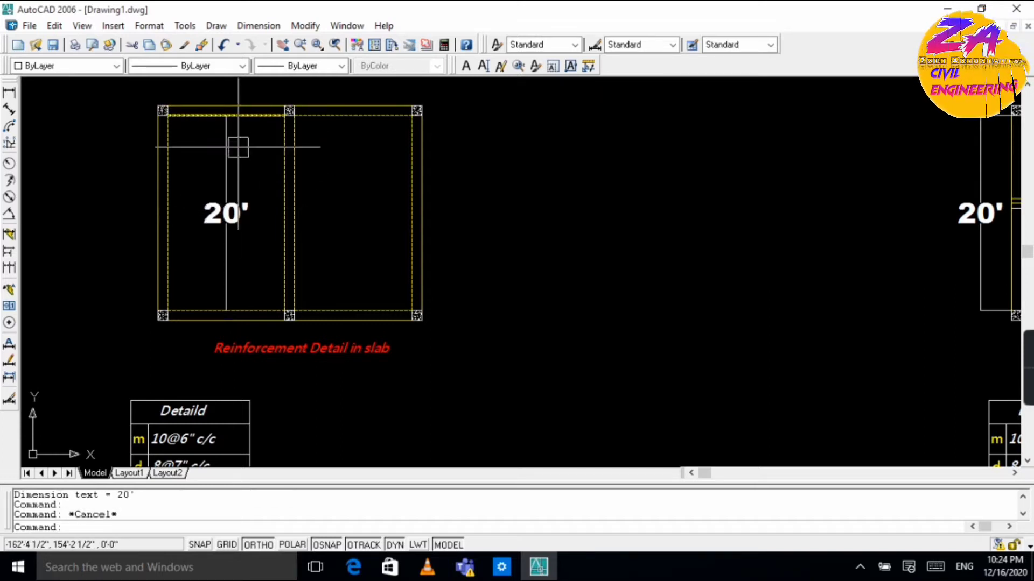
Step: Offset the upper and lower inner beam edges of the left panel 5' toward the panel's interior
text(o)
key(Return)
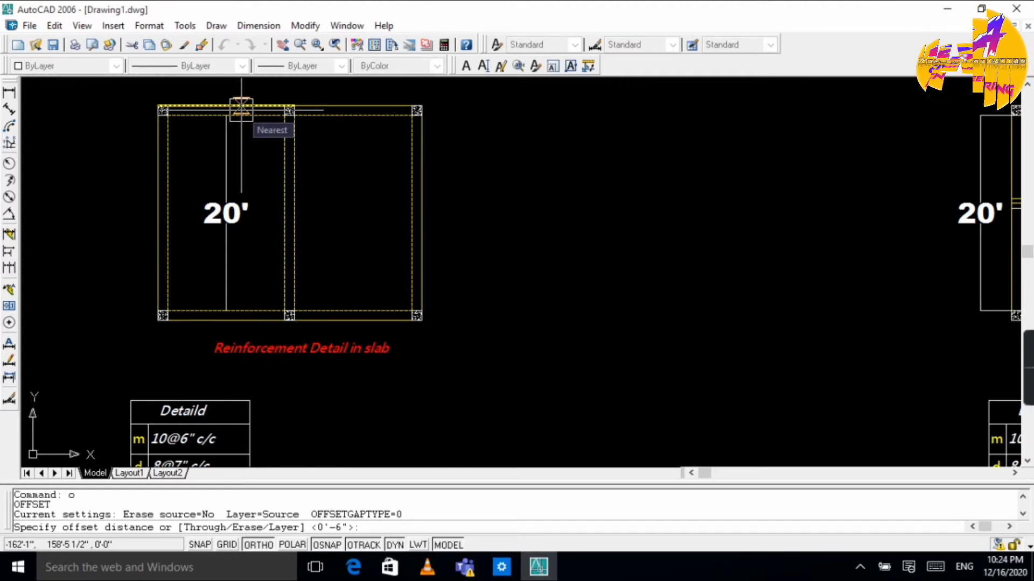
text(5")
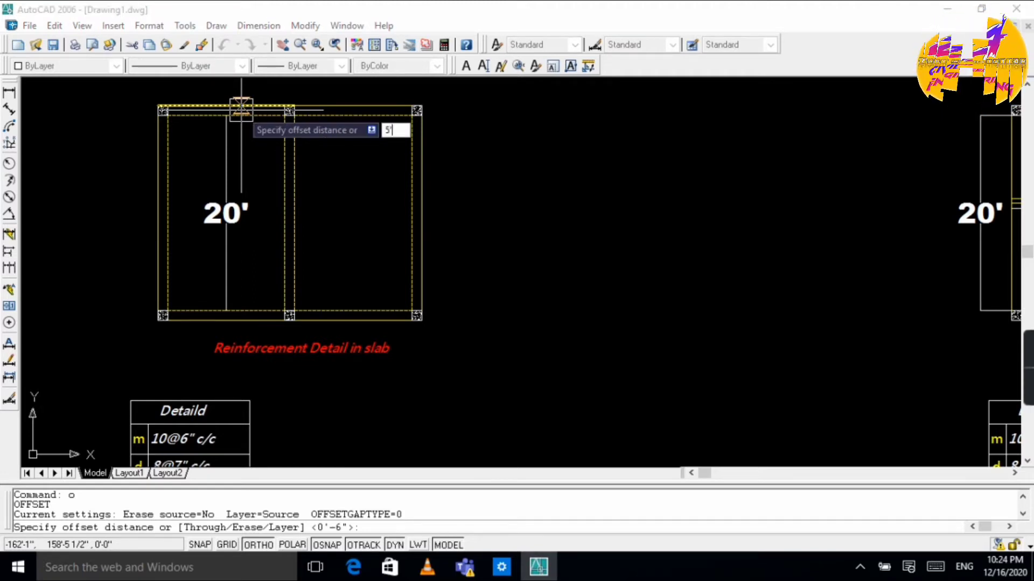
key(Return)
click(242, 115)
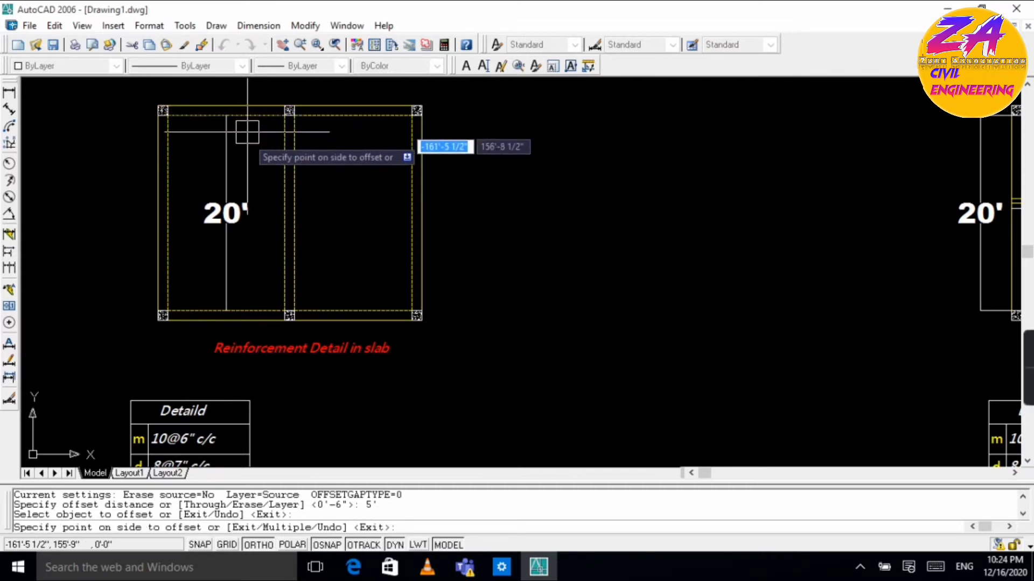
click(234, 178)
click(232, 295)
click(237, 310)
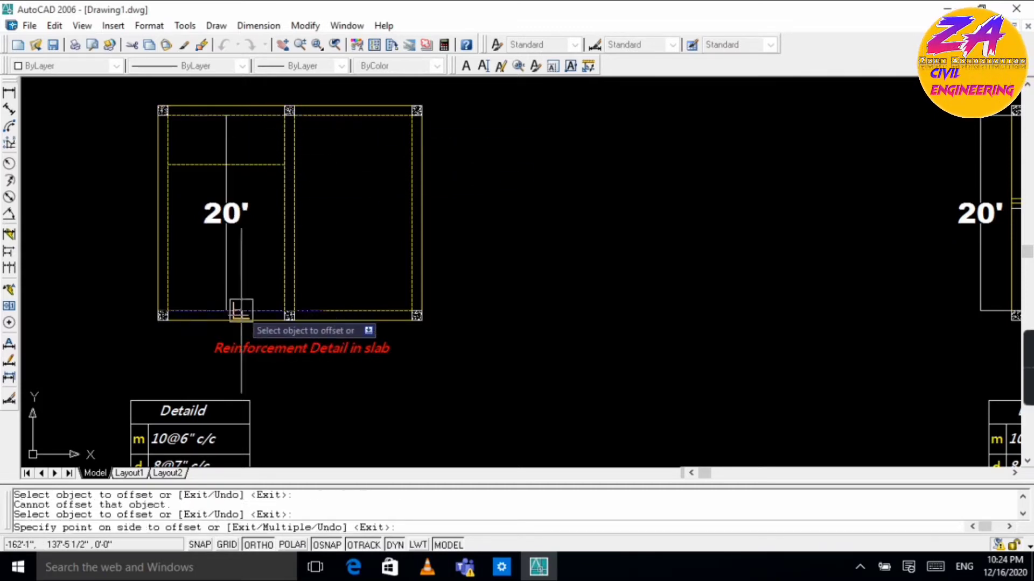
click(258, 252)
key(Escape)
Step: Erase the vertical dimension inside the copied outline's left panel
click(226, 235)
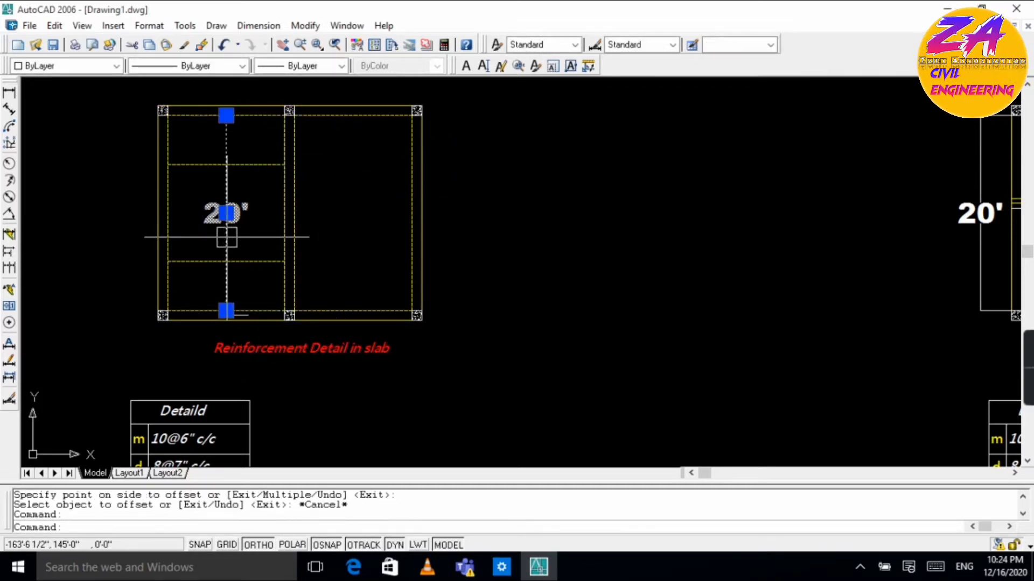
text(e)
key(Return)
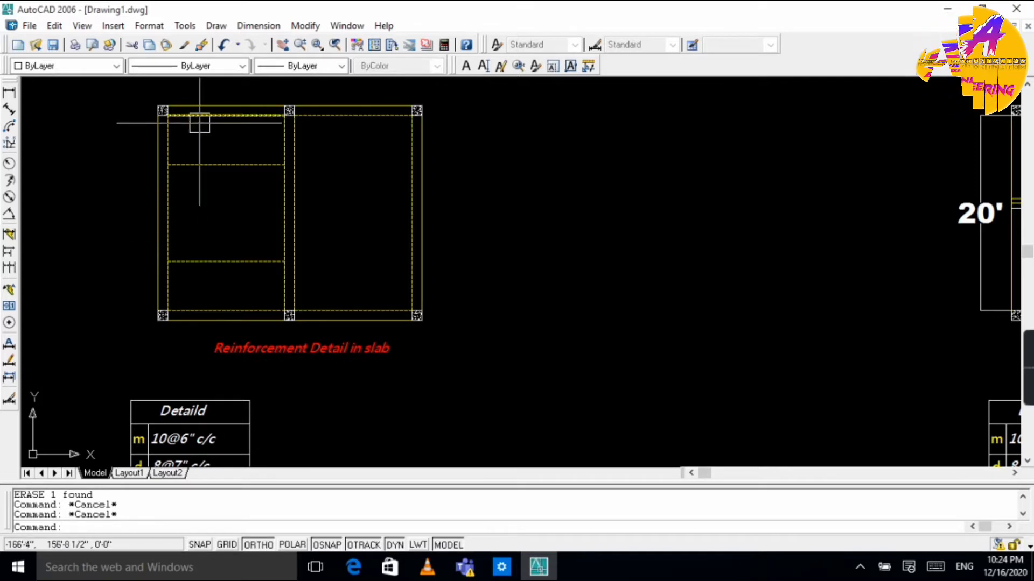
Step: Add a horizontal linear dimension across the left panel, between the inner edges of the left and middle beams
click(260, 26)
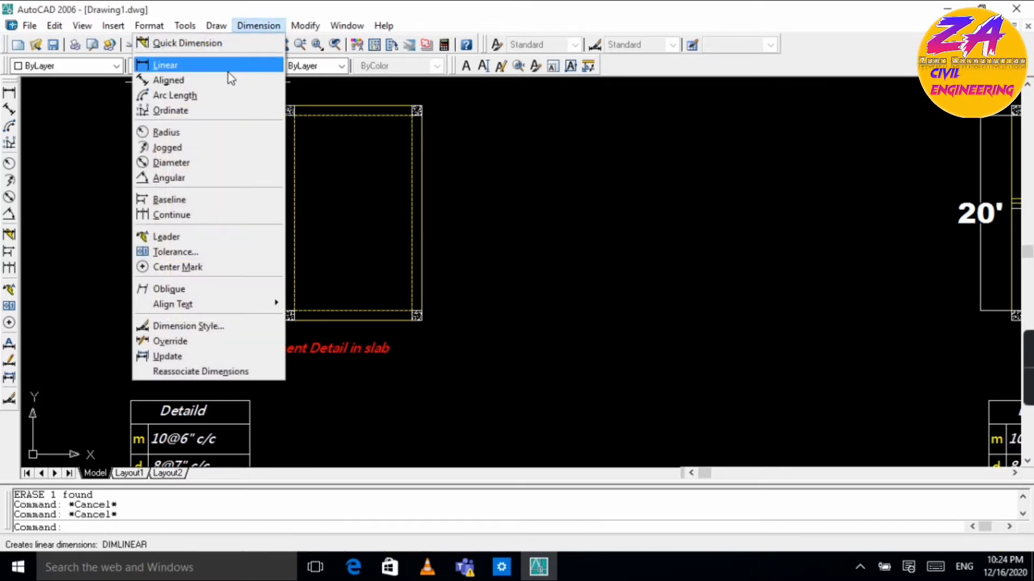
click(229, 66)
click(167, 215)
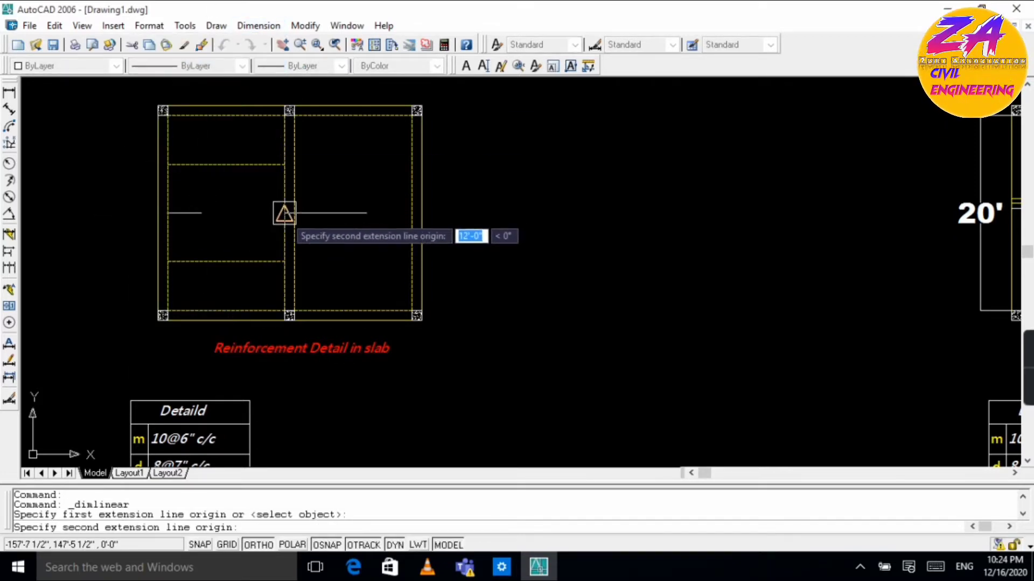
click(285, 214)
click(264, 229)
Step: Erase the horizontal dimension inside the copied outline's left panel
click(226, 233)
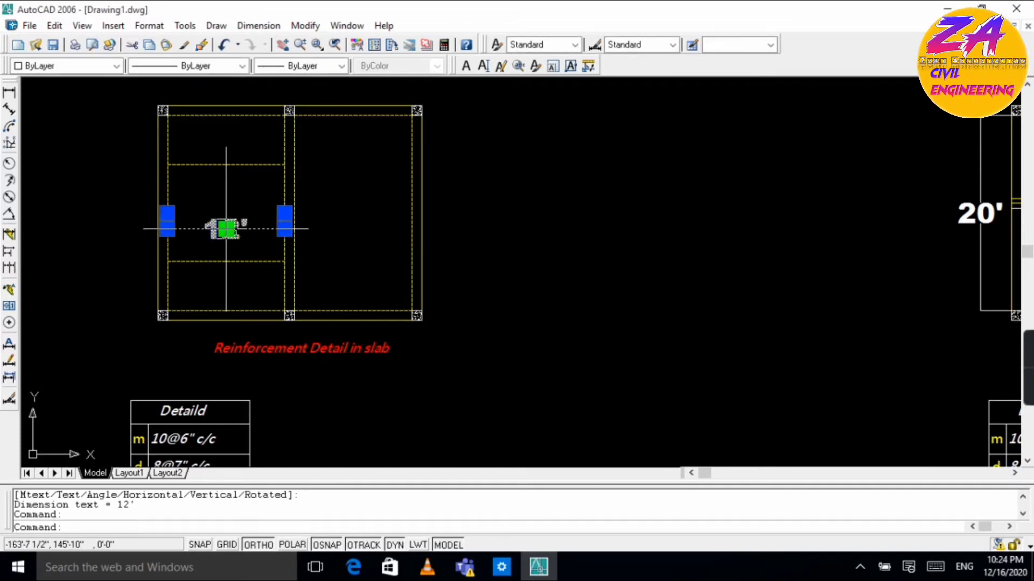
text(r)
key(Return)
key(Escape)
key(Escape)
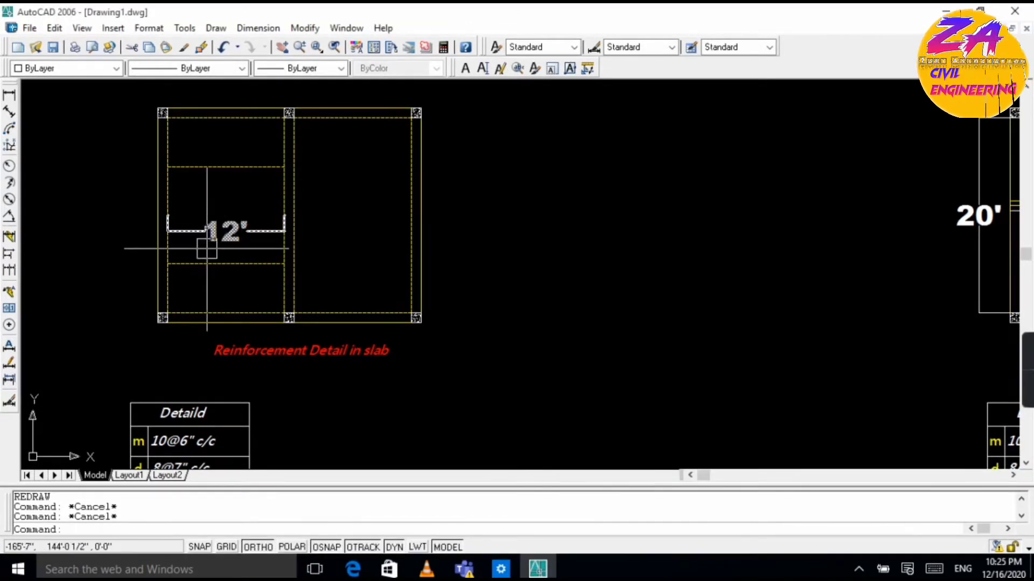
text(e)
key(Return)
key(Escape)
key(Escape)
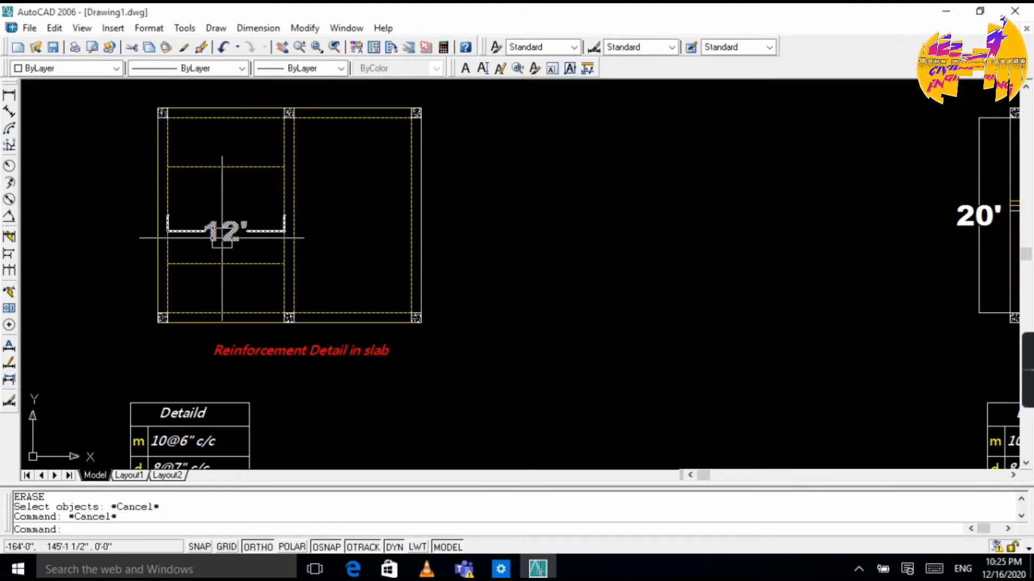
click(222, 233)
text(e)
key(Return)
Step: Offset the left beam's inner edge and the middle beam's left edge 3' toward the left panel's interior
text(o)
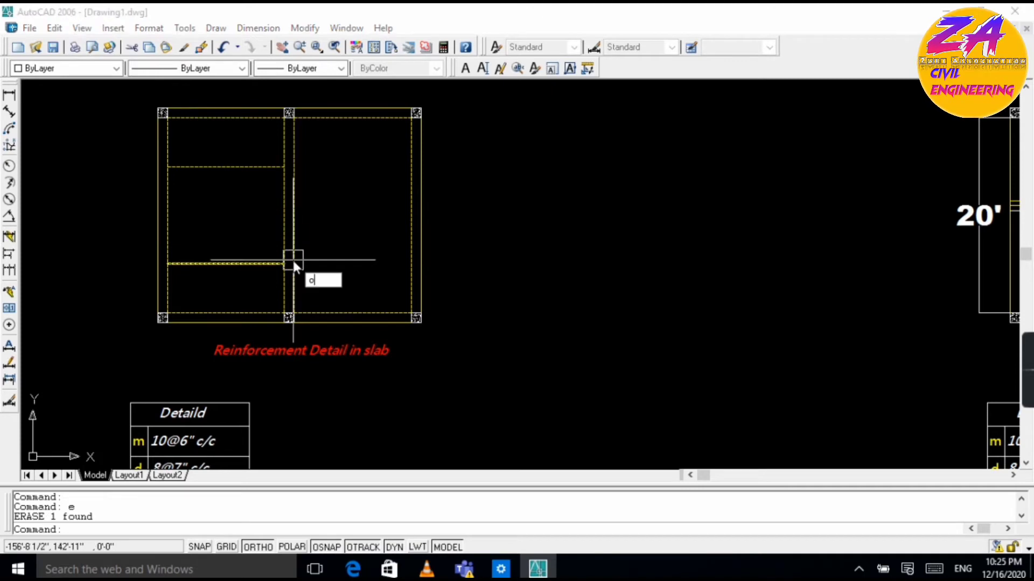
key(Return)
text(2)
text(3)
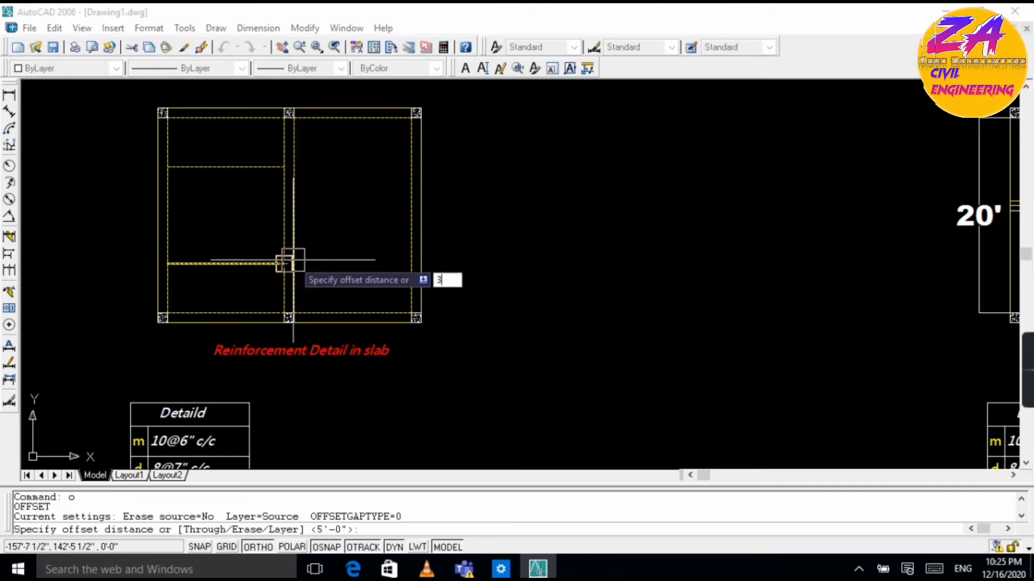
text(')
key(Return)
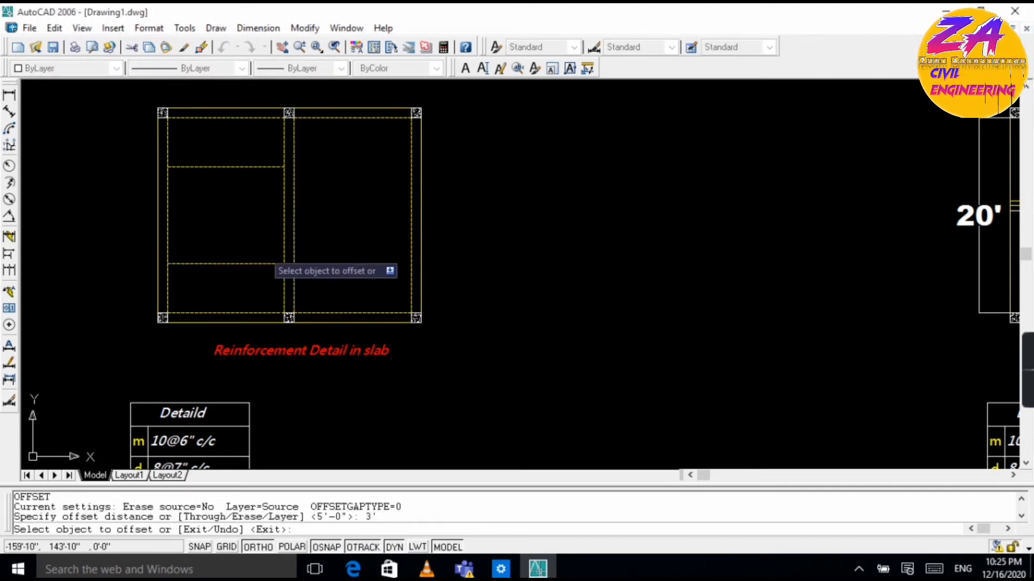
click(177, 228)
click(226, 228)
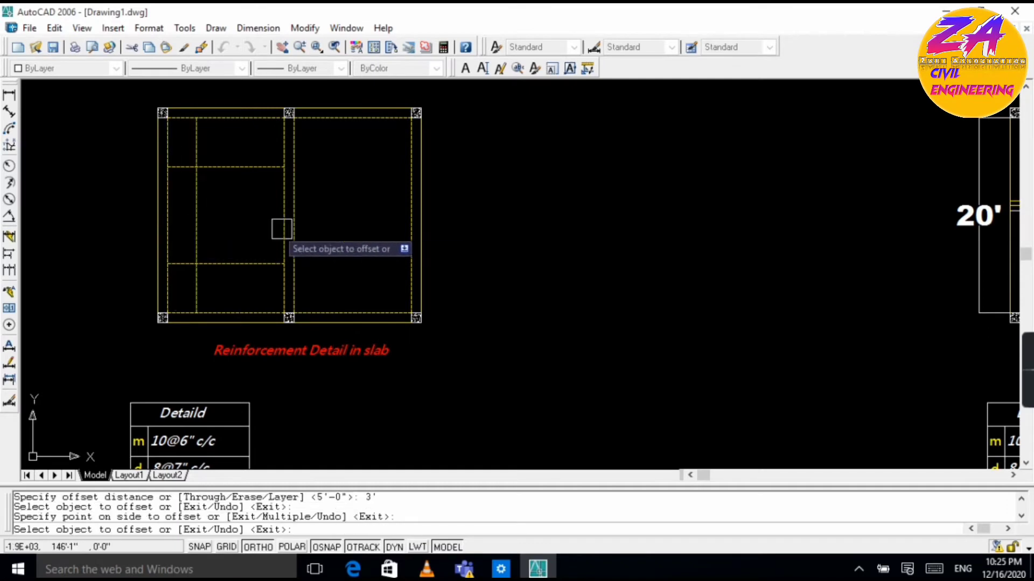
click(280, 229)
click(203, 226)
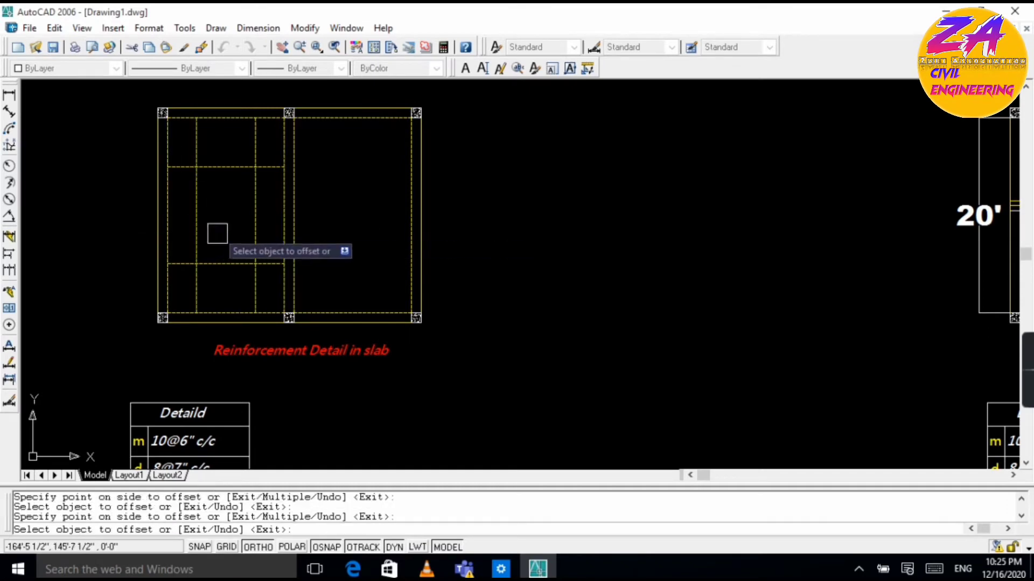
key(Escape)
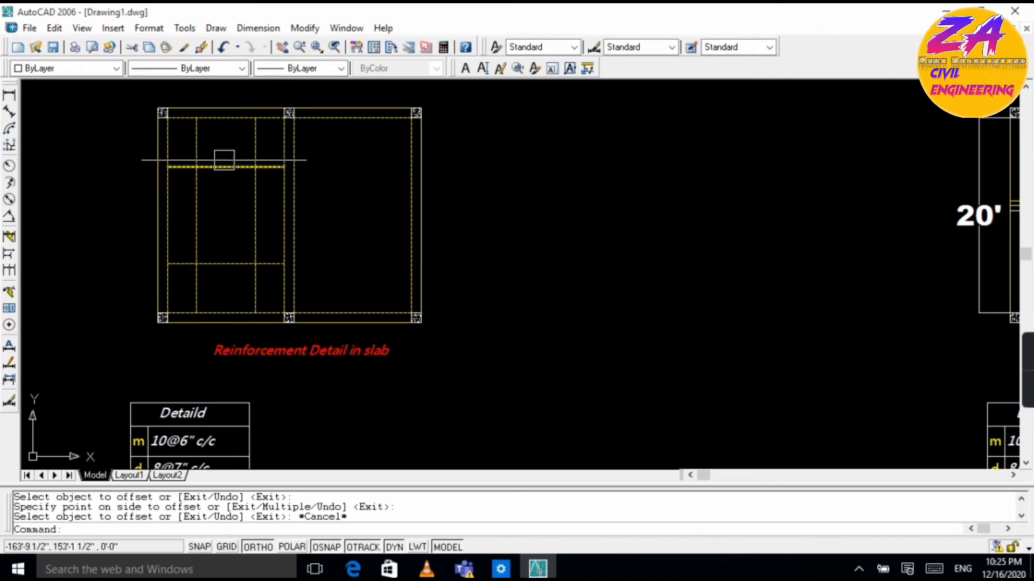
text(tr)
key(Return)
key(Return)
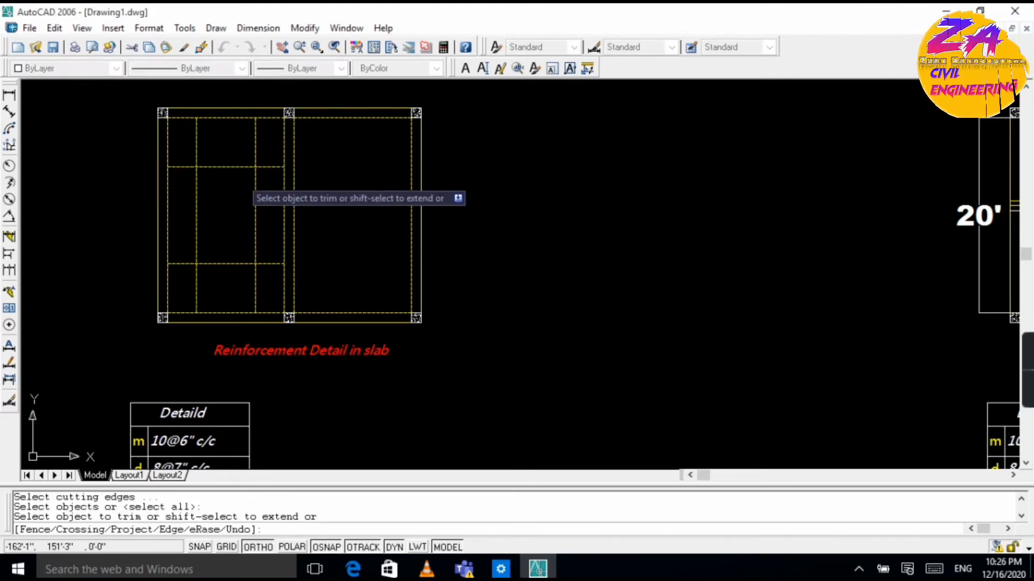
key(Escape)
key(Escape)
key(Escape)
Step: Draw a rectangle in the left panel between the upper-left and lower-right intersections of the offset guide lines
text(rec)
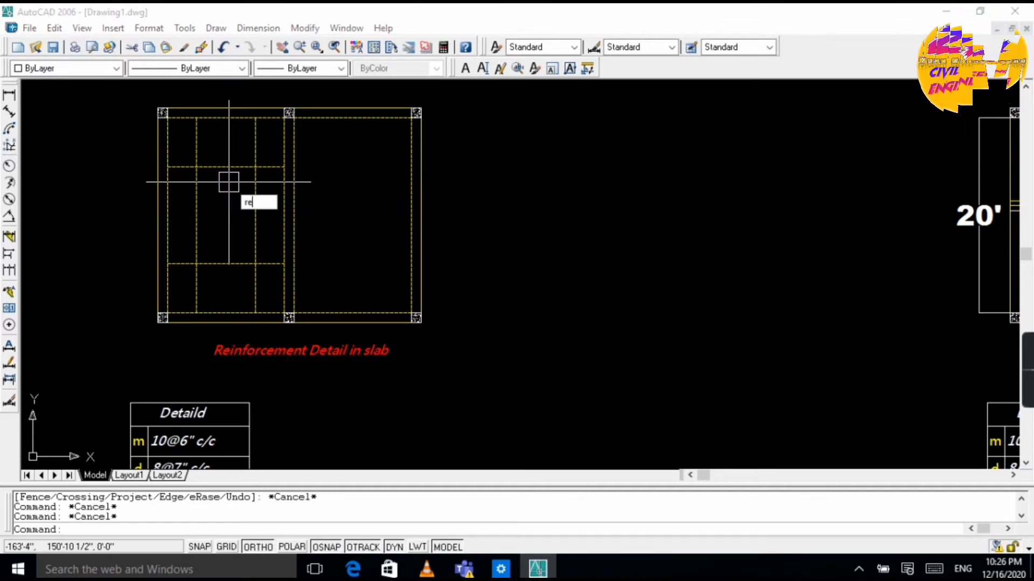
key(Return)
click(197, 167)
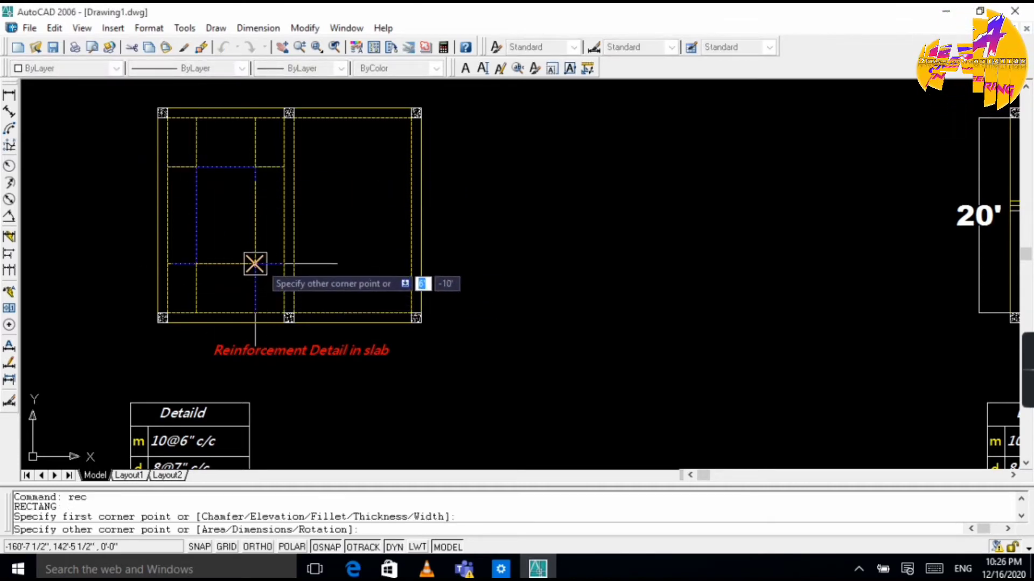
click(254, 264)
key(Escape)
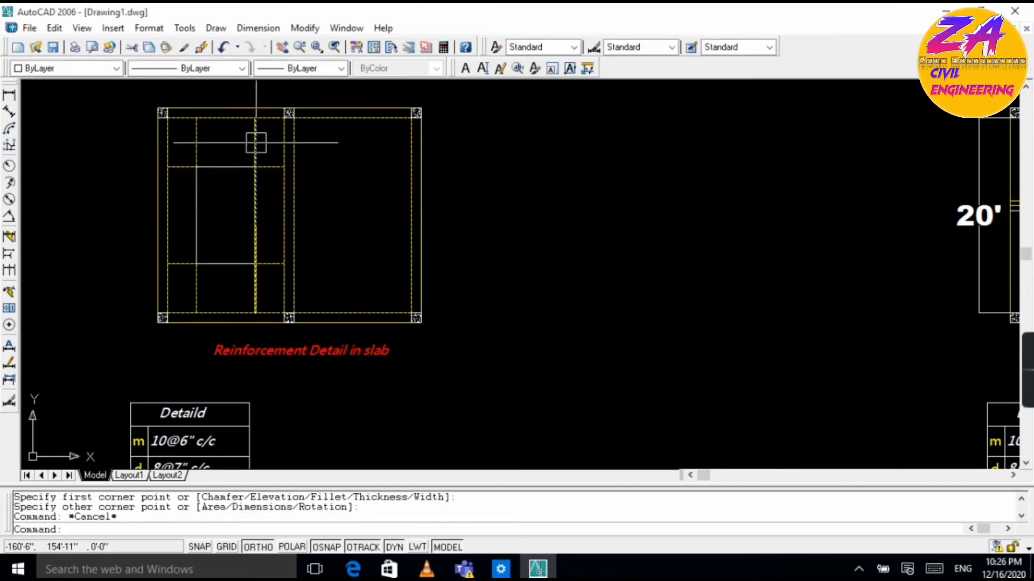
Step: Erase the two vertical and two horizontal dashed guide lines around the rectangle in the left panel
click(256, 142)
click(197, 151)
click(177, 167)
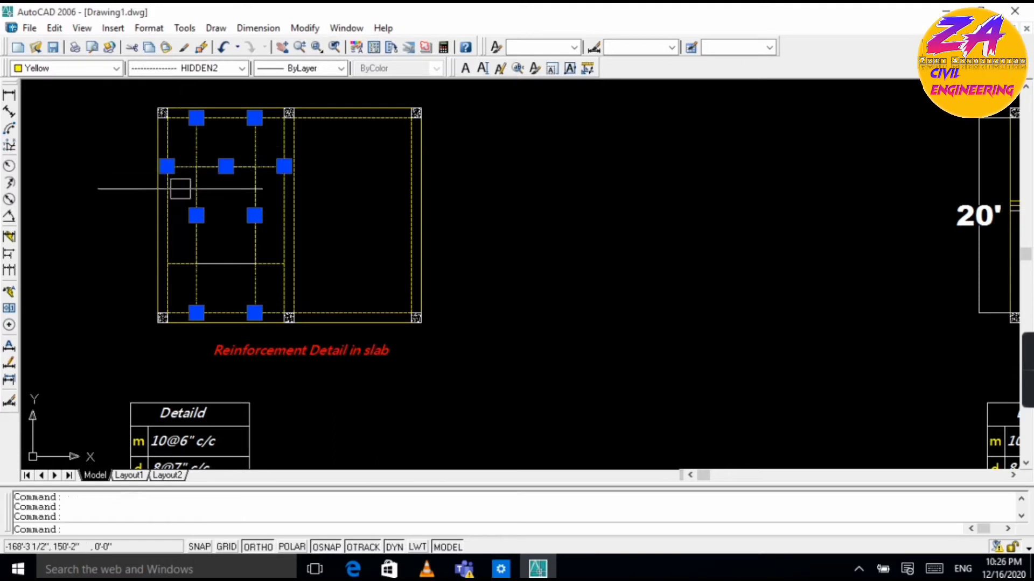
click(178, 264)
text(e)
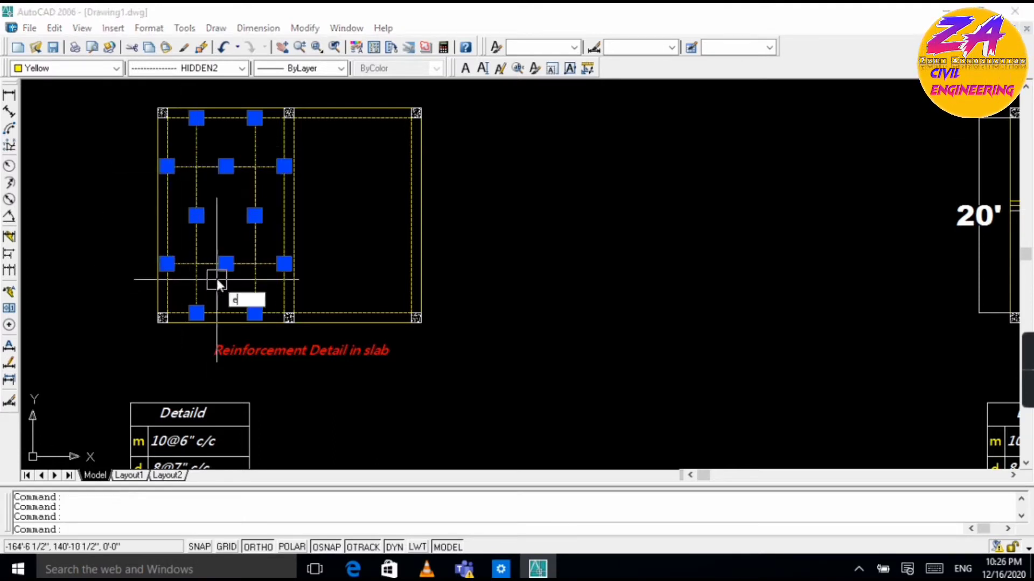
key(Return)
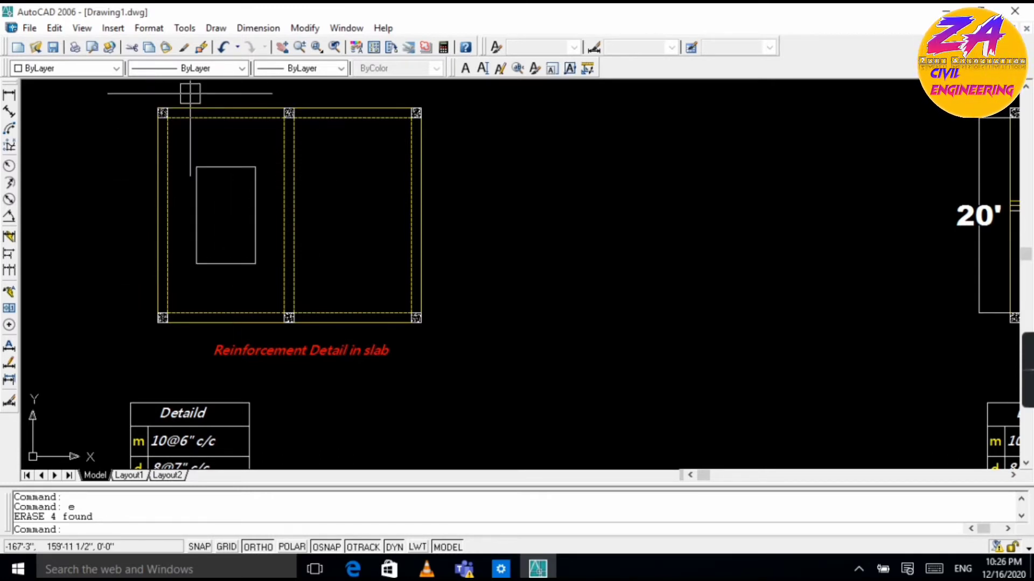
Step: Draw a vertical line through the middle of the left panel's rectangle, from the outline's top outer edge to its bottom outer edge
text(l)
key(Return)
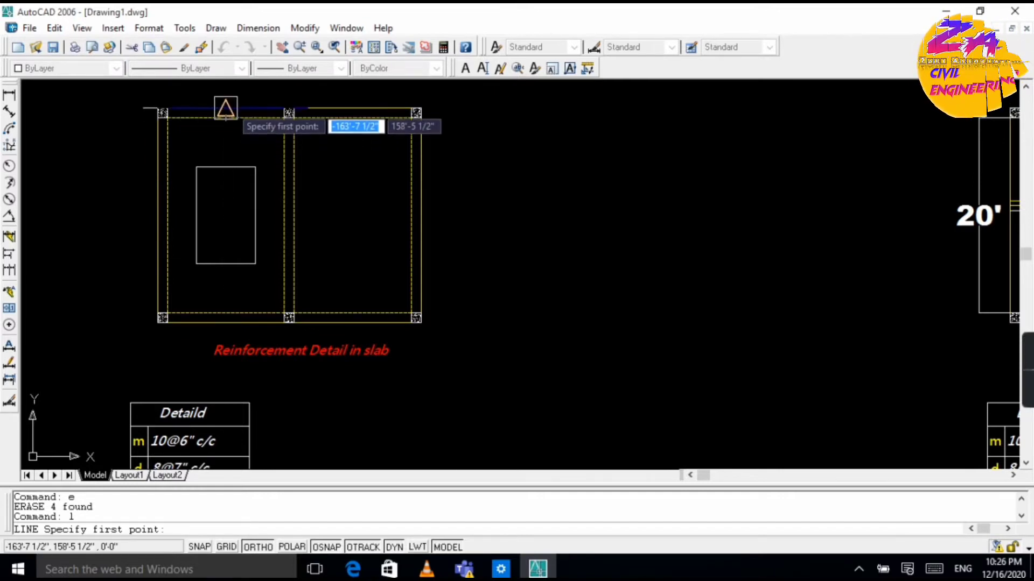
click(226, 108)
click(226, 318)
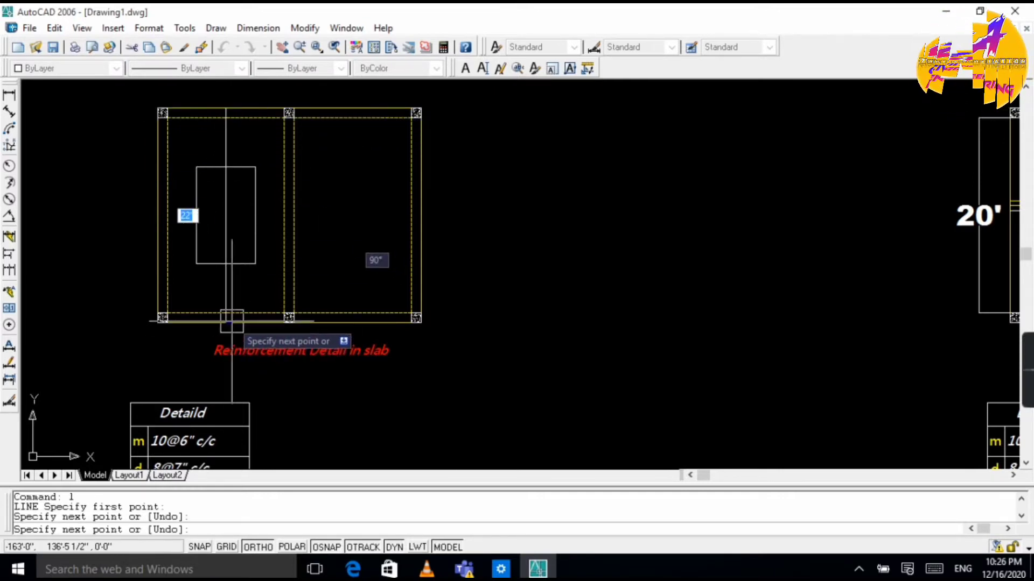
key(Escape)
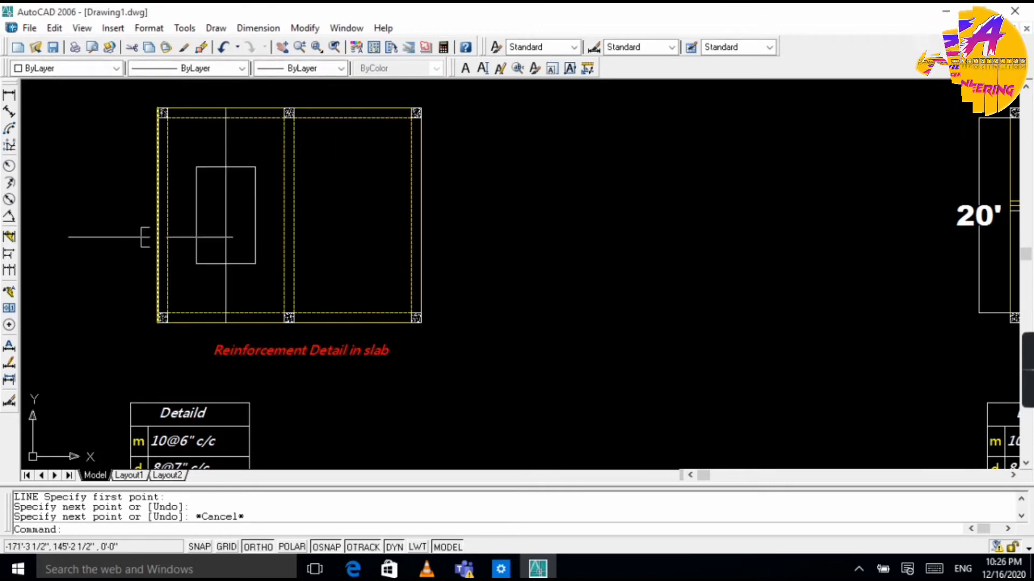
scroll(242, 278, down, 5)
scroll(199, 426, up, 5)
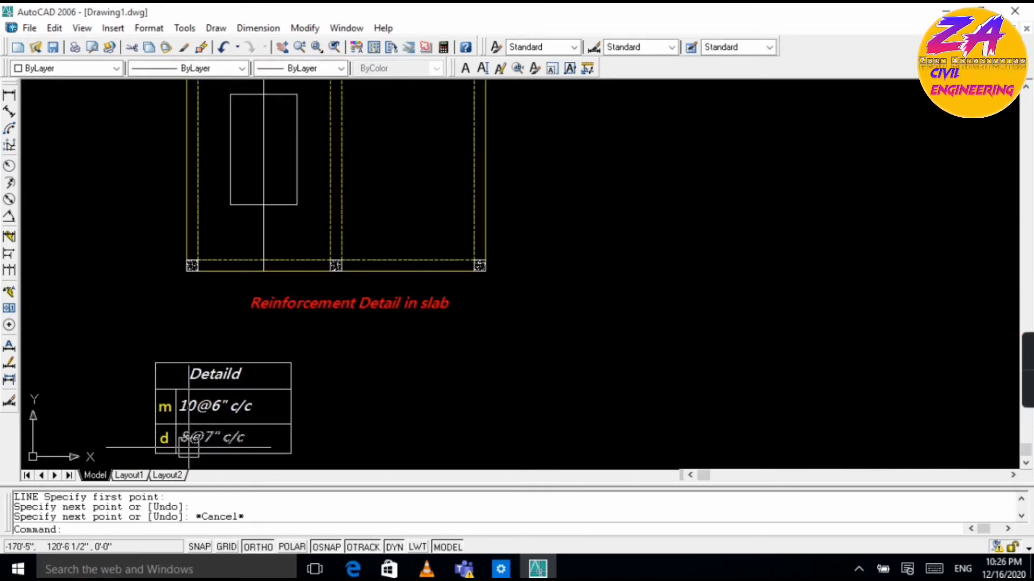
scroll(274, 312, down, 2)
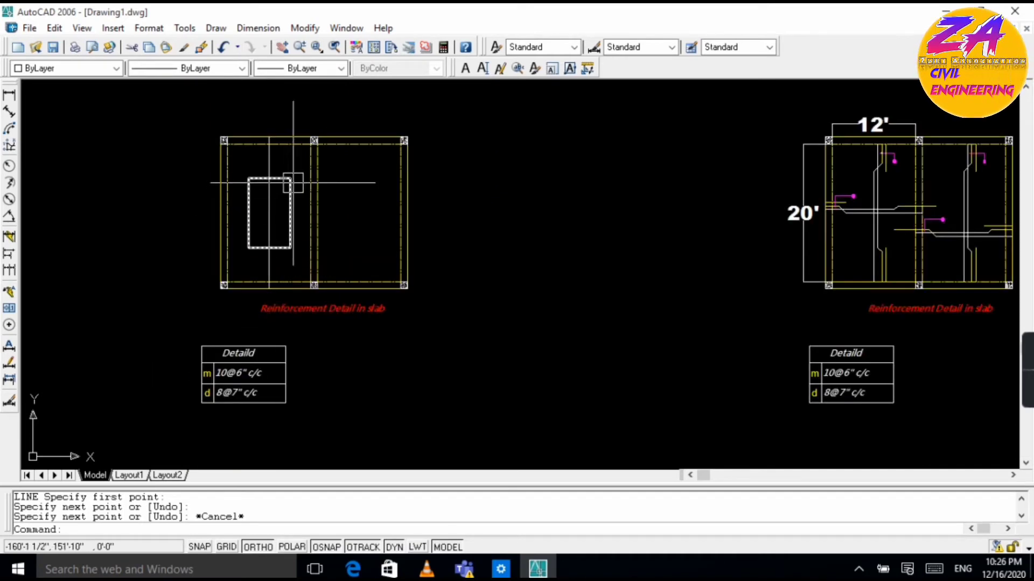
key(Escape)
key(Escape)
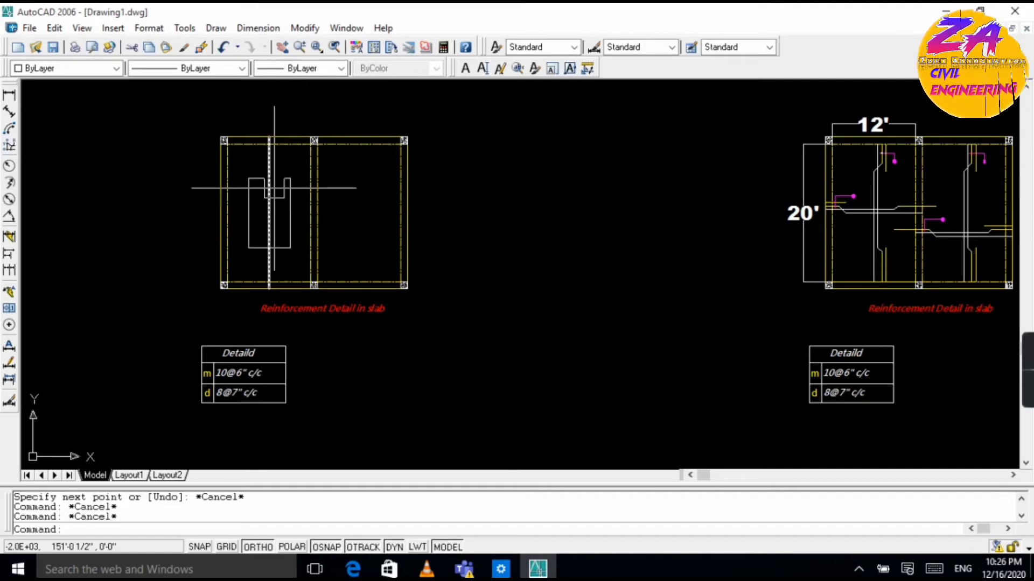
Step: Offset the vertical centre line to the right three times in succession, each copy spaced 7" from the previous line
scroll(256, 201, up, 2)
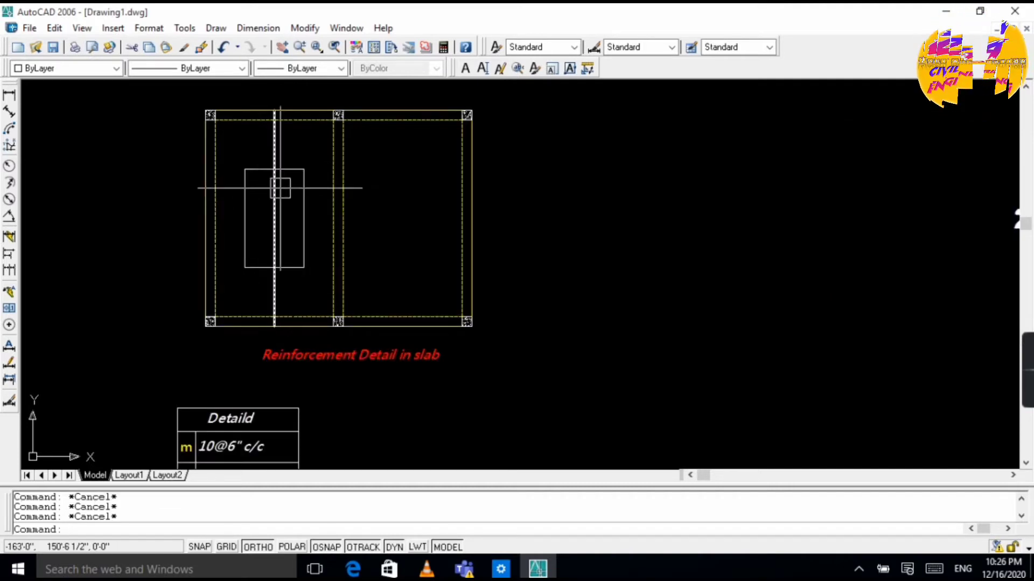
text(o)
key(Return)
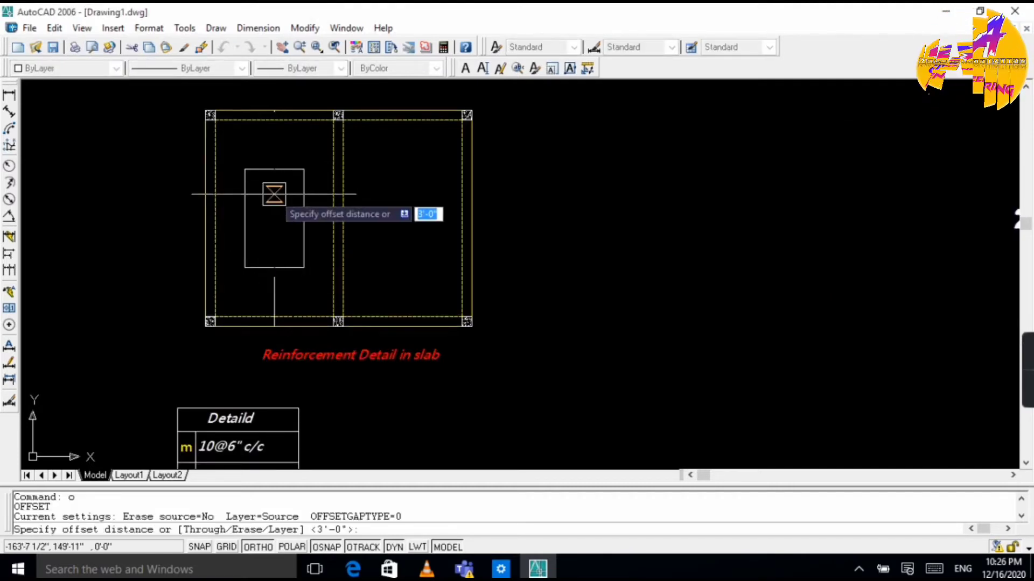
text(7")
key(Return)
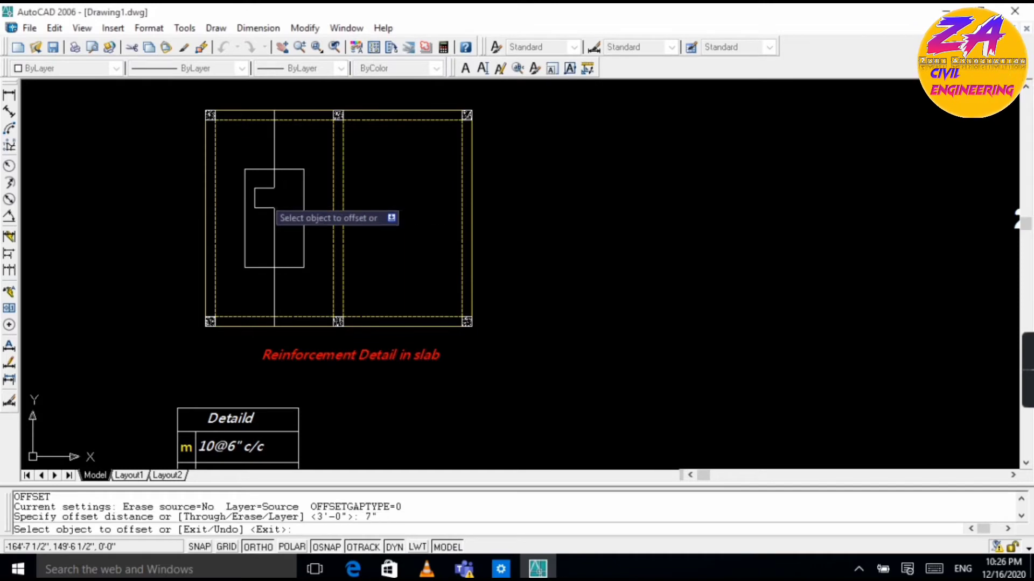
click(272, 201)
click(301, 206)
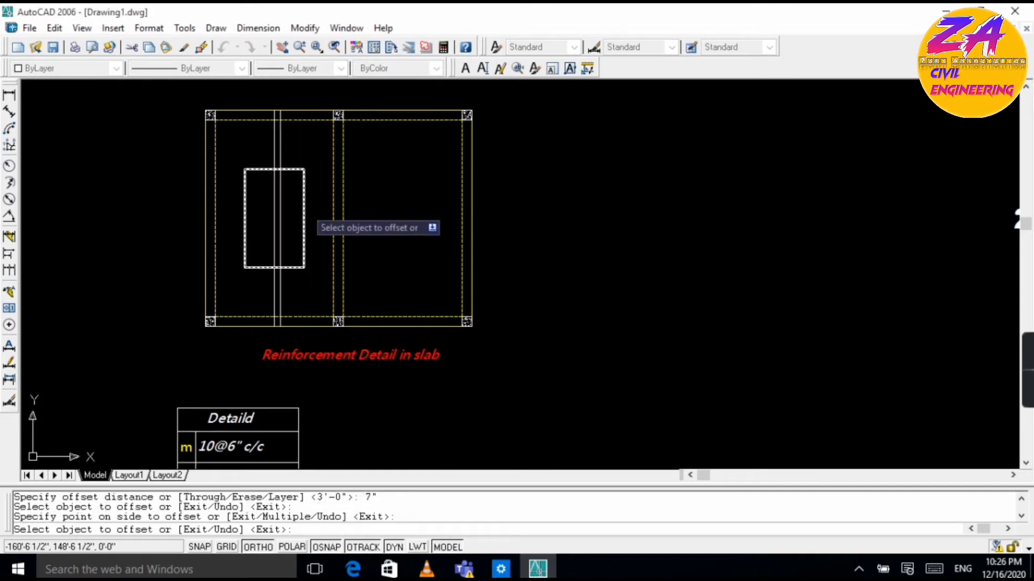
click(280, 206)
click(291, 215)
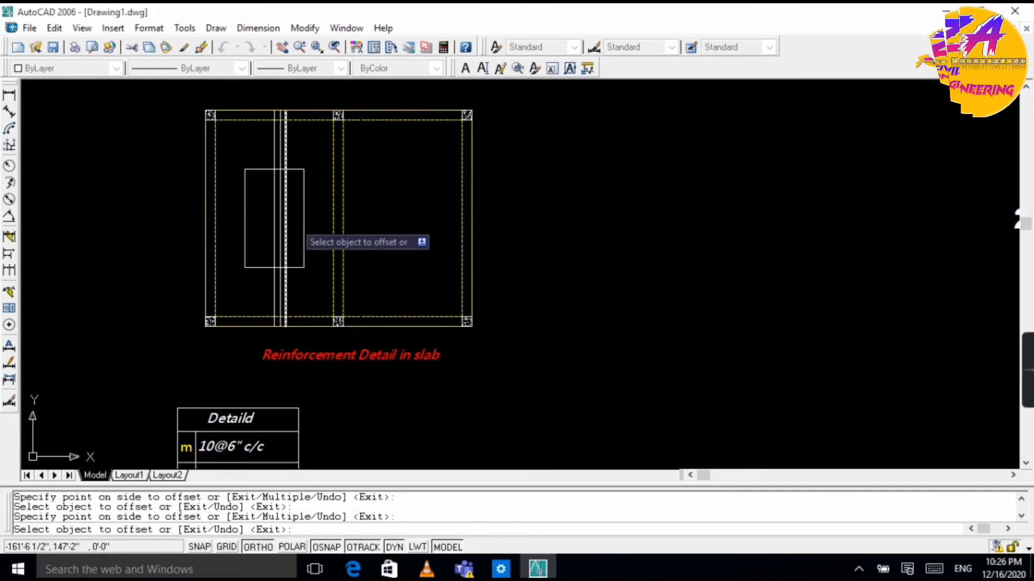
click(286, 218)
click(323, 216)
key(Escape)
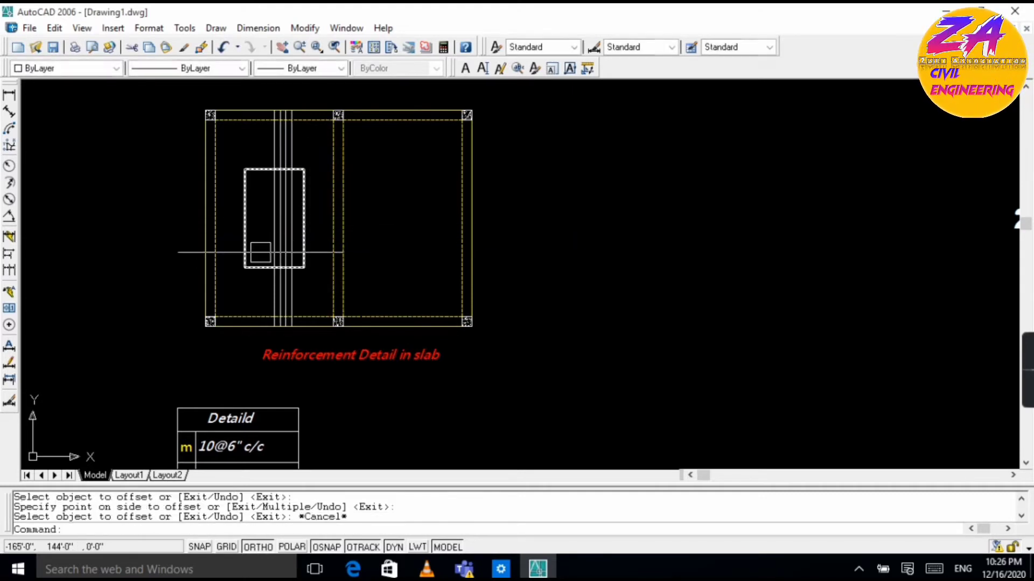
Step: Examine the vertical bar lines in the left panel and compare them with the bent bars in the original reinforcement detail
scroll(261, 252, up, 2)
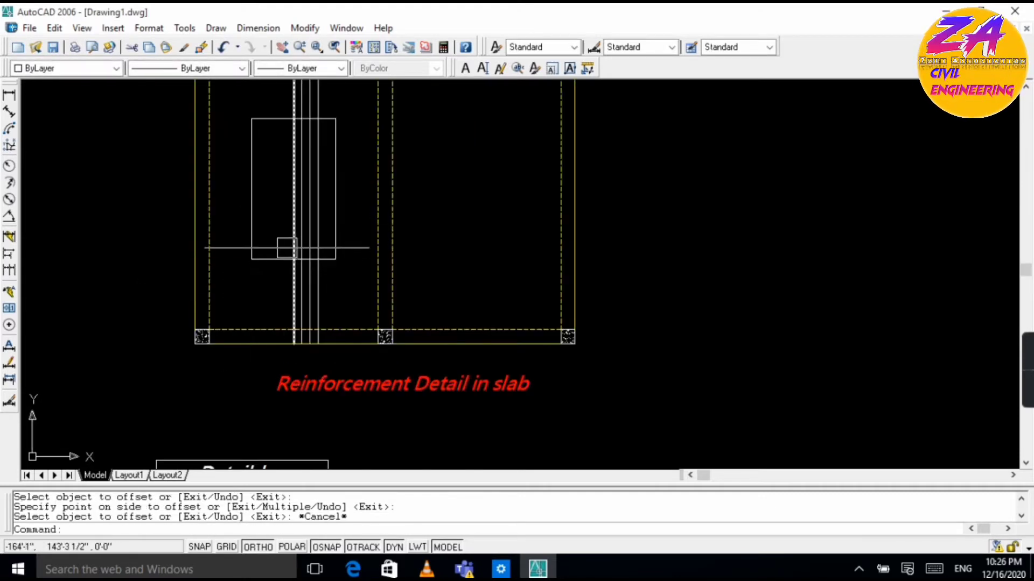
scroll(281, 247, down, 2)
scroll(278, 152, up, 2)
scroll(280, 156, up, 2)
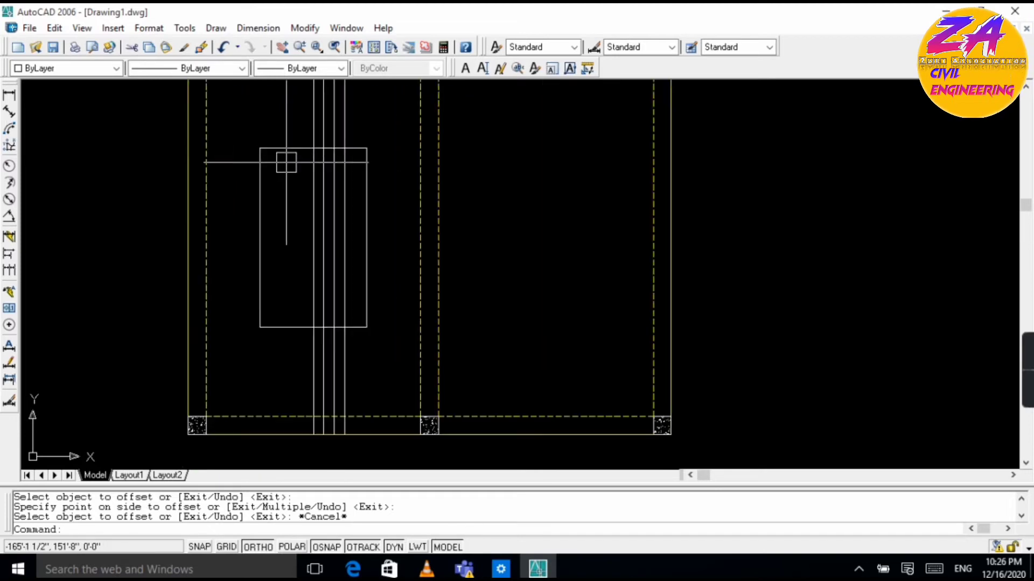
scroll(298, 169, down, 2)
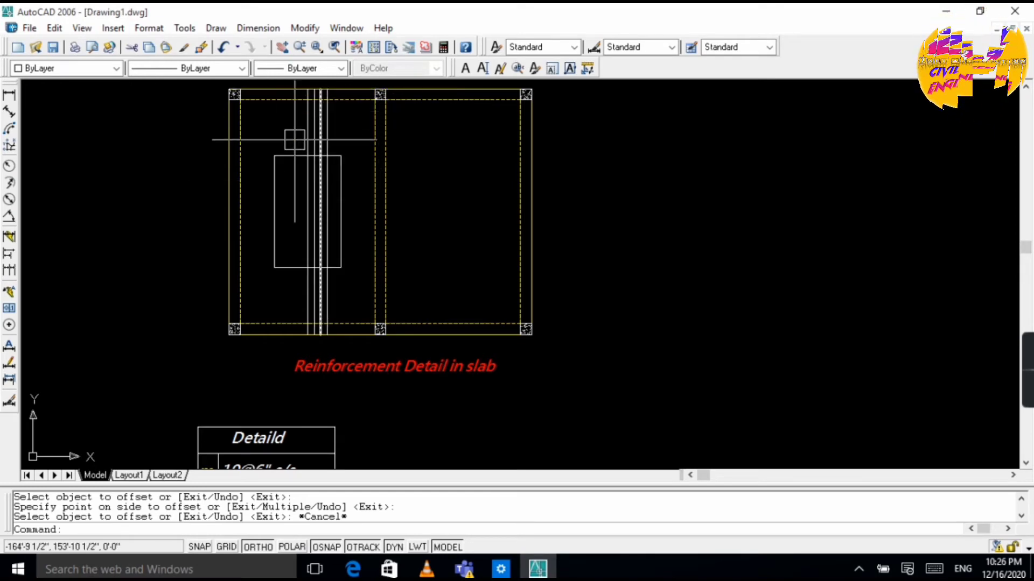
scroll(314, 131, up, 3)
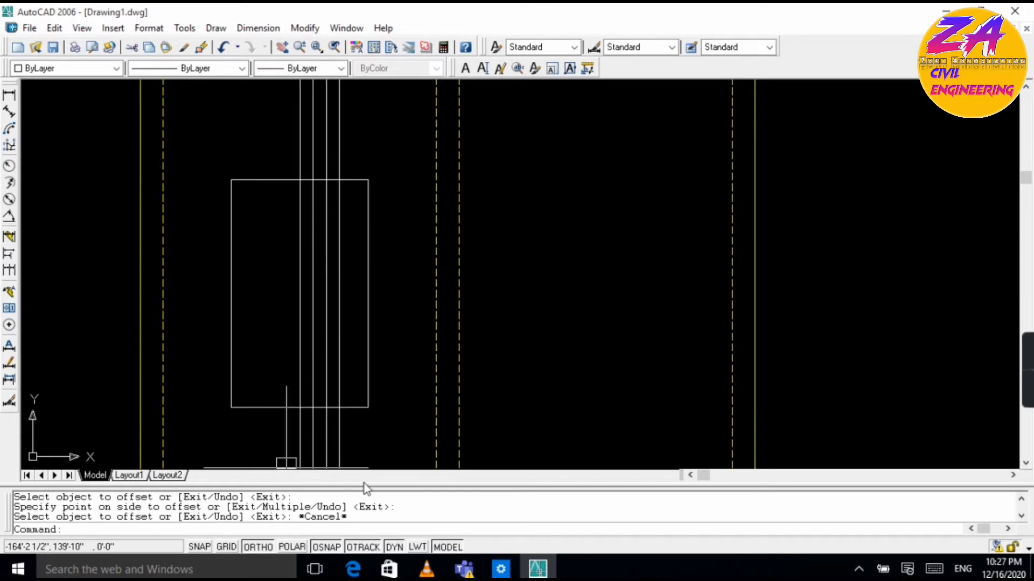
scroll(342, 330, down, 5)
scroll(641, 324, up, 3)
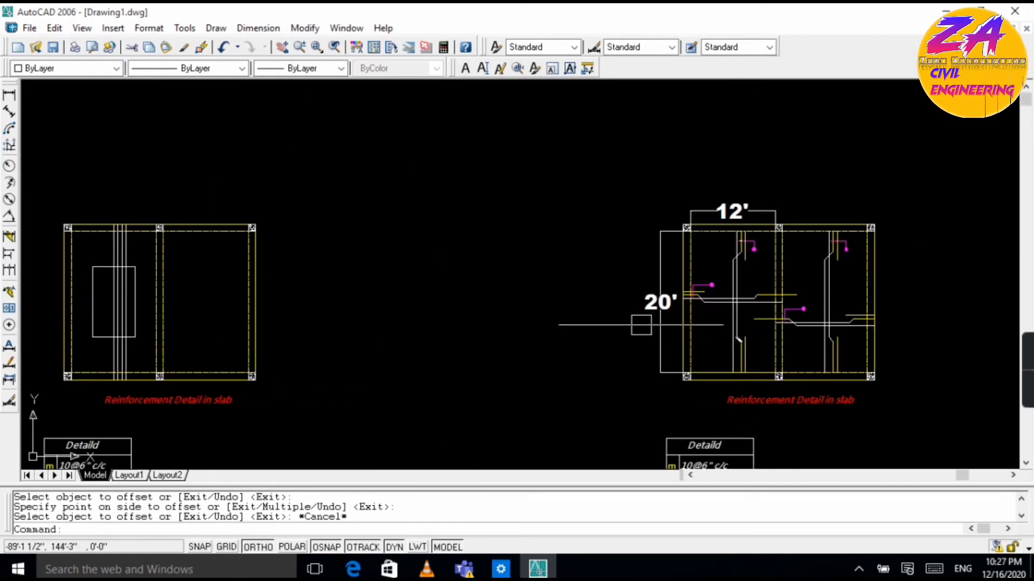
scroll(97, 291, down, 4)
scroll(115, 291, up, 10)
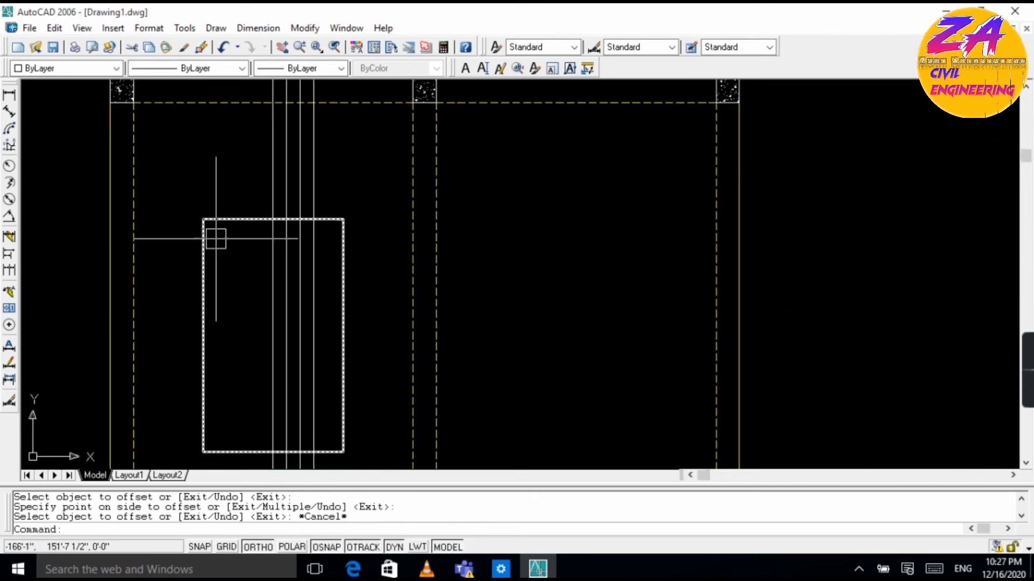
Step: Draw a 30" line at 45° up and right from where the leftmost bar line crosses the rectangle's top edge, with ortho off
key(Escape)
text(l)
key(Return)
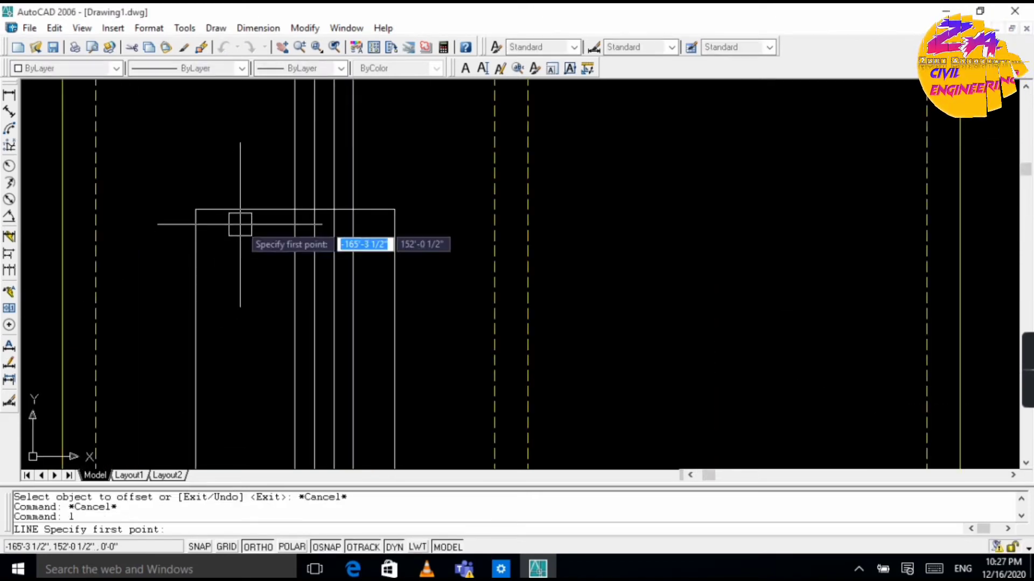
click(294, 209)
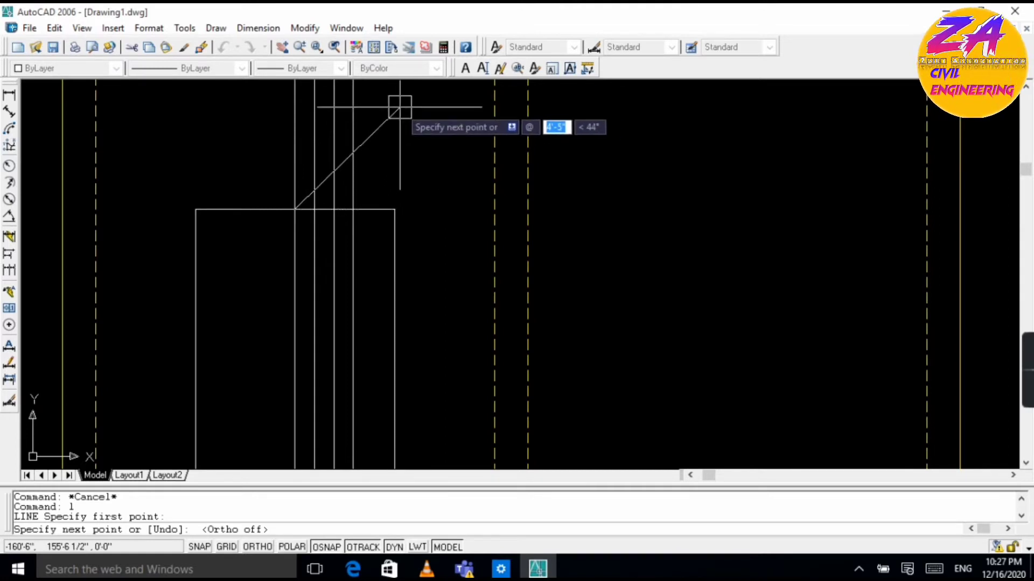
text(30)
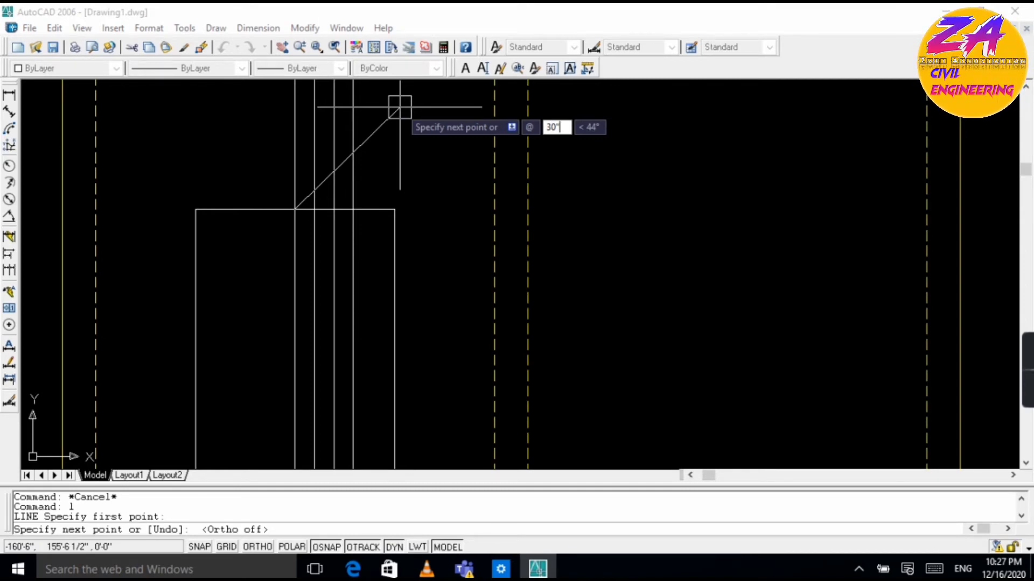
key(Tab)
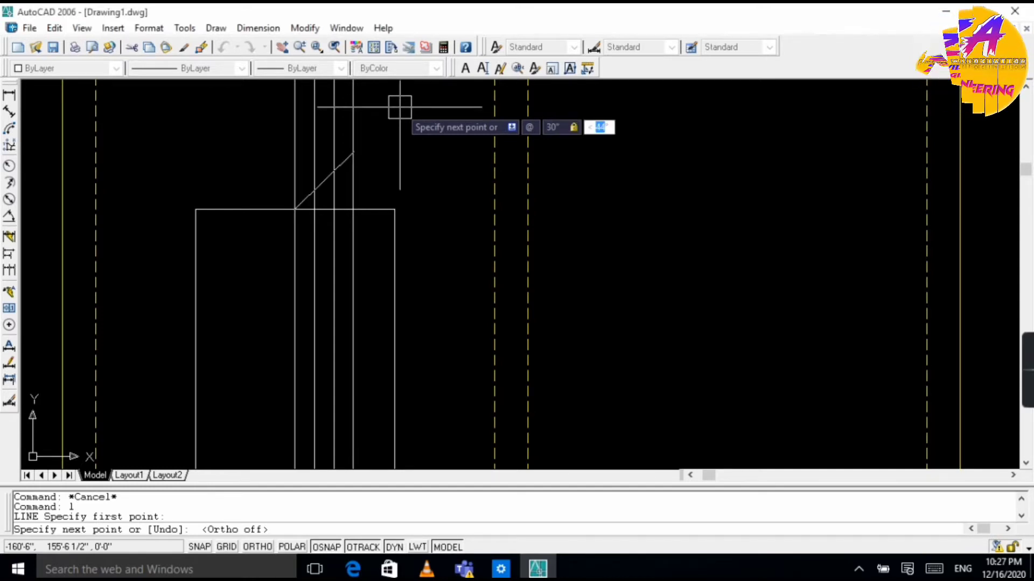
text(45)
key(Return)
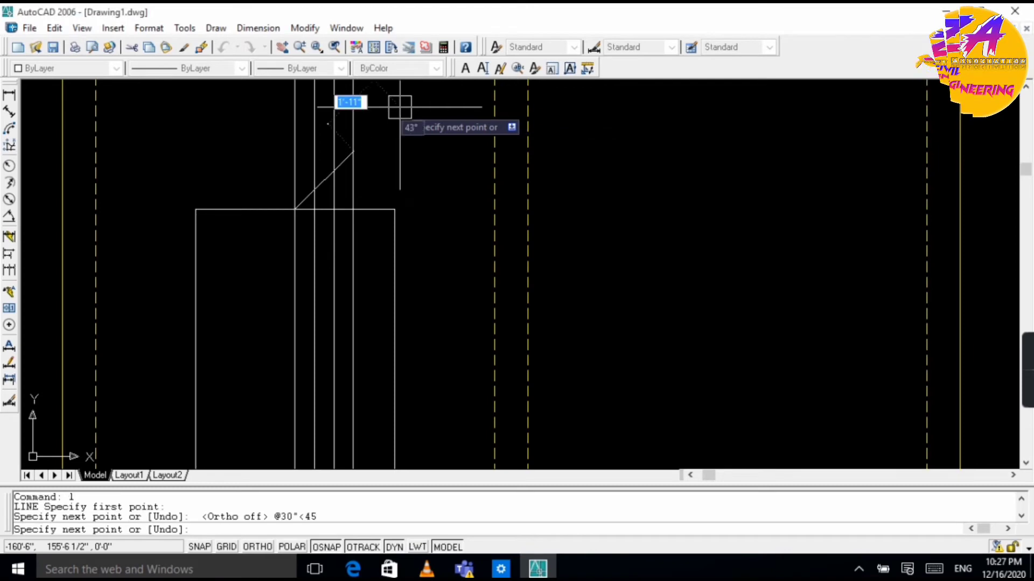
key(Escape)
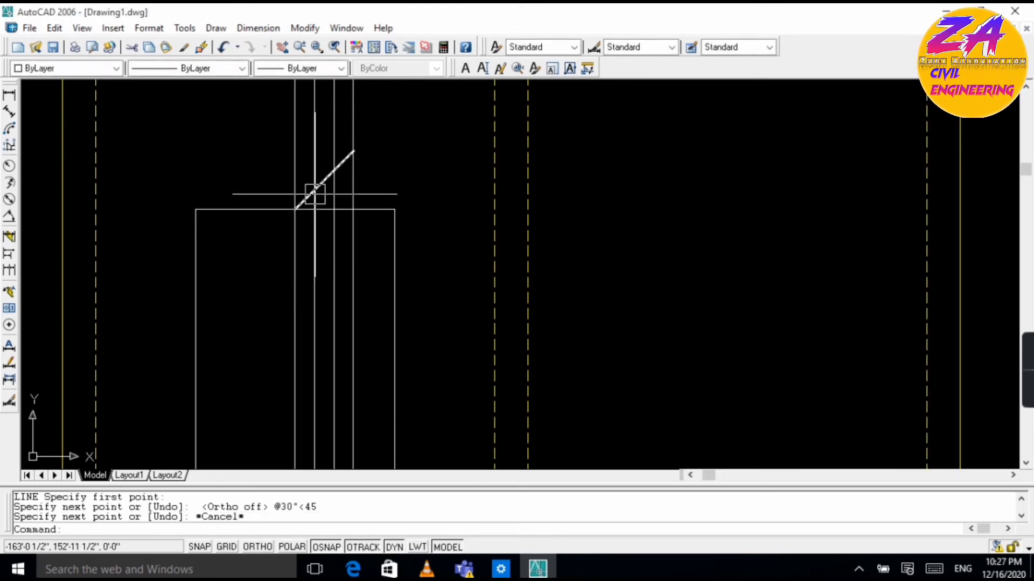
Step: Draw a 30" line at 315° from where the leftmost bar line crosses the rectangle's bottom edge
scroll(311, 196, down, 4)
scroll(311, 357, up, 5)
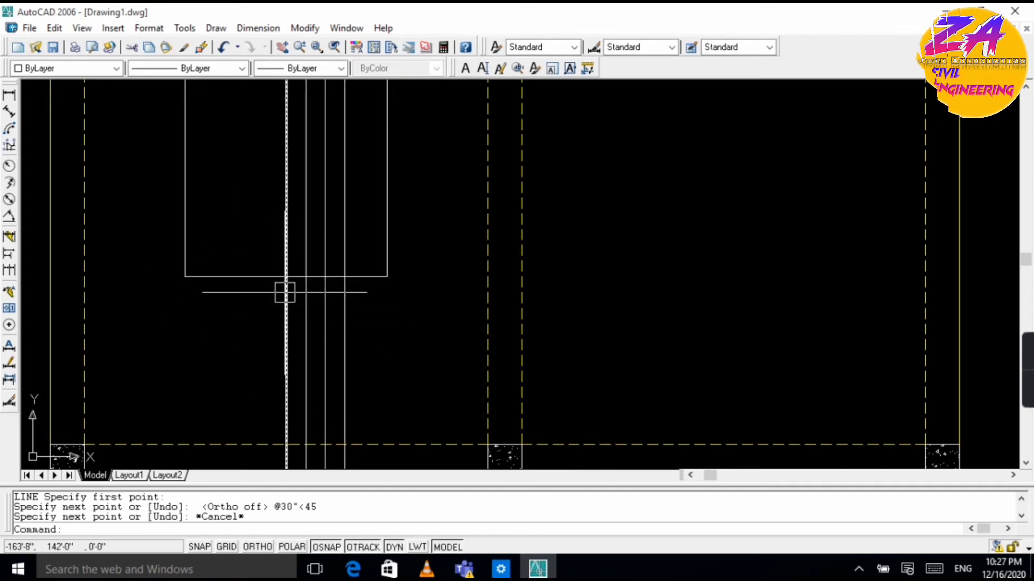
key(Return)
click(286, 277)
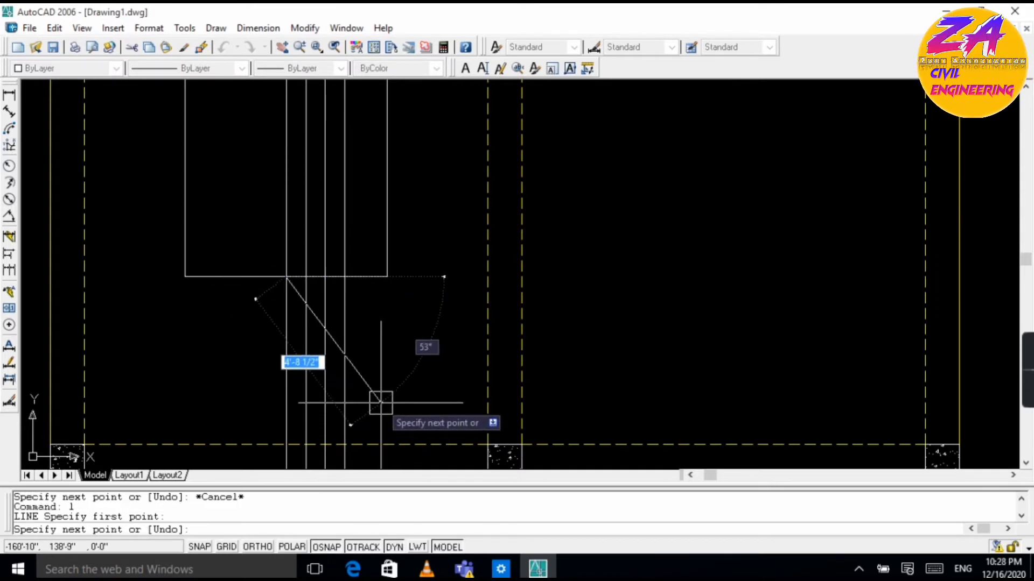
text(@)
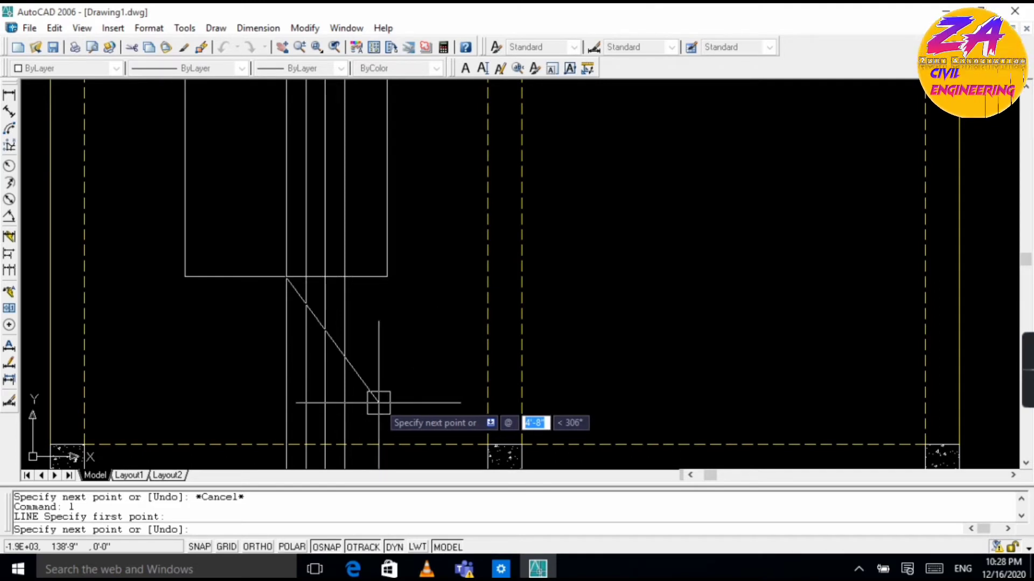
text(30')
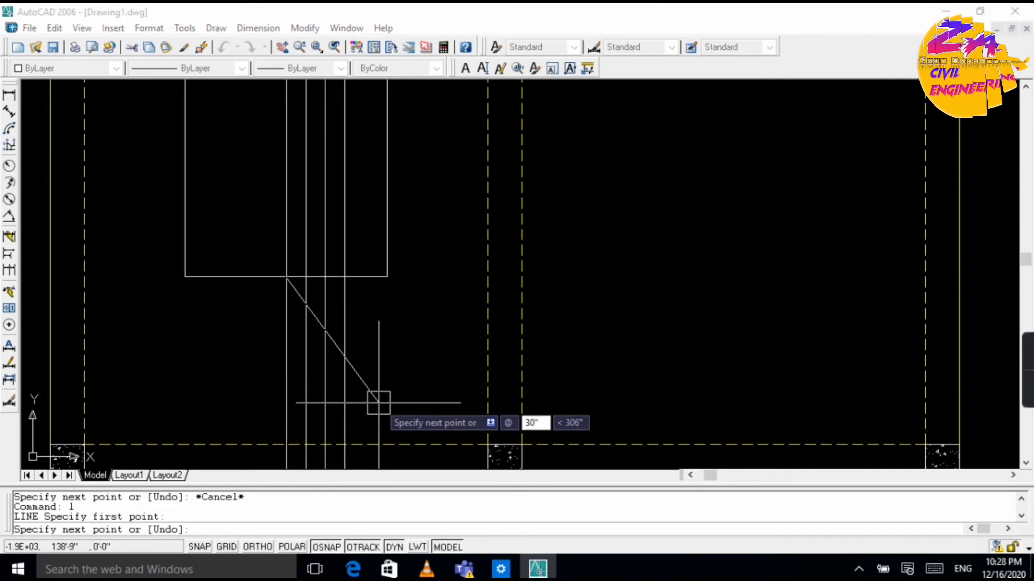
key(Tab)
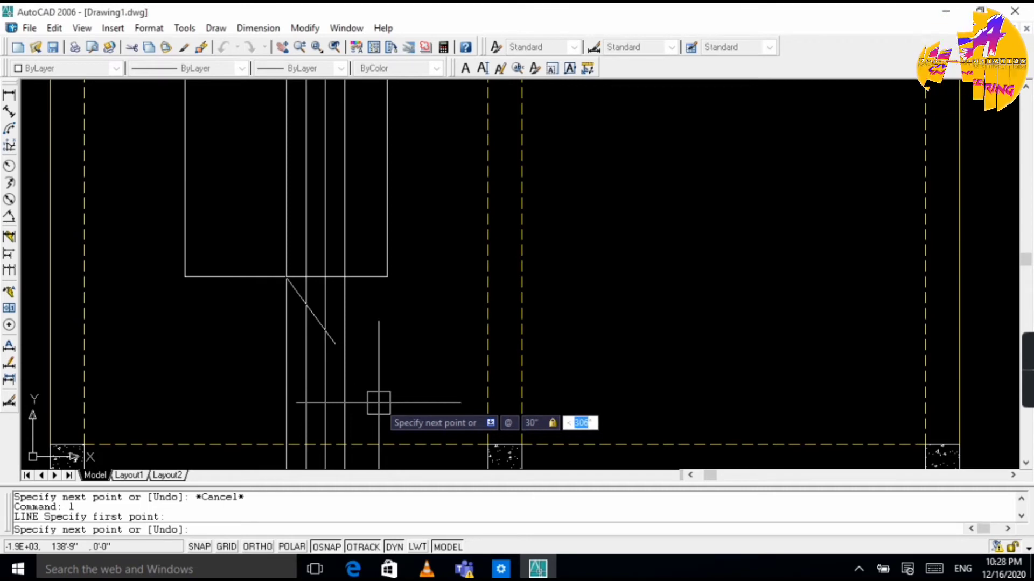
text(315)
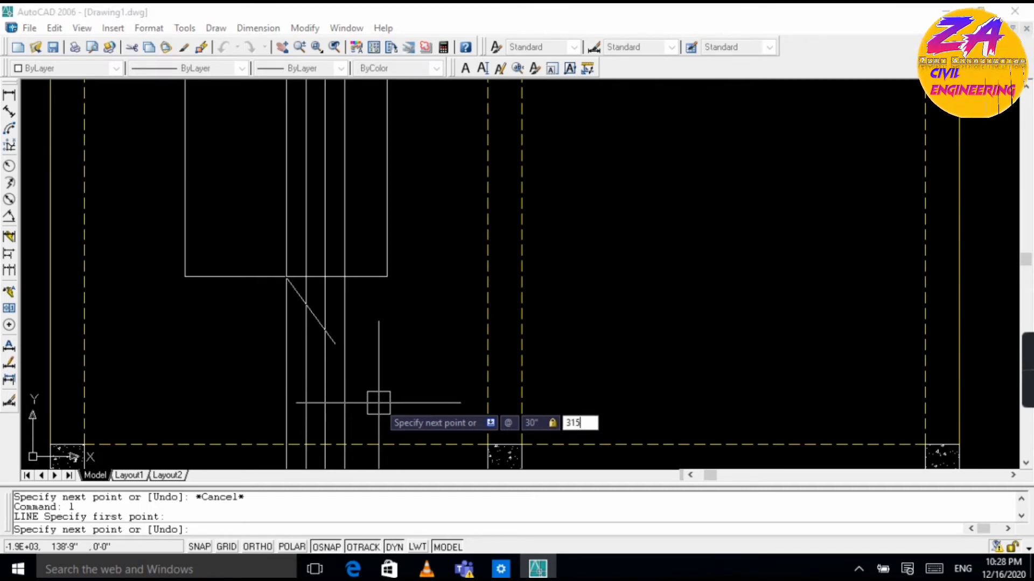
key(Return)
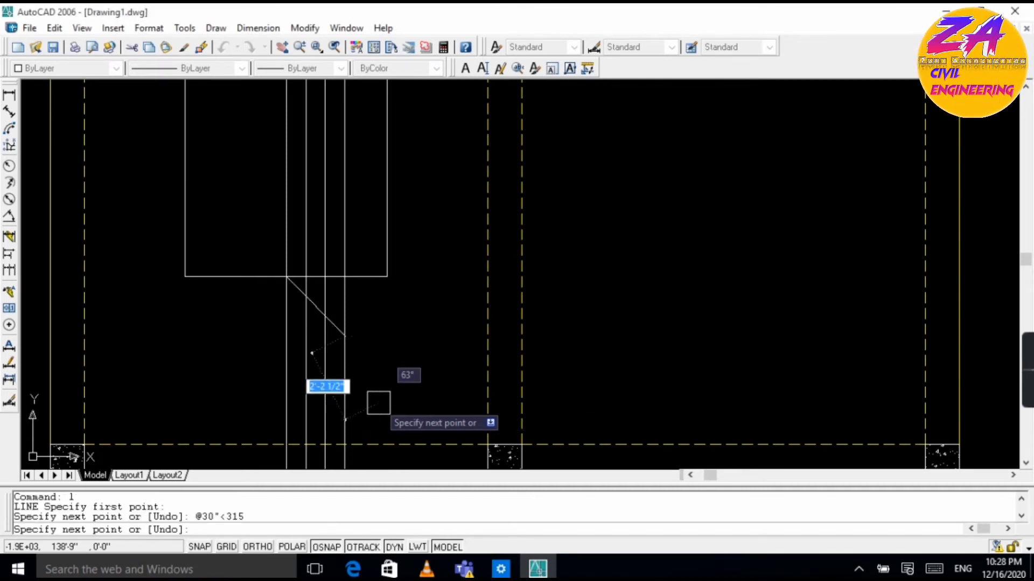
key(Escape)
Step: Trim the leftmost bar line above the rectangle and the upper crank's end beyond the third bar line
scroll(255, 242, down, 4)
scroll(257, 229, up, 4)
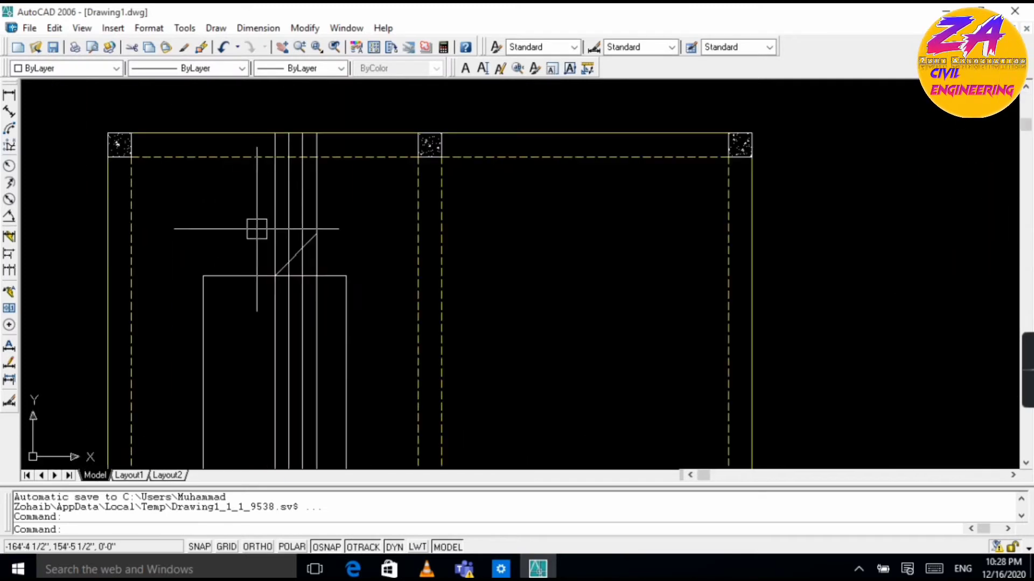
scroll(257, 229, up, 2)
key(Escape)
key(Escape)
key(Escape)
scroll(270, 231, up, 1)
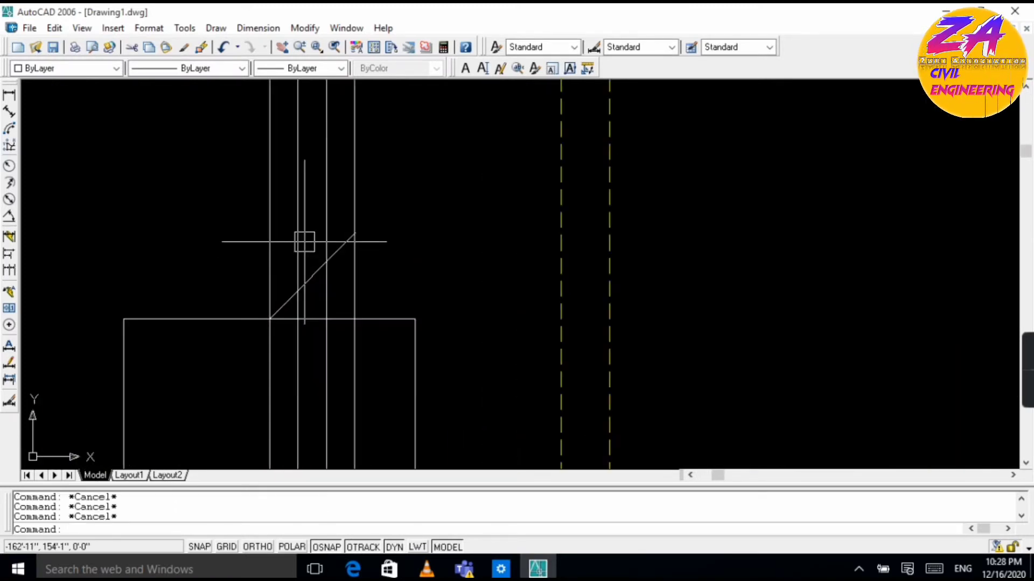
text(tr)
key(Return)
key(Return)
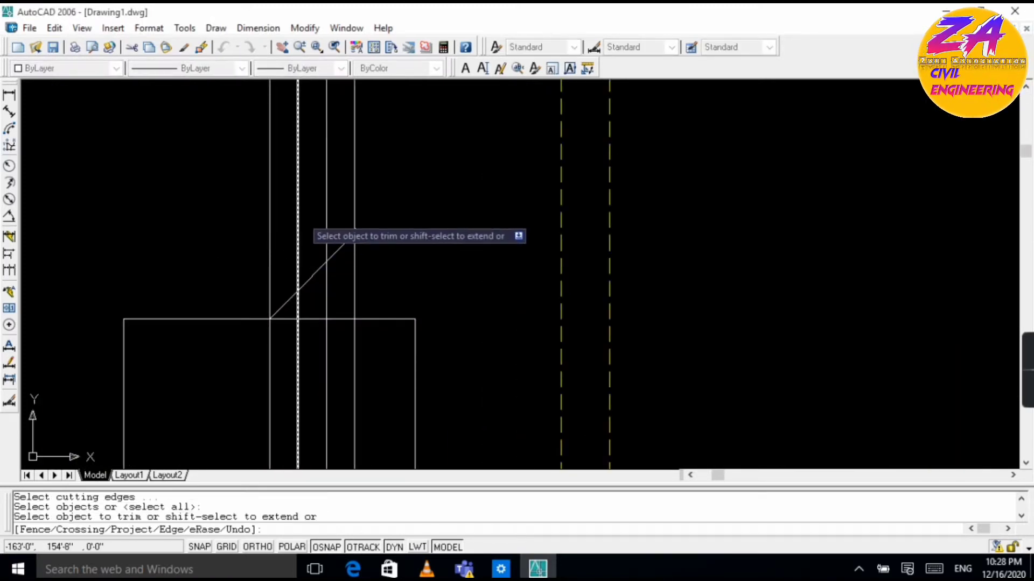
scroll(286, 240, down, 2)
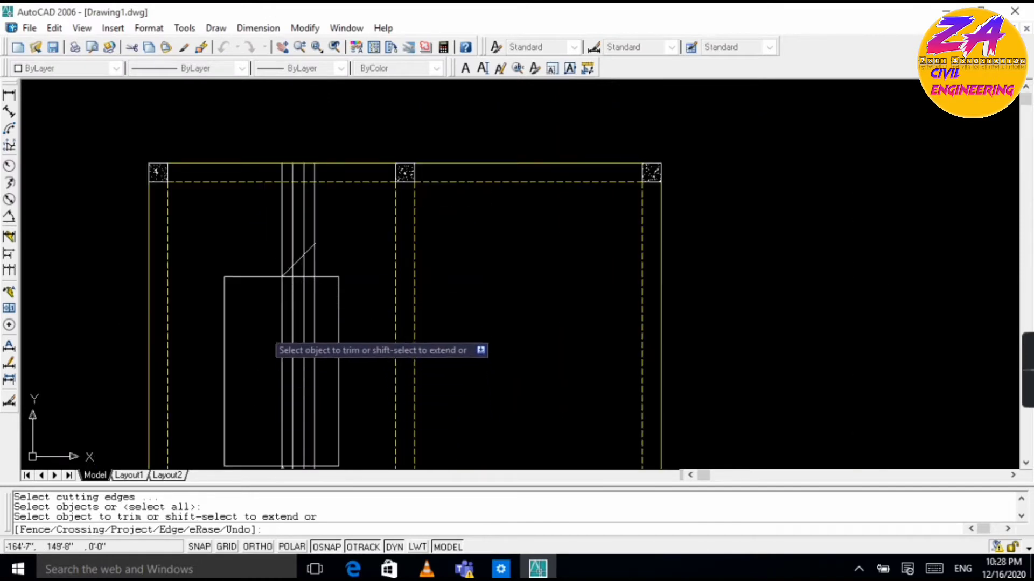
scroll(273, 307, up, 2)
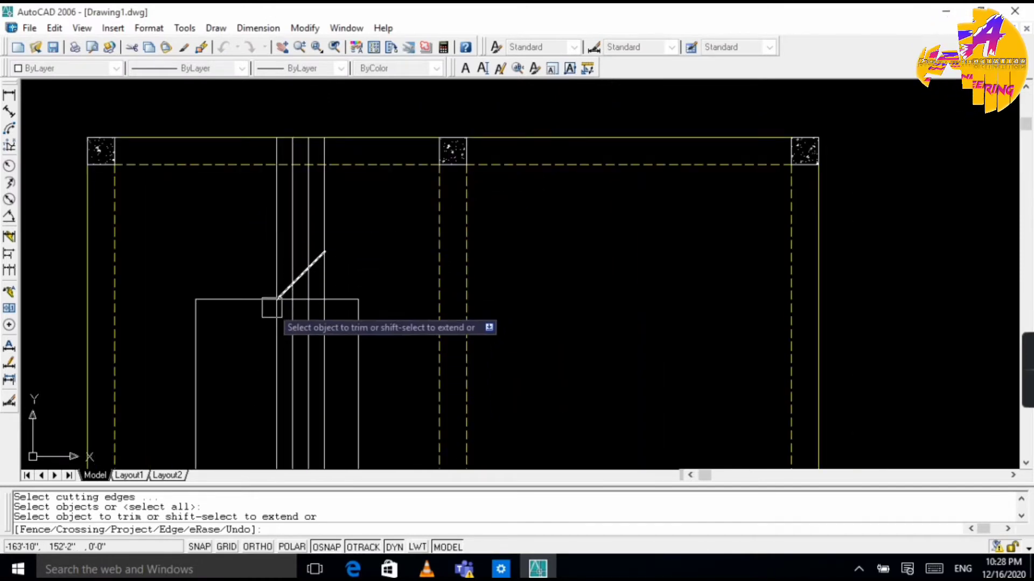
click(284, 232)
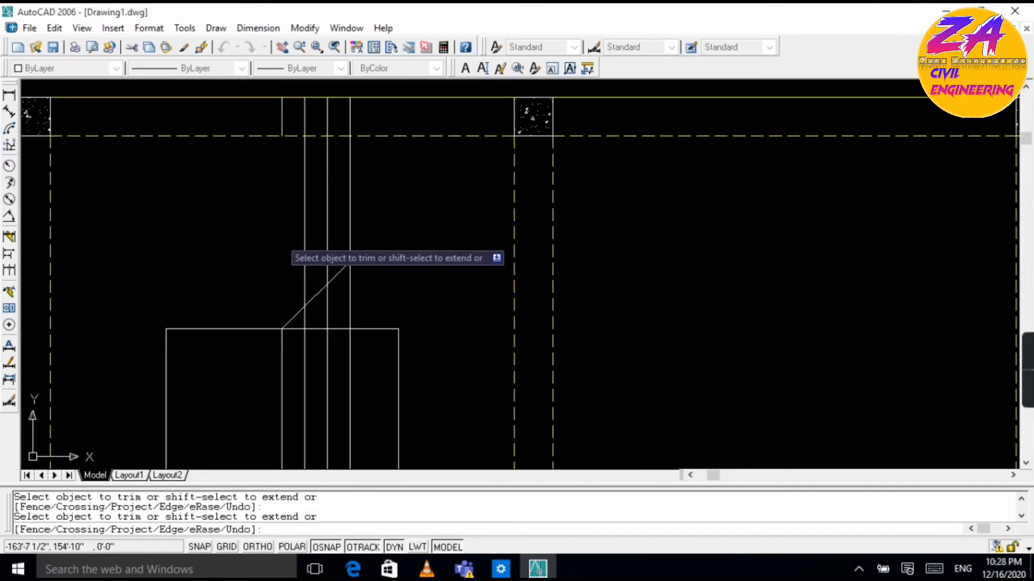
scroll(344, 269, up, 2)
scroll(333, 264, up, 2)
click(335, 277)
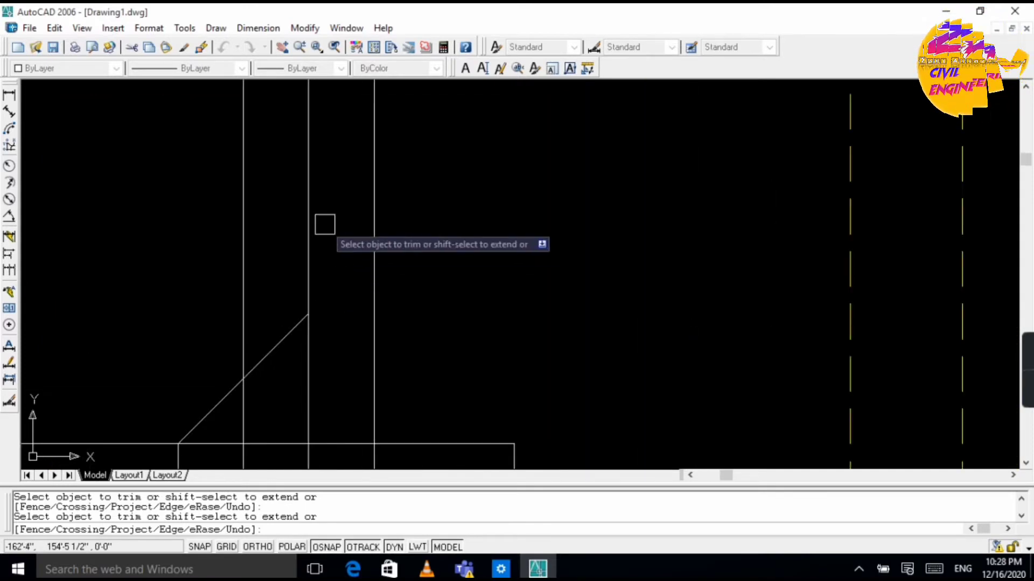
Step: Trim the second bar line below the lower crank and the crank's end beyond the third bar line
scroll(326, 232, down, 3)
scroll(326, 236, down, 2)
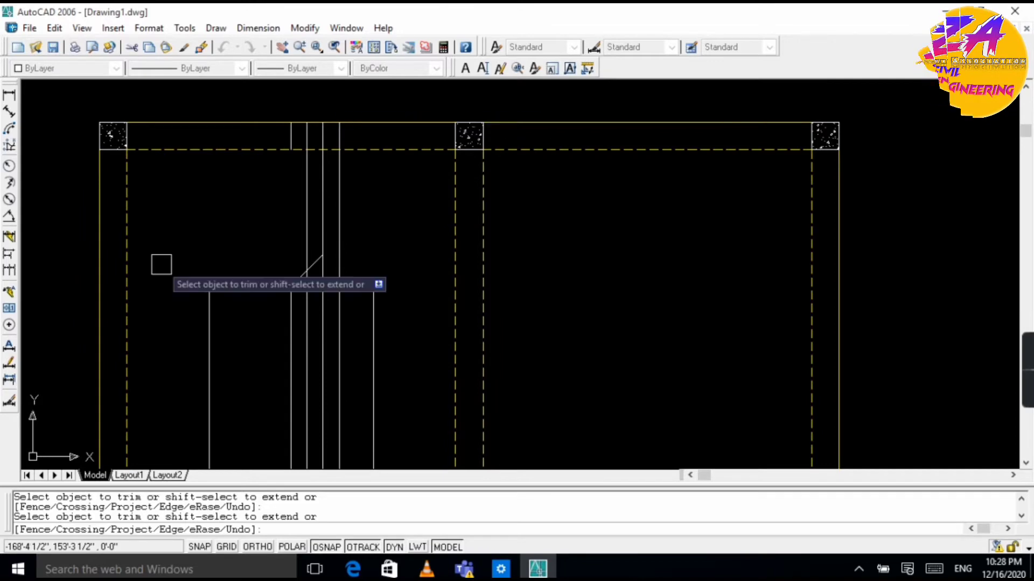
scroll(230, 417, down, 6)
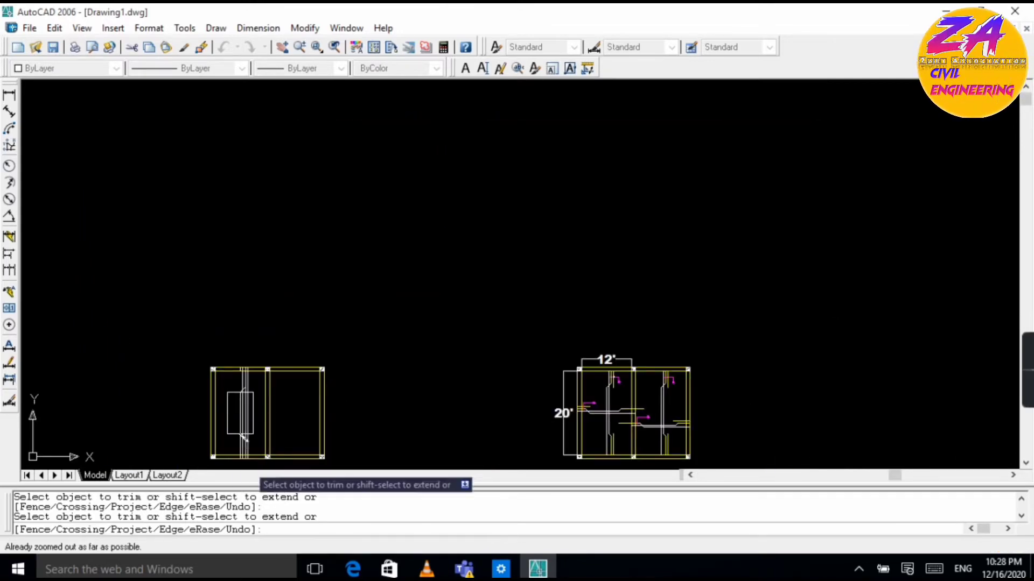
scroll(240, 438, up, 8)
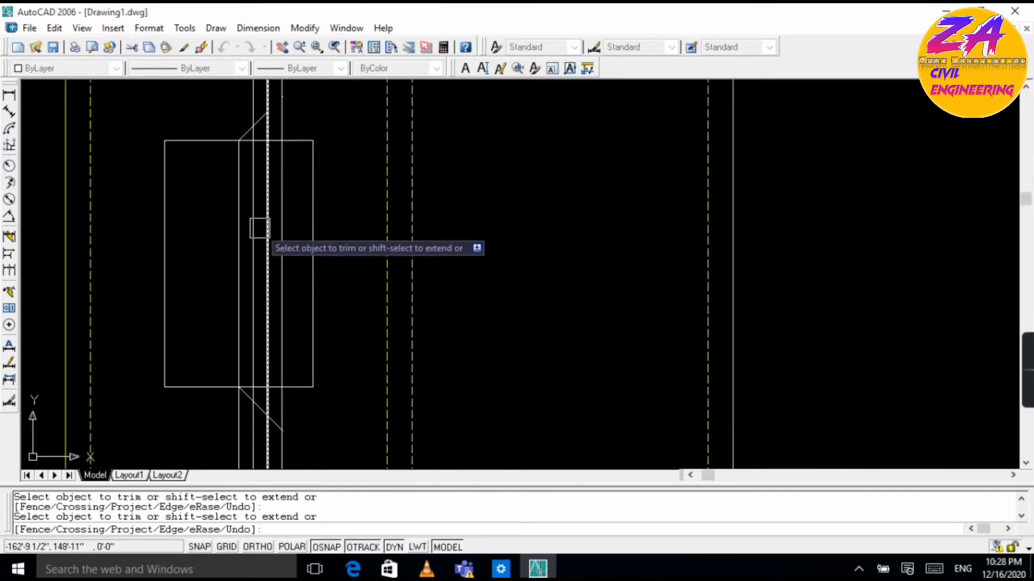
scroll(262, 399, down, 1)
scroll(265, 405, up, 3)
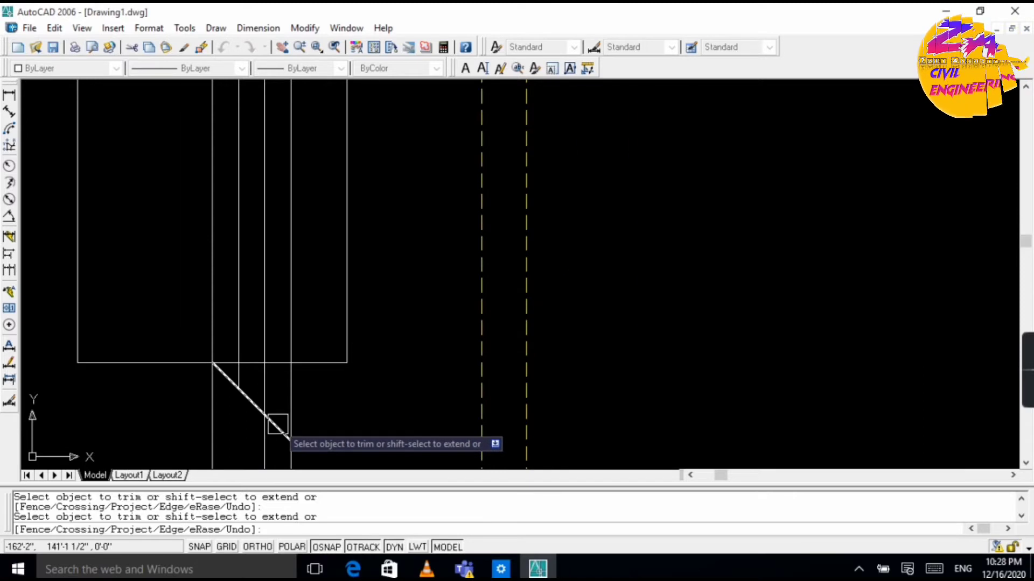
scroll(277, 425, down, 1)
scroll(257, 286, down, 2)
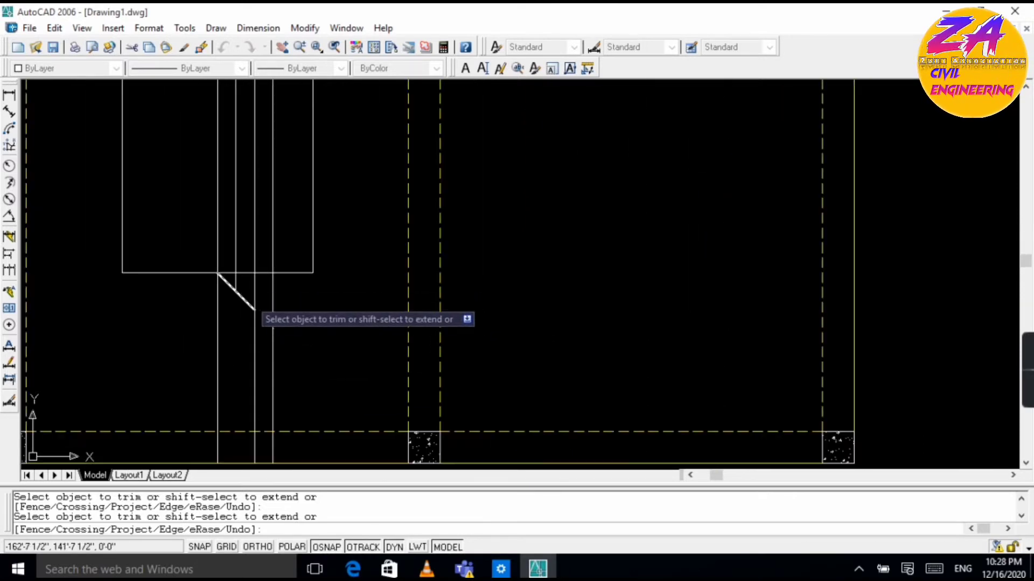
Step: Trim the third bar line between the rectangle's bottom edge and the lower crank, and the crank's portion left of the second bar line
scroll(247, 298, up, 2)
scroll(231, 223, down, 4)
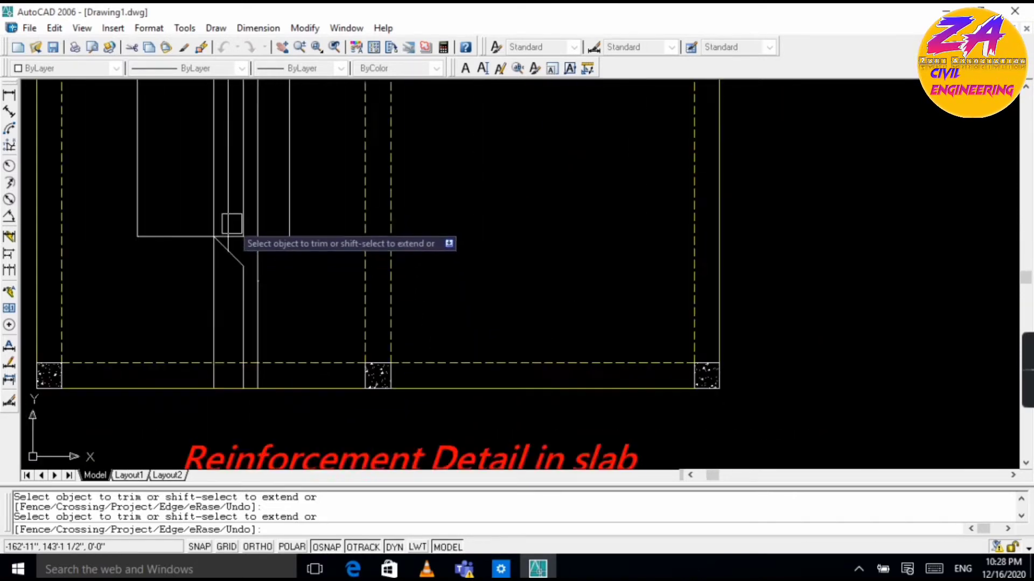
scroll(232, 223, down, 2)
scroll(237, 181, up, 4)
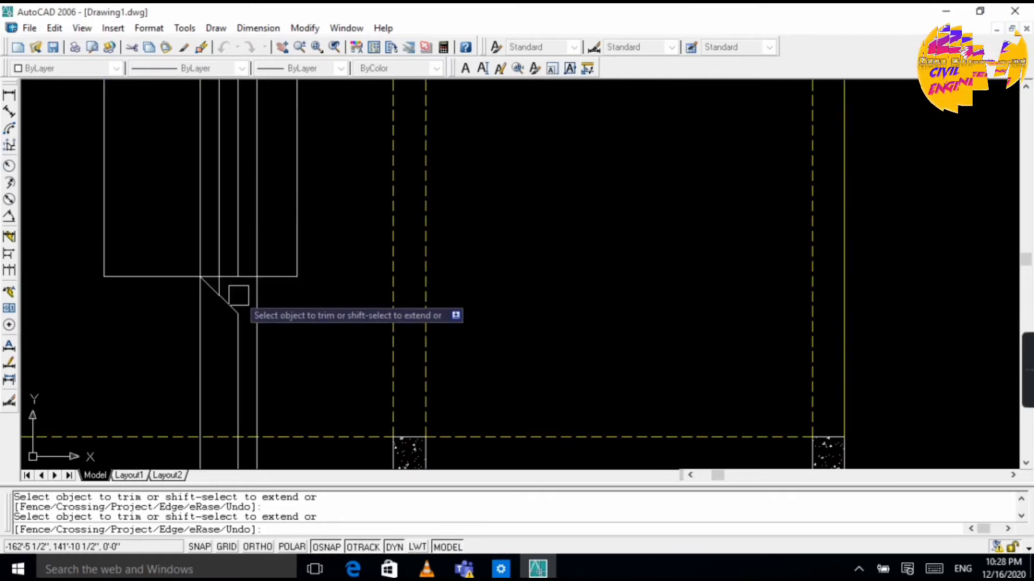
scroll(238, 295, up, 2)
scroll(240, 194, down, 5)
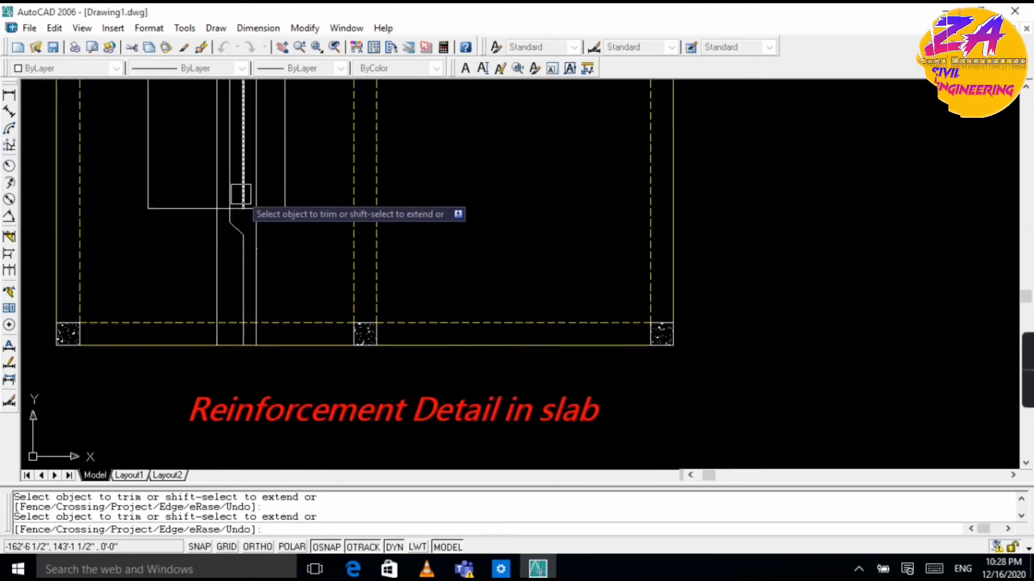
Step: Trim away the third bar line inside the rectangle and between its top edge and the upper crank
scroll(240, 194, up, 2)
scroll(255, 161, down, 5)
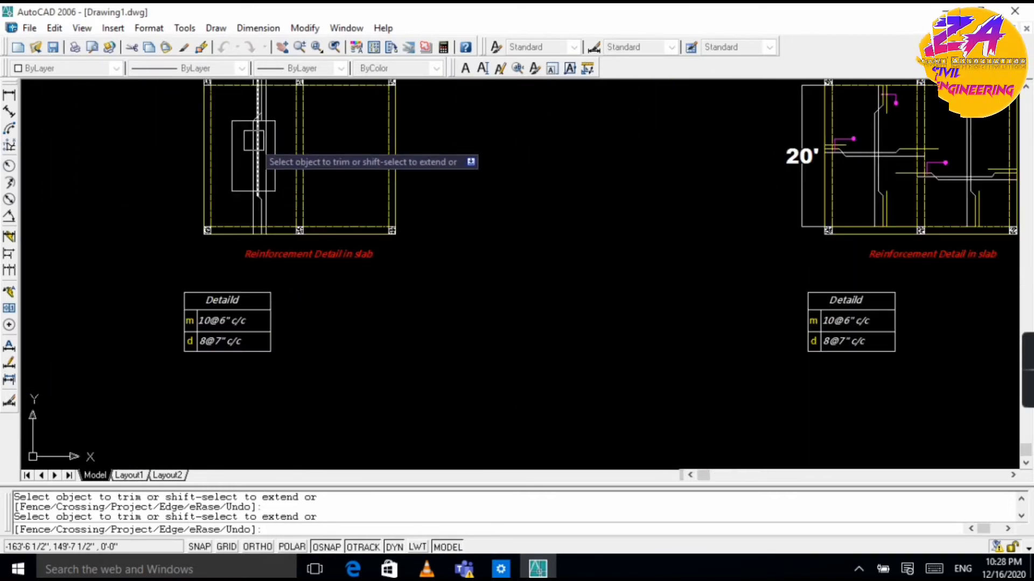
scroll(278, 115, up, 5)
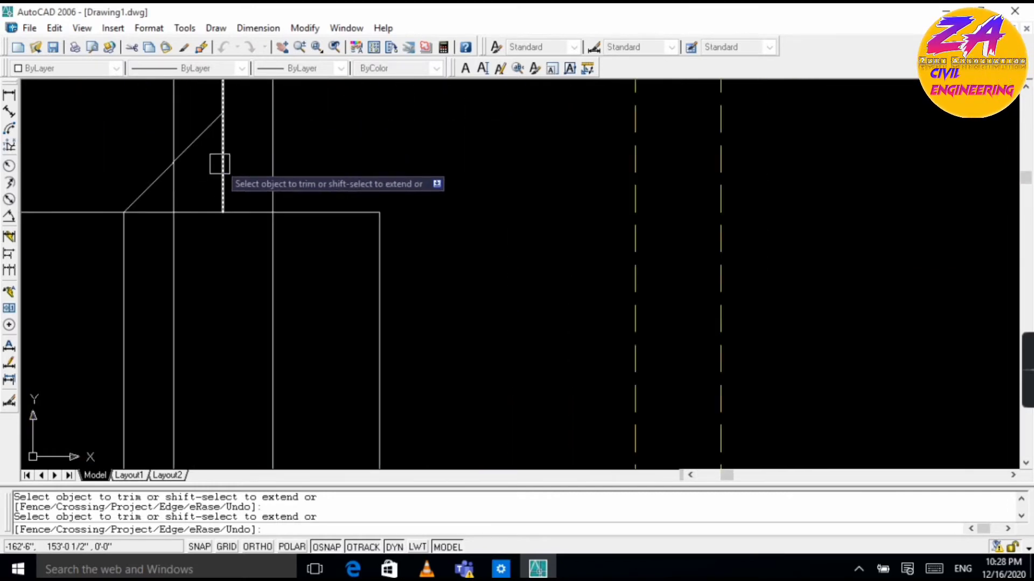
scroll(221, 162, down, 5)
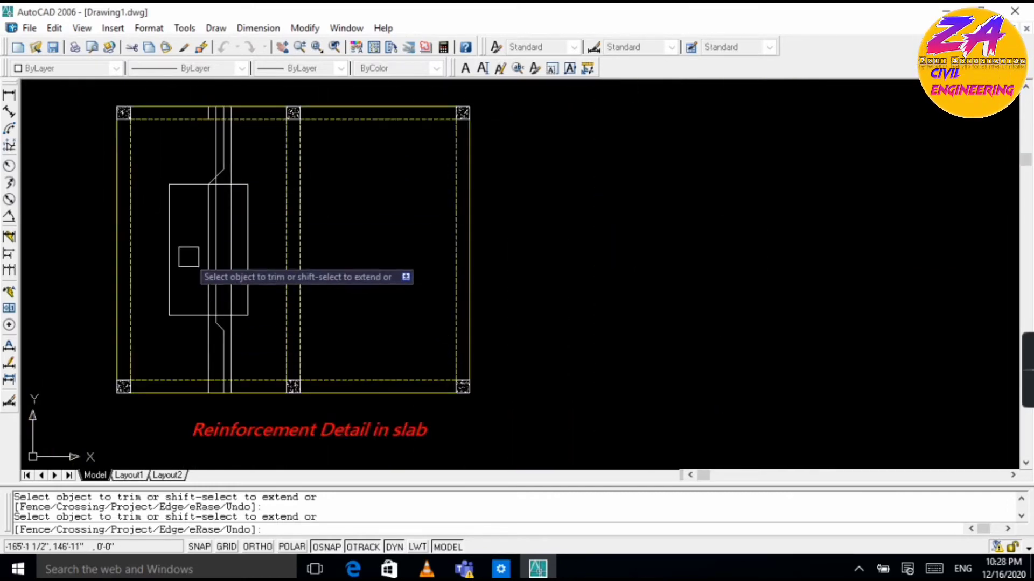
key(Escape)
Step: Erase the leftover stub of the leftmost bar line within the top beam
scroll(207, 127, up, 5)
click(215, 120)
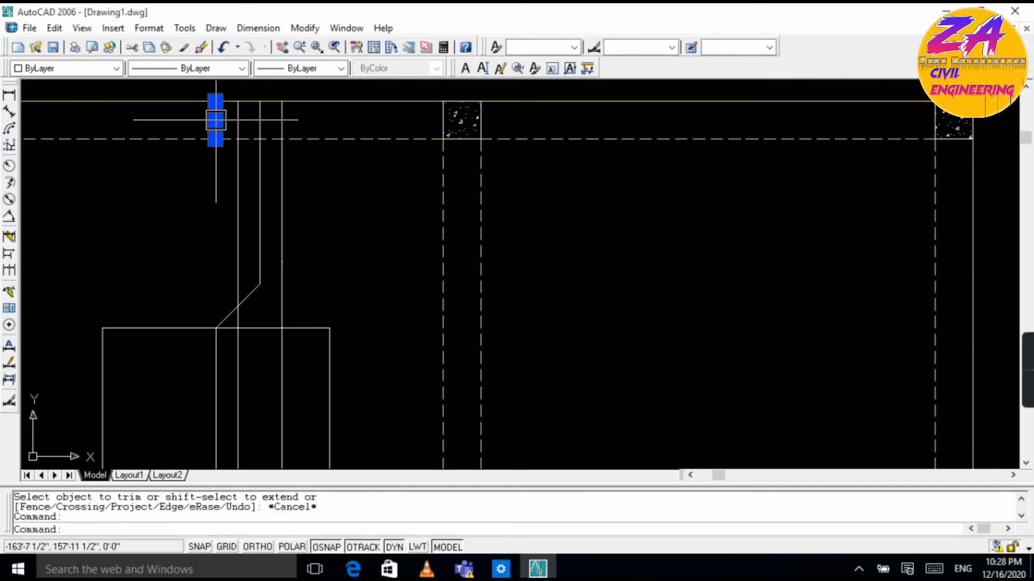
text(e)
key(Return)
Step: Trim the fourth bar line inside the rectangle, keeping its portions above and below
scroll(215, 120, down, 5)
scroll(287, 172, up, 5)
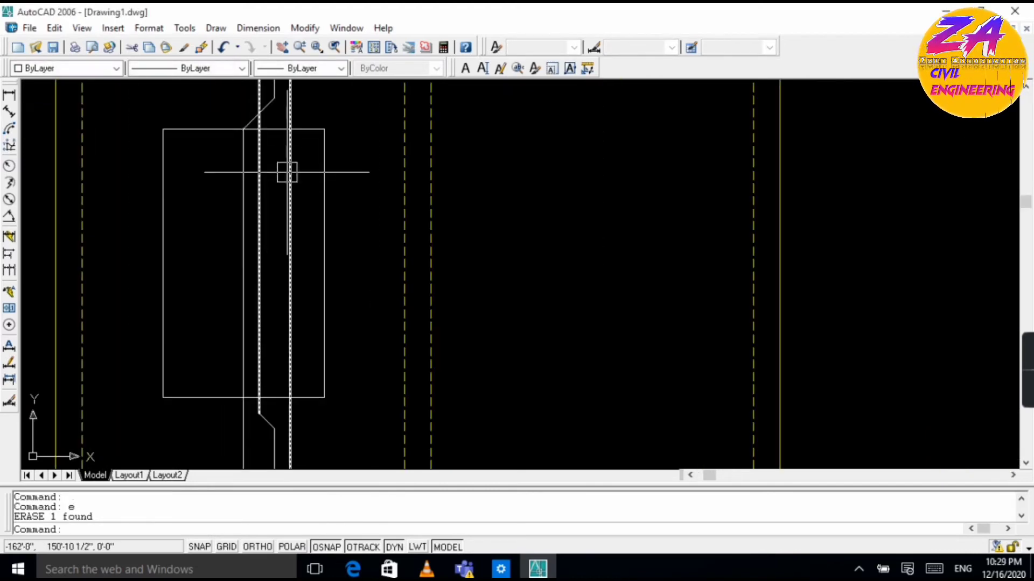
scroll(323, 270, down, 4)
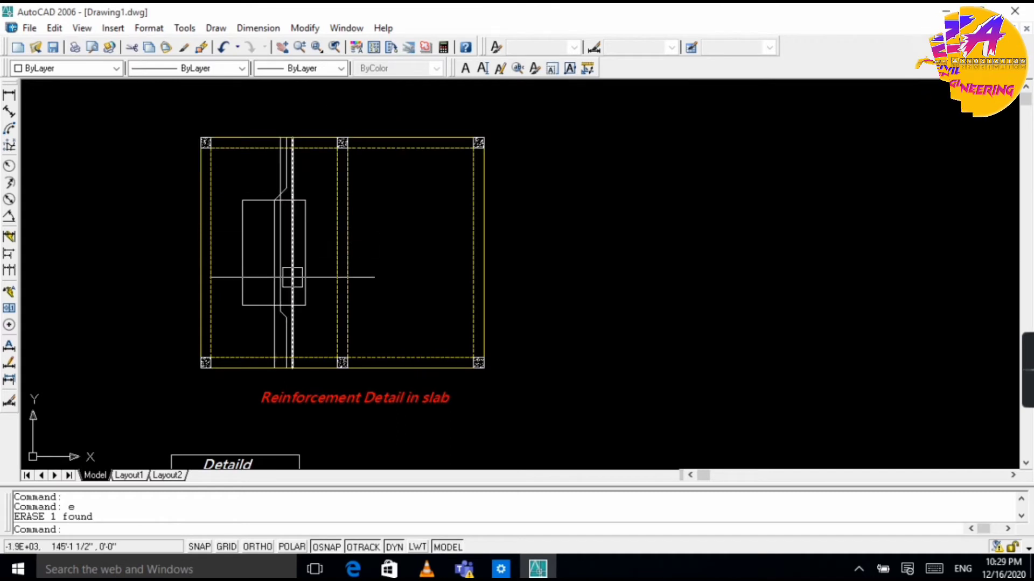
scroll(260, 226, up, 2)
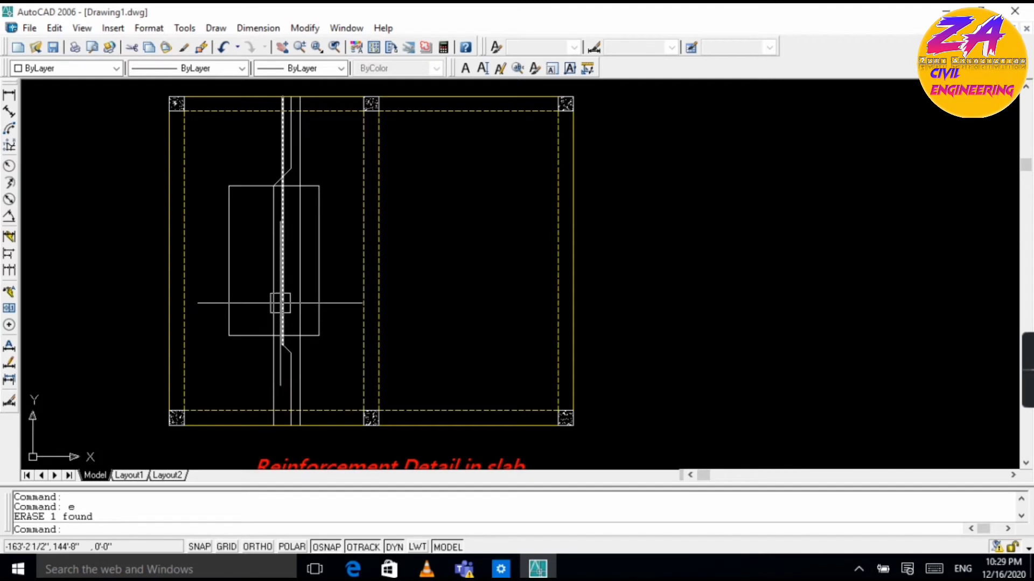
text(tr)
key(Return)
key(Return)
click(249, 242)
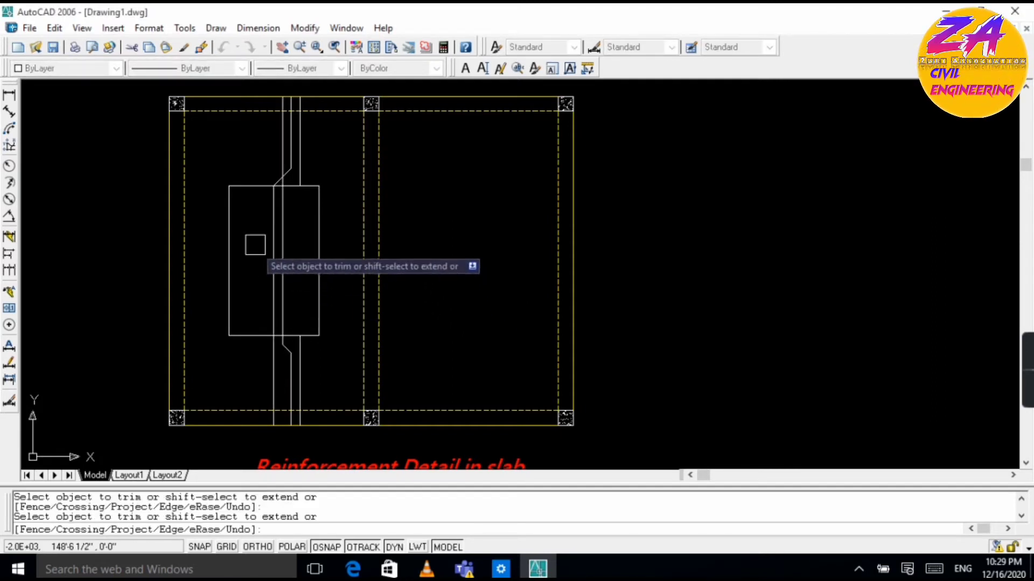
key(Escape)
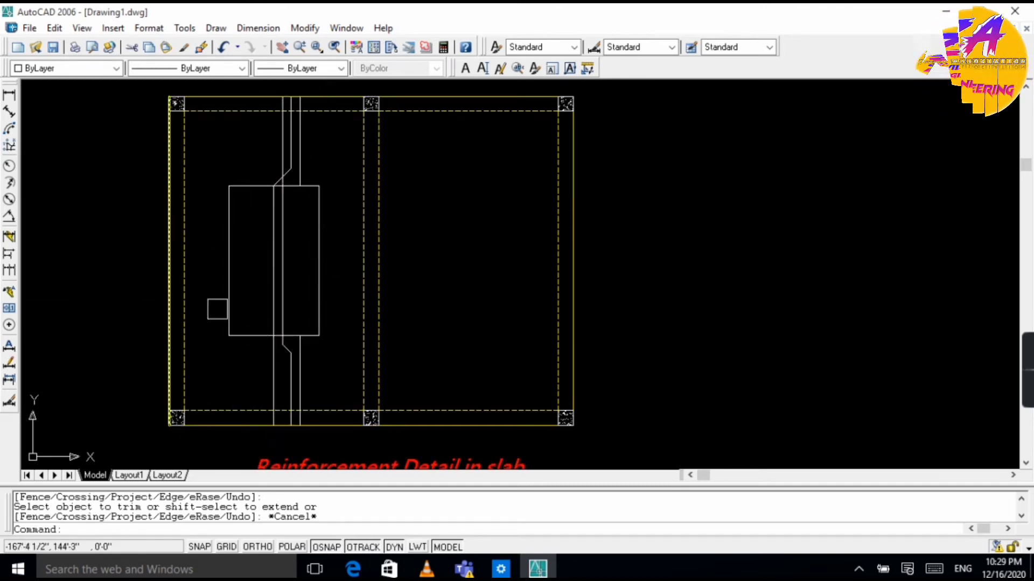
Step: Draw a horizontal line from the midpoint of the outline's left outer edge to the middle beam's right edge
text(l)
key(Return)
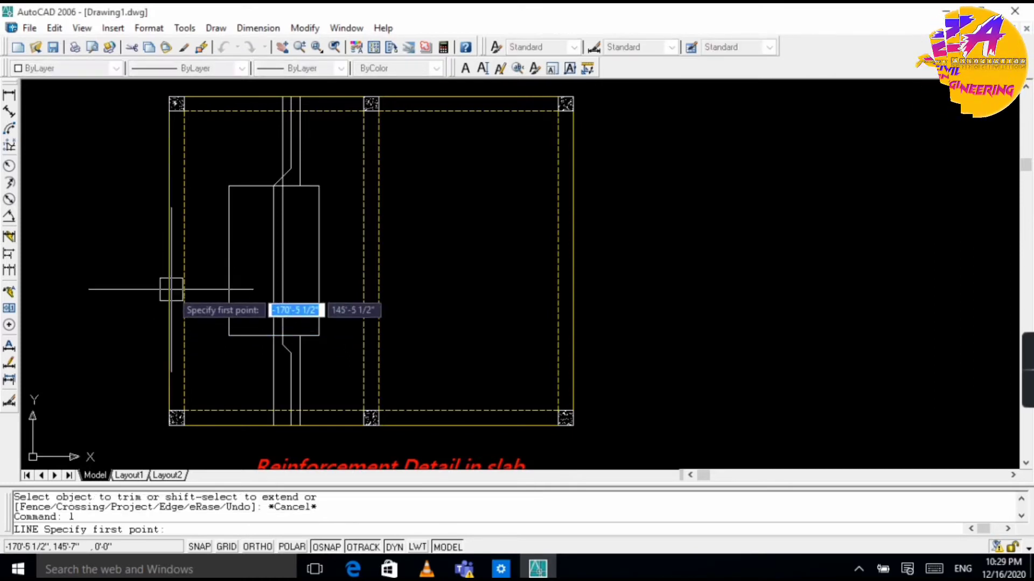
click(168, 260)
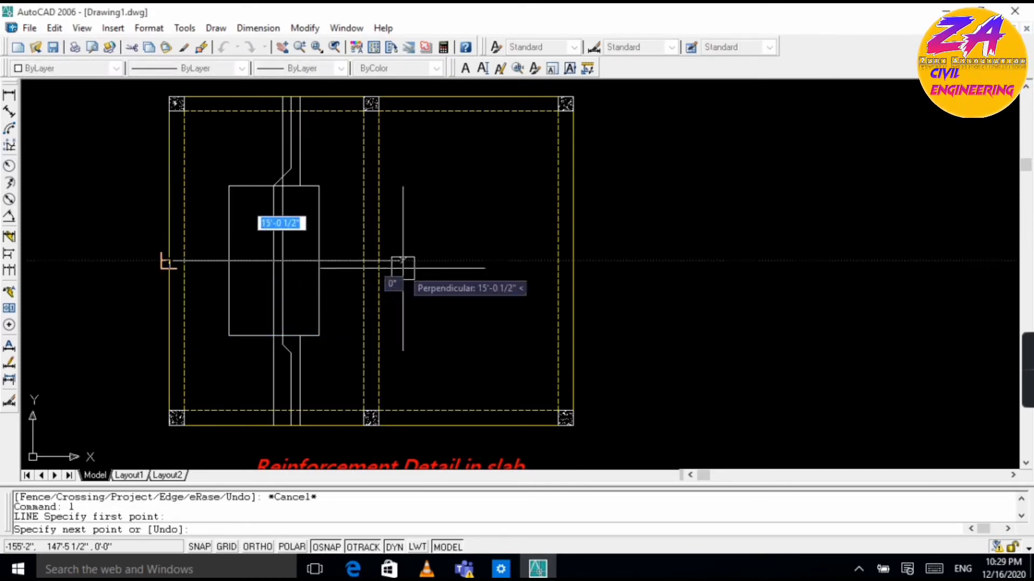
click(378, 261)
key(Escape)
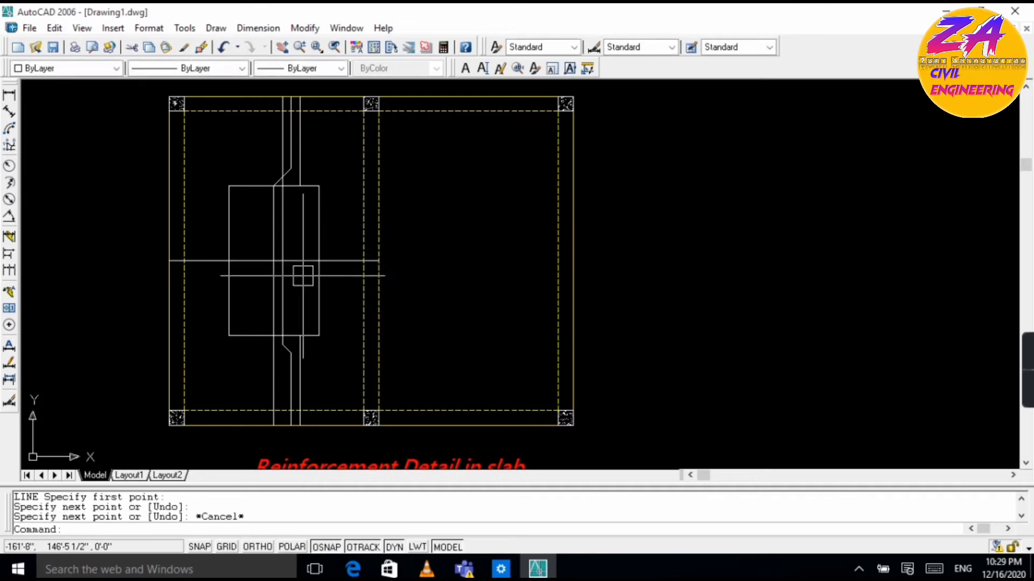
Step: Offset the horizontal centre line downward three times in succession at 6" spacing to form four bar lines
text(o)
key(Return)
scroll(300, 301, down, 5)
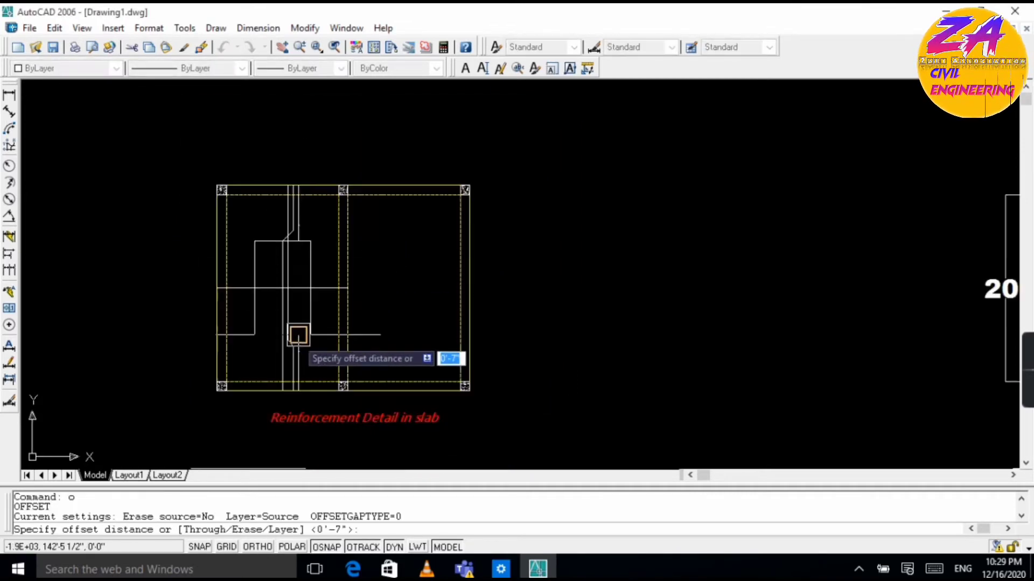
scroll(253, 411, up, 3)
scroll(253, 411, down, 3)
scroll(314, 242, up, 6)
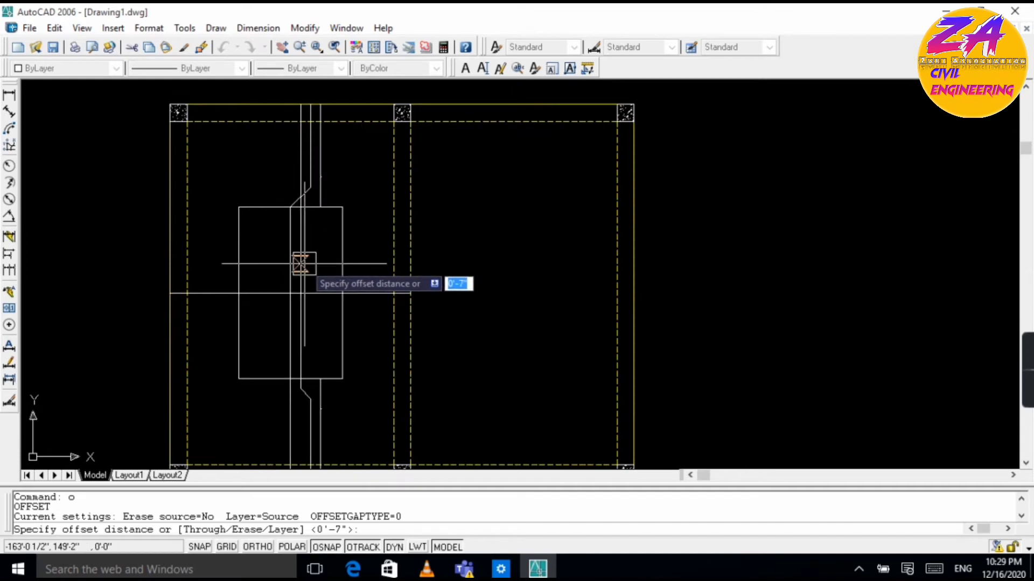
text(6)
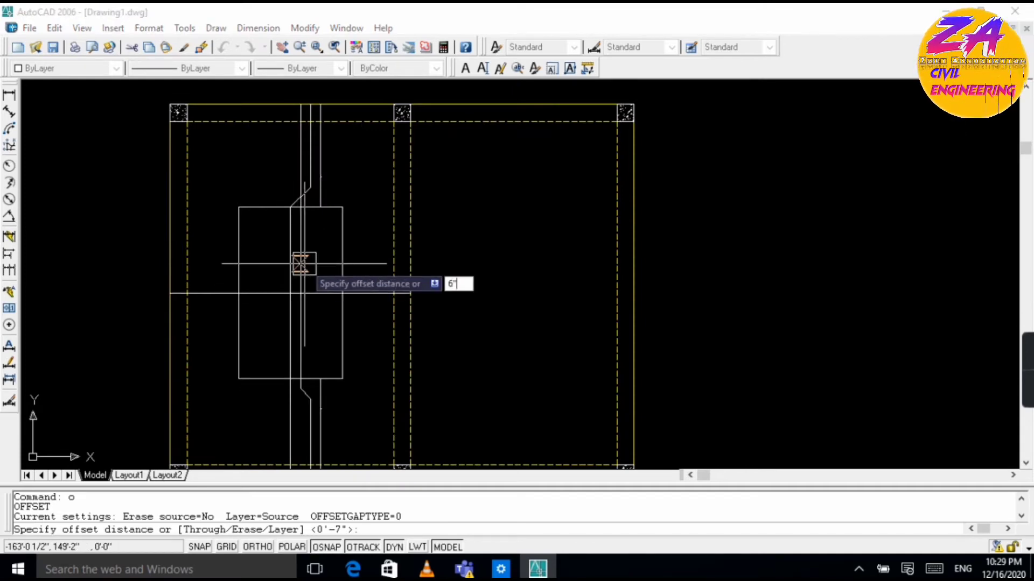
key(Return)
click(319, 294)
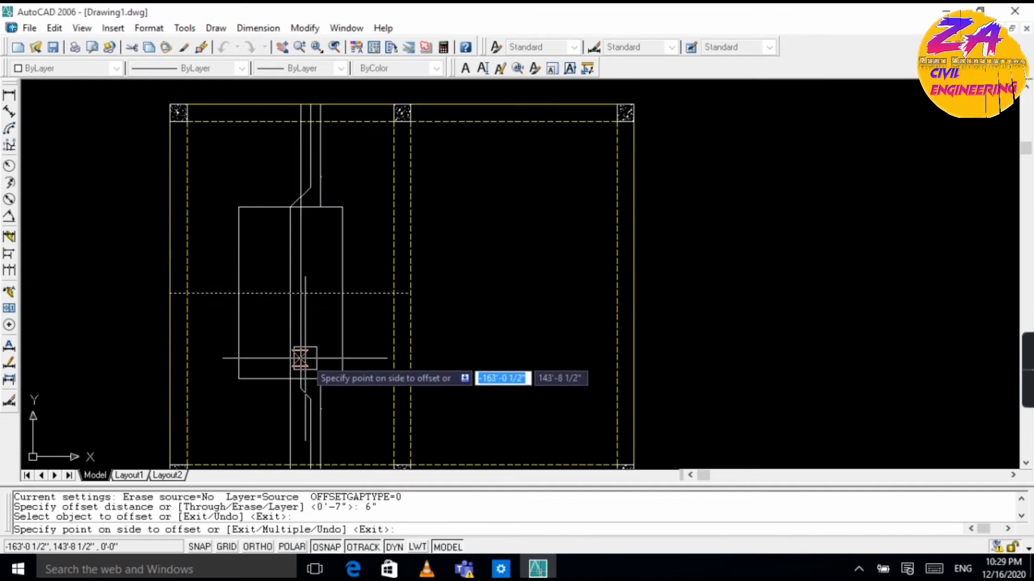
click(310, 328)
click(309, 301)
click(316, 326)
click(313, 309)
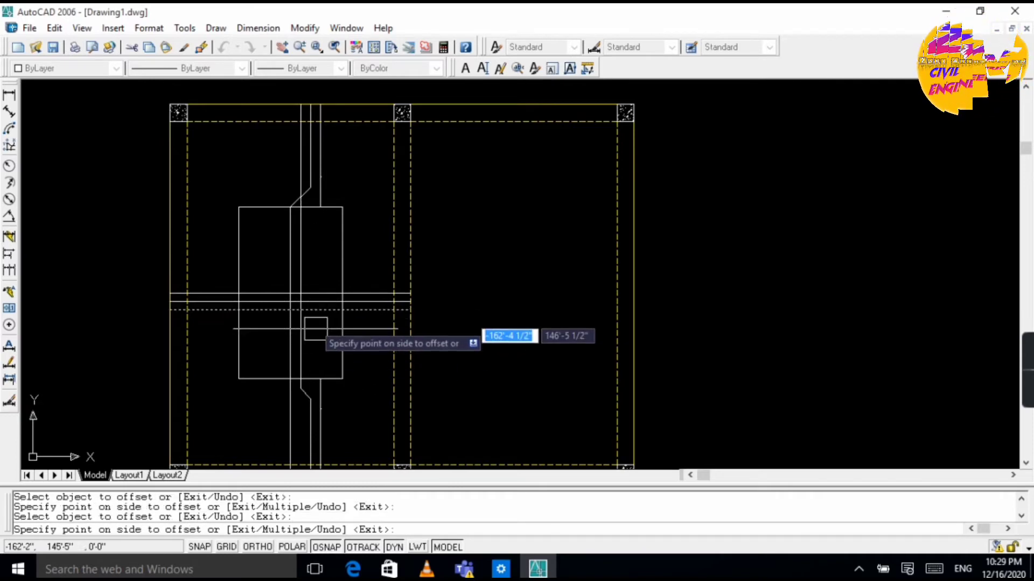
click(313, 333)
key(Escape)
Step: Draw a 30" line at 135° from the intersection of the lowest horizontal bar and the rectangle's left edge
scroll(404, 337, up, 2)
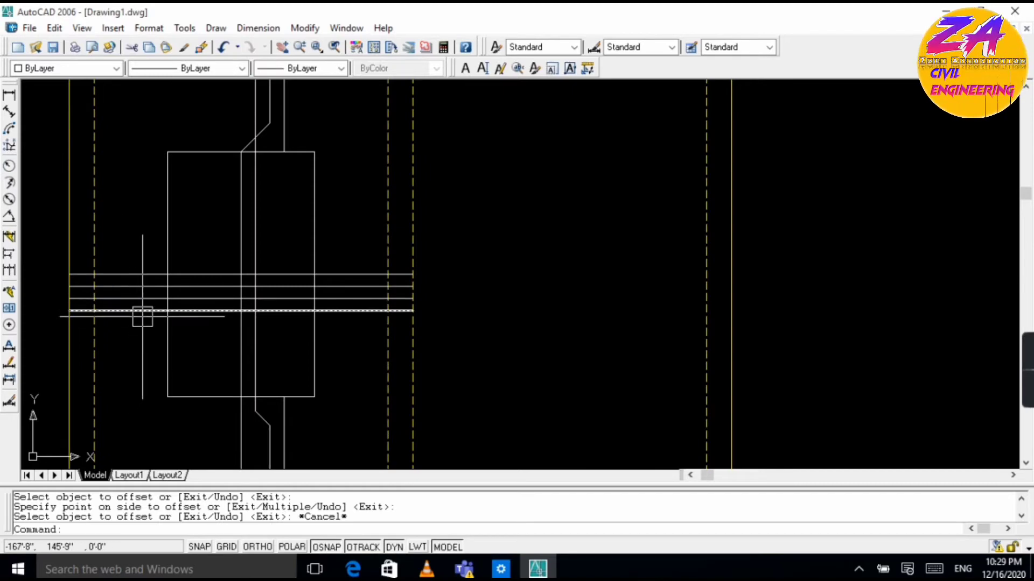
text(l)
key(Return)
click(167, 311)
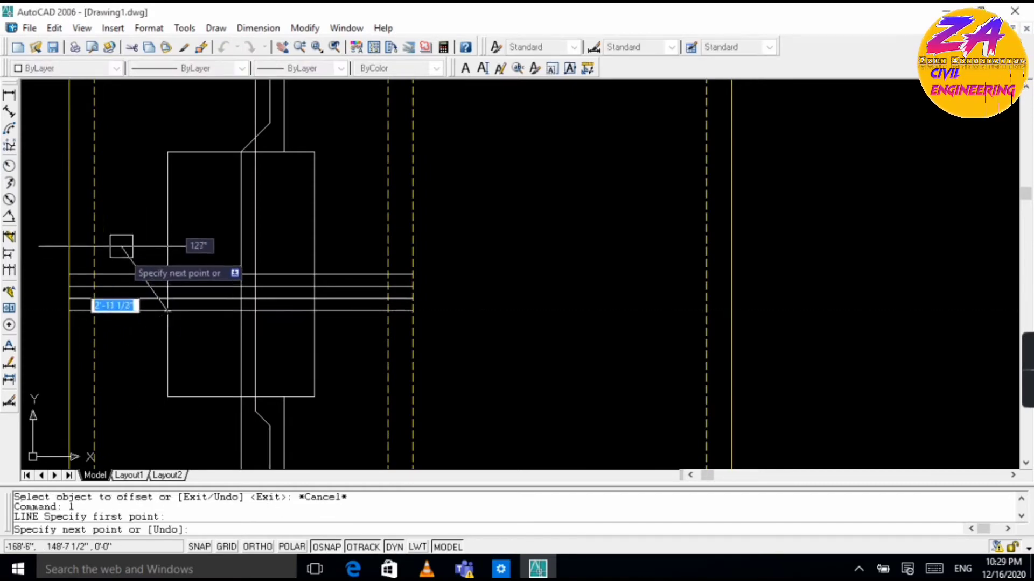
key(F8)
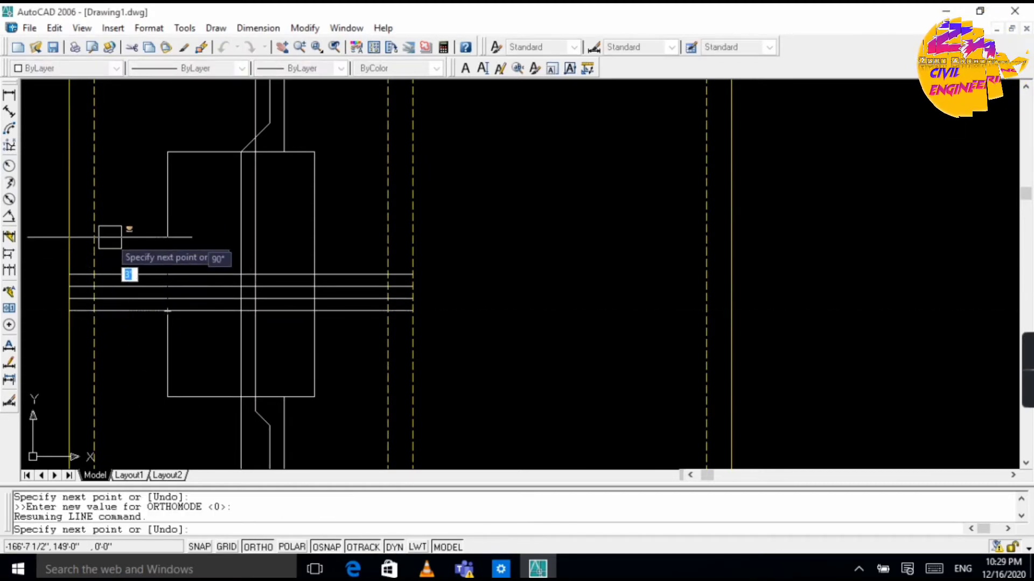
key(F8)
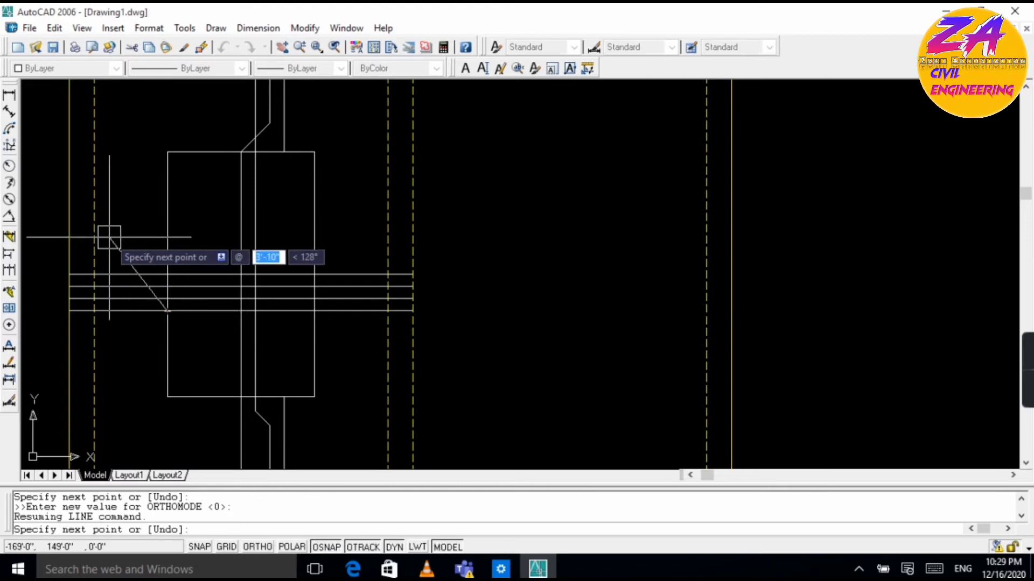
text(30)
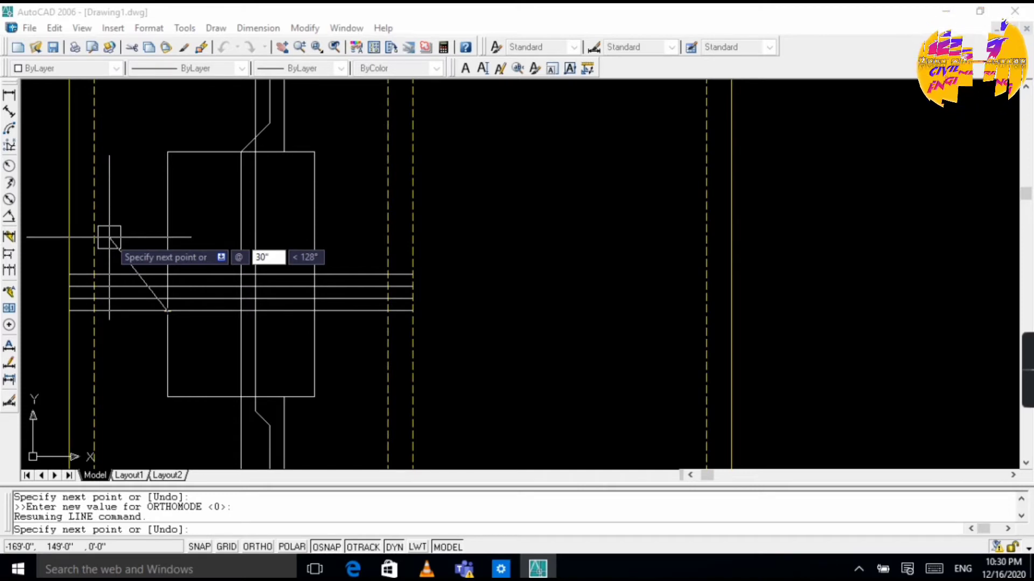
key(Tab)
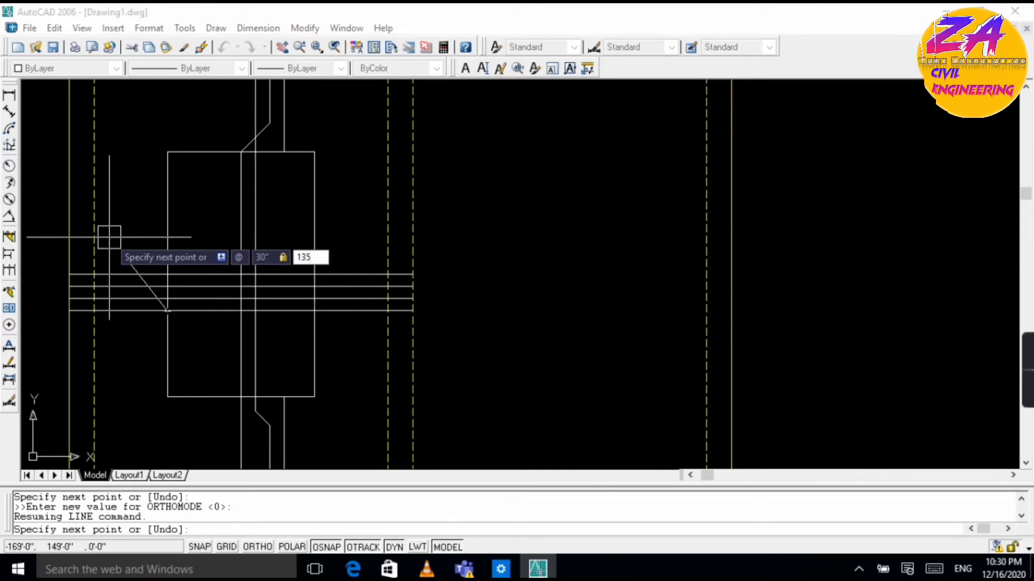
text(135)
key(Return)
key(Escape)
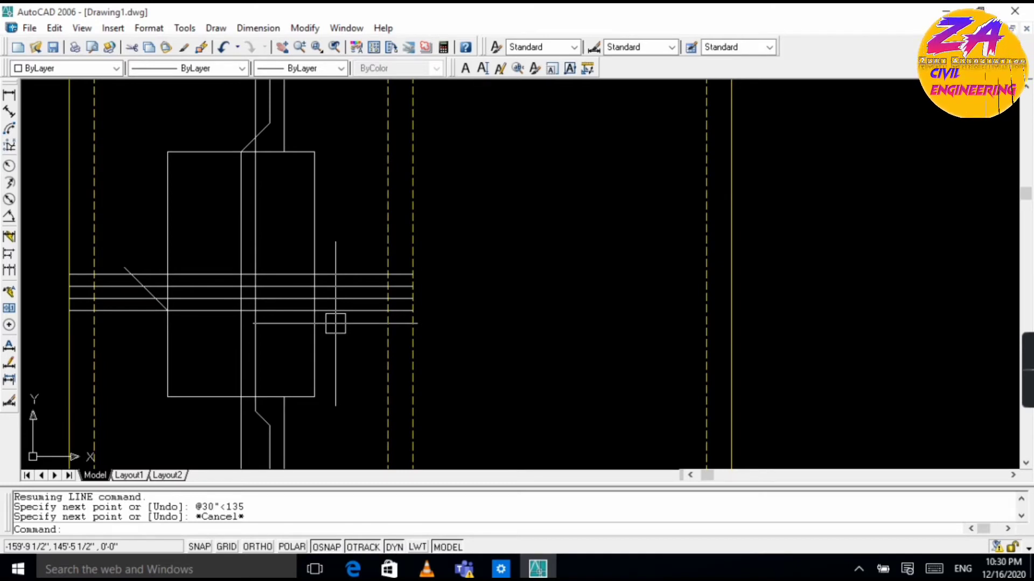
text(l)
key(Return)
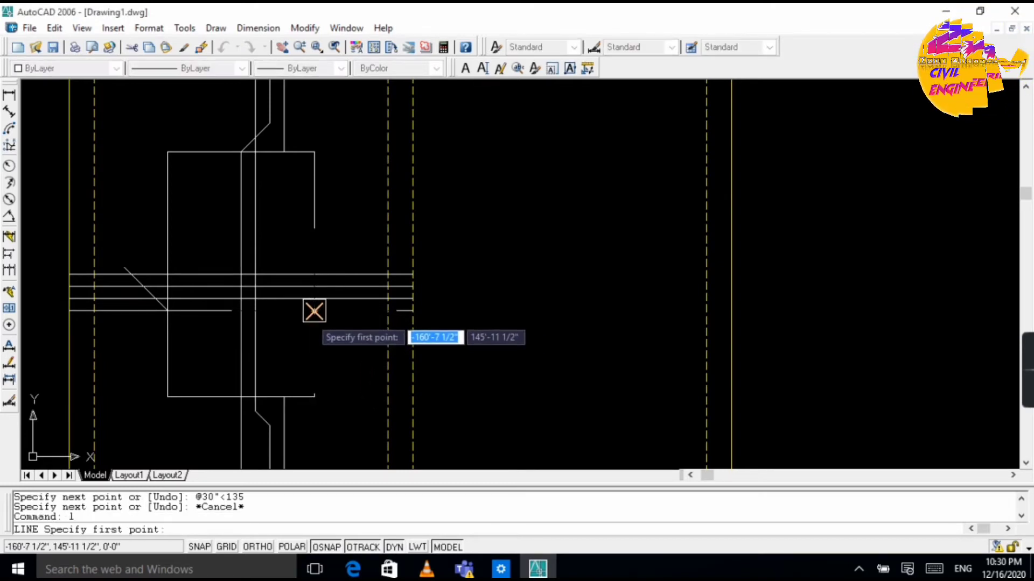
click(314, 310)
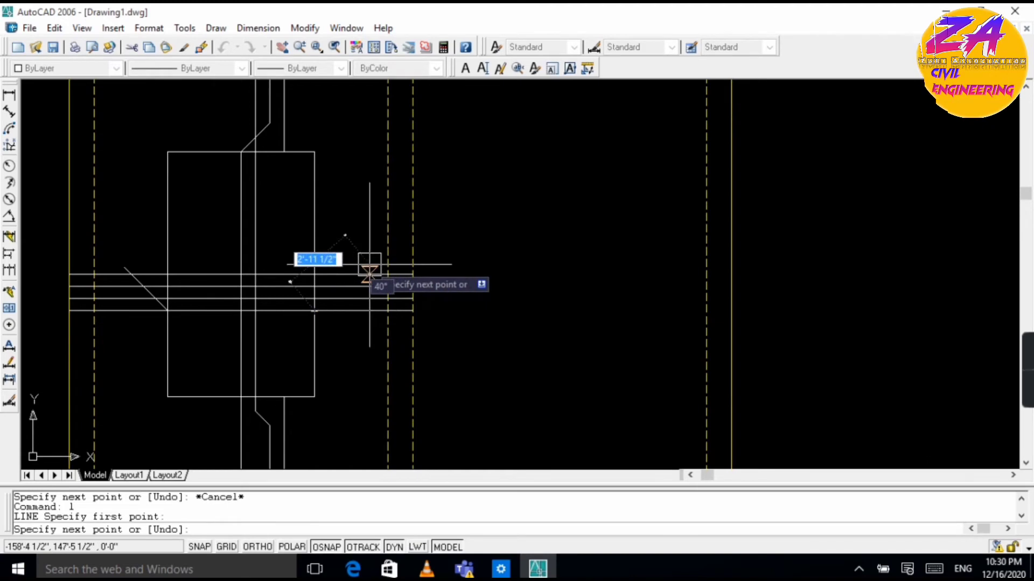
key(Escape)
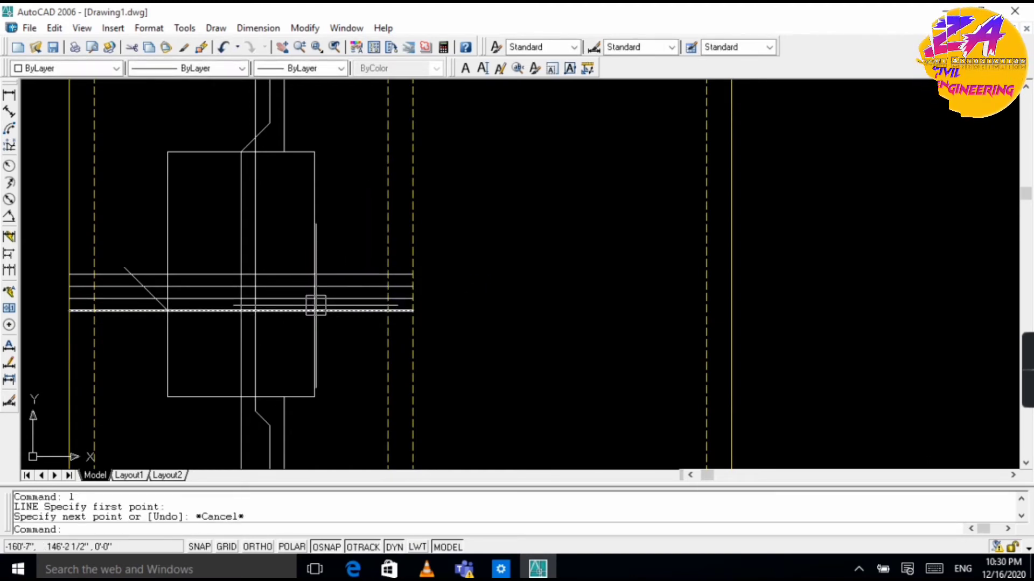
Step: Draw a 30" line at 45° from the intersection of the third horizontal bar and the rectangle's right edge
text(l)
key(Return)
click(314, 298)
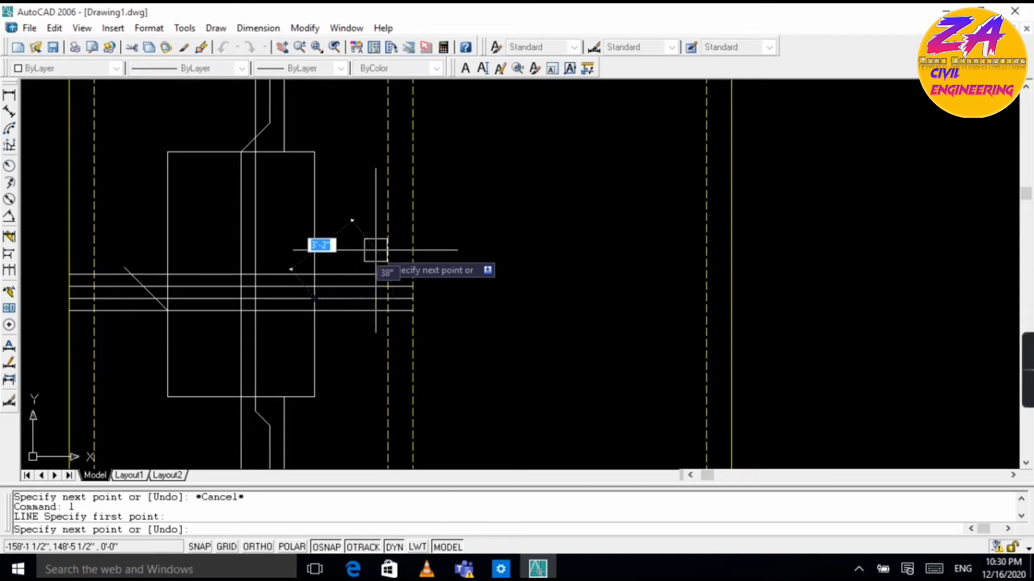
text(30)
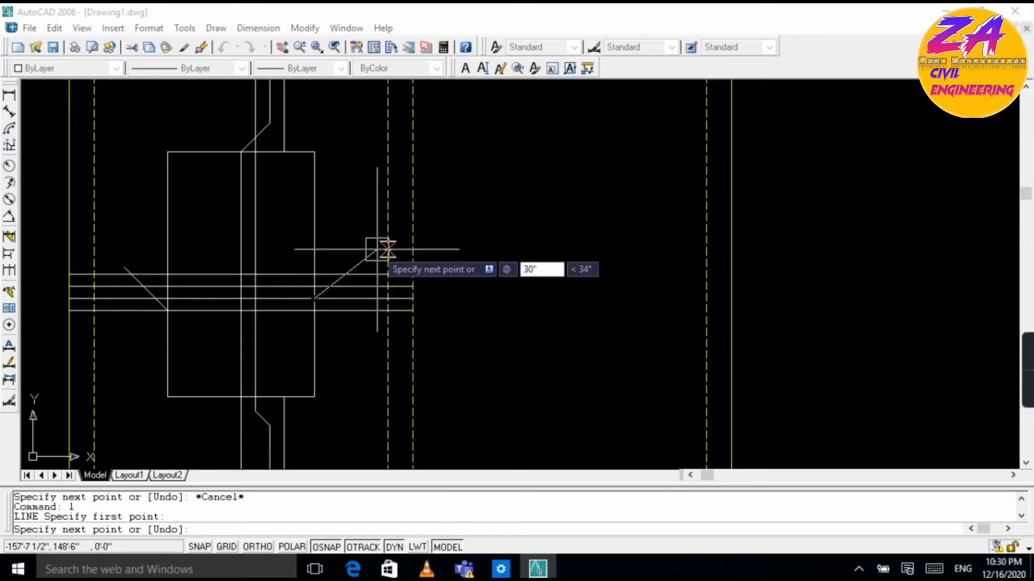
key(Tab)
text(4)
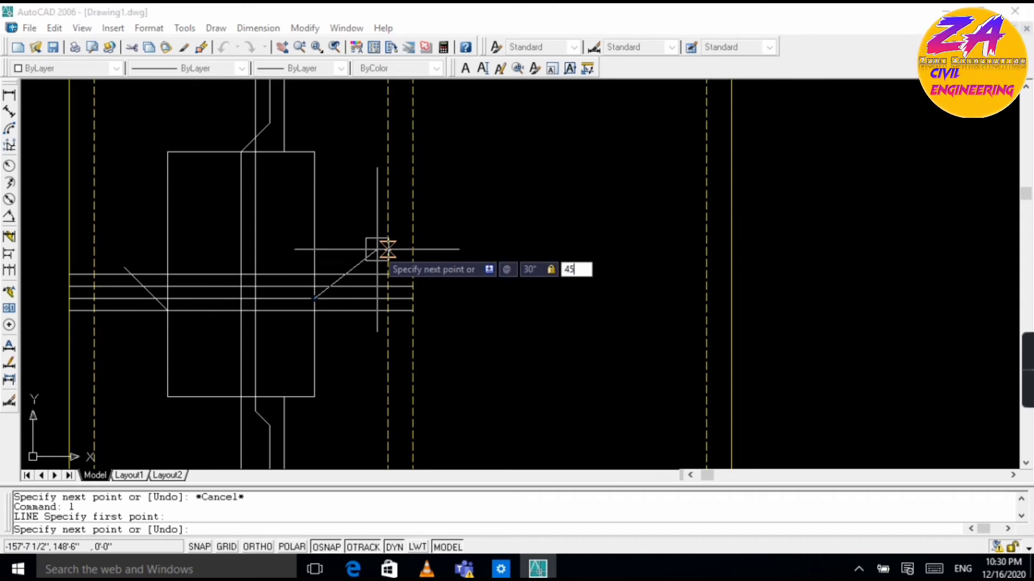
key(Return)
key(Escape)
Step: Trim the left diagonal above the second horizontal bar and the lowest bar between the left beam and the rectangle
scroll(314, 291, up, 2)
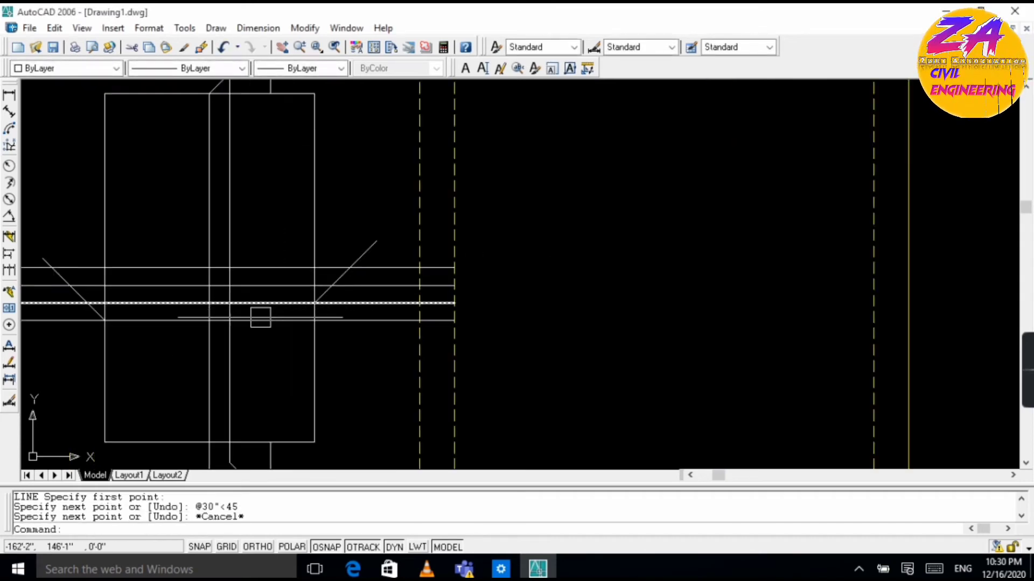
scroll(260, 318, down, 5)
scroll(106, 307, up, 5)
scroll(164, 334, down, 3)
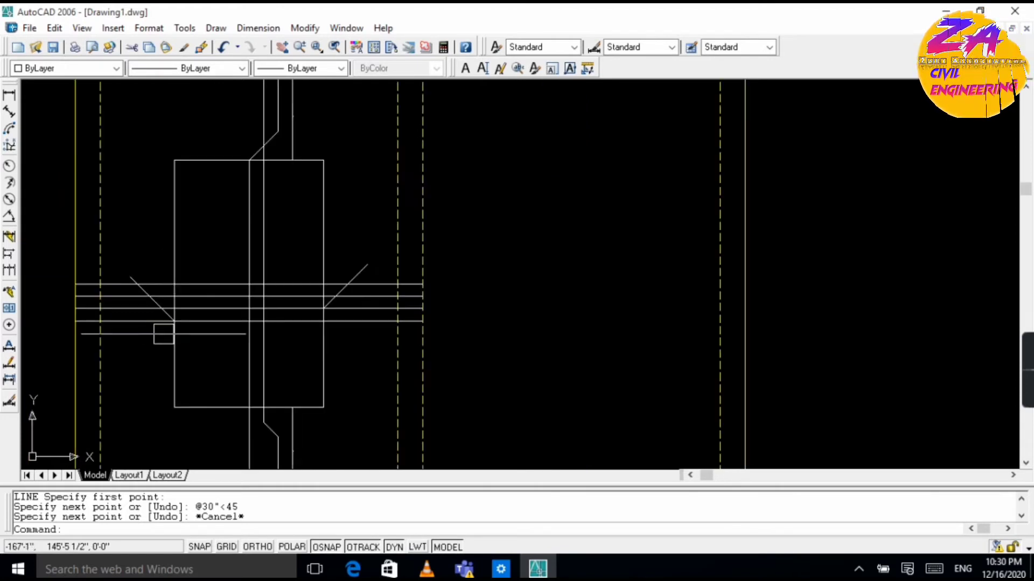
scroll(128, 313, up, 2)
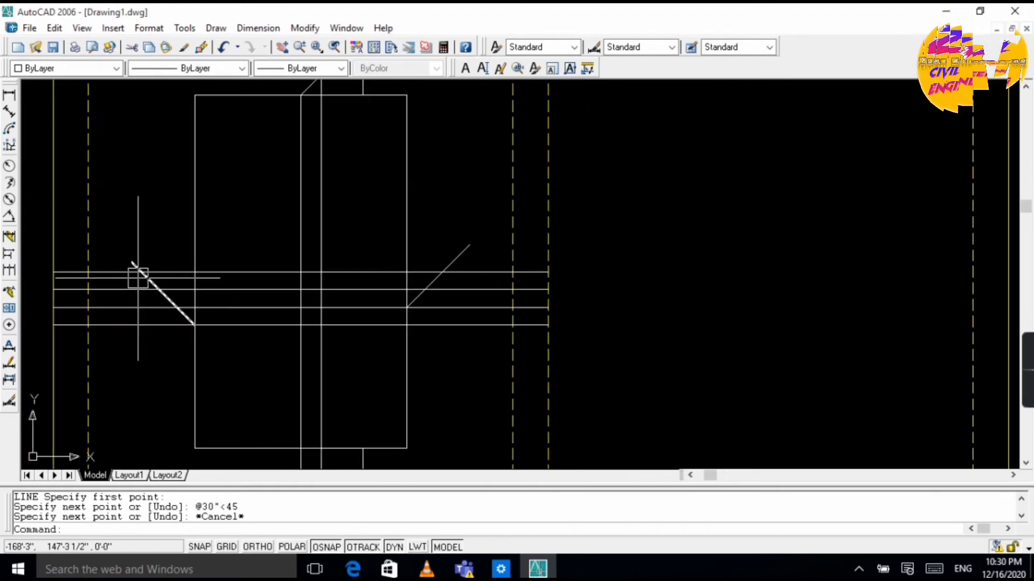
text(tr)
key(Return)
key(Return)
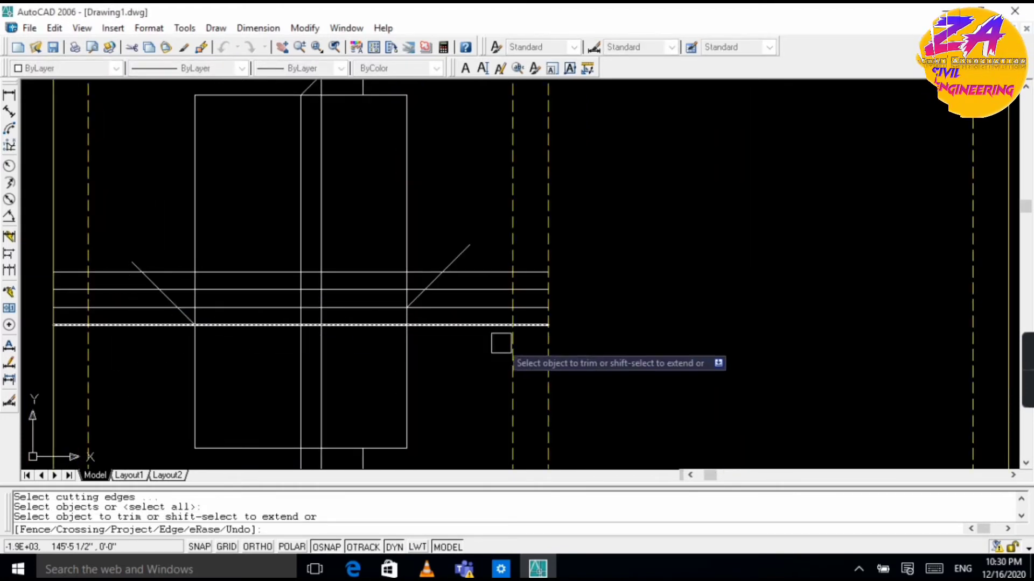
scroll(162, 293, up, 2)
scroll(132, 251, up, 2)
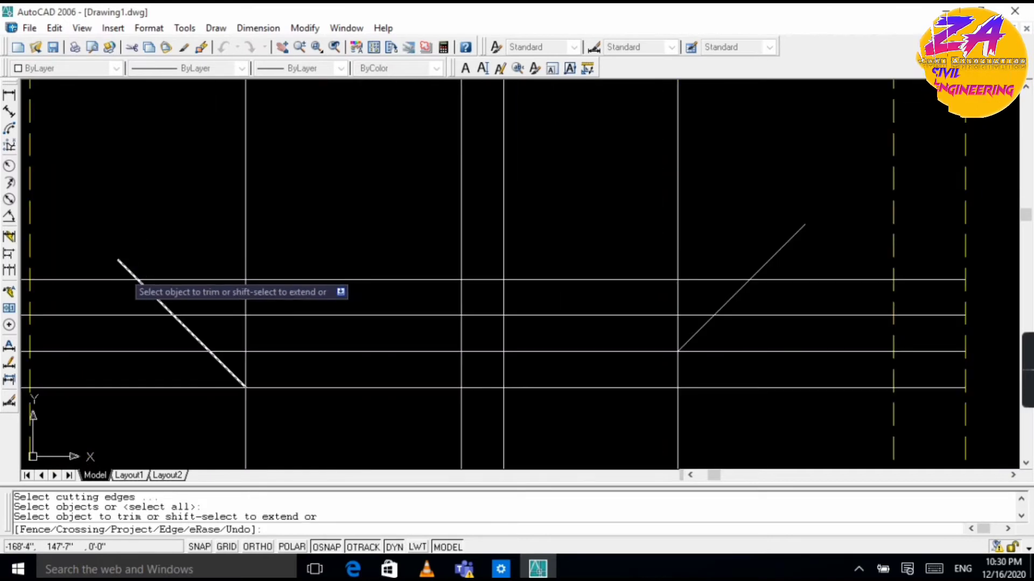
click(122, 261)
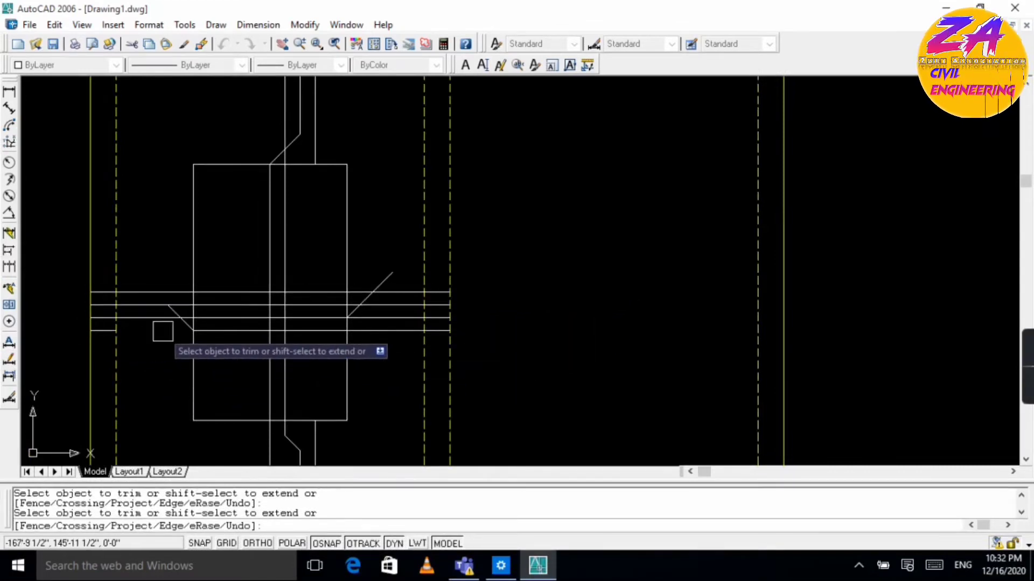
Step: Trim the right diagonal above the second horizontal bar, and remove that bar's portion between the two diagonals
scroll(371, 283, up, 2)
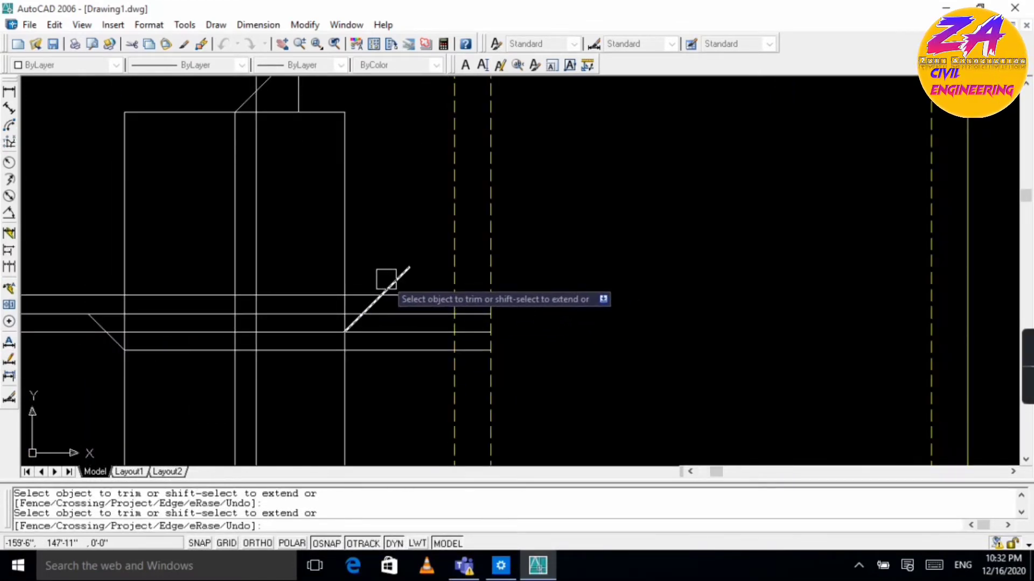
scroll(390, 274, up, 2)
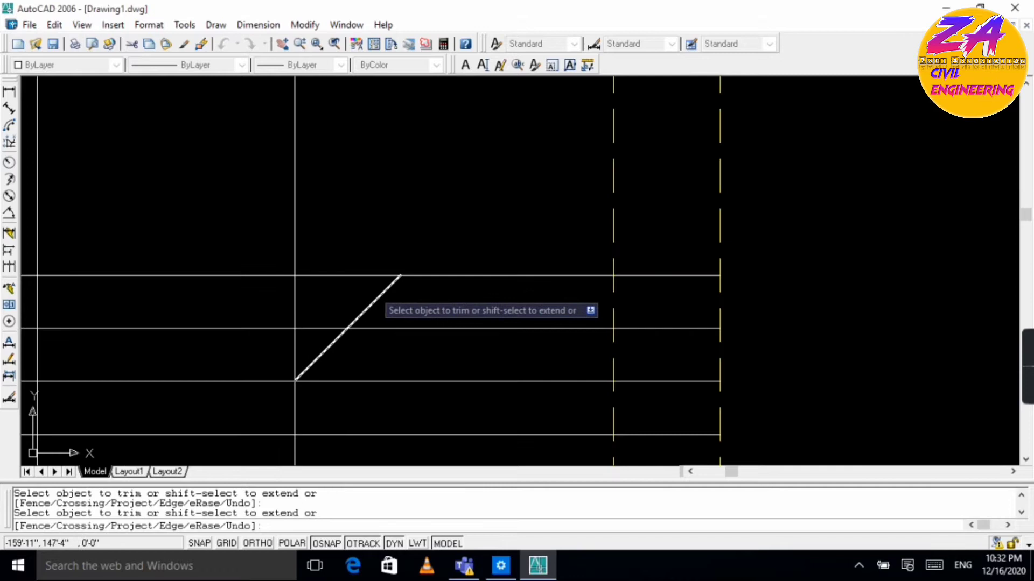
click(375, 291)
click(333, 323)
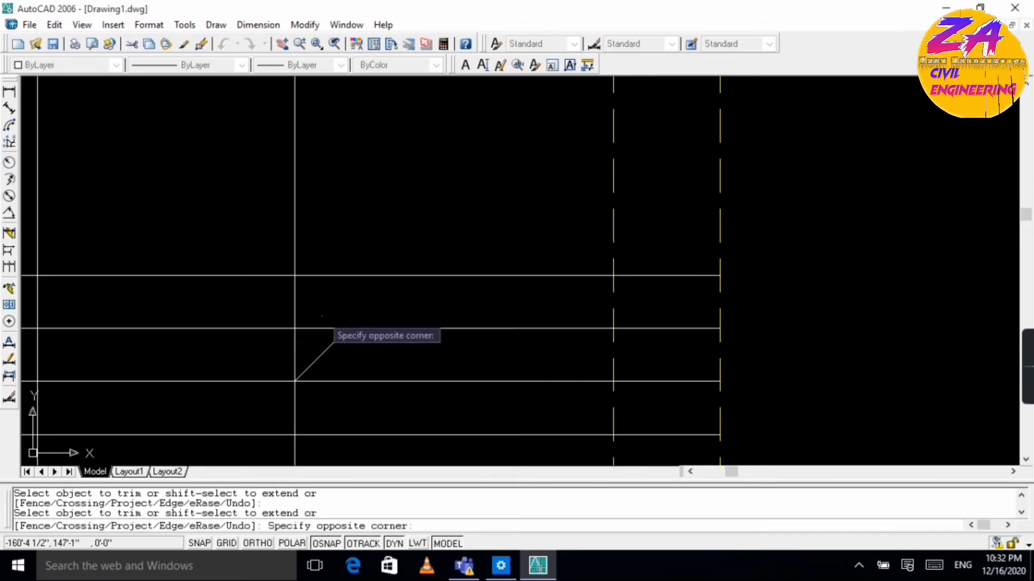
click(325, 344)
click(206, 329)
scroll(208, 320, down, 2)
scroll(213, 321, up, 2)
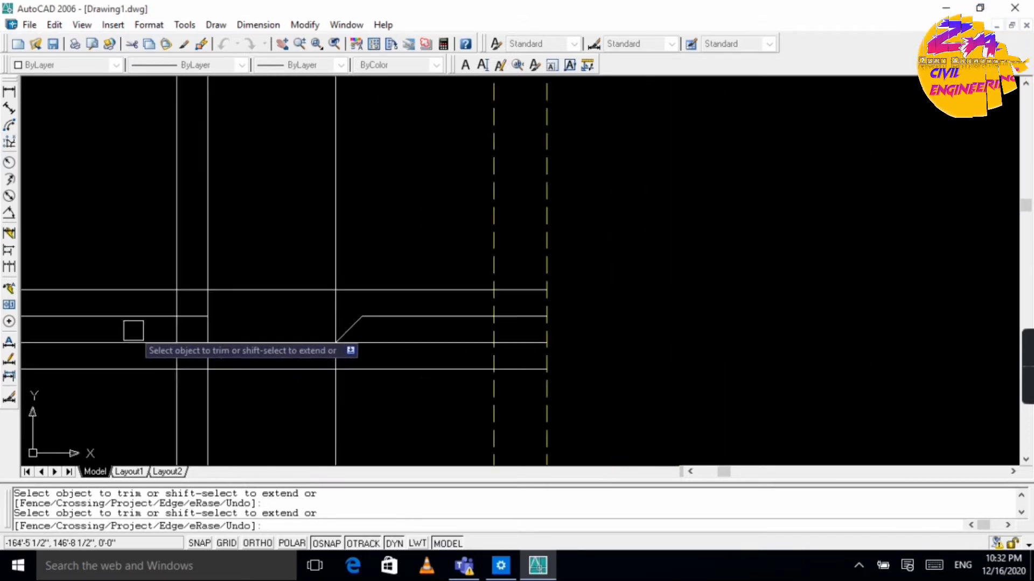
scroll(183, 305, down, 3)
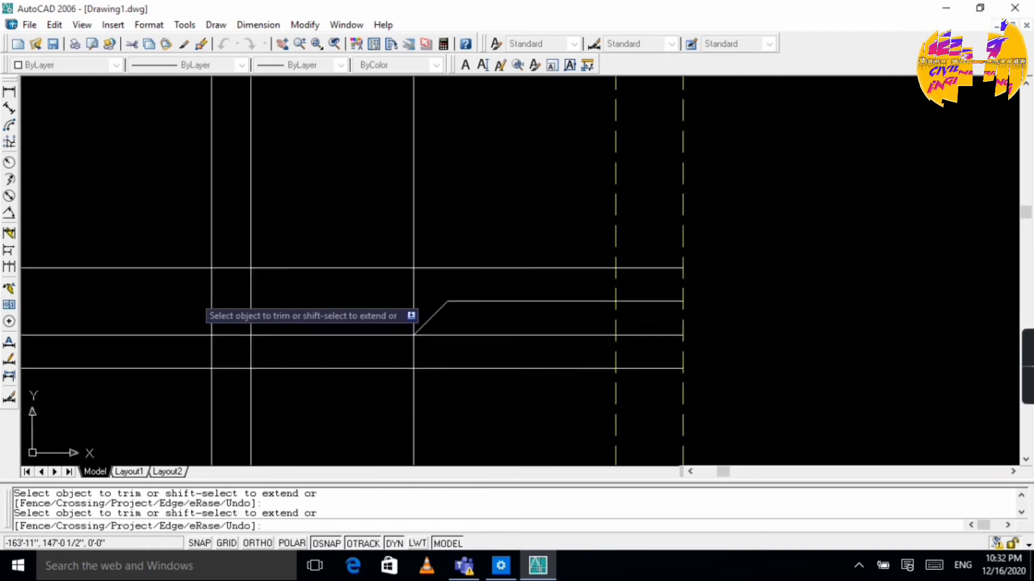
scroll(141, 309, up, 3)
scroll(155, 303, down, 3)
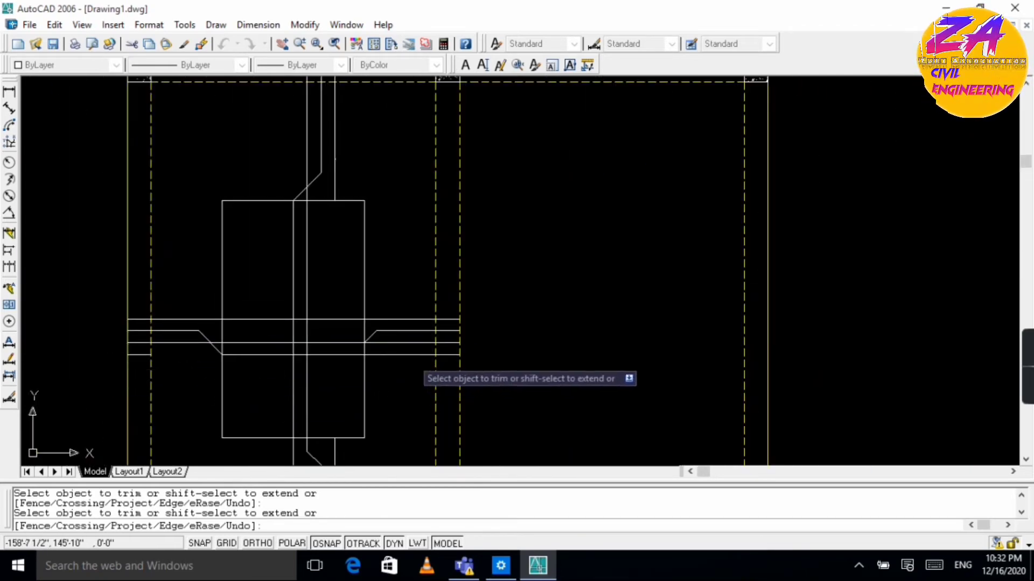
Step: Trim the third horizontal bar between the rectangle and the middle beam, and erase its leftover stub within that beam
scroll(399, 342, up, 2)
scroll(395, 346, up, 2)
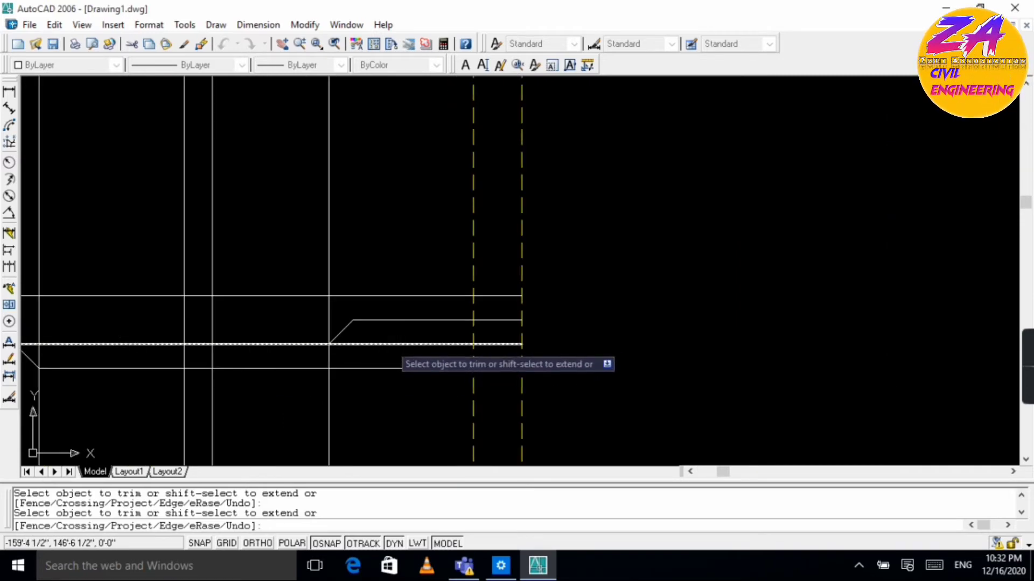
click(398, 344)
key(Escape)
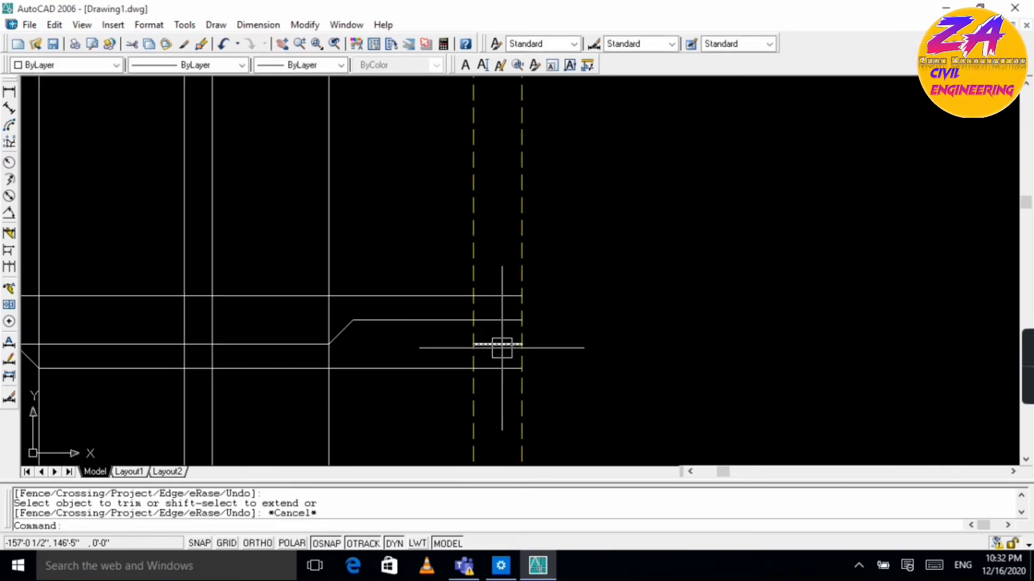
click(502, 348)
text(e)
key(Return)
Step: Erase the leftover stub of the lowest horizontal bar within the left beam
scroll(260, 386, down, 3)
scroll(162, 369, up, 2)
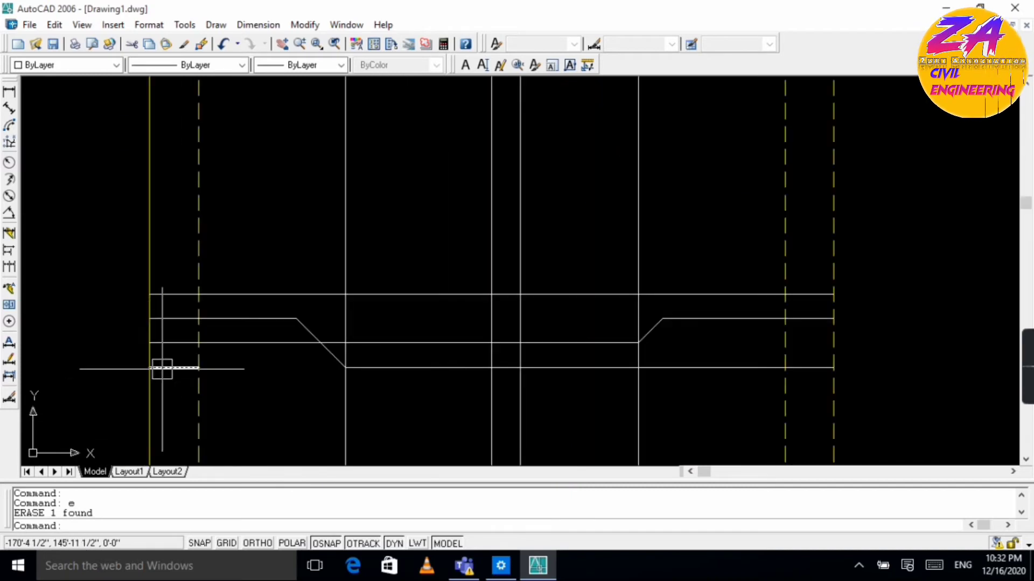
click(186, 376)
text(e)
key(Return)
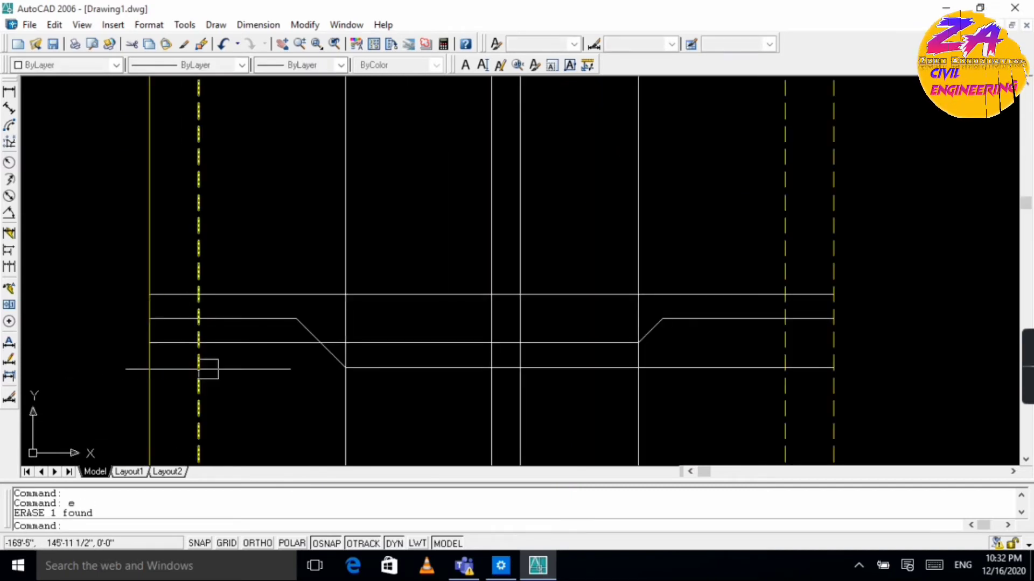
scroll(257, 359, down, 2)
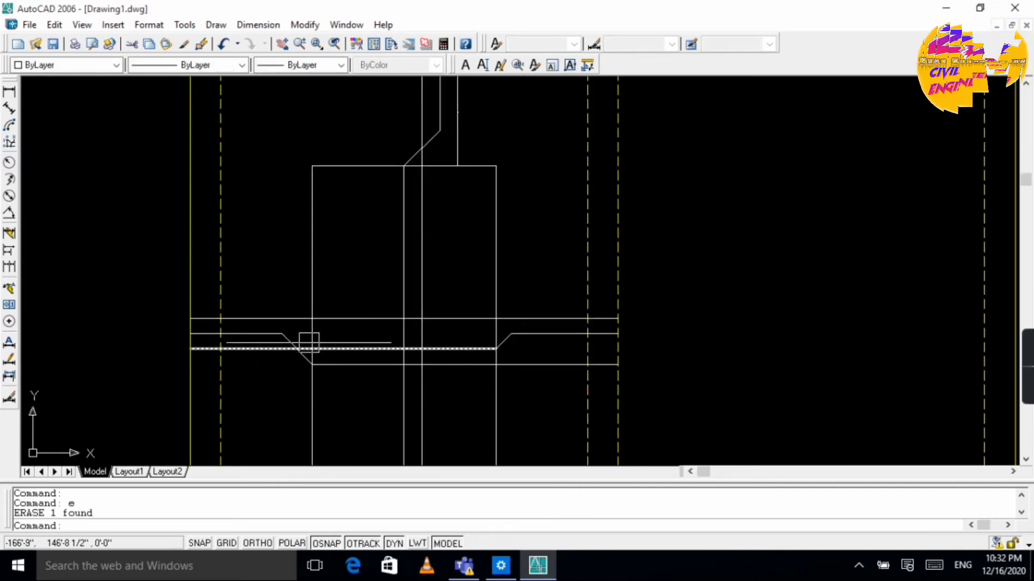
Step: Trim the uppermost horizontal bar where it crosses the inside of the white rectangle in the left slab panel
text(tr)
key(Return)
key(Return)
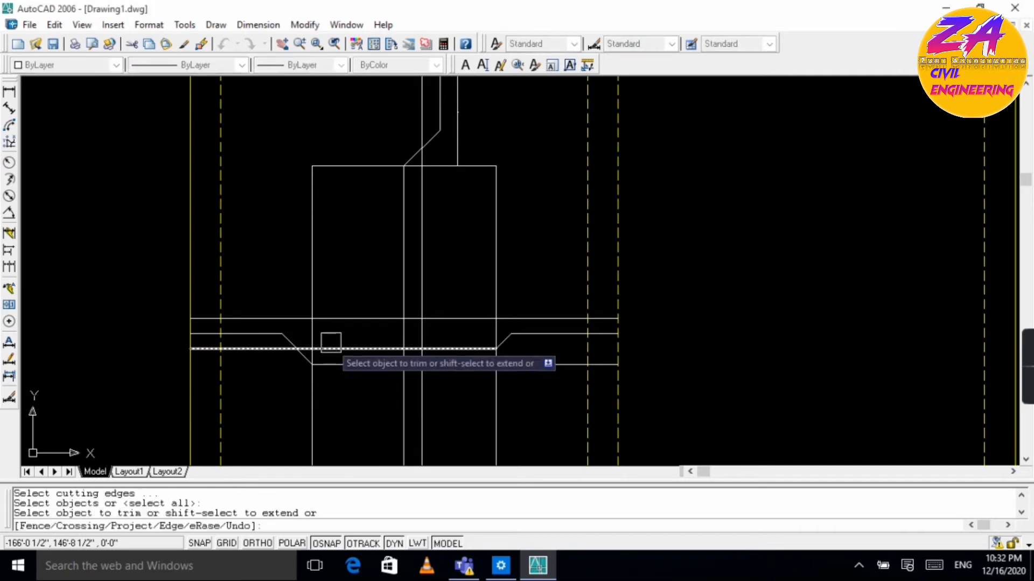
click(347, 320)
scroll(463, 318, up, 2)
scroll(375, 325, up, 3)
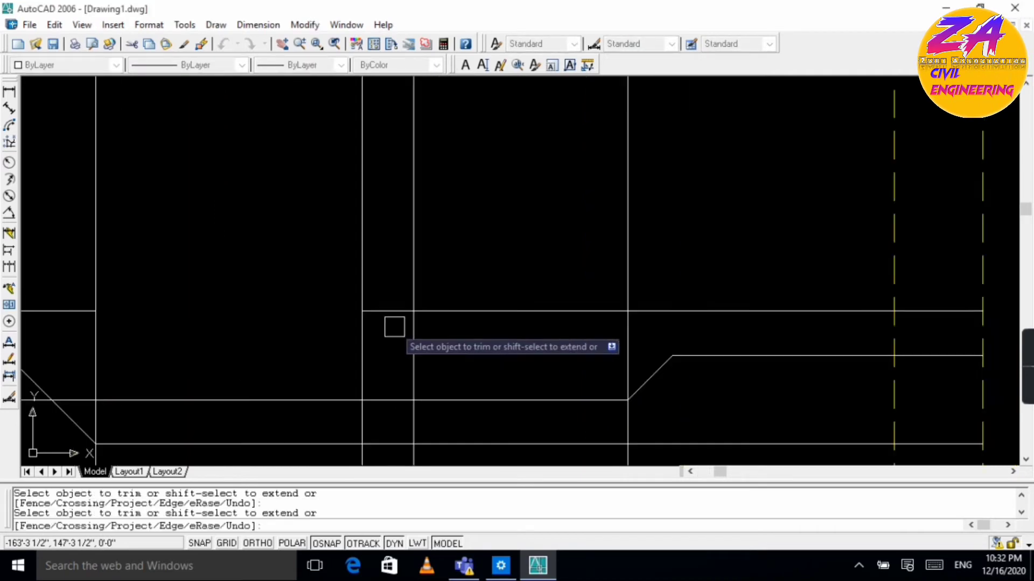
click(574, 311)
scroll(574, 311, down, 3)
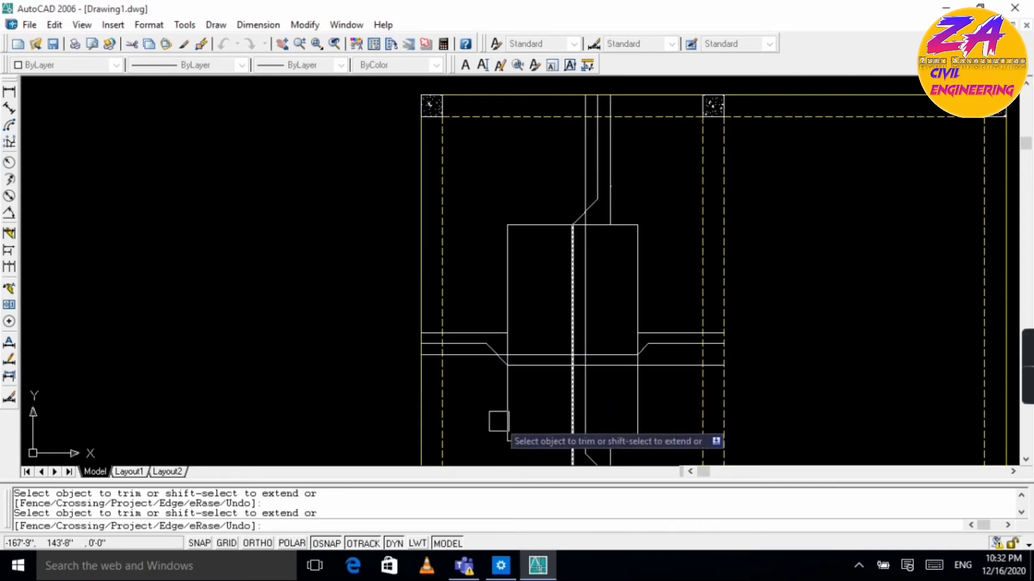
key(Escape)
Step: Erase the leftover piece of the uppermost horizontal bar between the rectangle and the middle beam
click(667, 332)
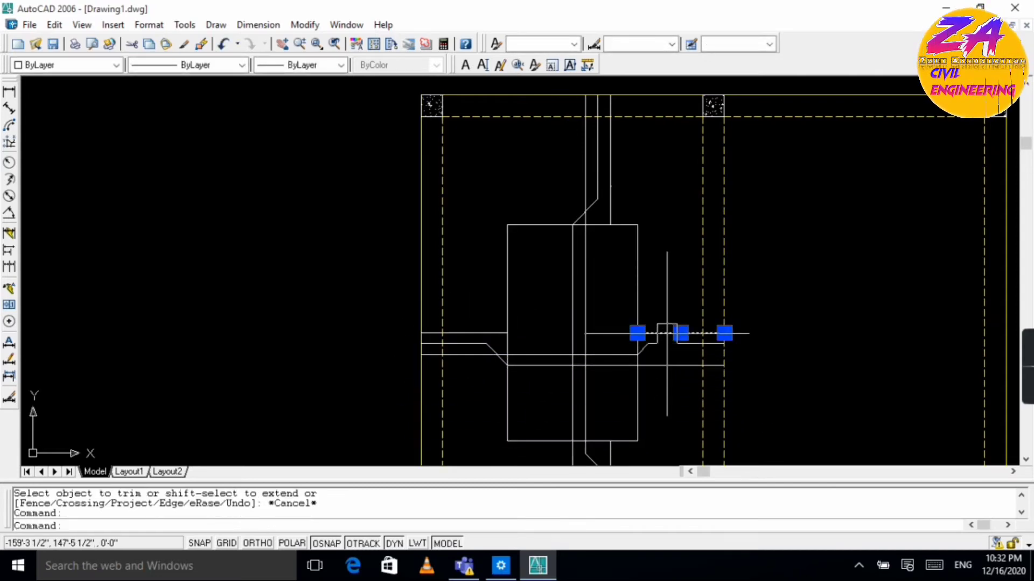
text(e)
key(Return)
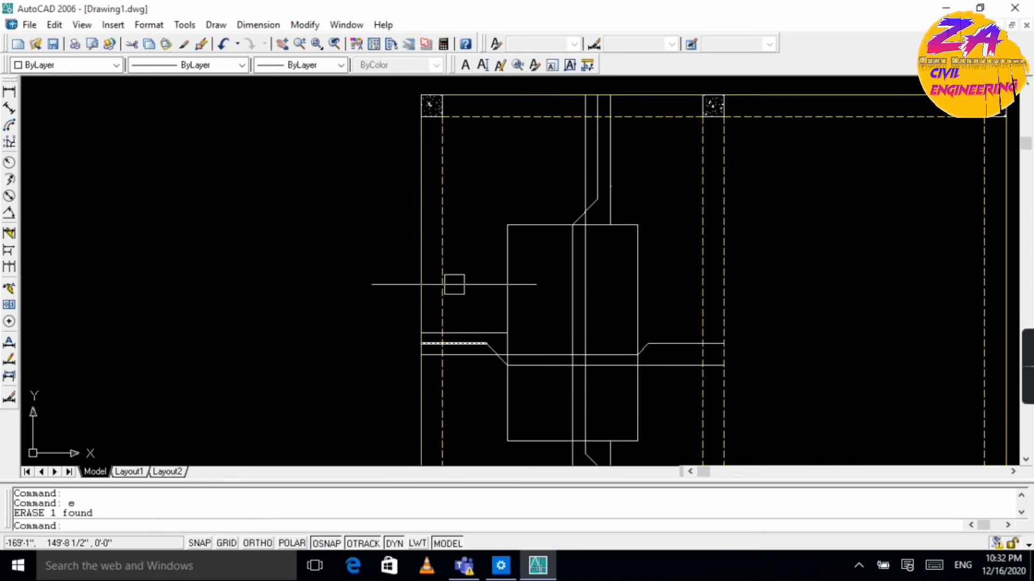
Step: Set the selected vertical bar ends above and below the rectangle and the upper horizontal bar ends at its sides to yellow with HIDDEN2 linetype
click(614, 170)
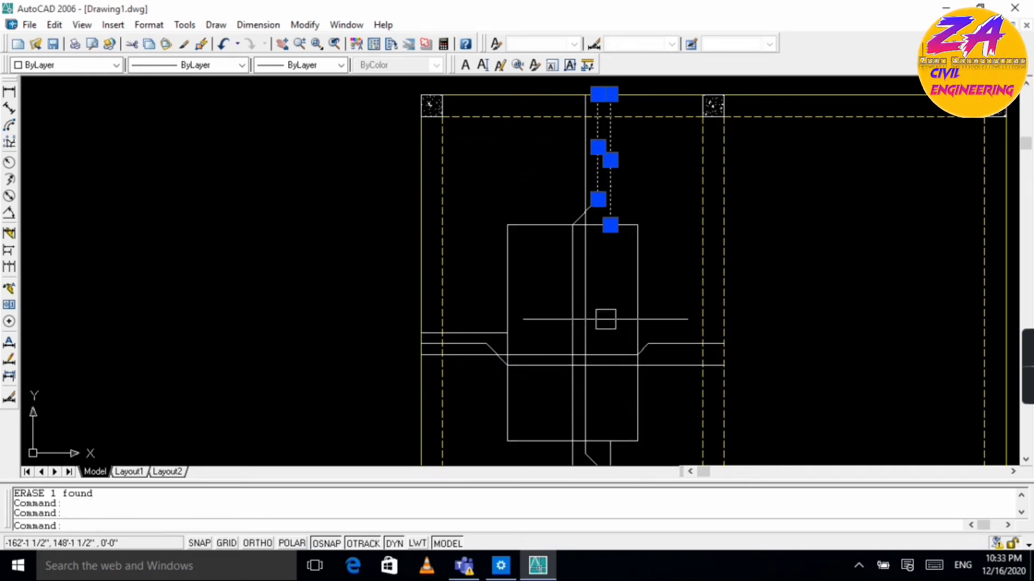
scroll(595, 438, down, 4)
scroll(595, 450, up, 6)
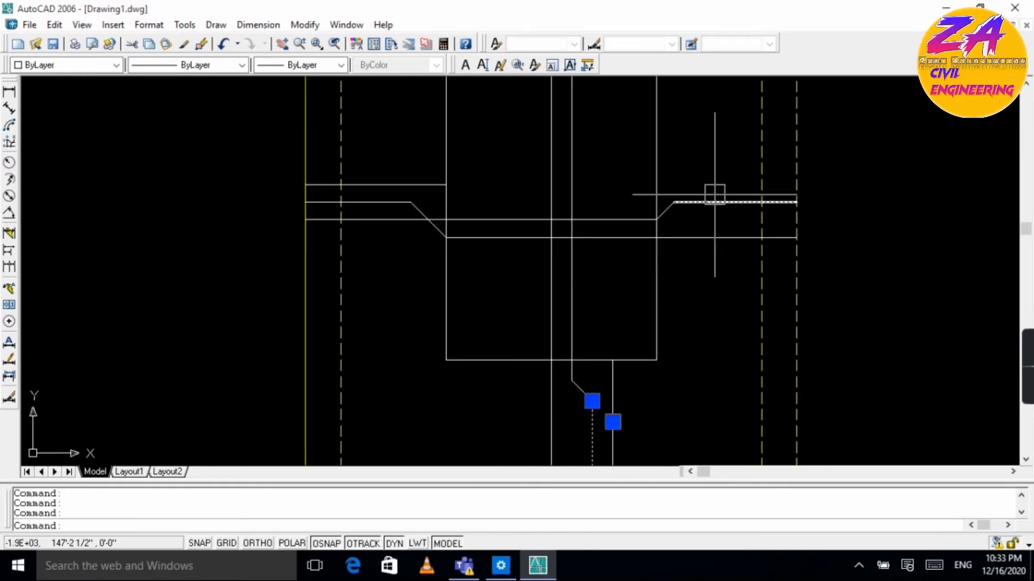
click(409, 184)
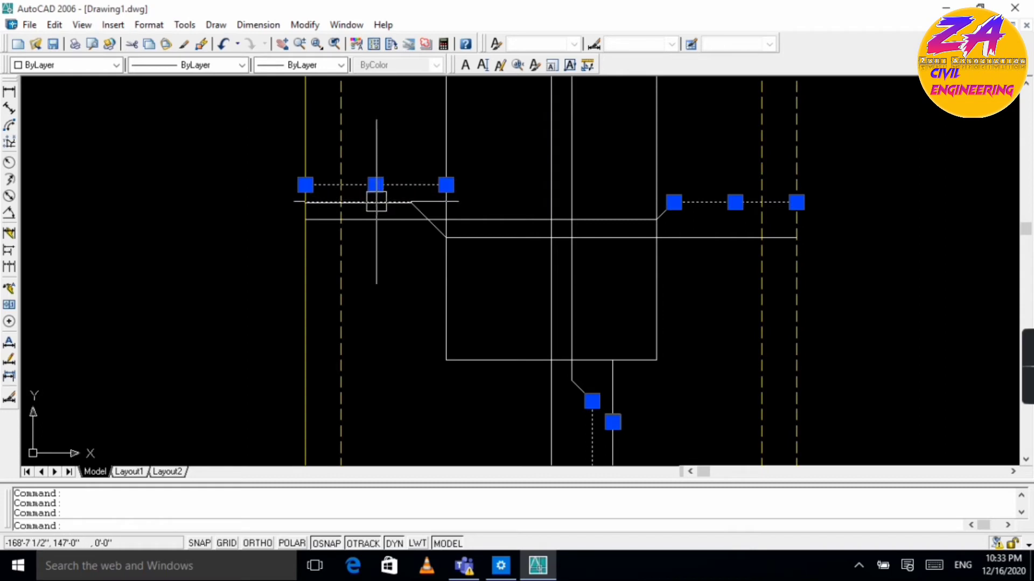
click(376, 202)
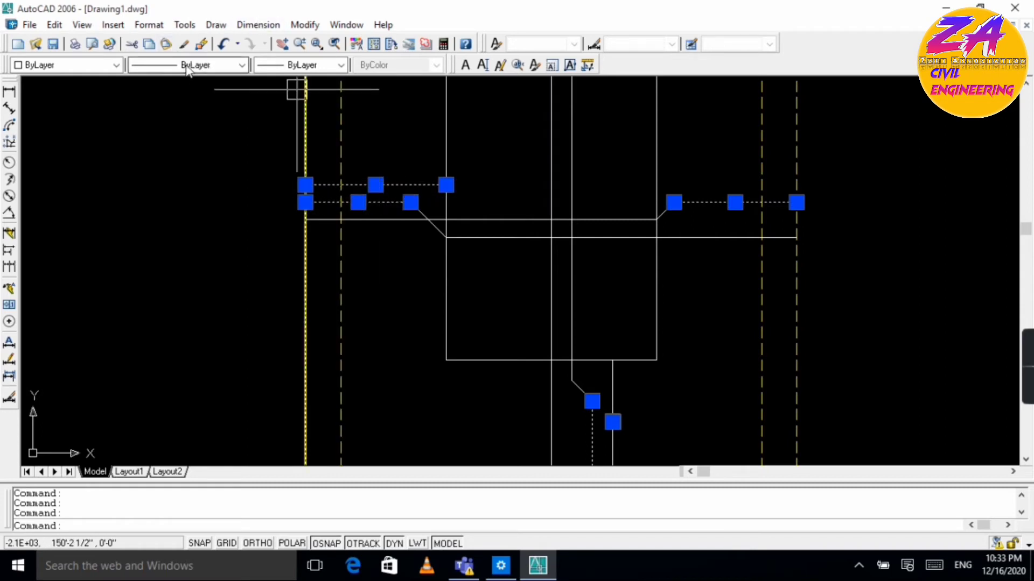
click(115, 65)
click(98, 117)
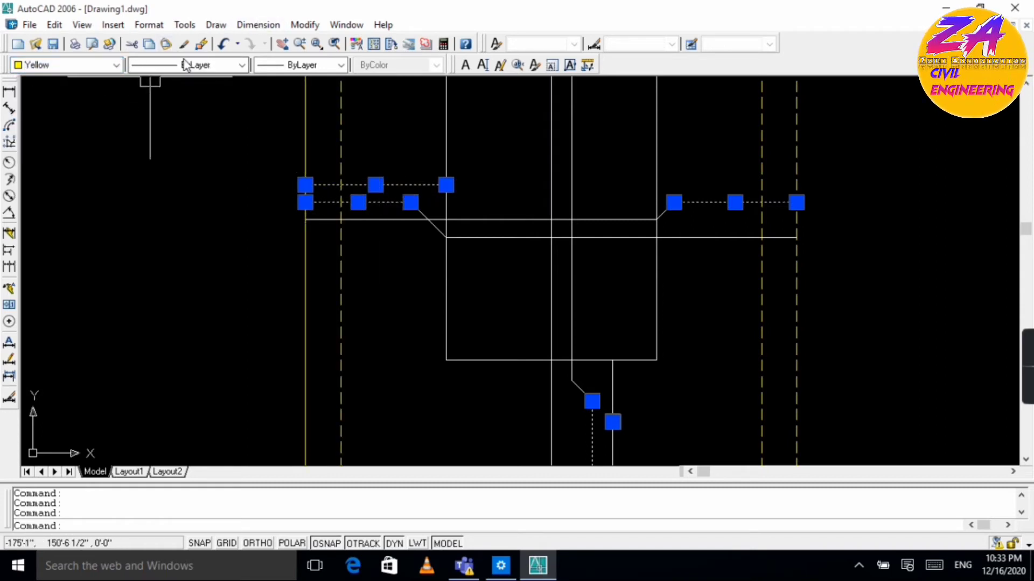
click(189, 63)
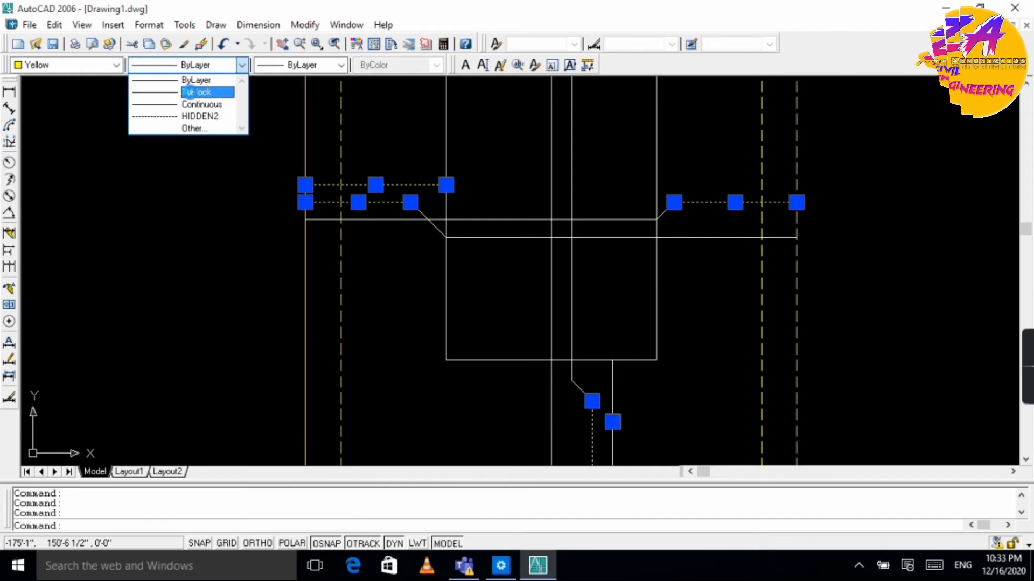
click(190, 117)
key(Escape)
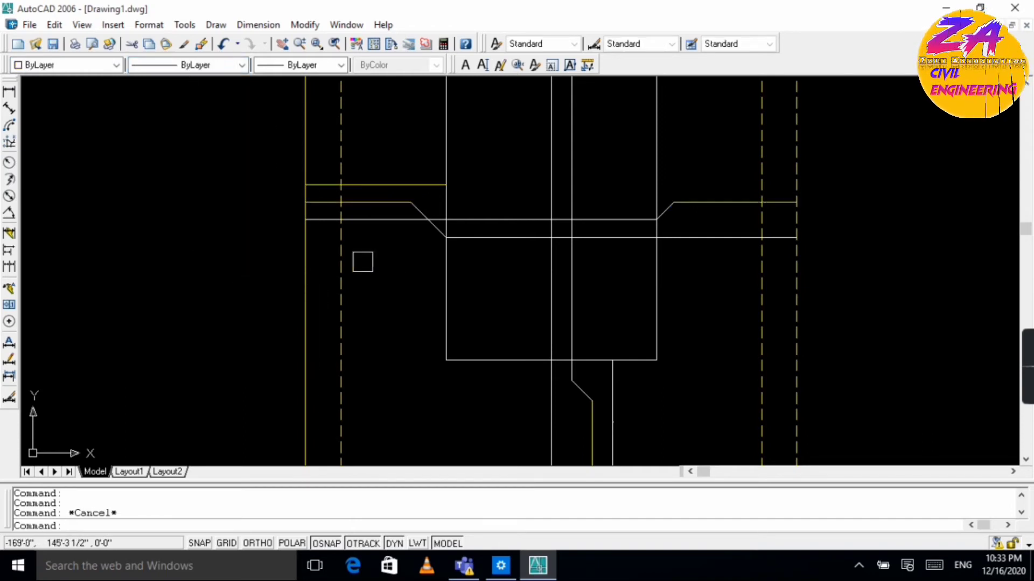
scroll(635, 201, up, 6)
scroll(738, 203, down, 6)
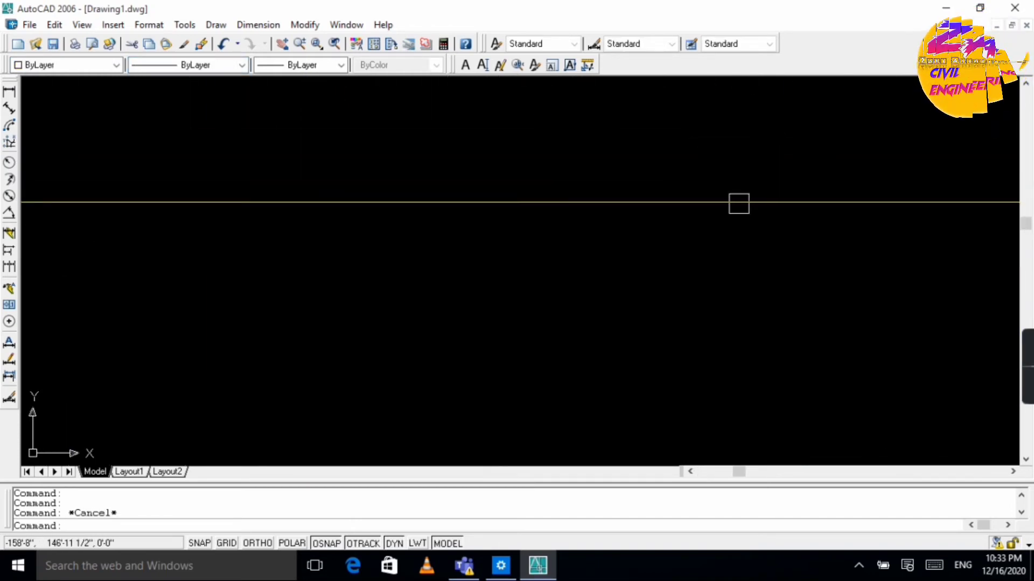
scroll(699, 181, down, 5)
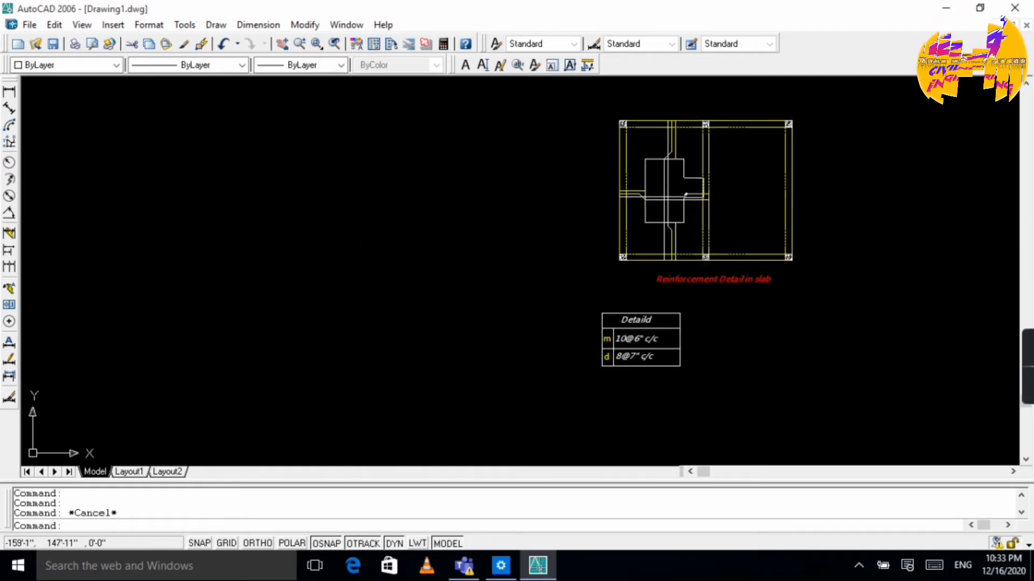
scroll(665, 221, up, 7)
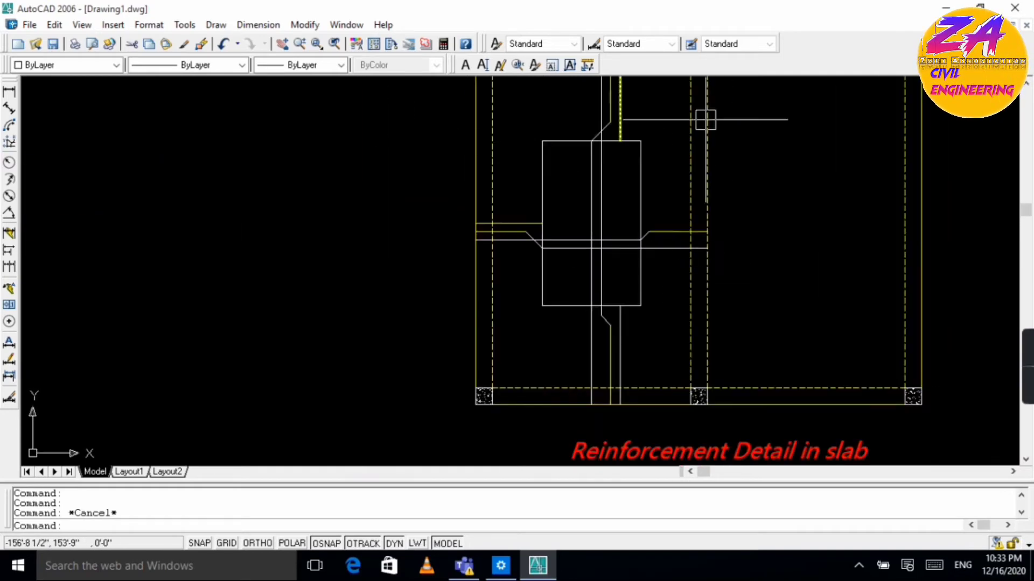
scroll(748, 201, down, 4)
scroll(586, 207, up, 4)
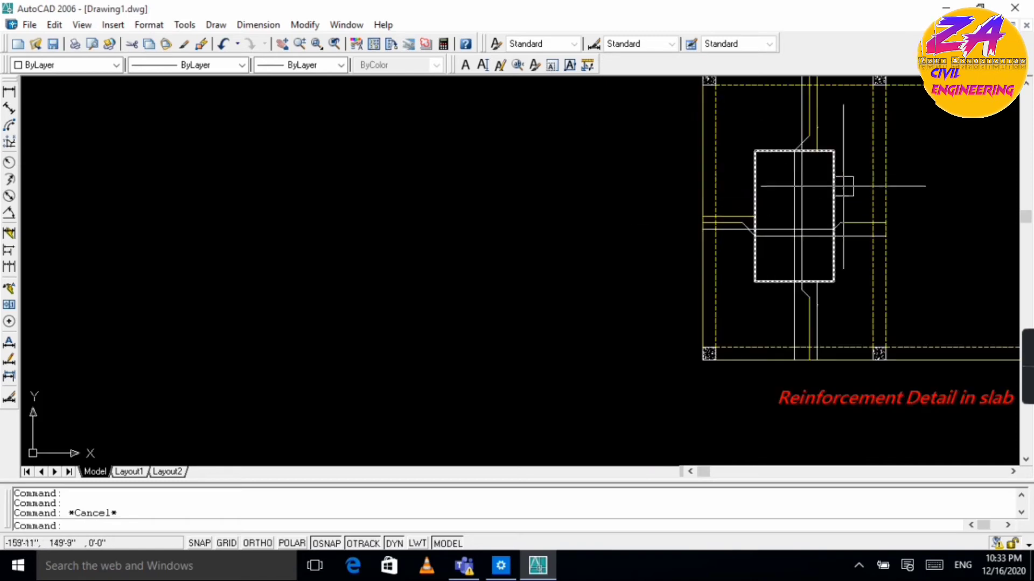
Step: With Ortho on, draw a leader line running horizontally across the upper vertical bars and ending in a short downward leg
text(l)
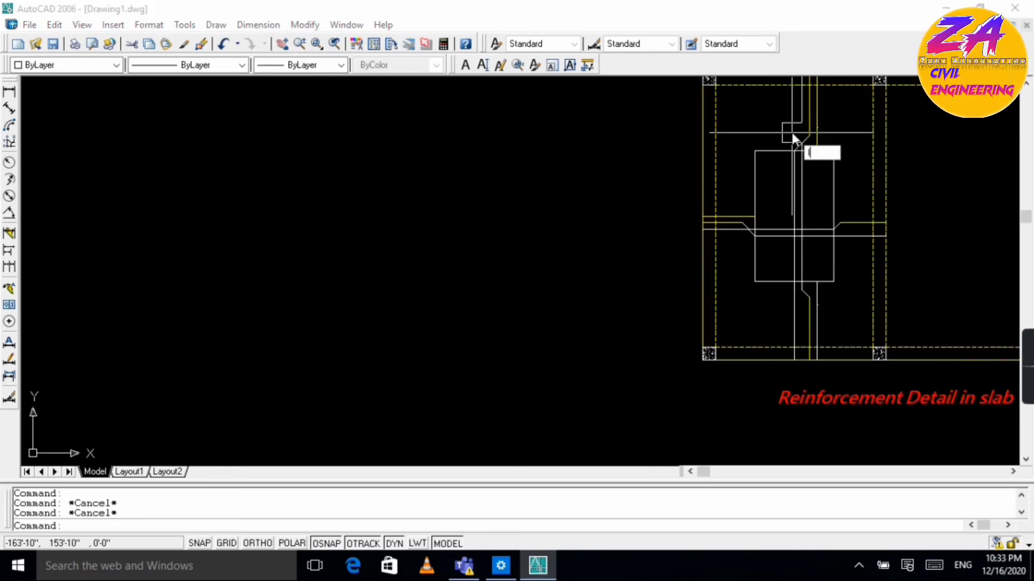
key(Return)
scroll(802, 106, up, 2)
scroll(805, 106, up, 3)
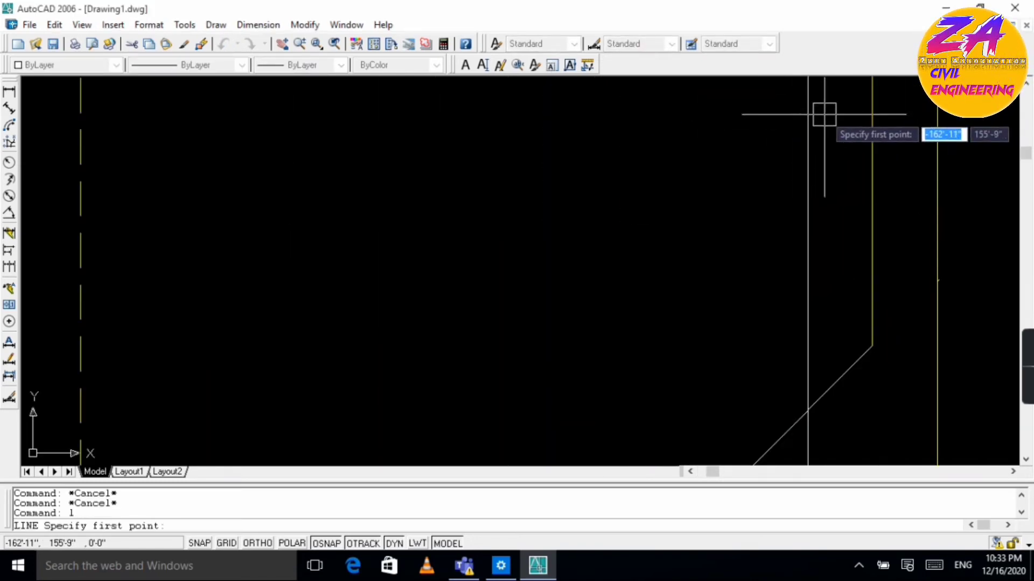
scroll(913, 129, down, 2)
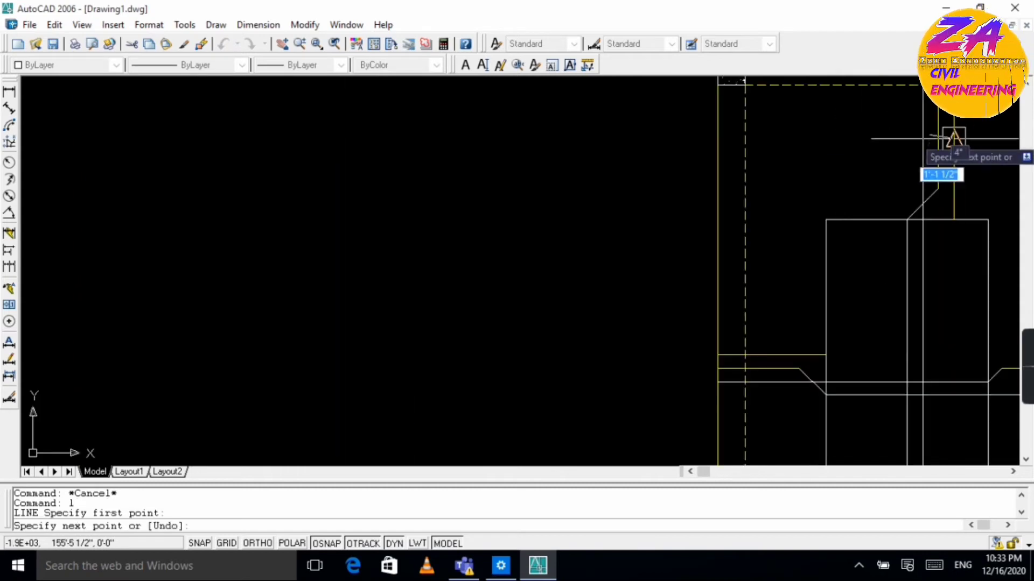
key(F8)
scroll(1003, 124, down, 2)
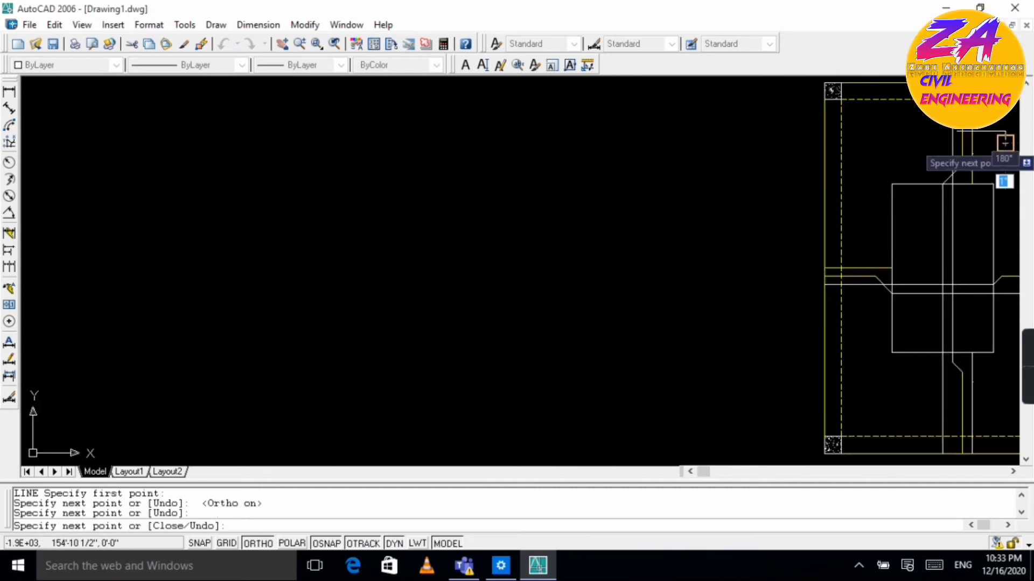
key(Escape)
Step: Draw a circle of 3" radius just below the leader's short downward leg
scroll(1003, 144, up, 2)
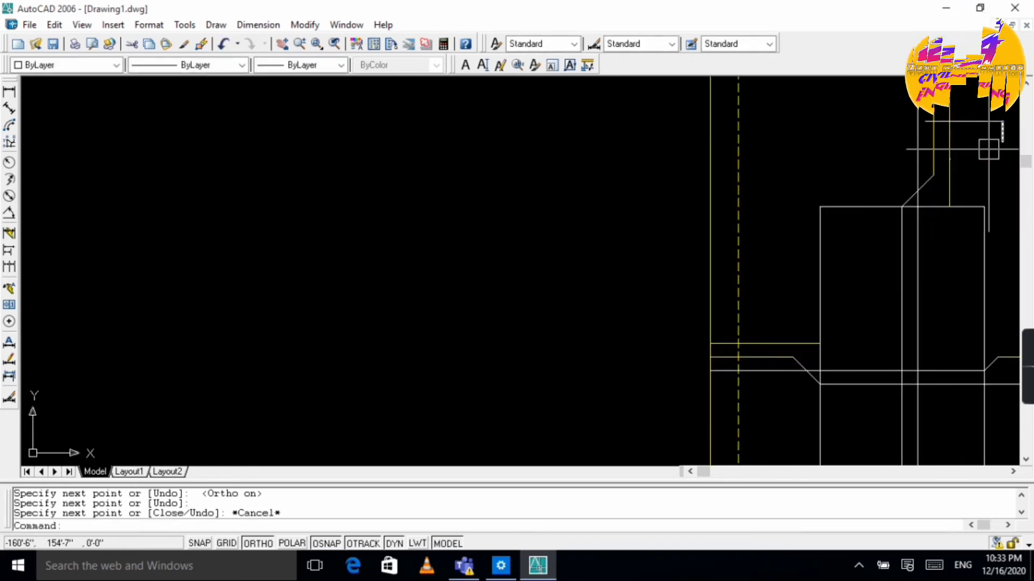
scroll(988, 149, down, 4)
scroll(1010, 157, up, 4)
scroll(678, 97, up, 3)
scroll(704, 90, down, 3)
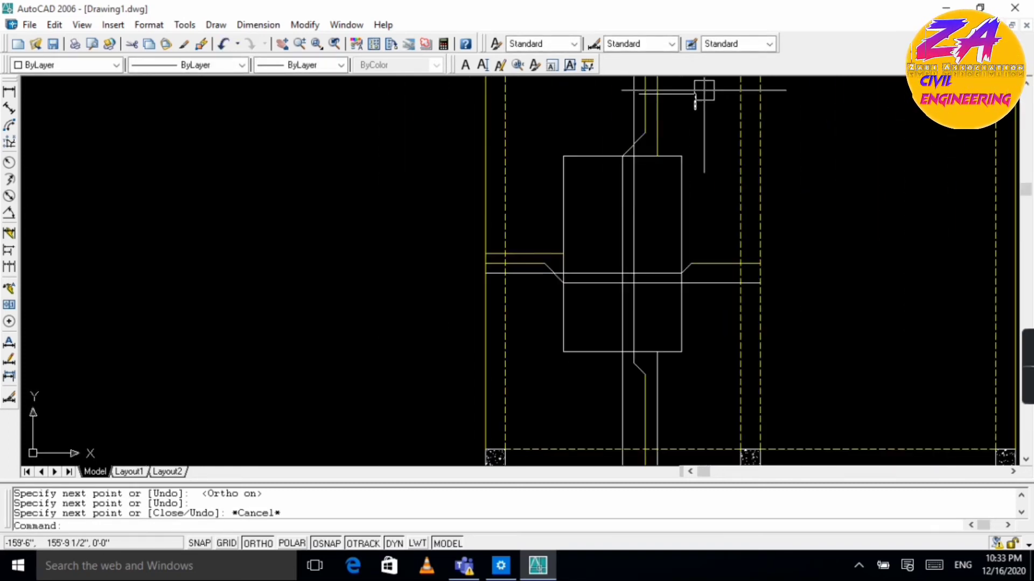
scroll(704, 90, up, 3)
scroll(708, 88, up, 2)
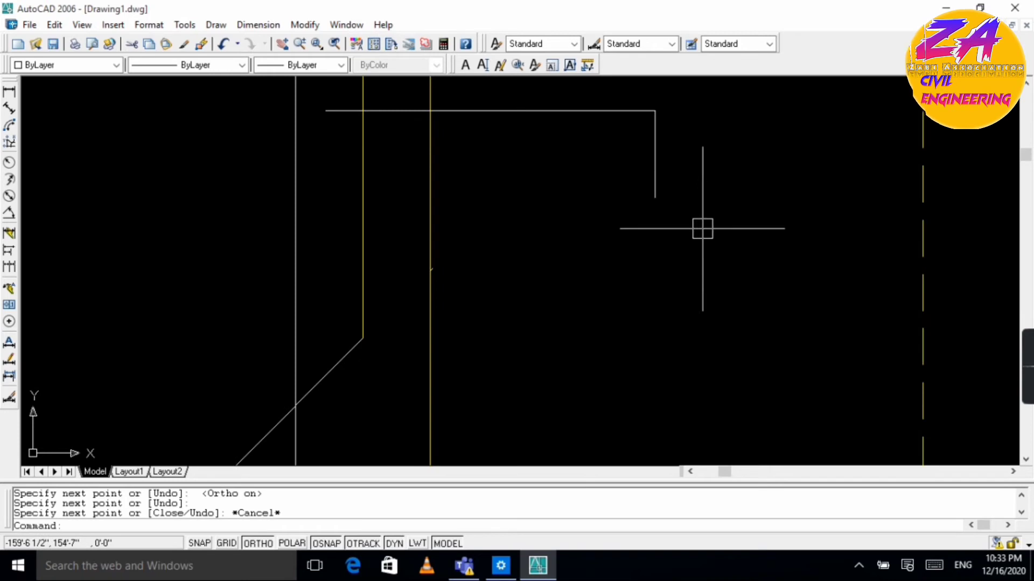
text(c)
key(Return)
click(706, 265)
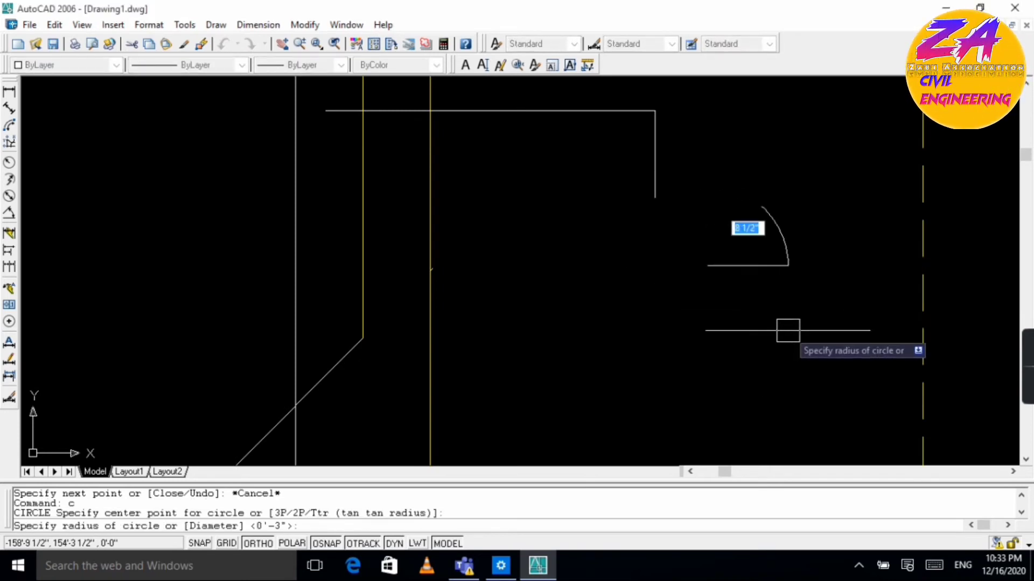
text(3)
key(Return)
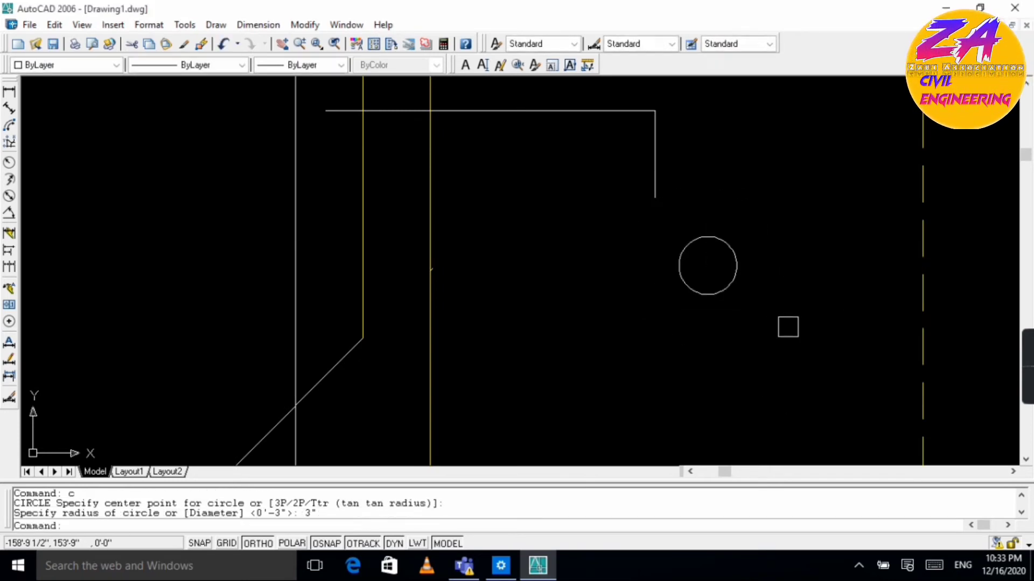
Step: Add the multiline text "d" in bold Arial Black, 3" high, beside the circle
text(r)
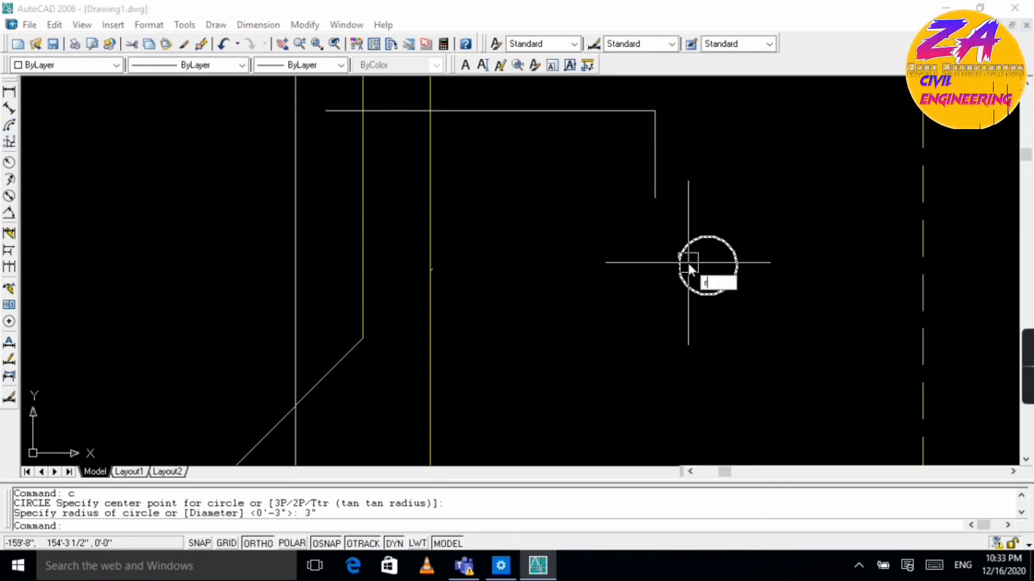
key(Return)
click(547, 294)
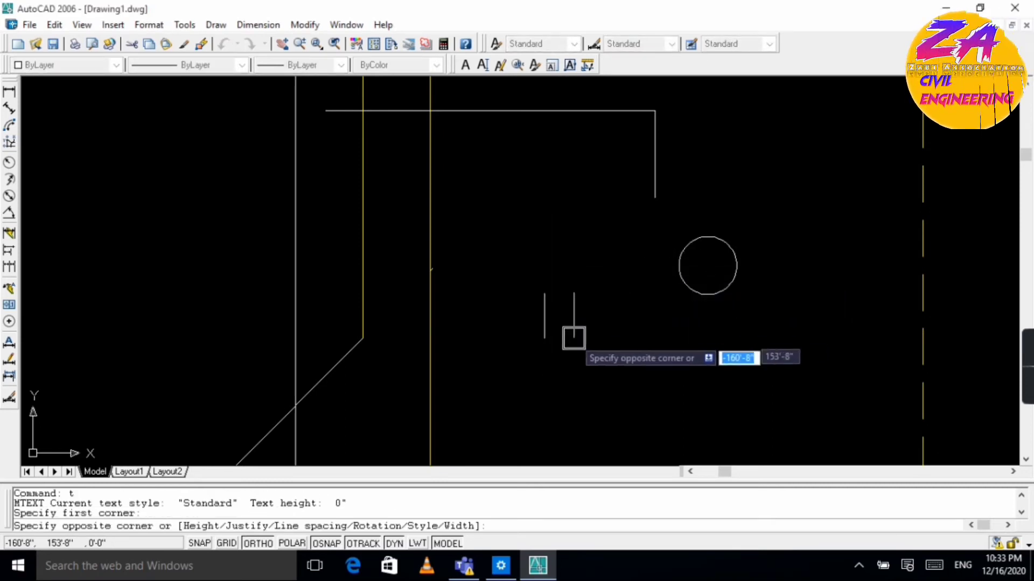
click(650, 364)
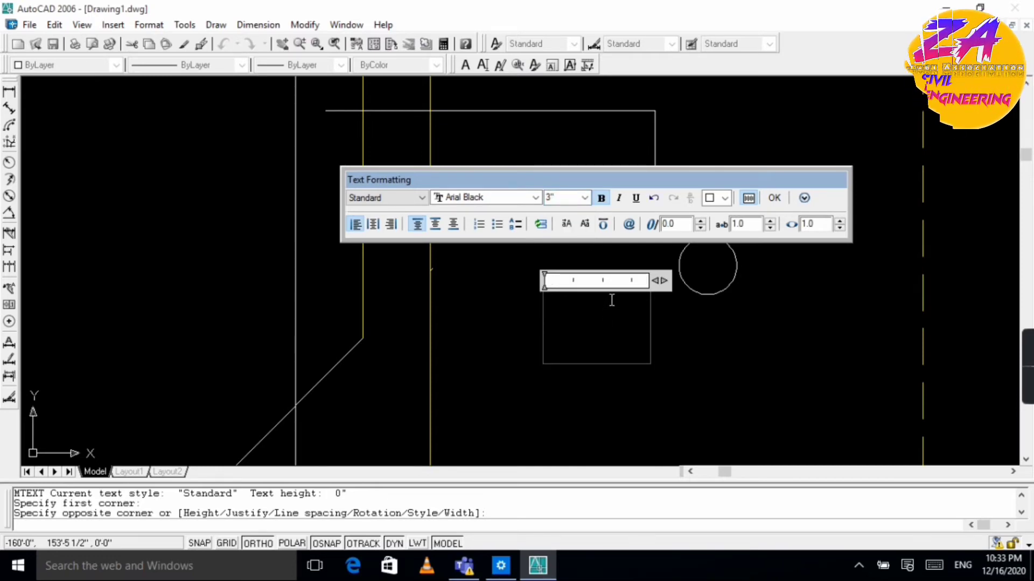
click(776, 198)
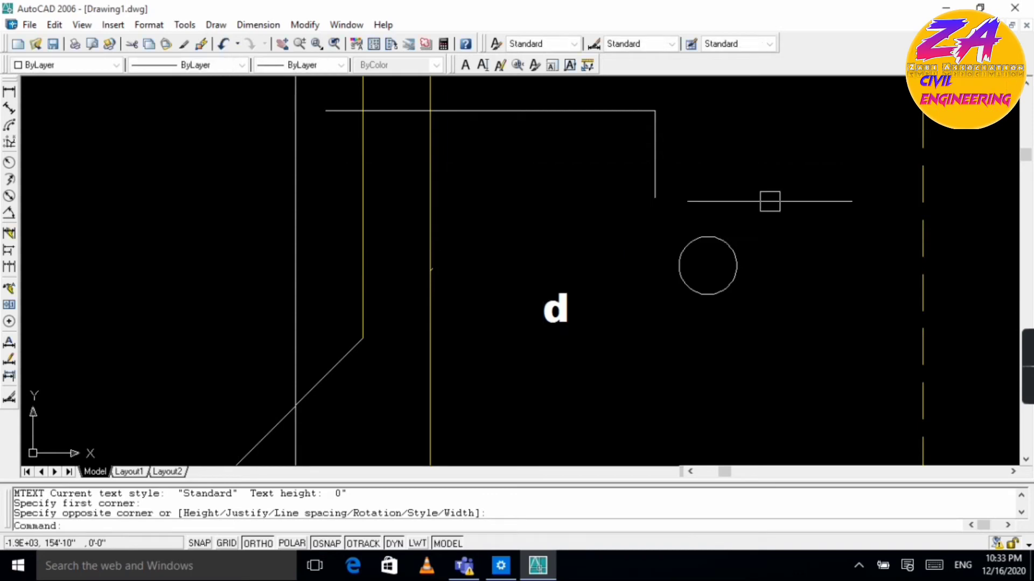
Step: With Ortho off, move the letter "d" from its upper-left corner to the middle of the circle
click(562, 309)
text(m)
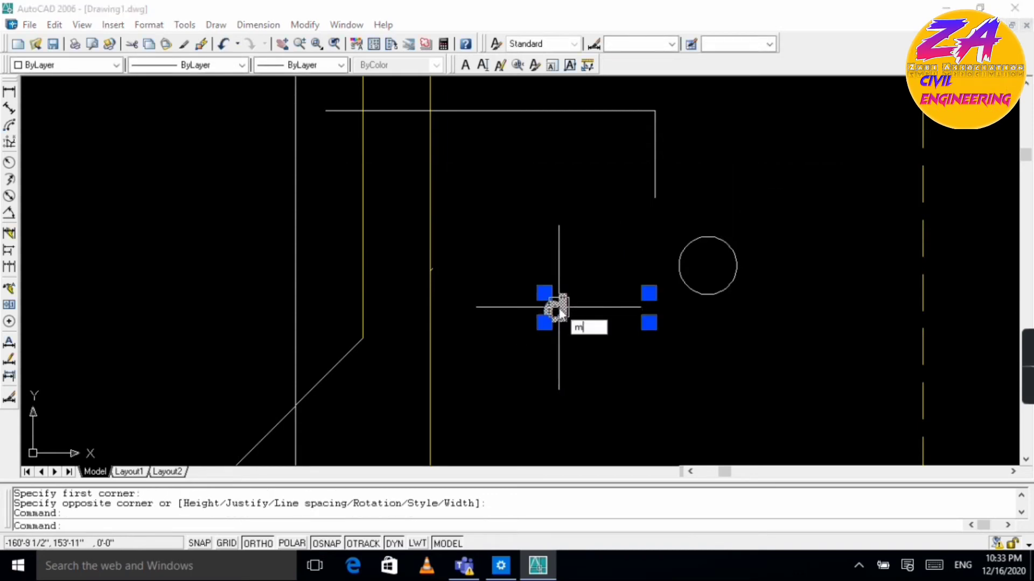
key(Return)
click(545, 294)
key(F8)
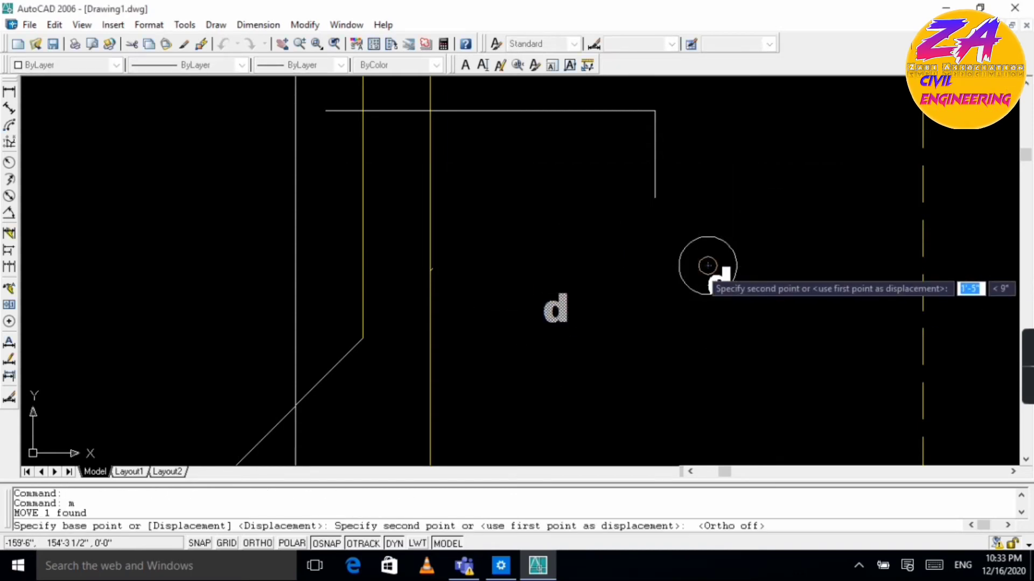
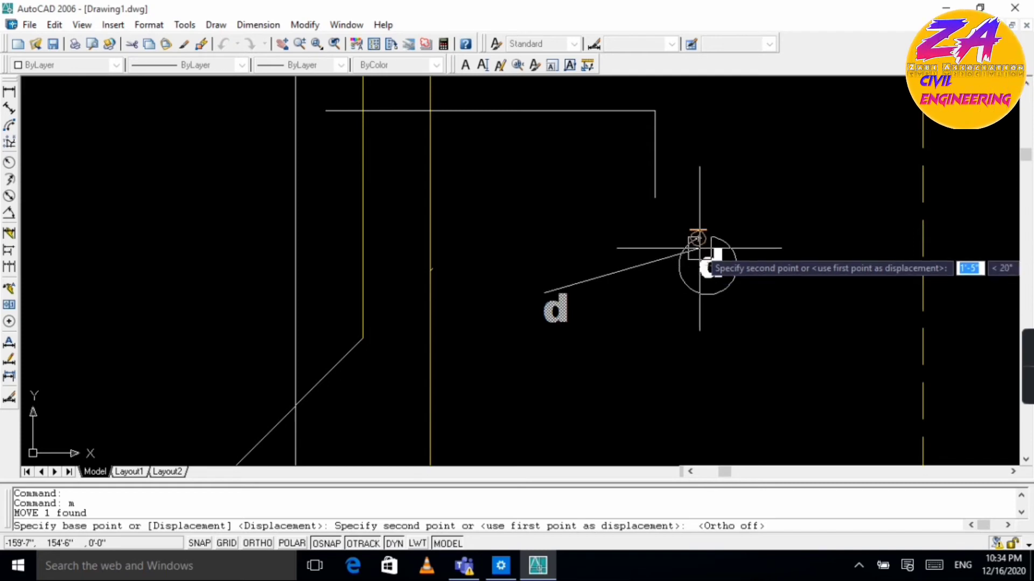
scroll(695, 252, up, 5)
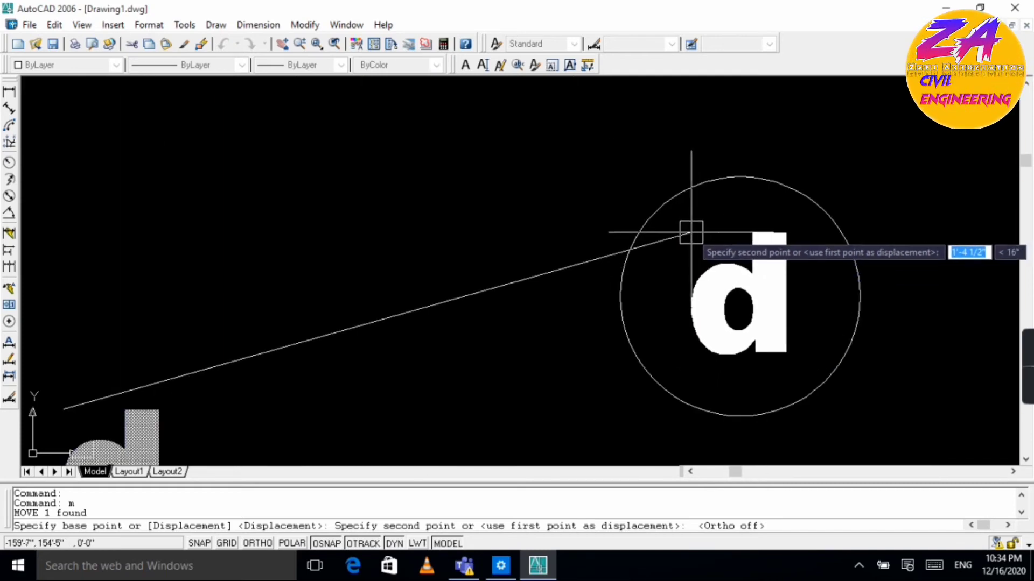
click(692, 233)
Step: Move the circled "d" from the circle's top quadrant to the lower end of the leader's downward leg
scroll(589, 291, down, 5)
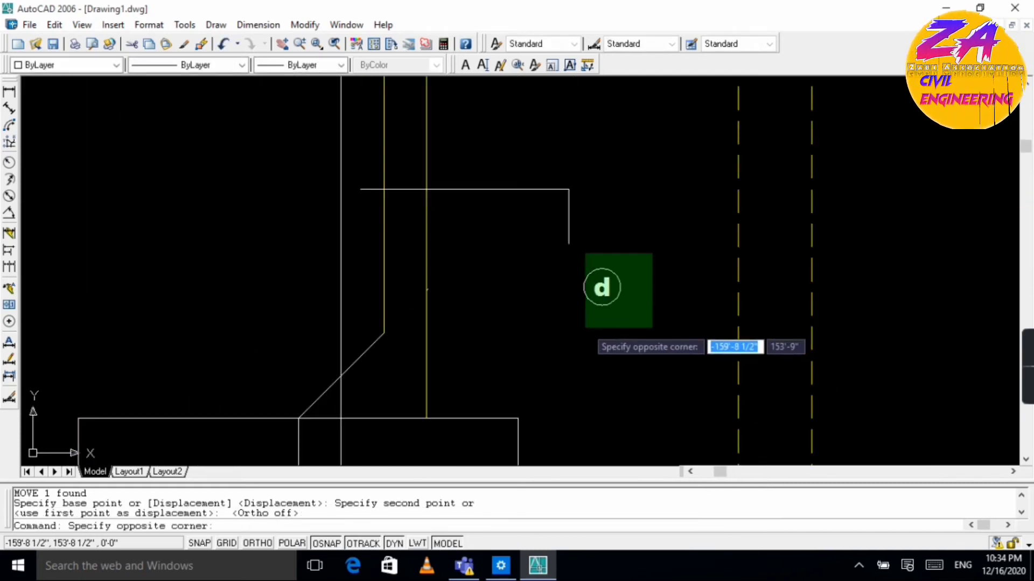
click(575, 325)
text(m)
key(Return)
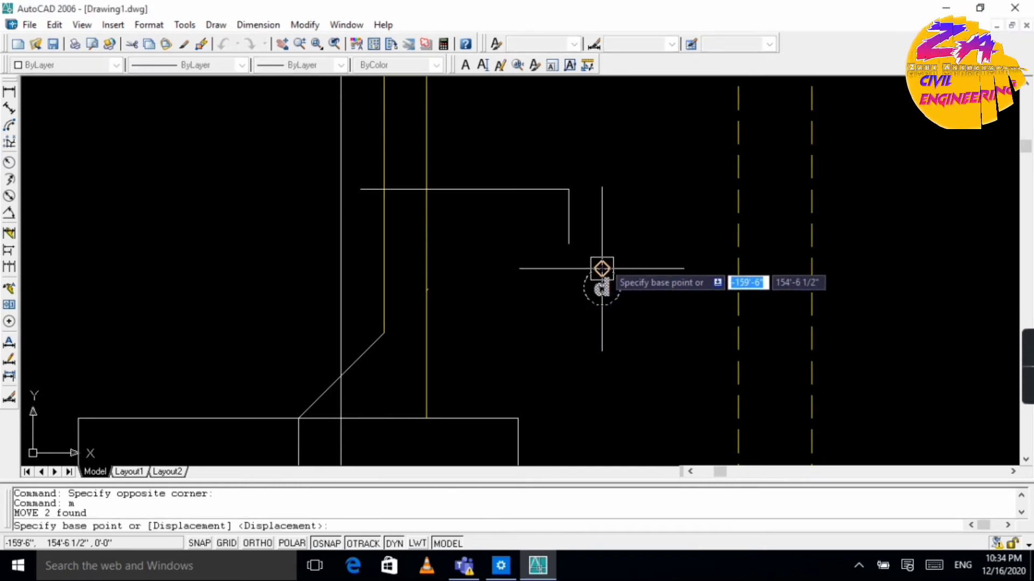
click(602, 271)
key(Escape)
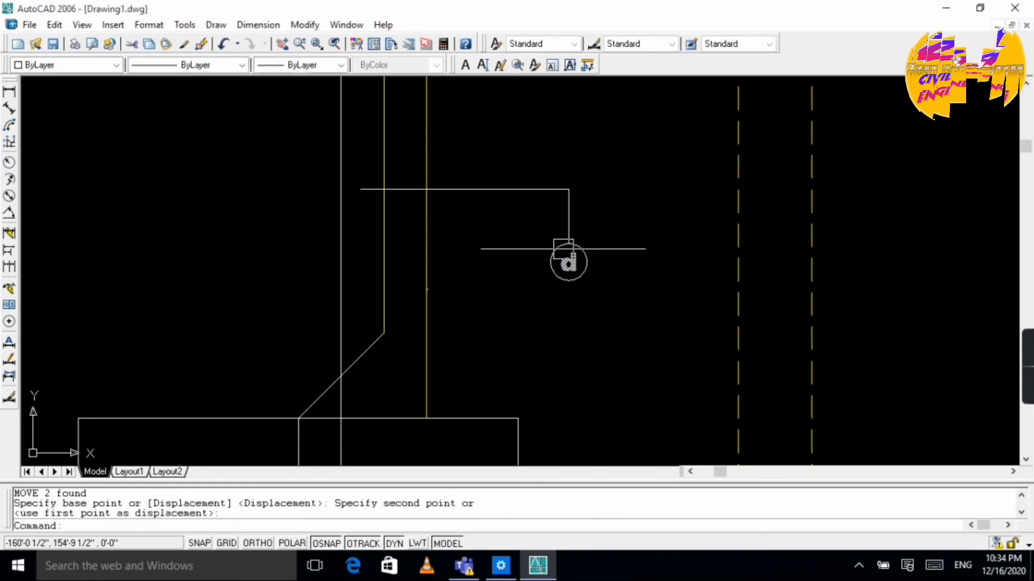
Step: Draw a circle of .5" radius at each crossing of the "d" leader with the two yellow vertical bars
scroll(360, 206, up, 5)
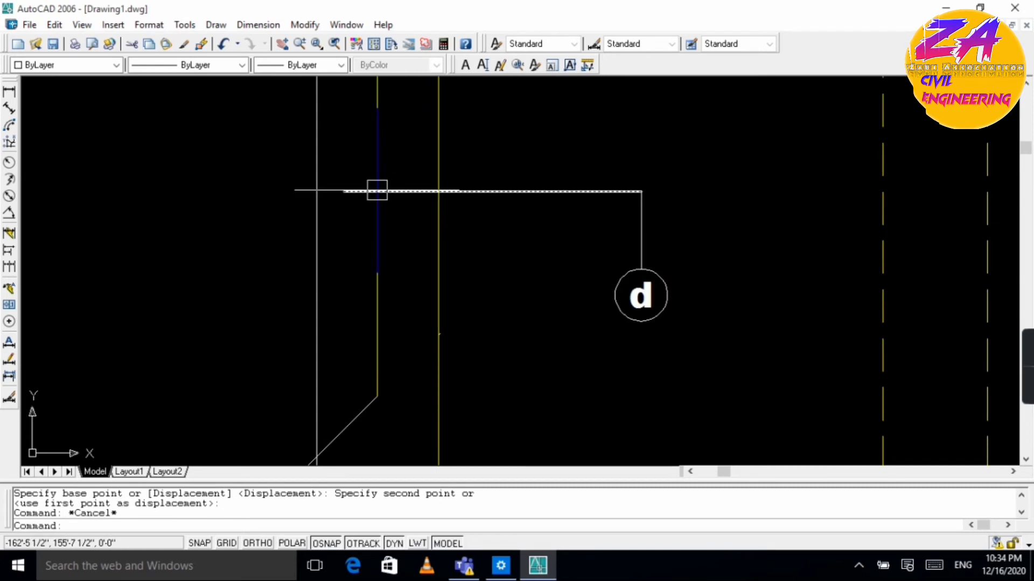
text(c)
key(Return)
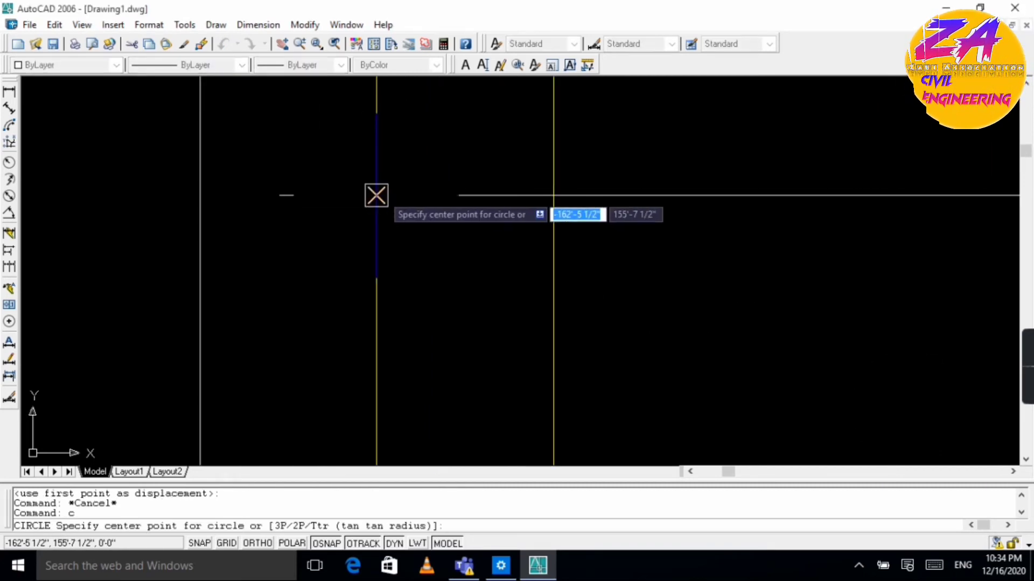
click(377, 194)
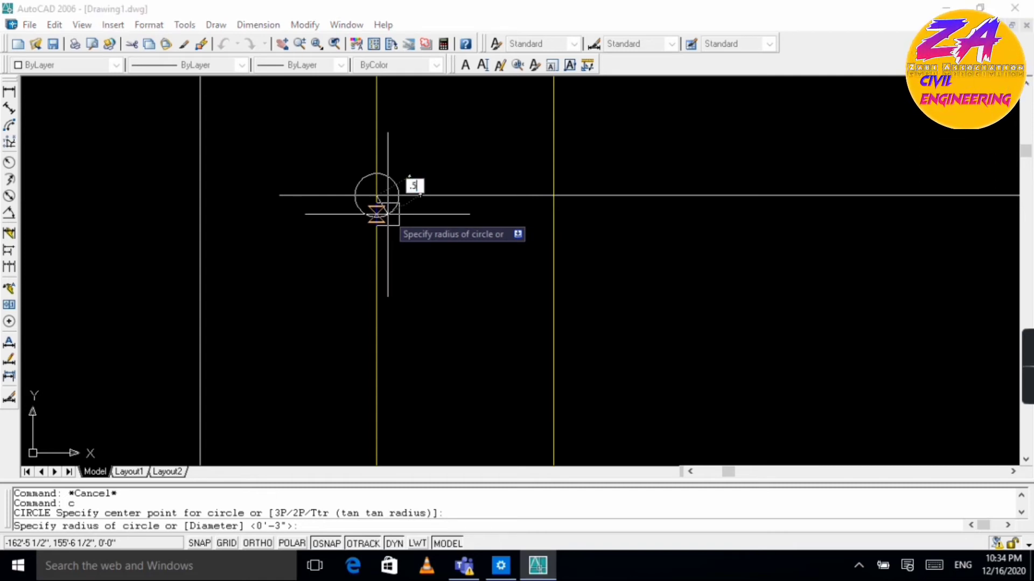
text(.5)
key(Return)
key(Return)
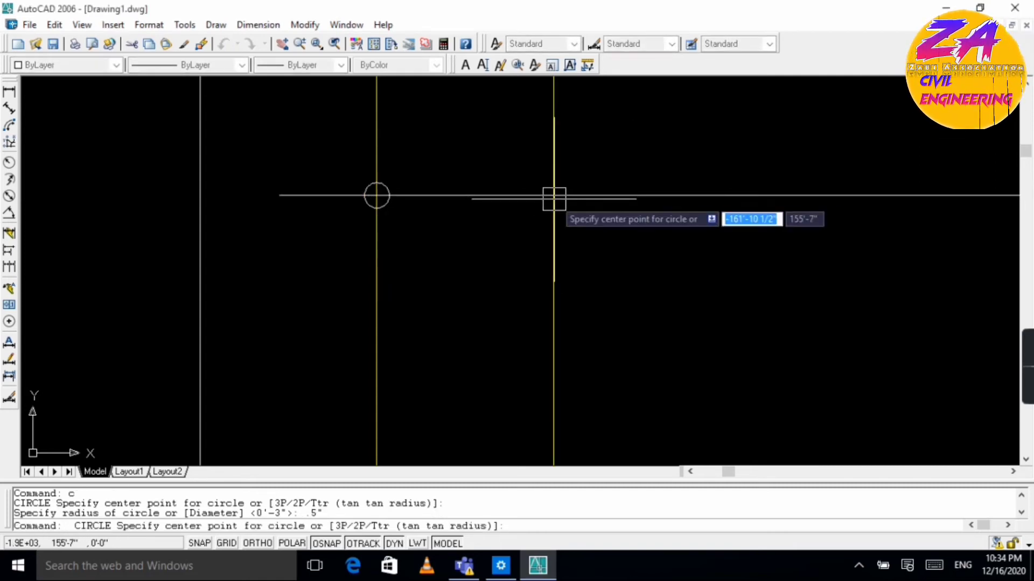
click(553, 195)
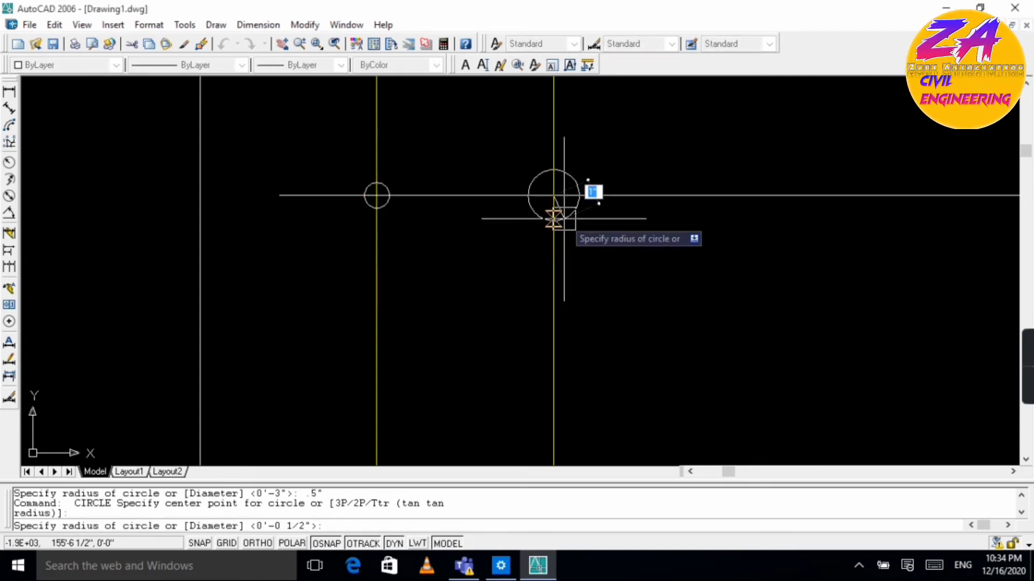
key(Return)
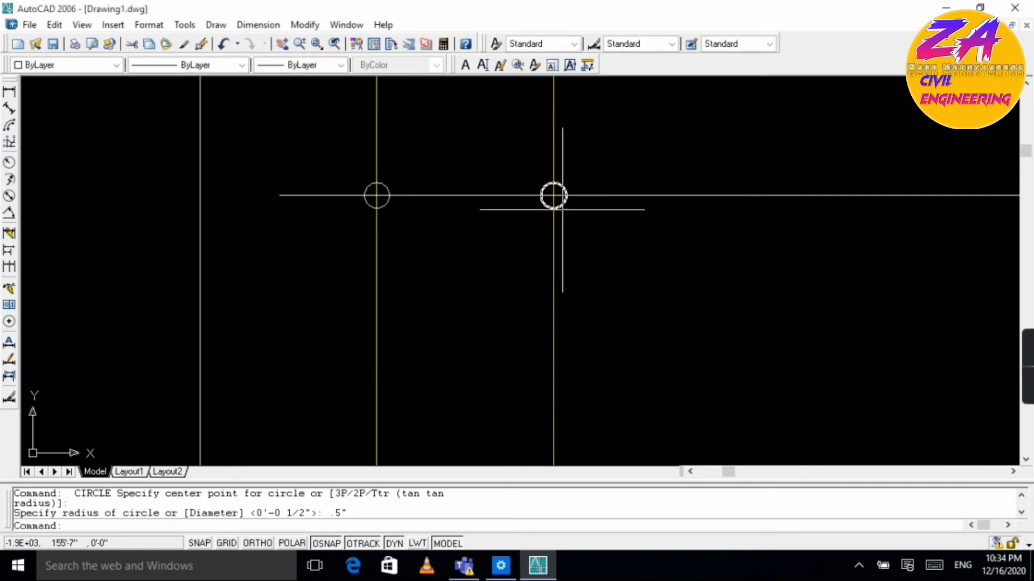
Step: Start a hatch with the SOLID pattern and pick all four quarters of the small circle on the cranked bar as its area
text(h)
key(Return)
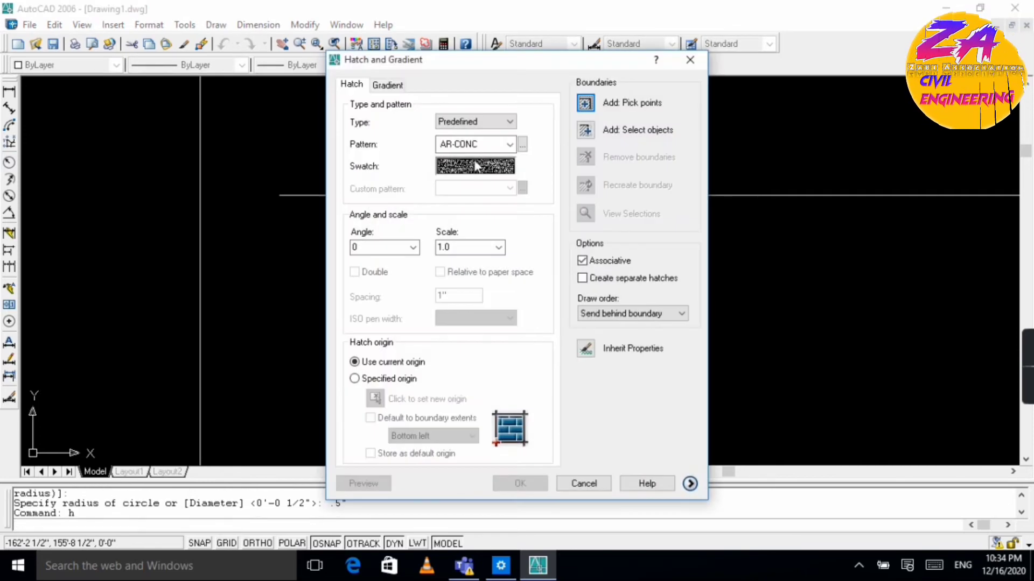
click(522, 145)
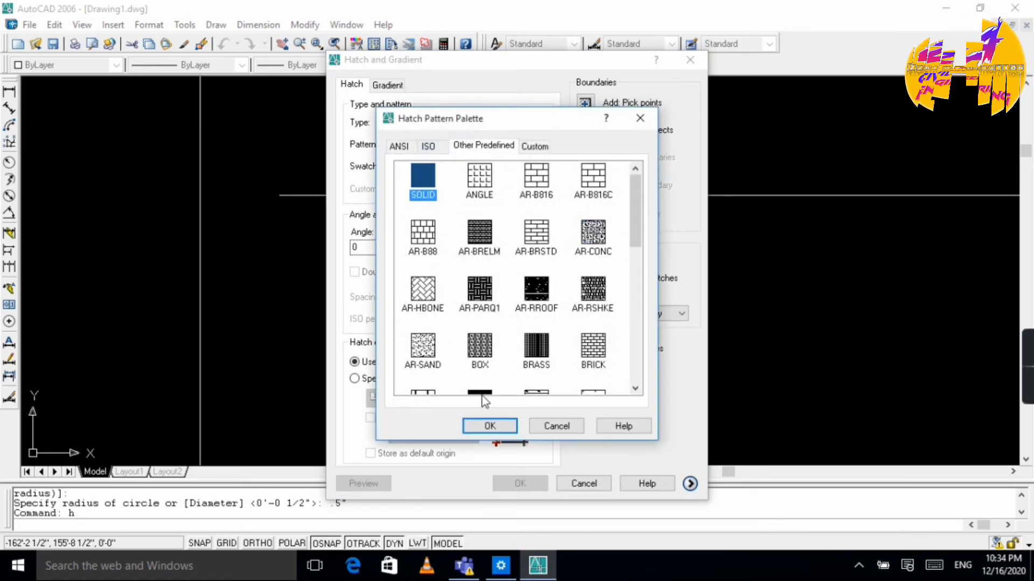
click(481, 429)
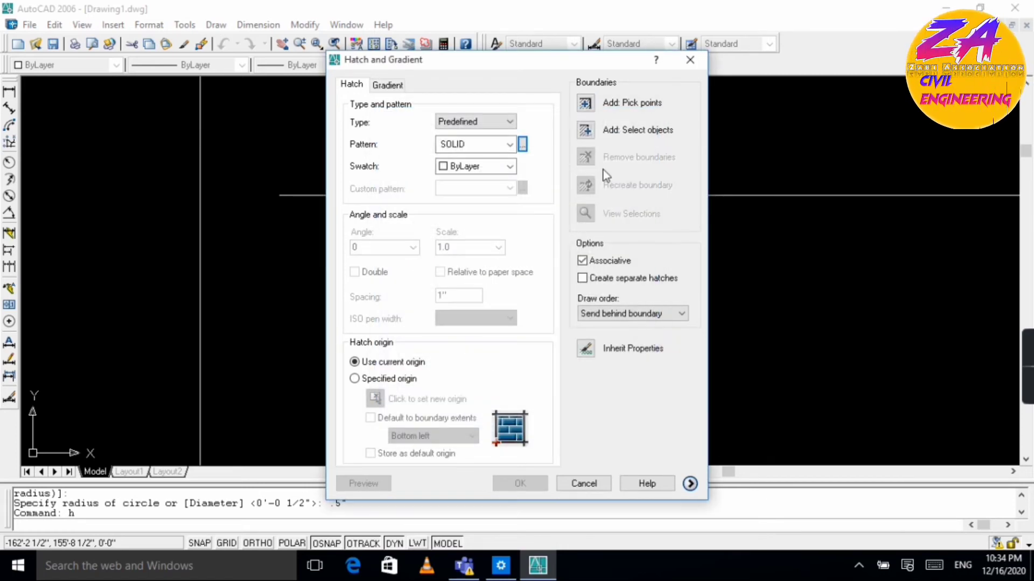
click(585, 104)
scroll(377, 216, up, 8)
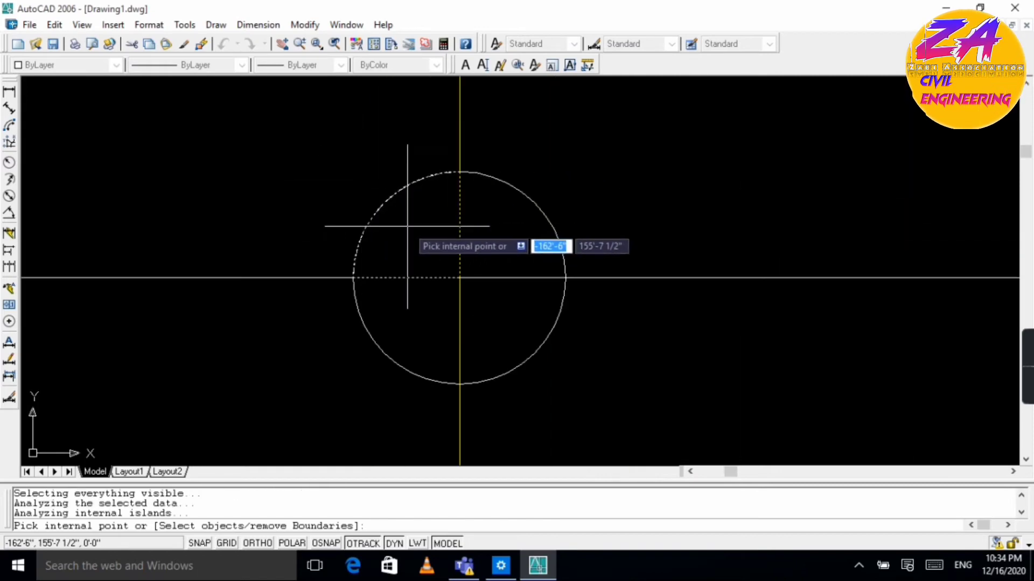
click(531, 225)
click(486, 312)
click(410, 300)
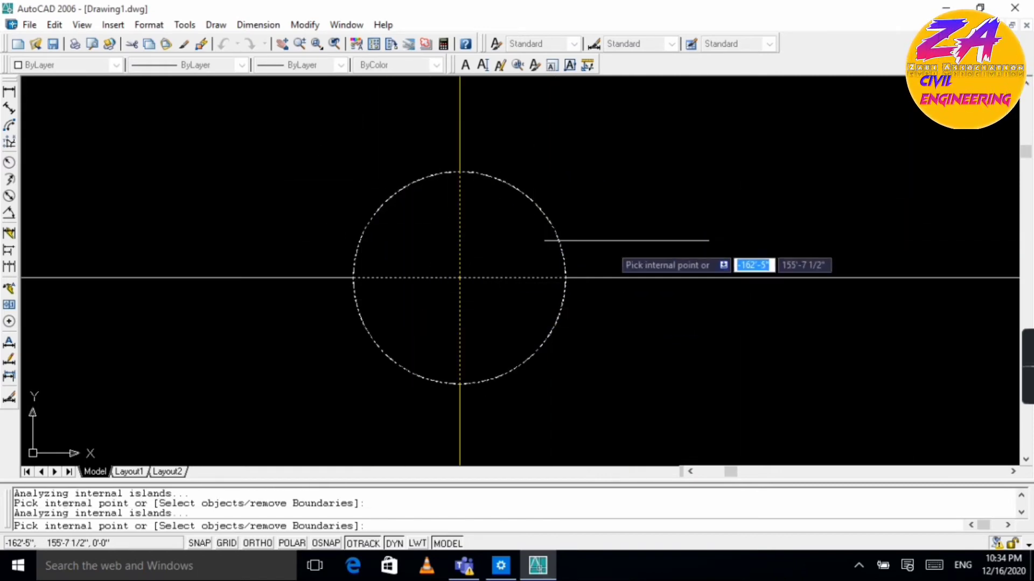
Step: Add the four quarters of the small circle on the straight yellow bar to the hatch area and apply the solid fill
scroll(790, 272, down, 10)
scroll(896, 271, up, 9)
click(956, 240)
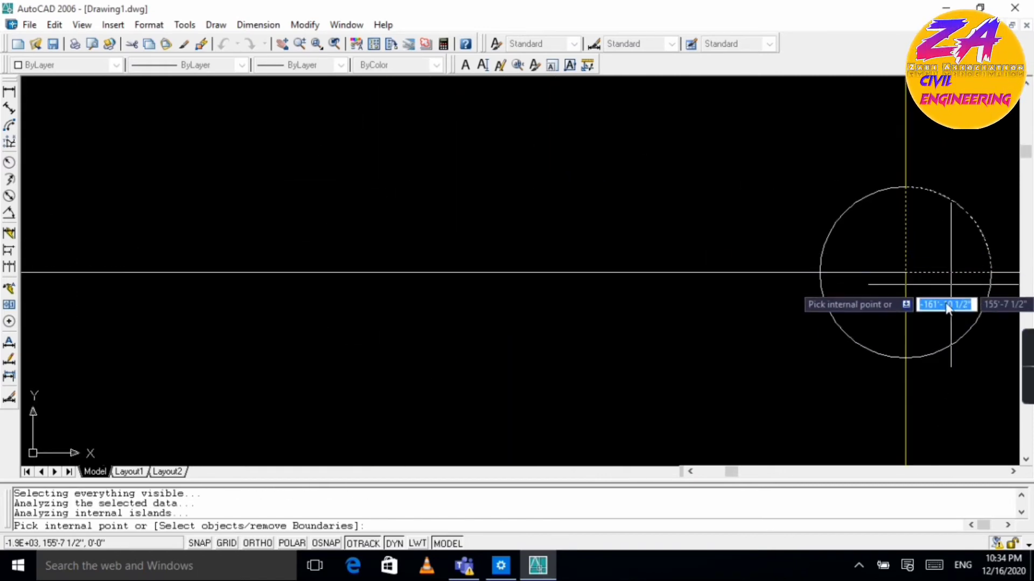
click(942, 302)
click(854, 324)
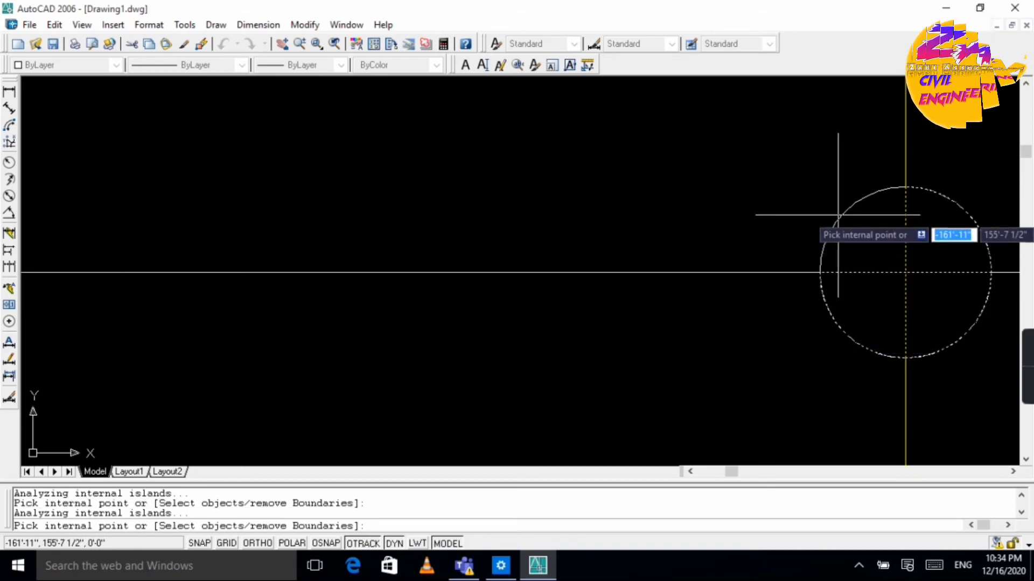
click(867, 227)
key(Return)
click(518, 483)
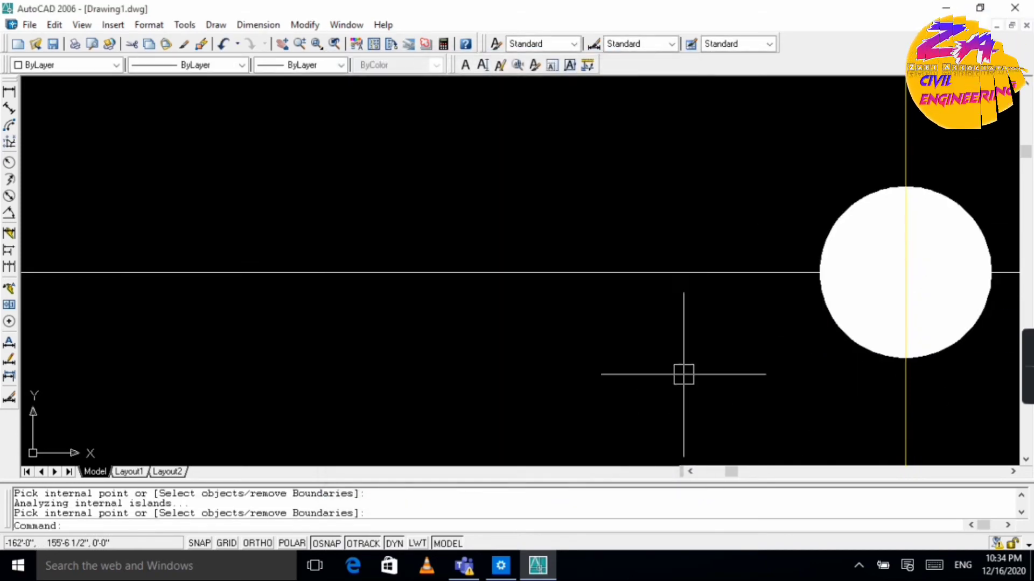
Step: With Ortho on, draw a leader about 1'-9" upward across the left panel's two yellow horizontal bars, ending in a short horizontal leg toward the right
scroll(483, 403, down, 8)
scroll(617, 459, down, 4)
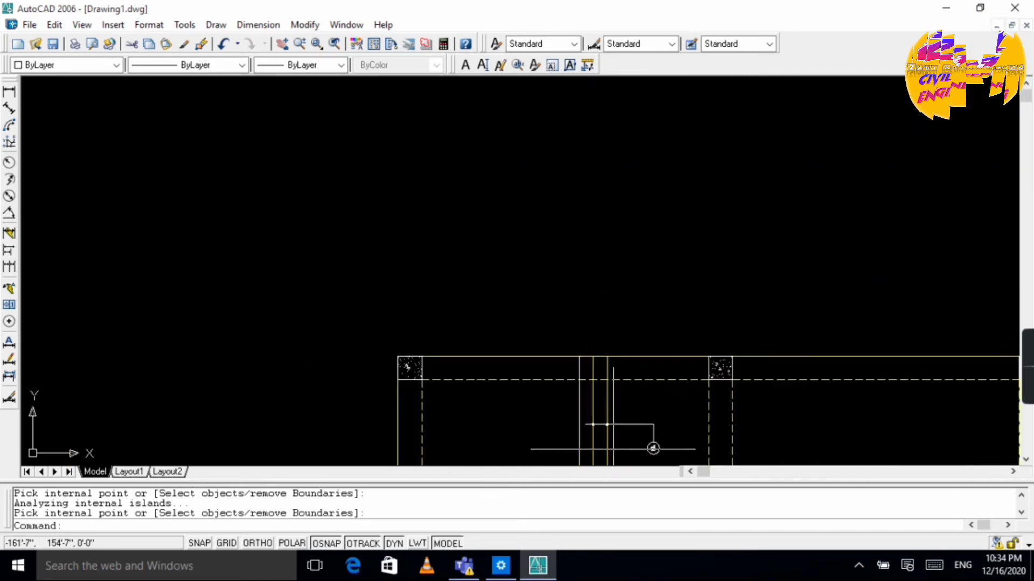
middle_drag(641, 450, 596, 323)
scroll(518, 367, up, 3)
scroll(518, 367, up, 2)
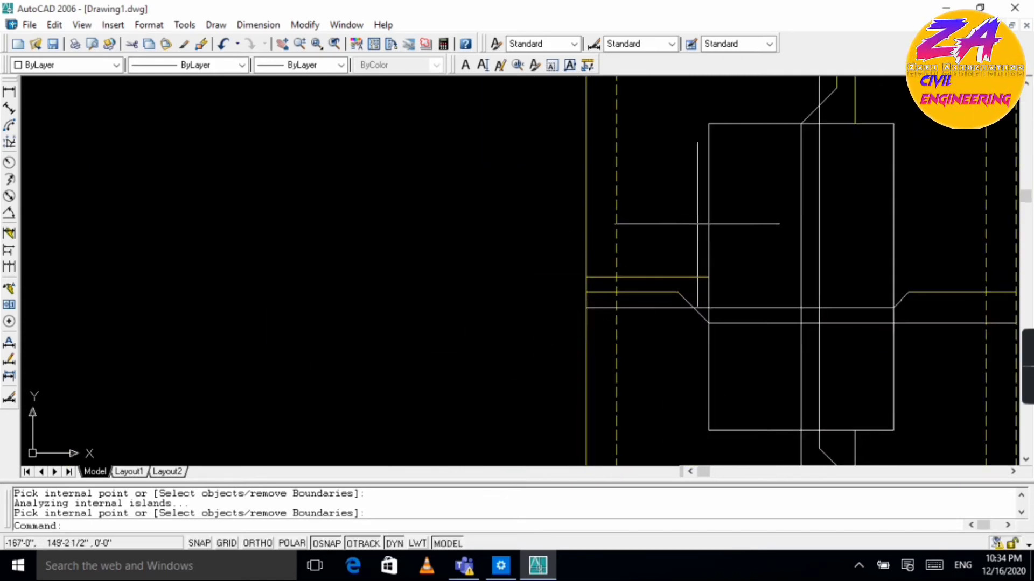
scroll(743, 258, down, 5)
scroll(720, 272, up, 5)
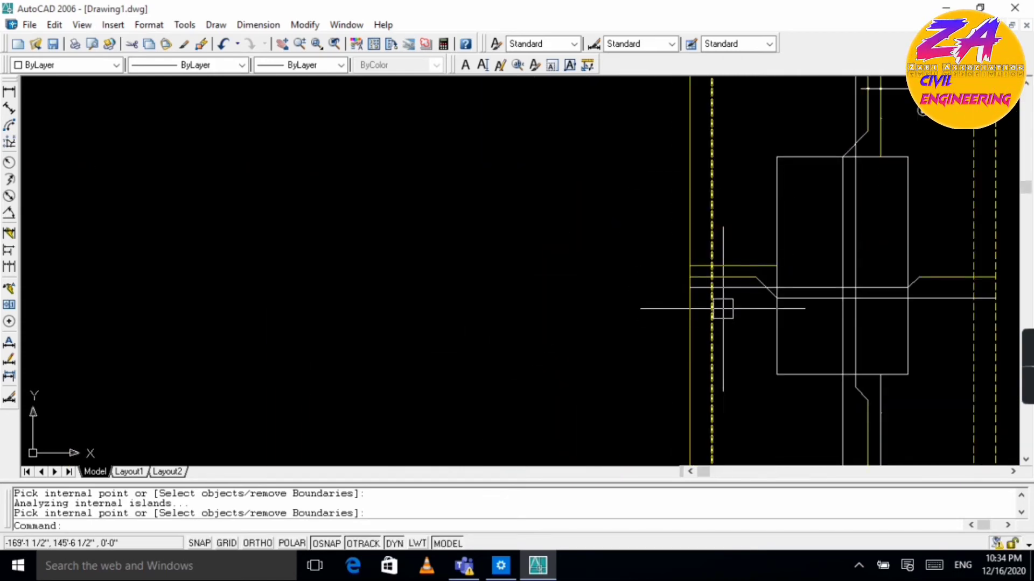
text(l)
key(Return)
scroll(722, 278, up, 2)
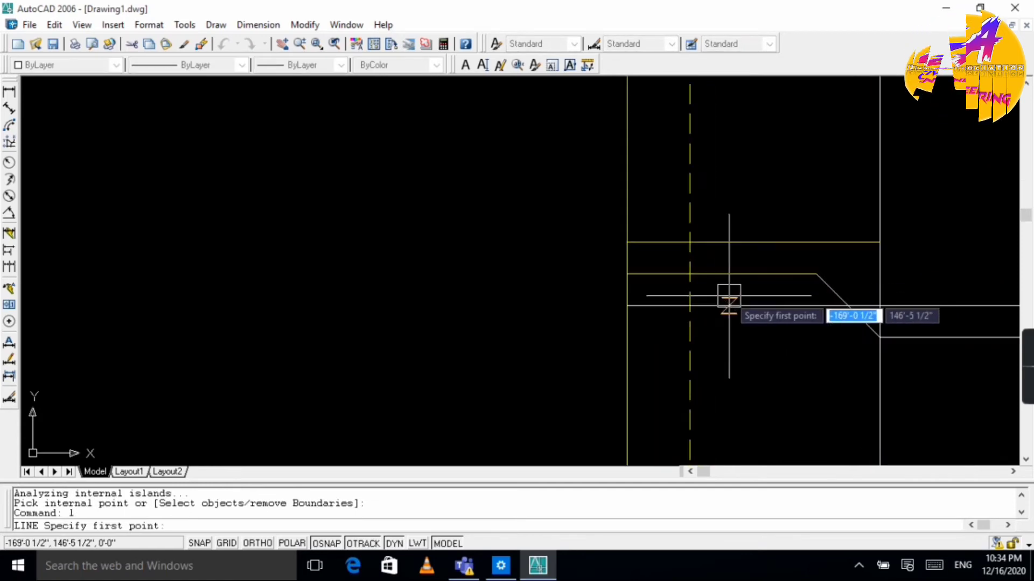
click(729, 286)
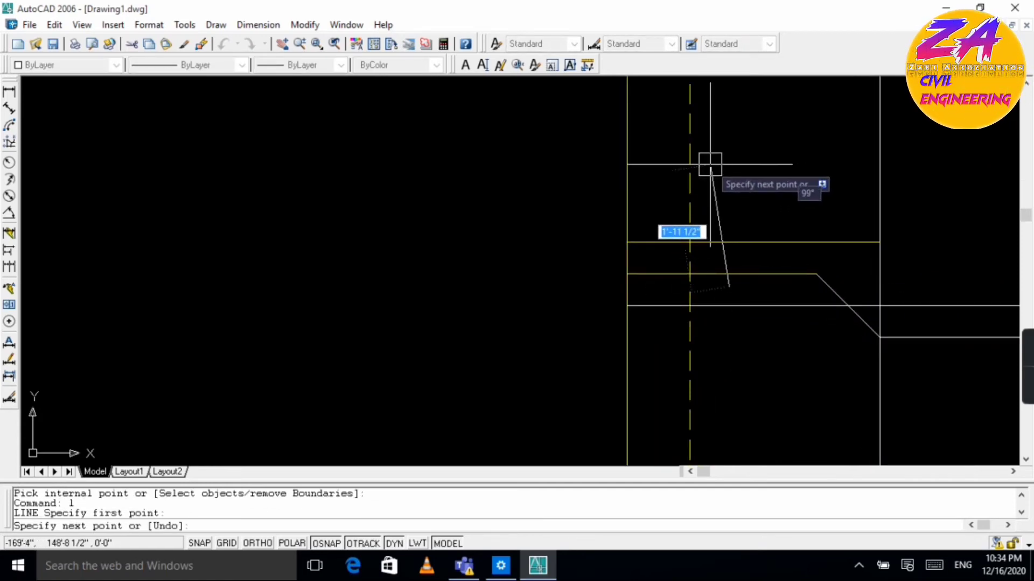
key(F8)
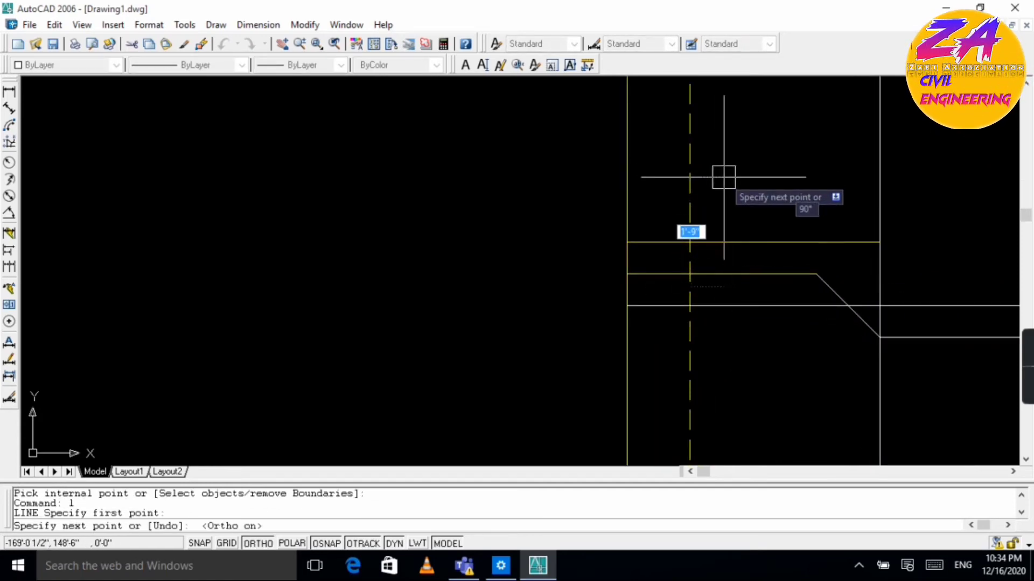
click(727, 178)
click(786, 178)
key(Escape)
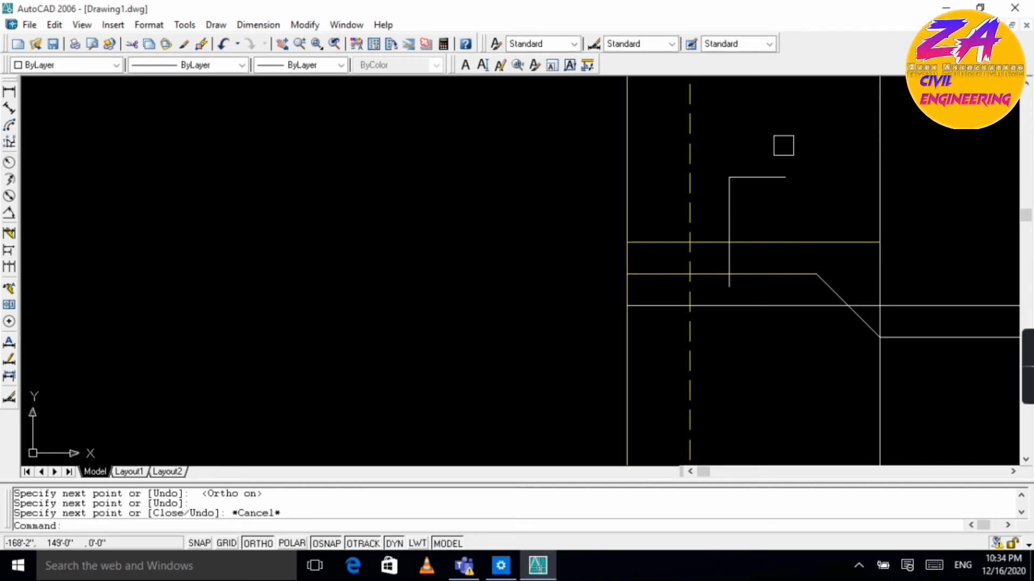
Step: Copy the circled "d" by the circle's left quadrant to the free end of the new leader's horizontal leg
scroll(918, 125, down, 6)
scroll(916, 122, up, 6)
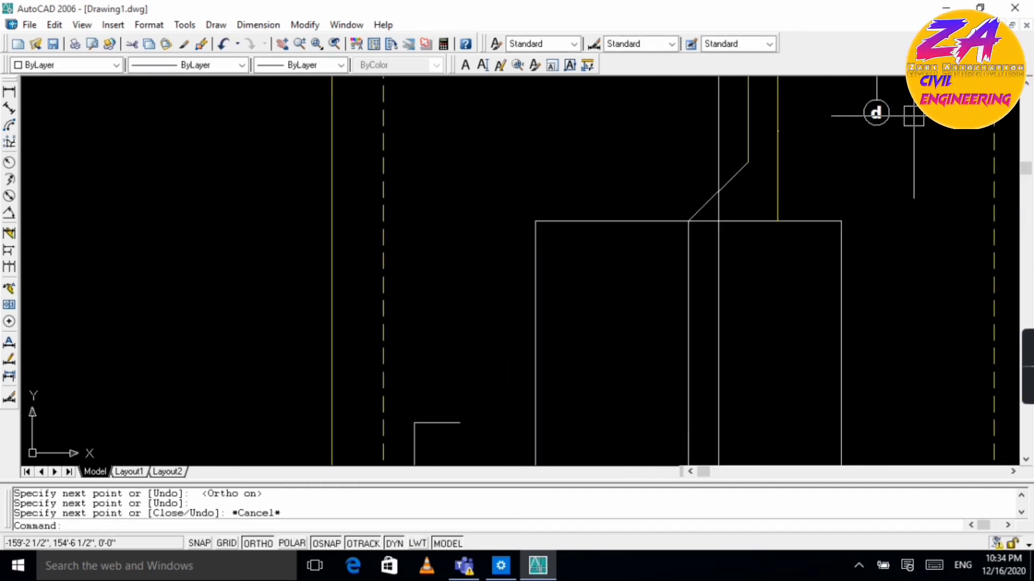
click(876, 113)
click(849, 127)
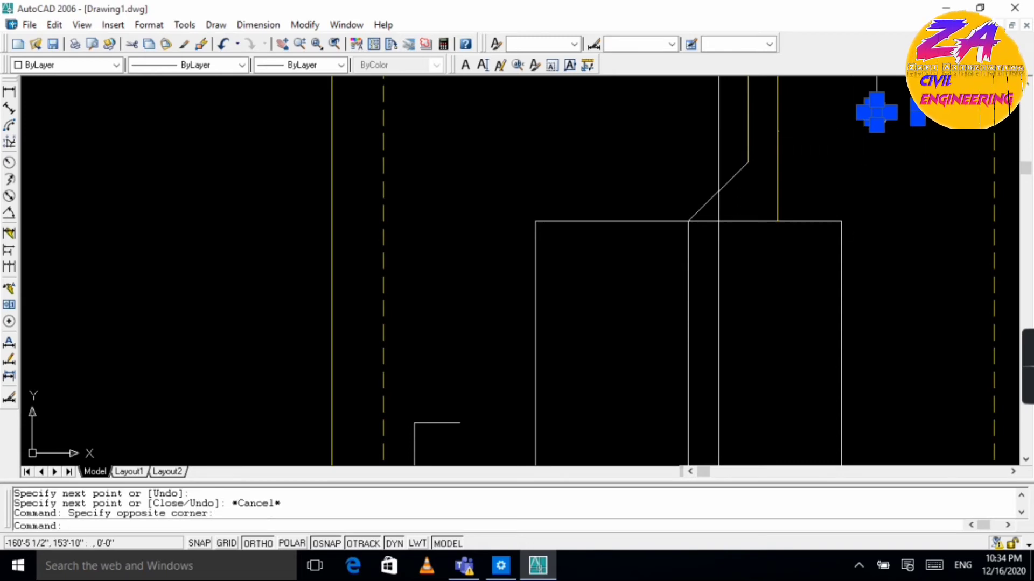
text(co)
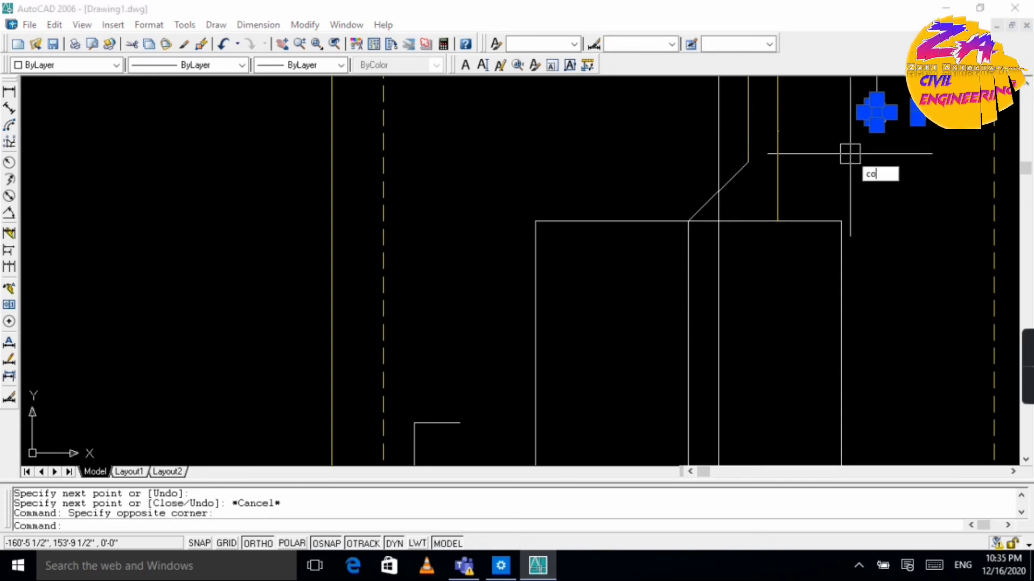
key(Return)
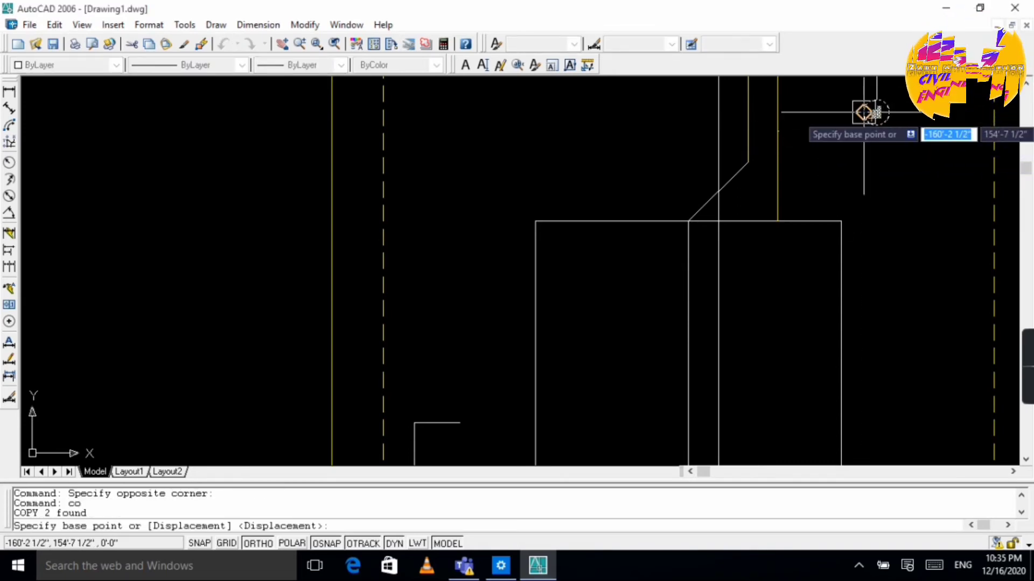
click(876, 114)
click(459, 424)
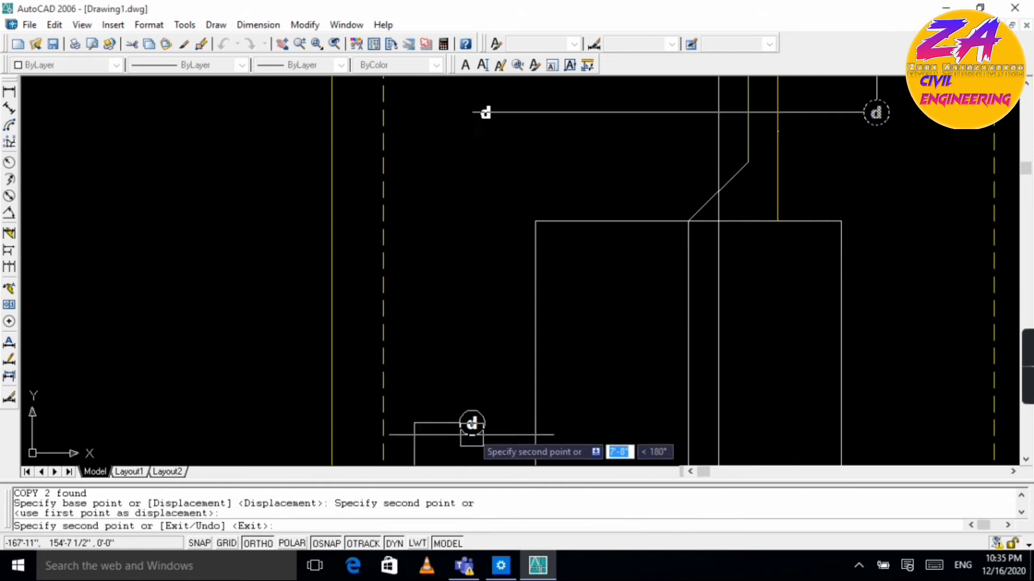
key(Escape)
Step: Change the letter in the copied circle to "m"
scroll(473, 422, up, 5)
double_click(474, 402)
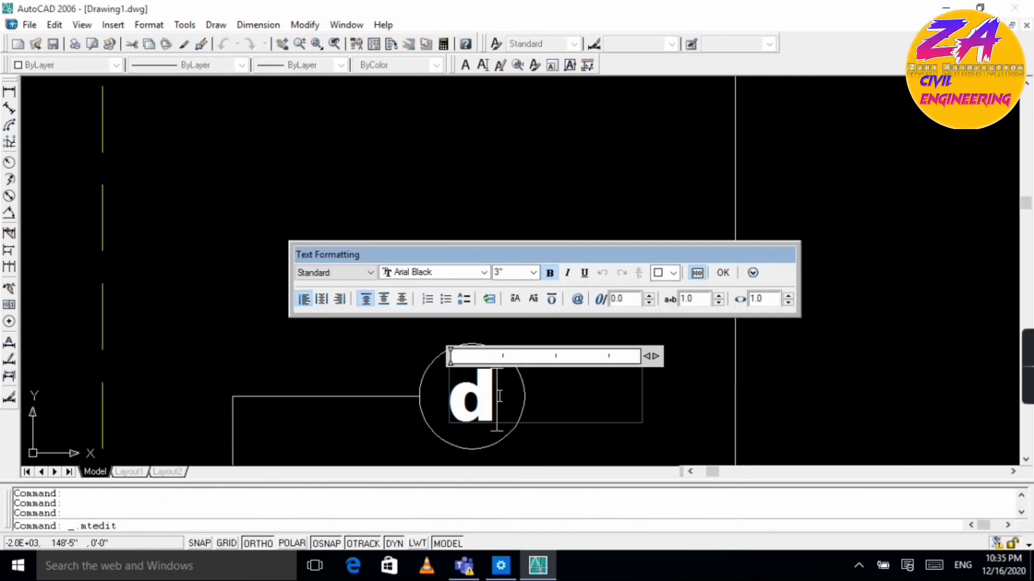
key(BackSpace)
key(BackSpace)
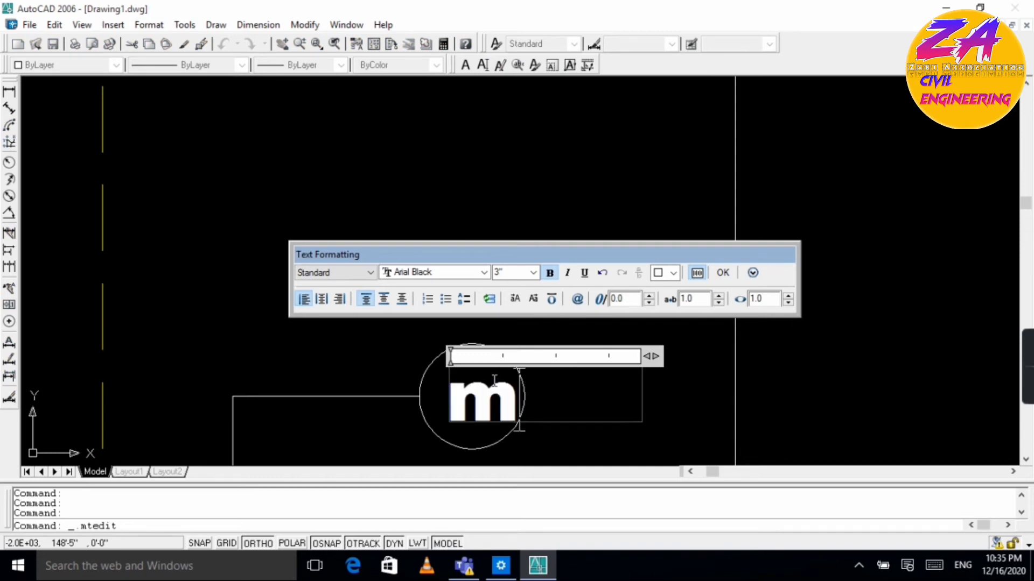
click(723, 273)
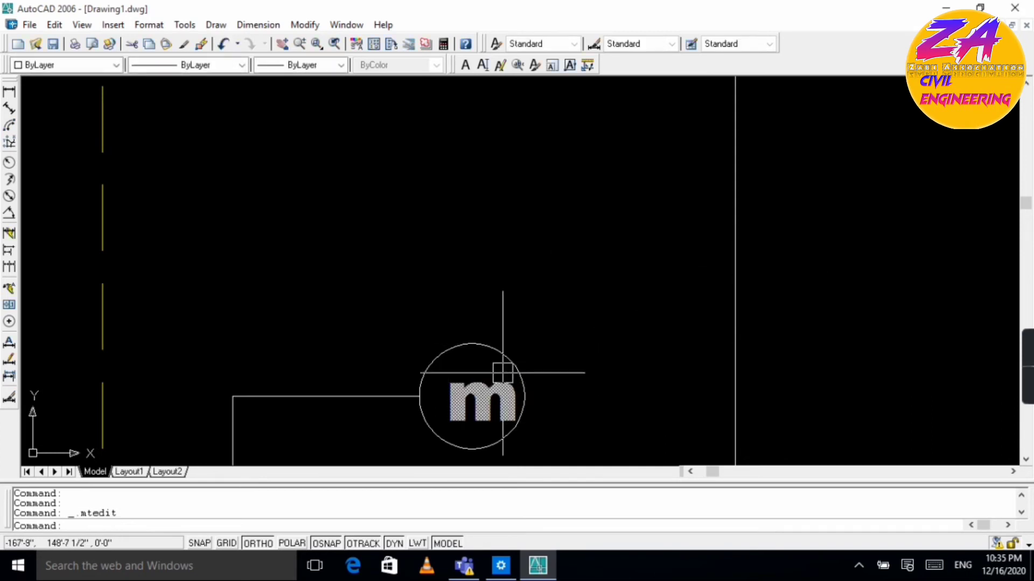
Step: Change the color of the left panel's circled "d", its leader and the two solid dots to Magenta
scroll(503, 374, down, 5)
scroll(604, 311, up, 2)
scroll(604, 310, up, 1)
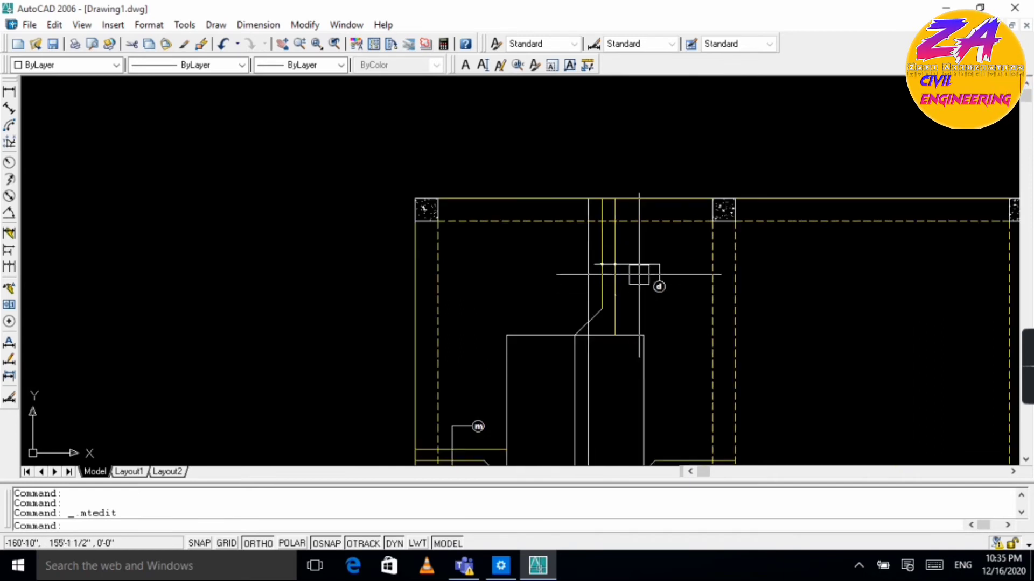
click(654, 267)
scroll(649, 269, up, 3)
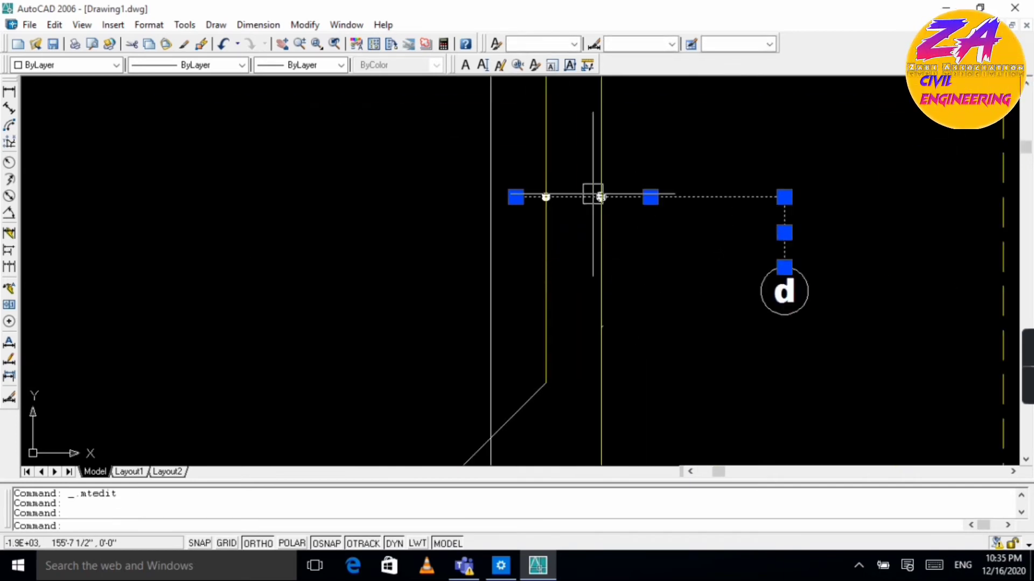
scroll(593, 194, up, 4)
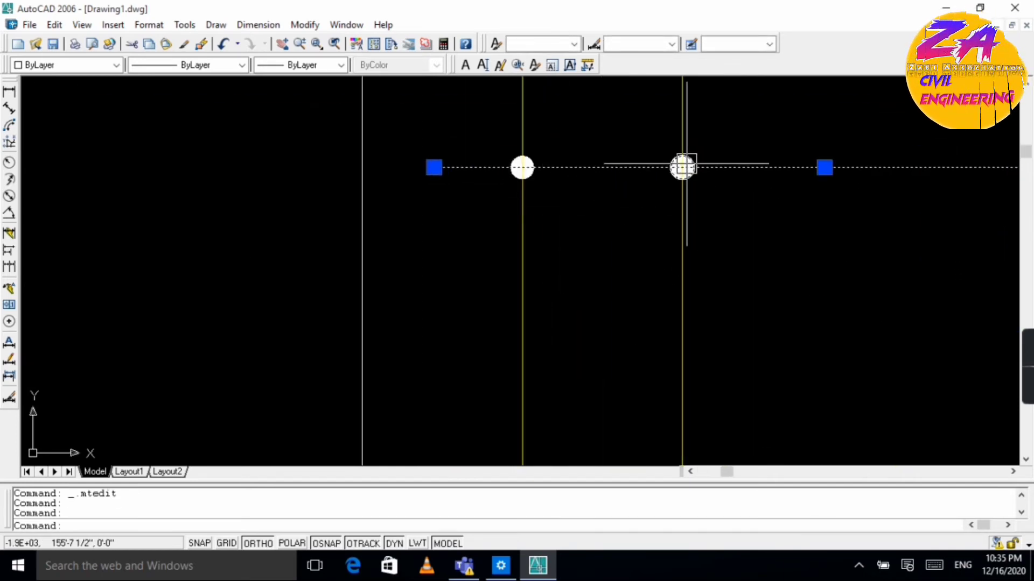
scroll(775, 231, down, 3)
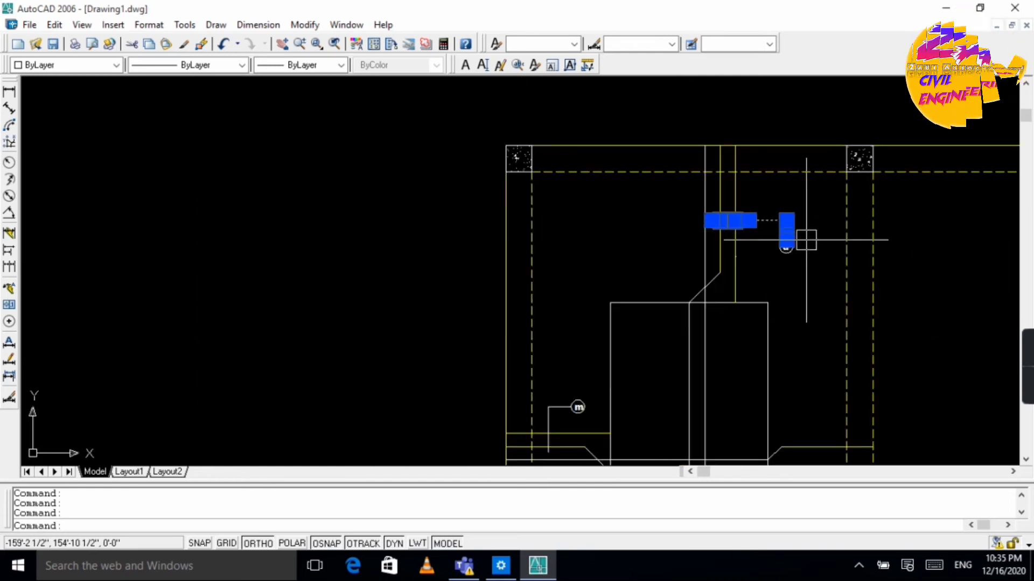
scroll(770, 214, up, 3)
click(763, 205)
click(621, 286)
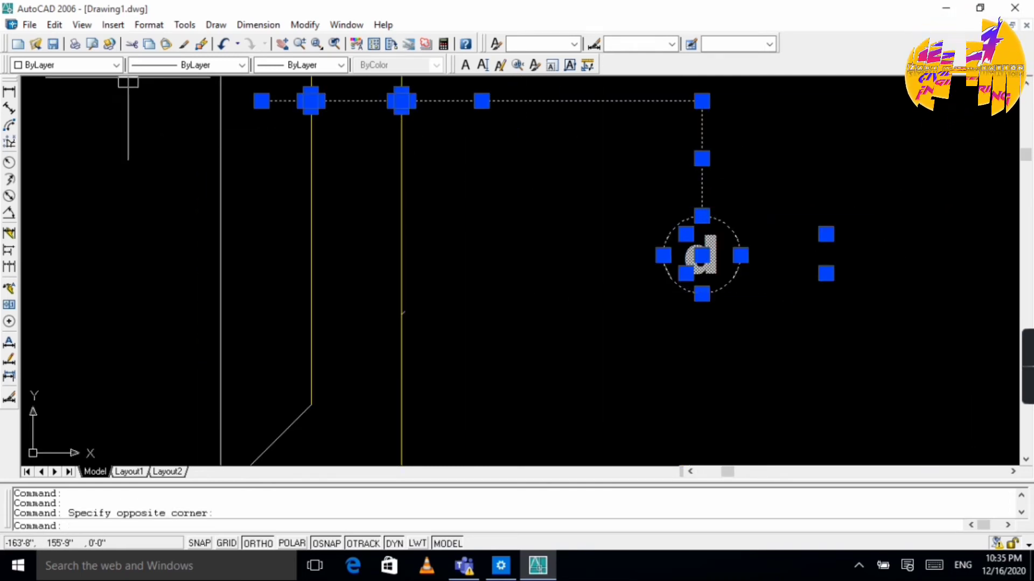
click(116, 66)
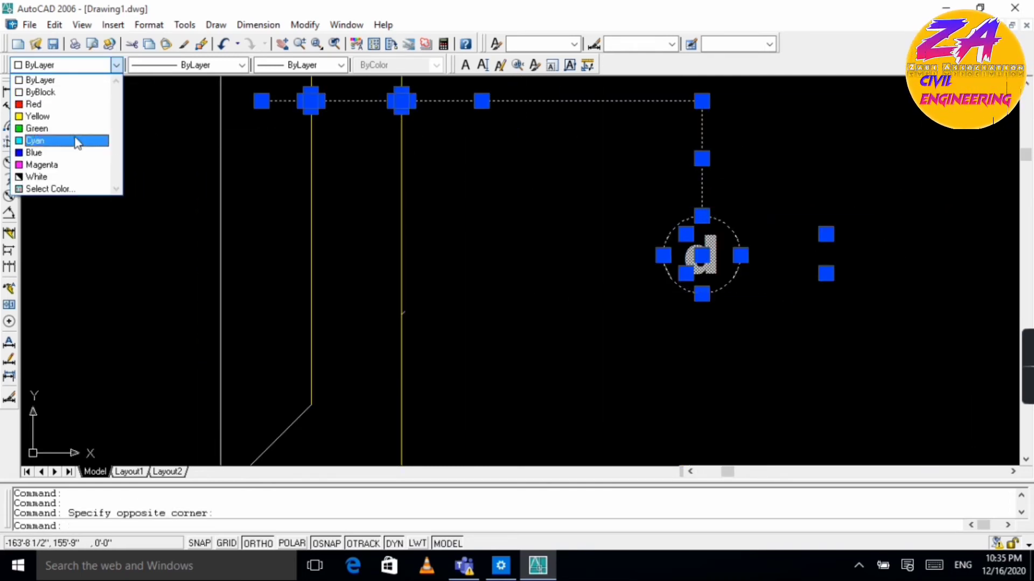
click(75, 164)
scroll(364, 229, down, 2)
key(Escape)
scroll(380, 247, down, 4)
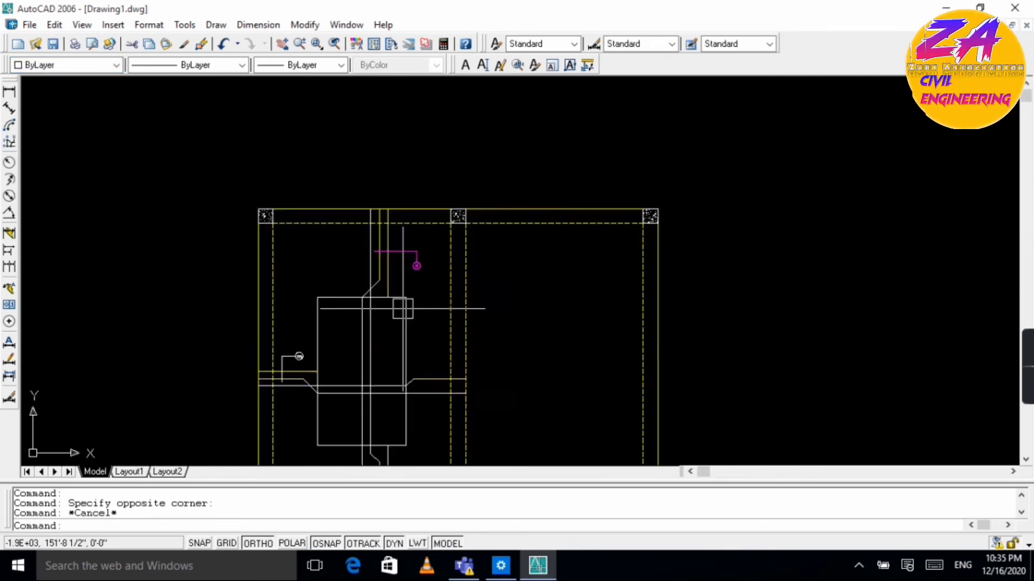
Step: Place a vertical linear dimension in the right panel between the upper and lower dashed lines
scroll(403, 309, down, 1)
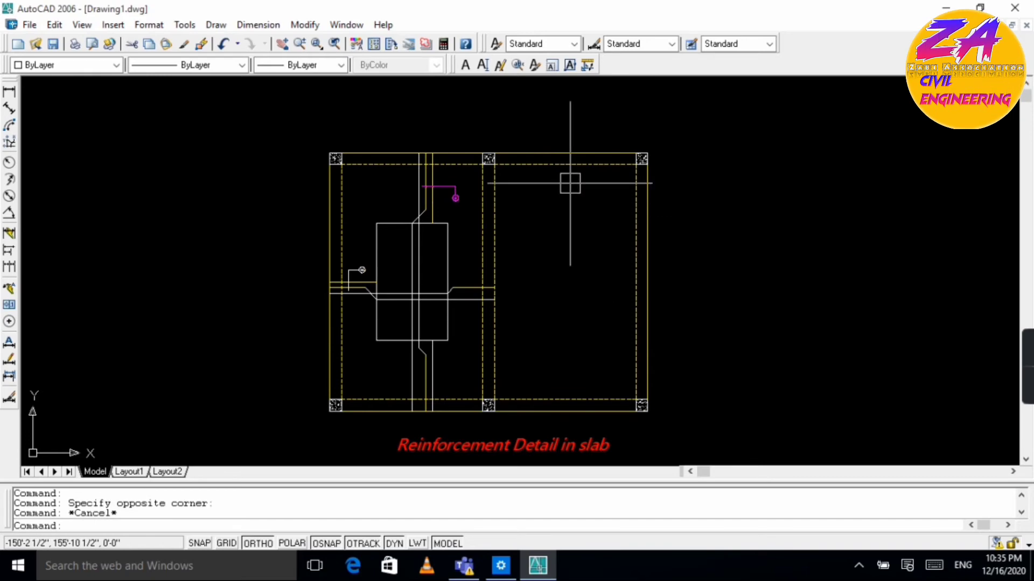
click(269, 24)
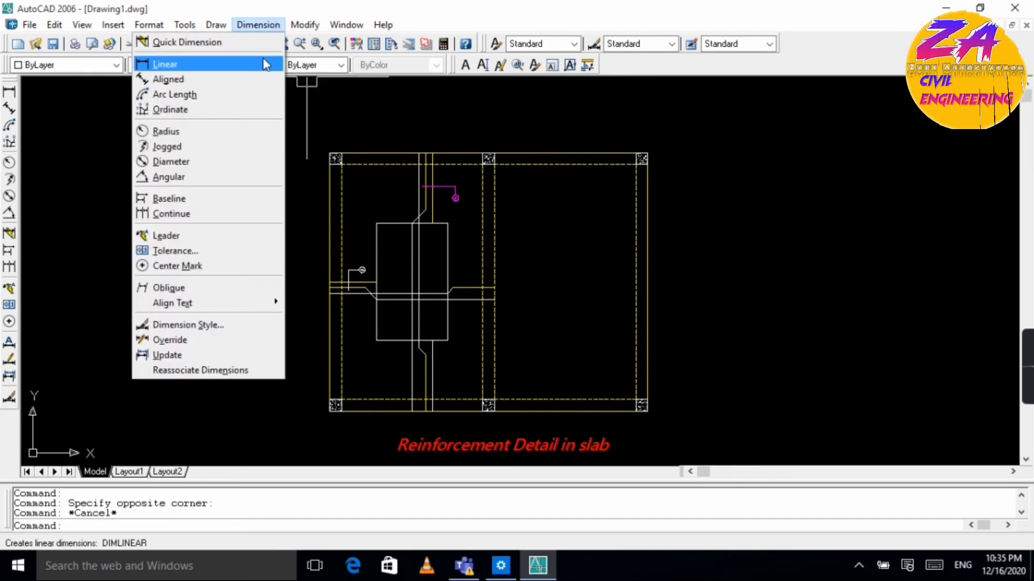
click(237, 62)
click(565, 165)
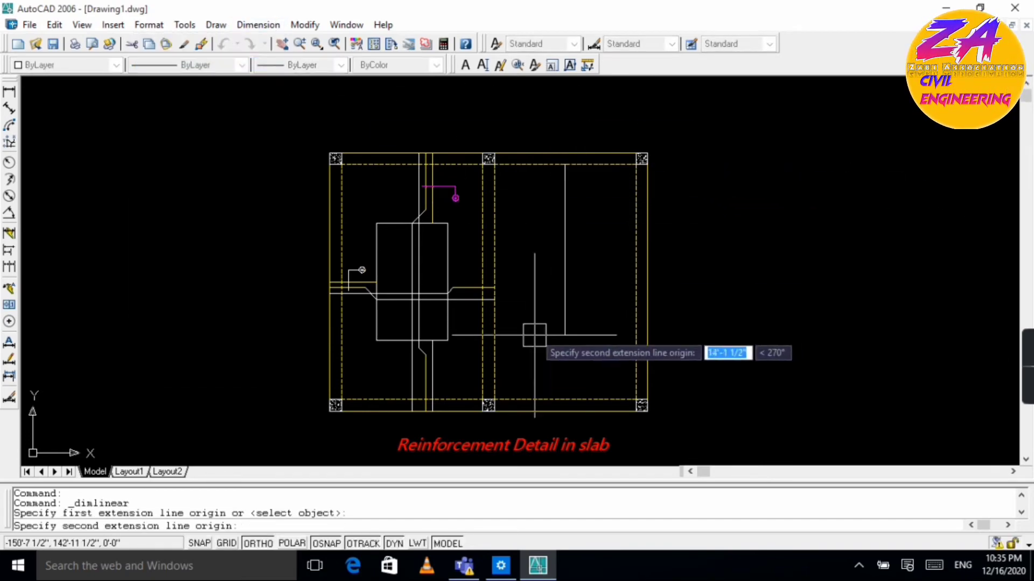
click(569, 399)
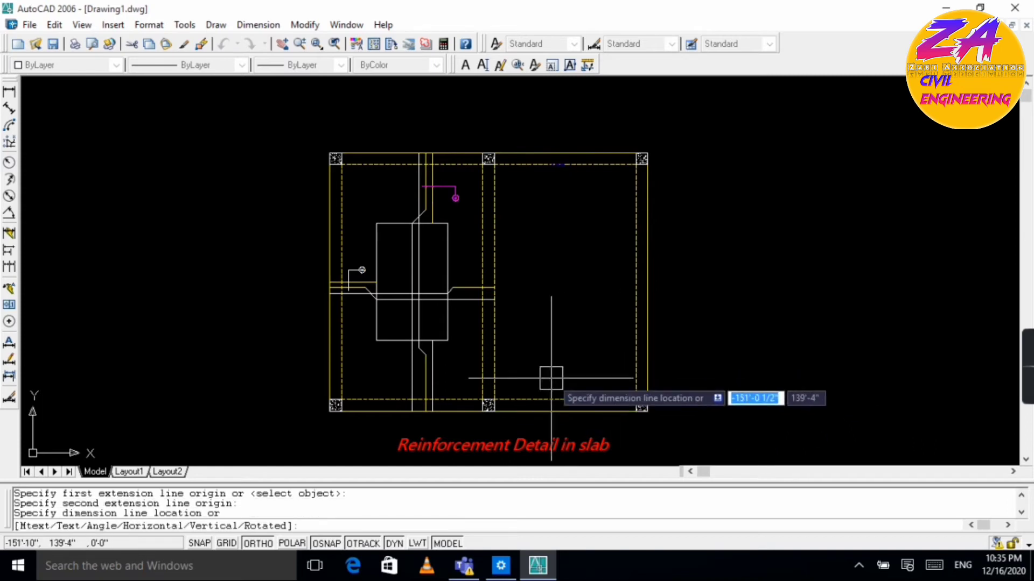
click(550, 380)
key(Escape)
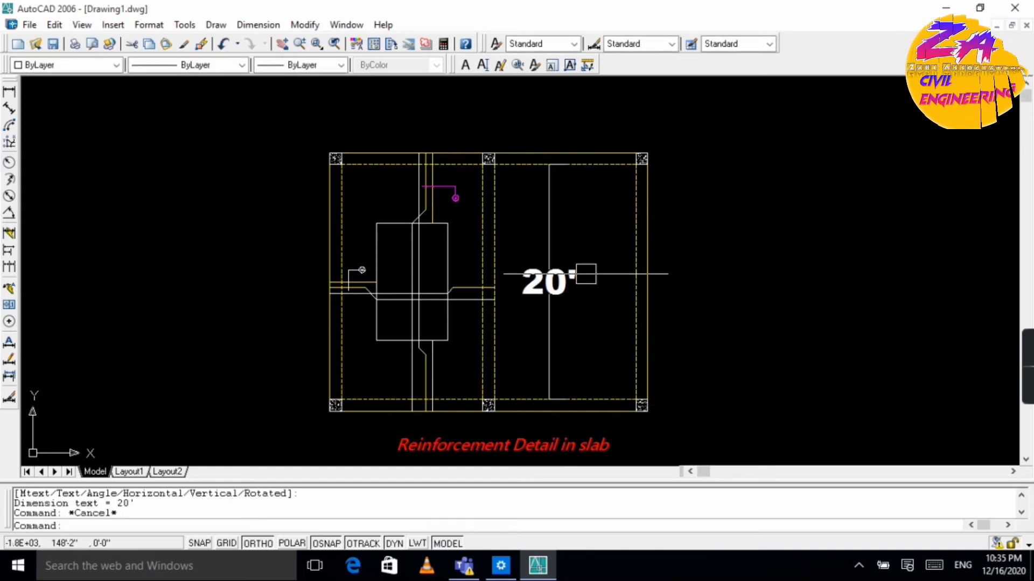
Step: Place a horizontal linear dimension across the right panel's clear width, below its upper dashed line
key(Return)
click(563, 164)
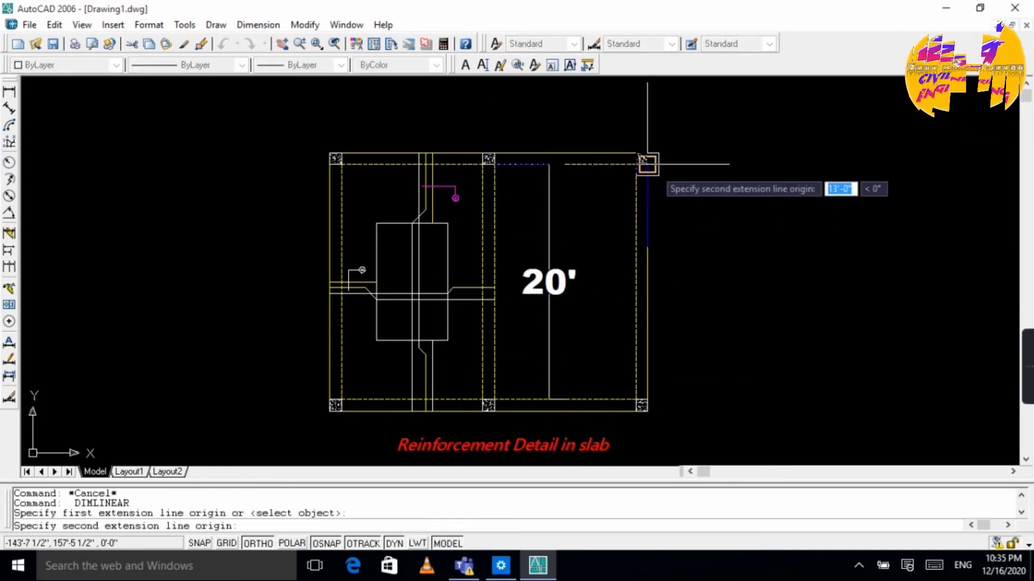
click(636, 164)
click(613, 218)
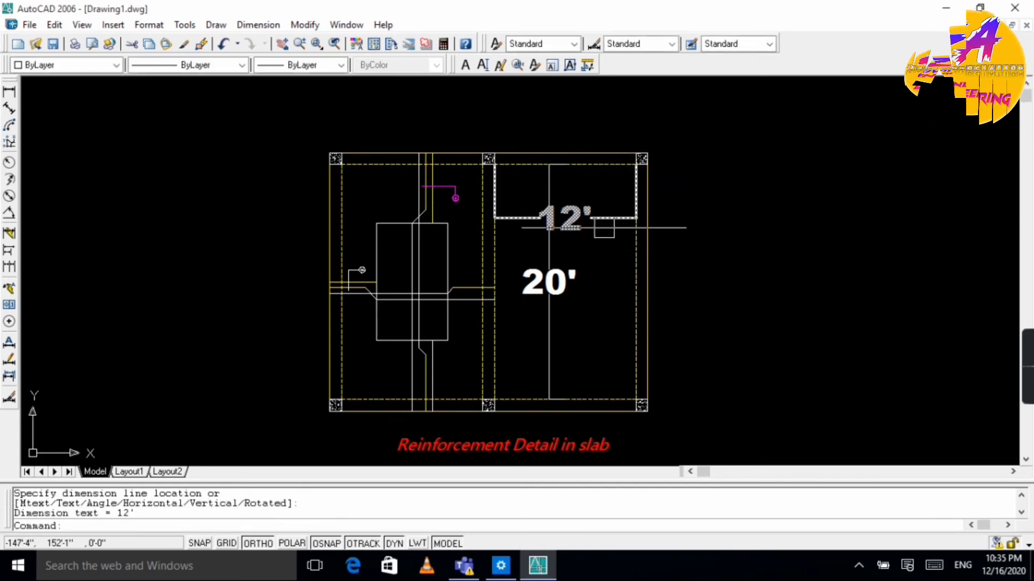
key(Escape)
Step: Erase the horizontal and vertical dimensions in the right panel
click(584, 205)
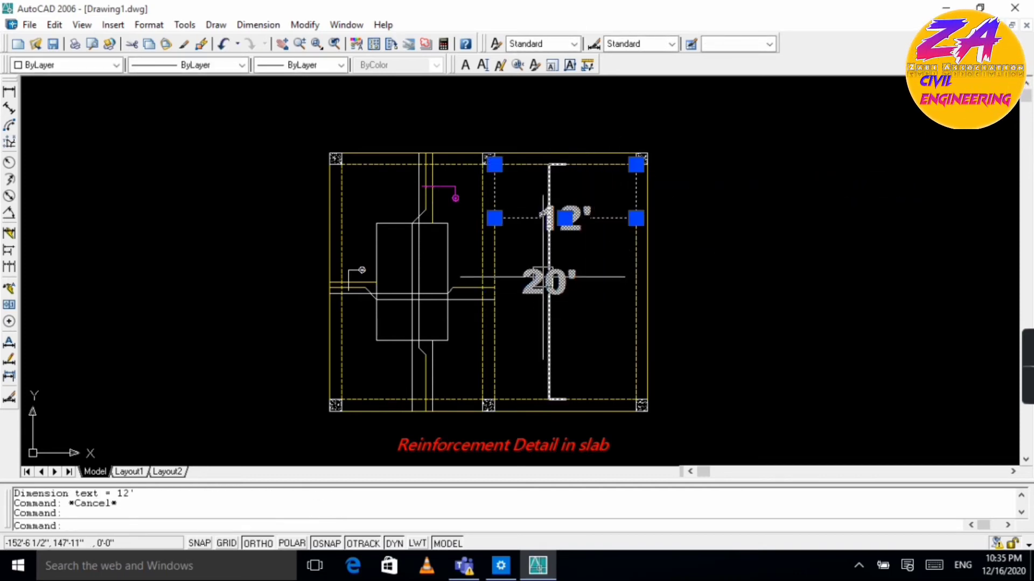
click(542, 277)
text(e)
key(Return)
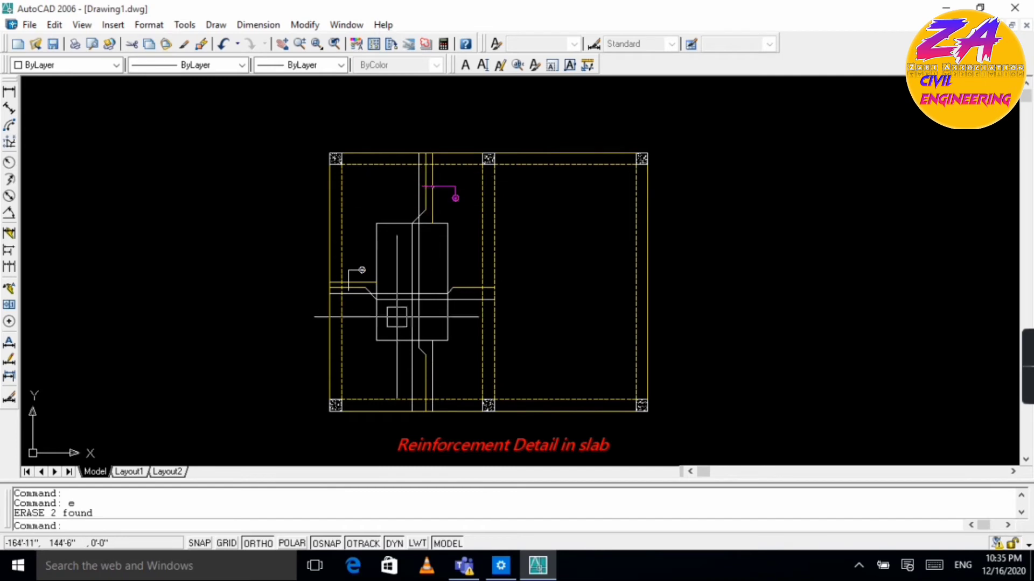
Step: Copy the left panel's inner rectangle into the right panel, from the upper-left column's inner corner to the upper middle column's matching corner
scroll(415, 203, up, 2)
scroll(436, 212, down, 4)
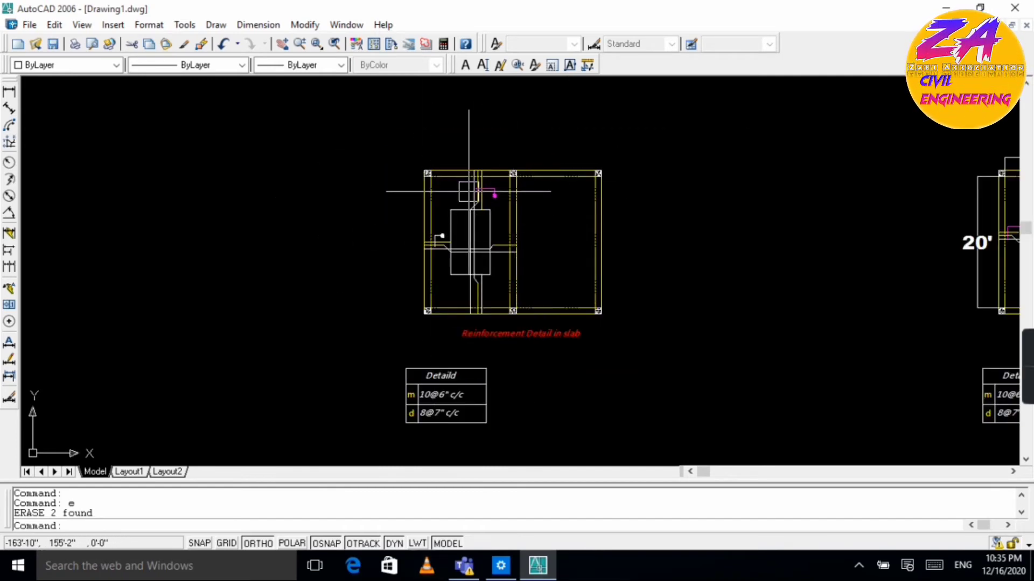
scroll(468, 191, up, 2)
click(454, 214)
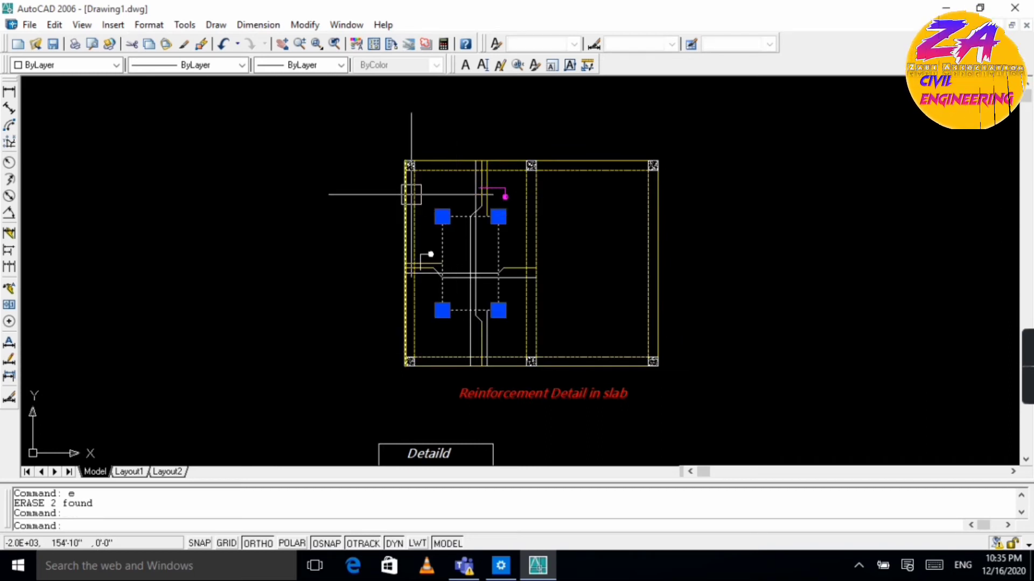
text(o)
key(Return)
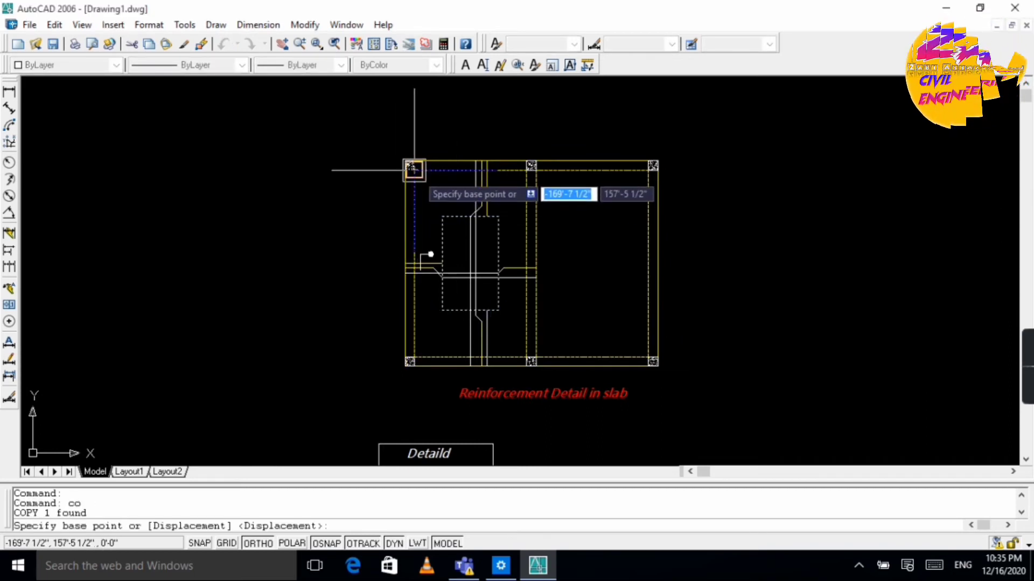
click(410, 166)
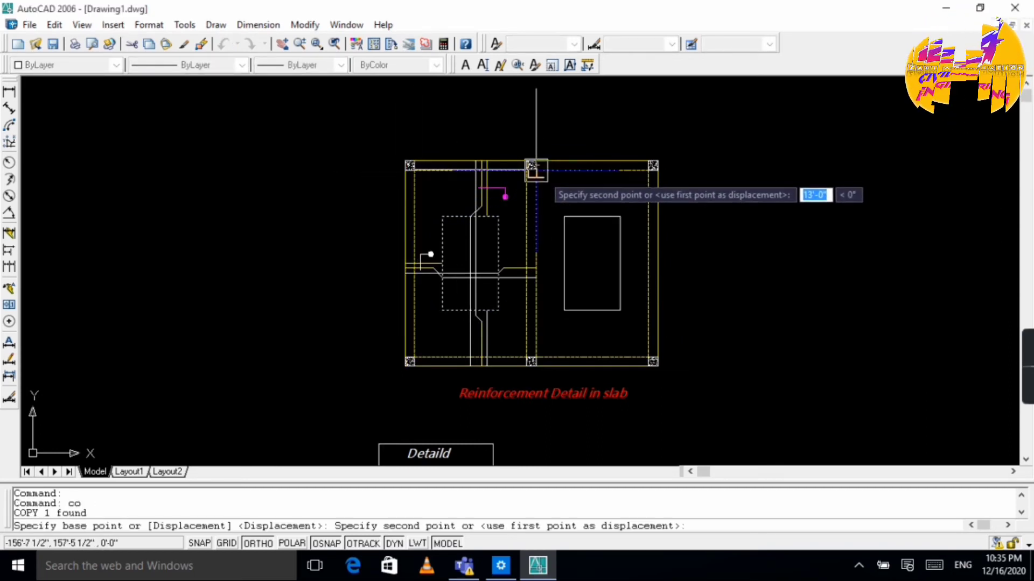
click(532, 169)
key(Escape)
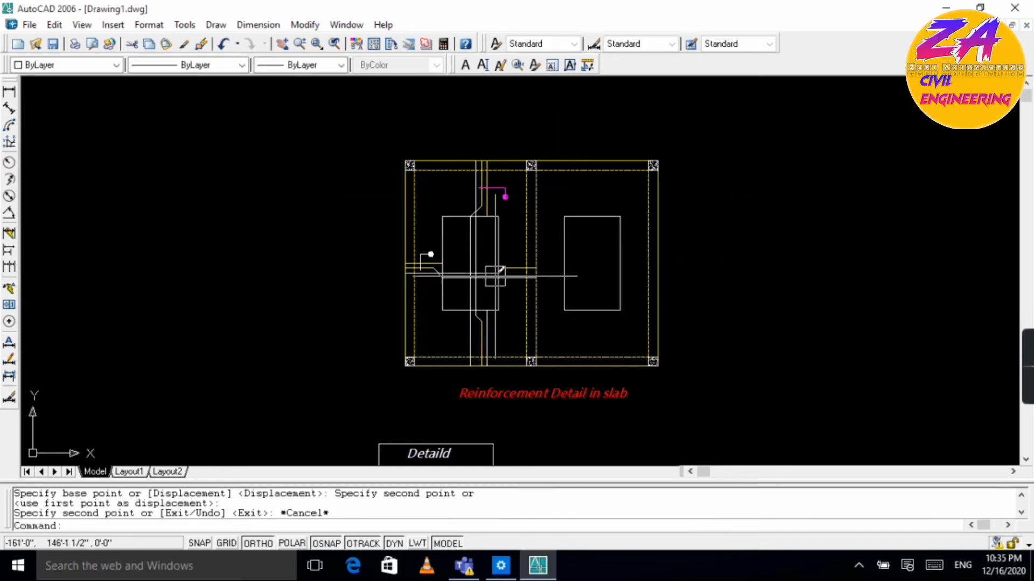
Step: Copy the left panel's vertical bars, bend segments and magenta "d" leader into the right panel, matching the inner corners of the upper-left and middle columns
scroll(469, 202, up, 5)
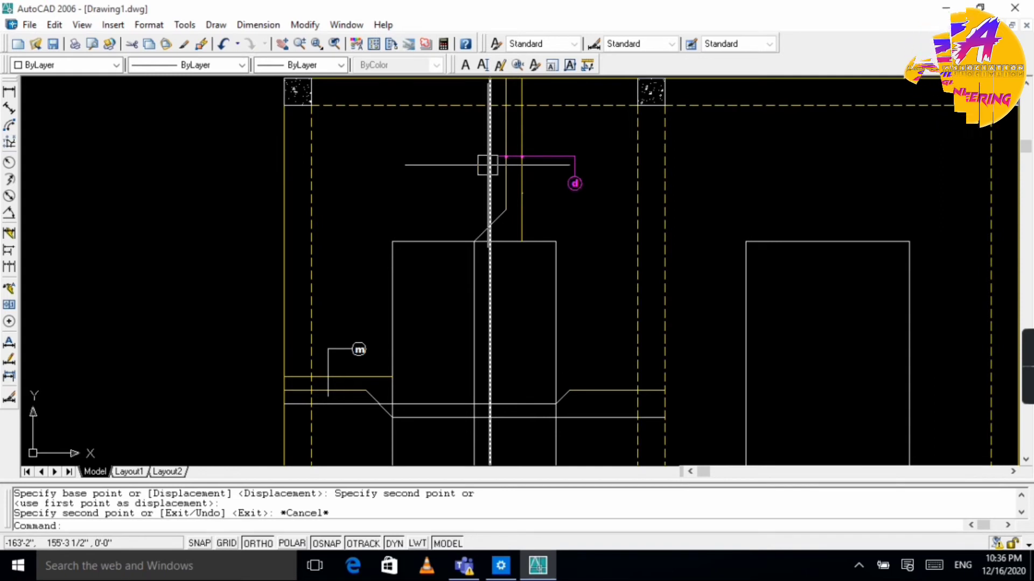
click(525, 158)
click(525, 133)
click(505, 133)
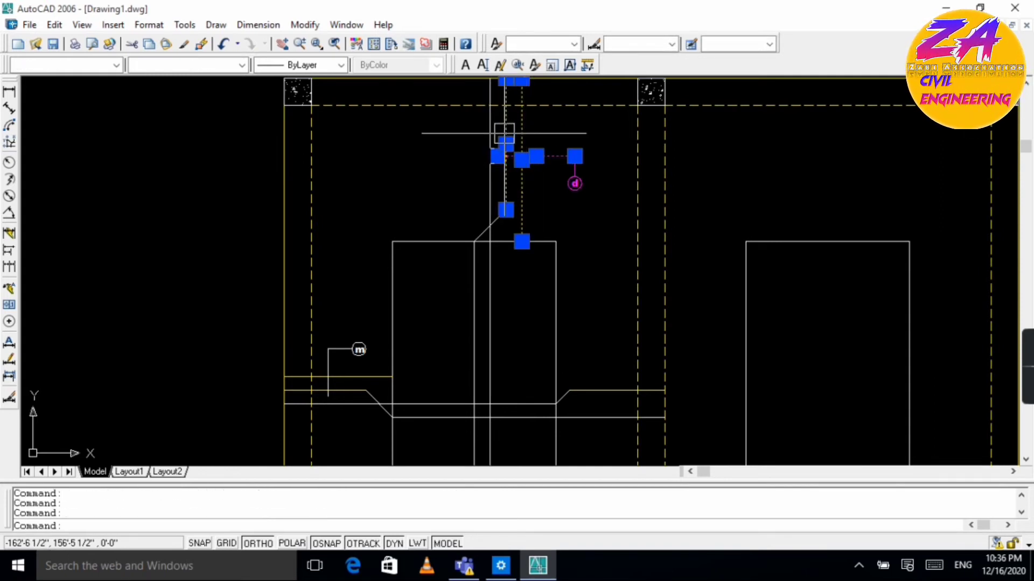
scroll(488, 228, up, 3)
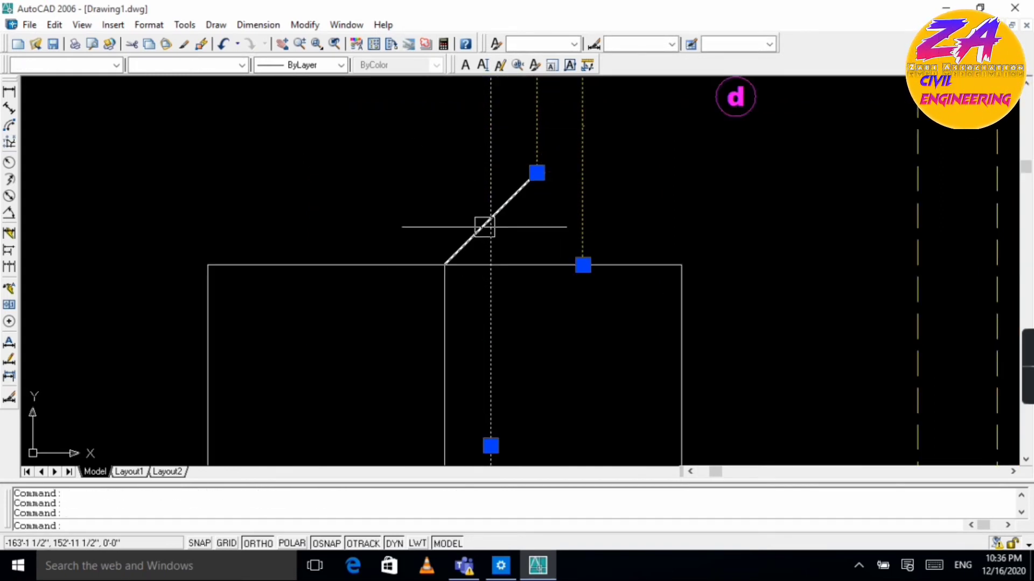
click(481, 228)
scroll(443, 310, down, 6)
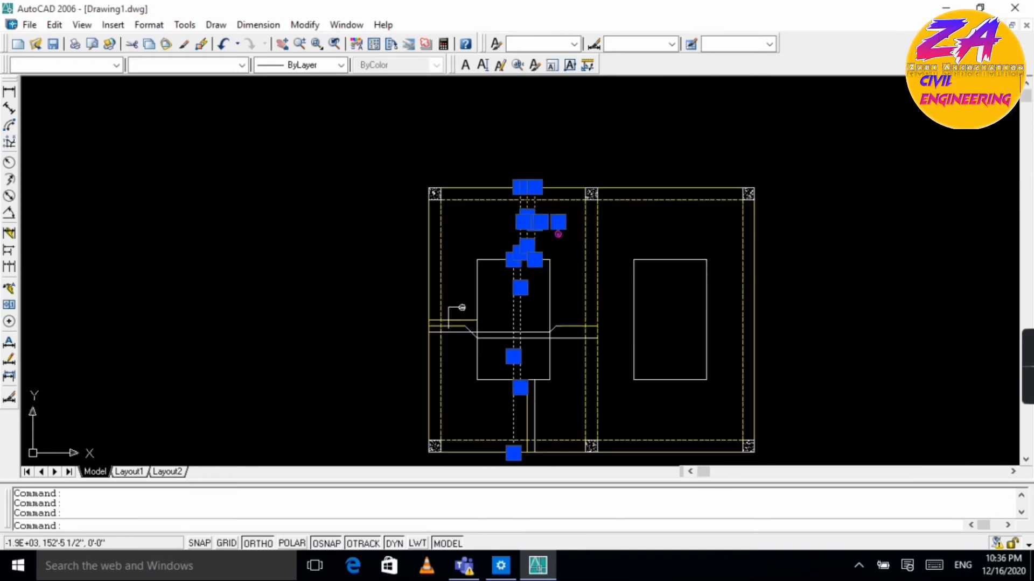
scroll(552, 208, up, 4)
click(602, 301)
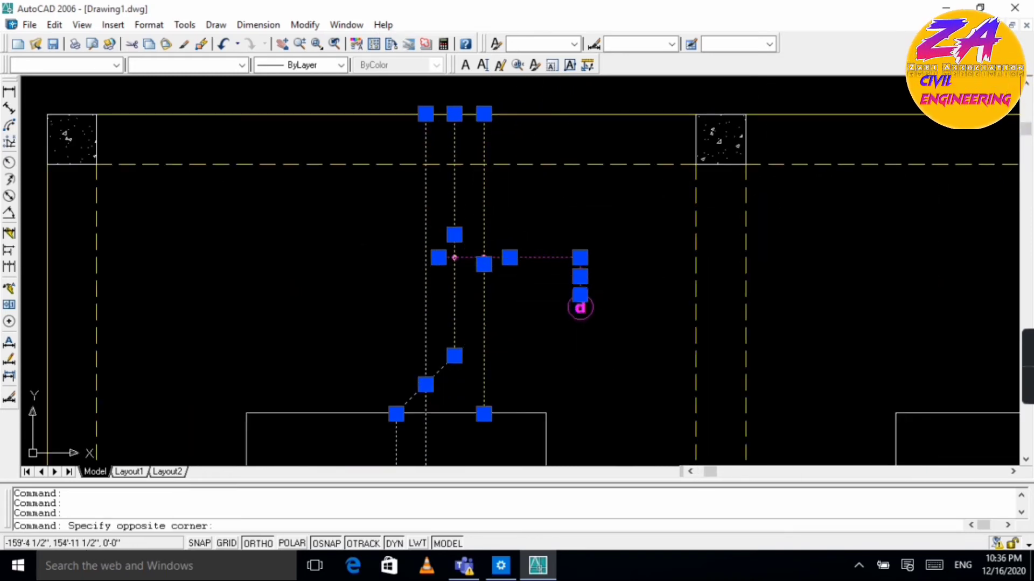
click(548, 330)
scroll(487, 430, down, 6)
scroll(465, 424, down, 3)
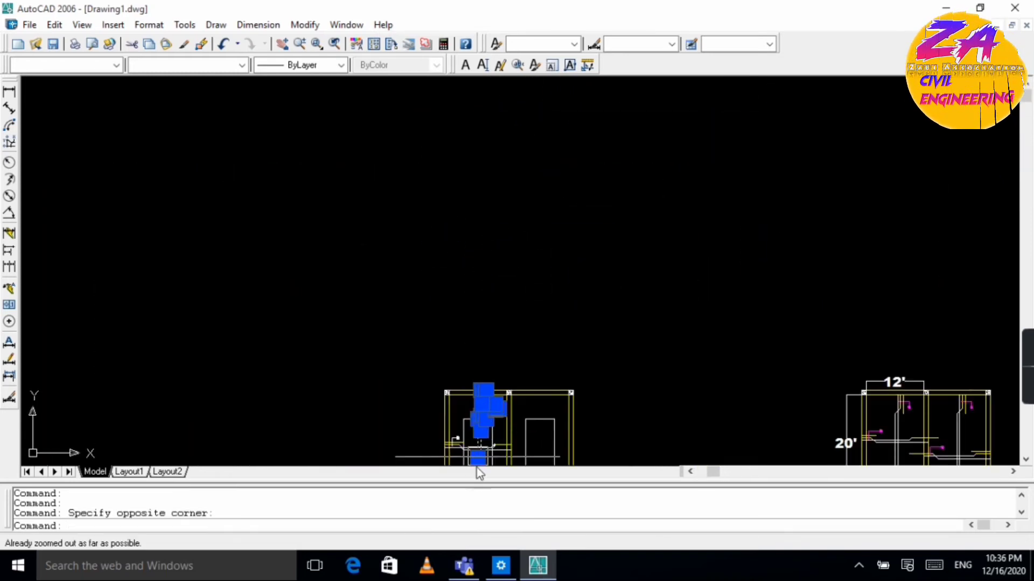
scroll(461, 434, up, 5)
scroll(538, 388, down, 6)
scroll(541, 450, up, 8)
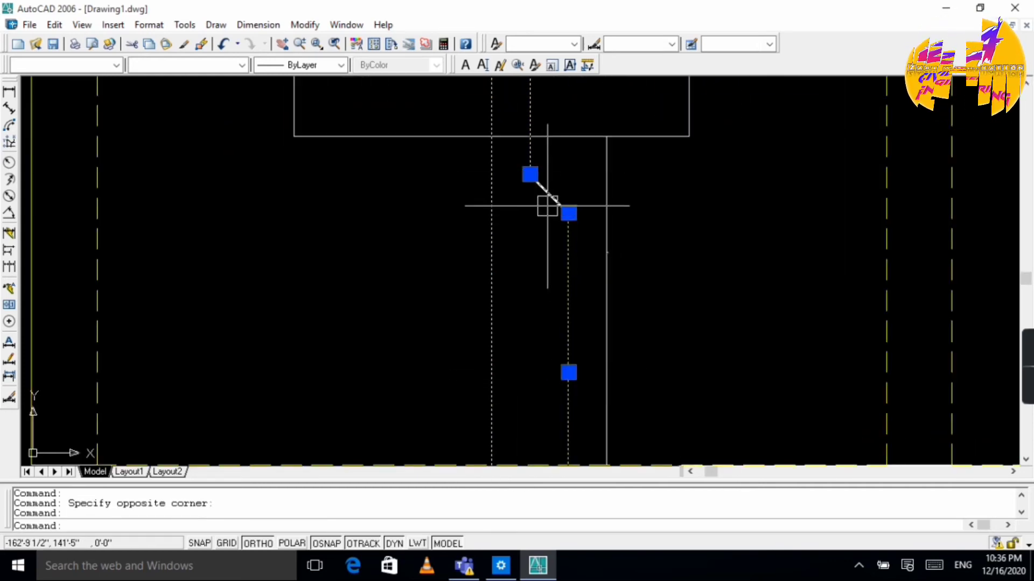
key(ctrl+1)
scroll(608, 221, down, 4)
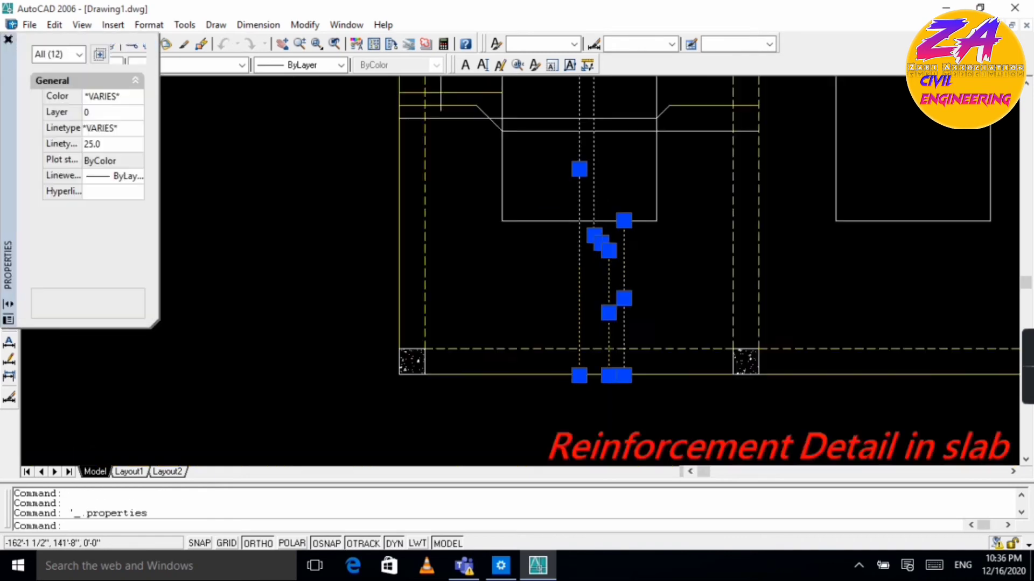
scroll(618, 289, up, 5)
scroll(618, 289, down, 5)
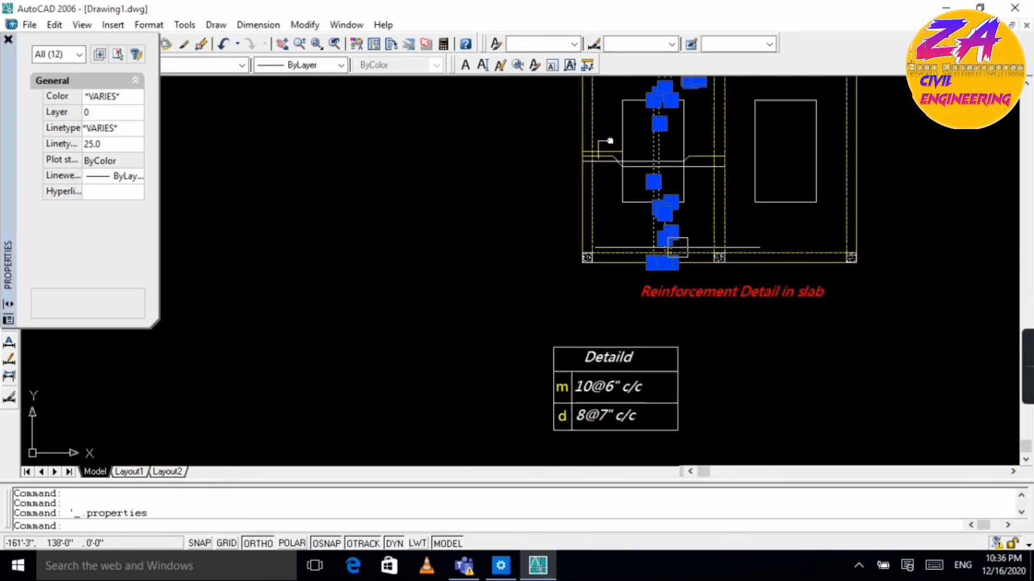
text(co)
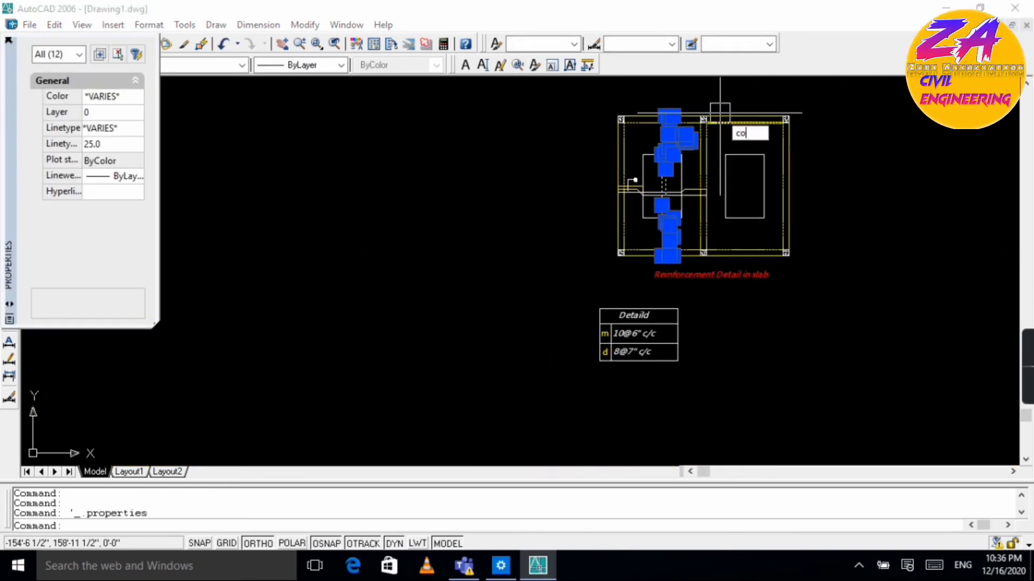
key(Return)
scroll(603, 133, up, 5)
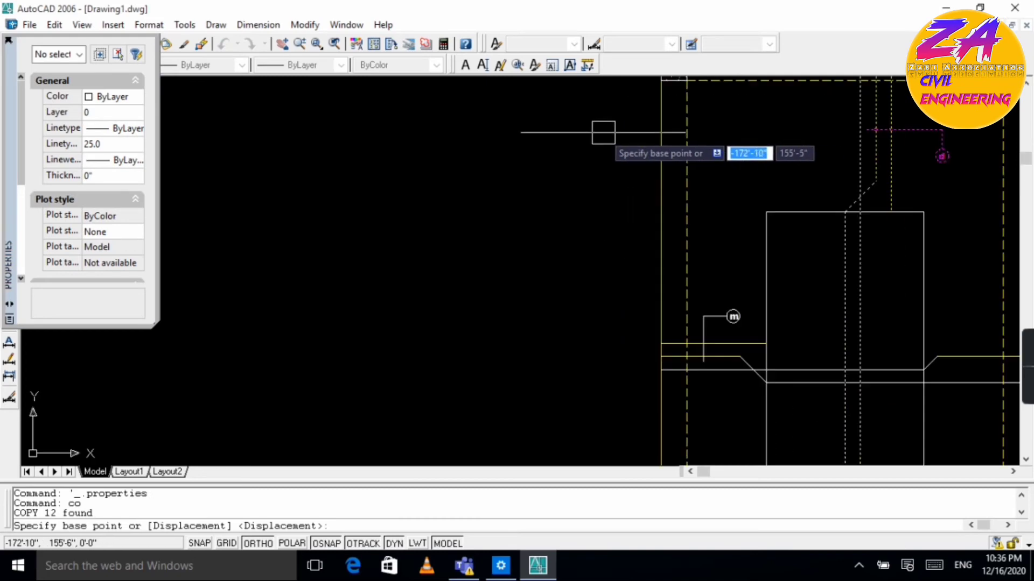
click(684, 82)
scroll(856, 142, down, 5)
scroll(826, 106, up, 5)
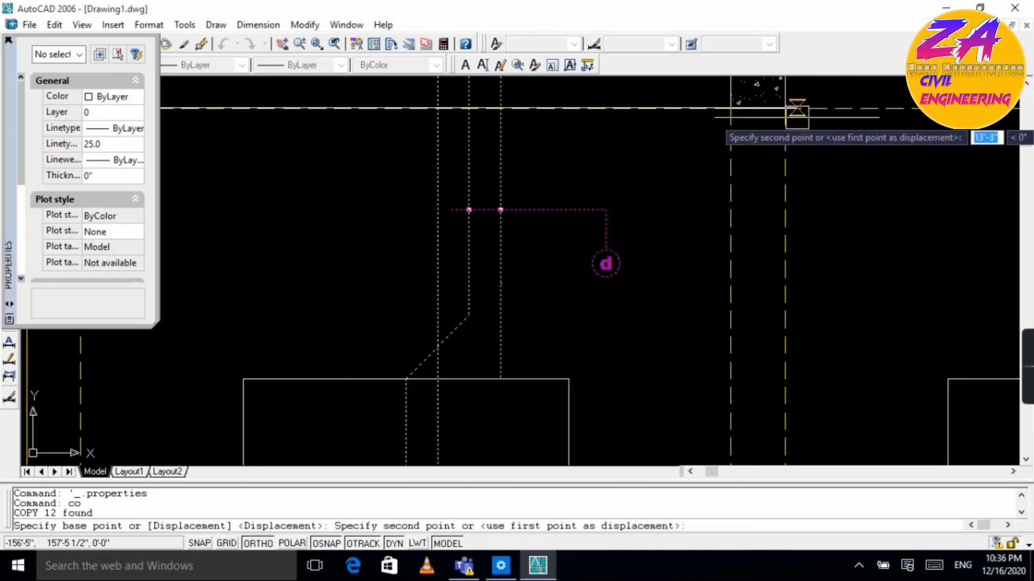
click(785, 108)
key(Escape)
scroll(775, 107, down, 5)
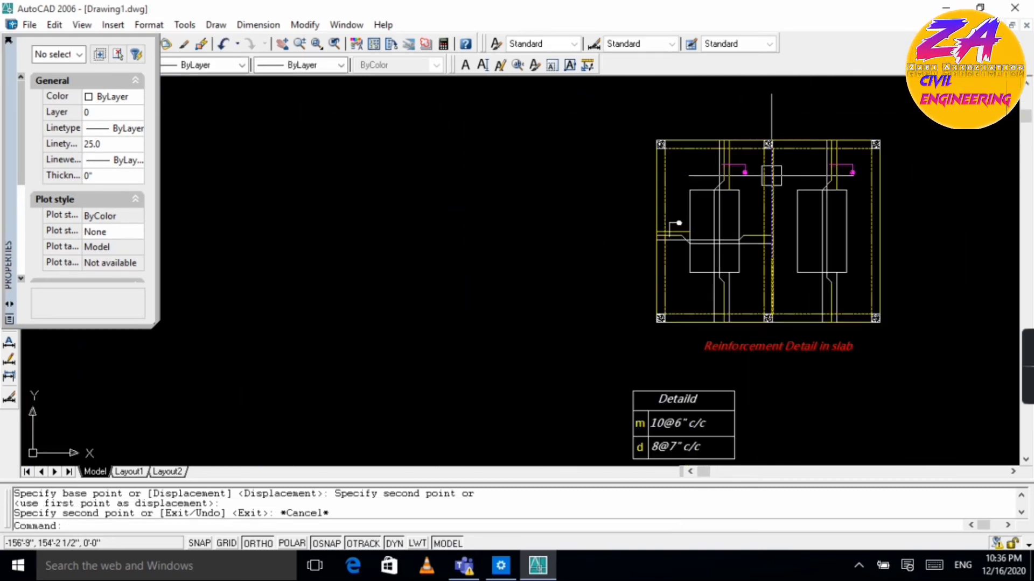
click(8, 38)
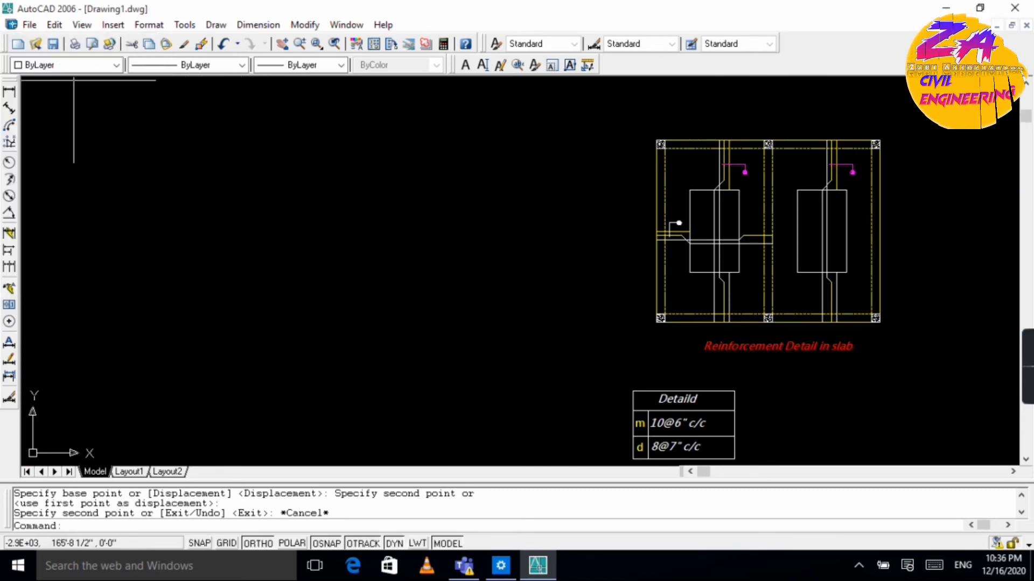
Step: Draw a horizontal bar line across the right panel's lower half, from the middle beam's right dashed line to the outer right edge
scroll(837, 171, up, 3)
scroll(674, 376, down, 2)
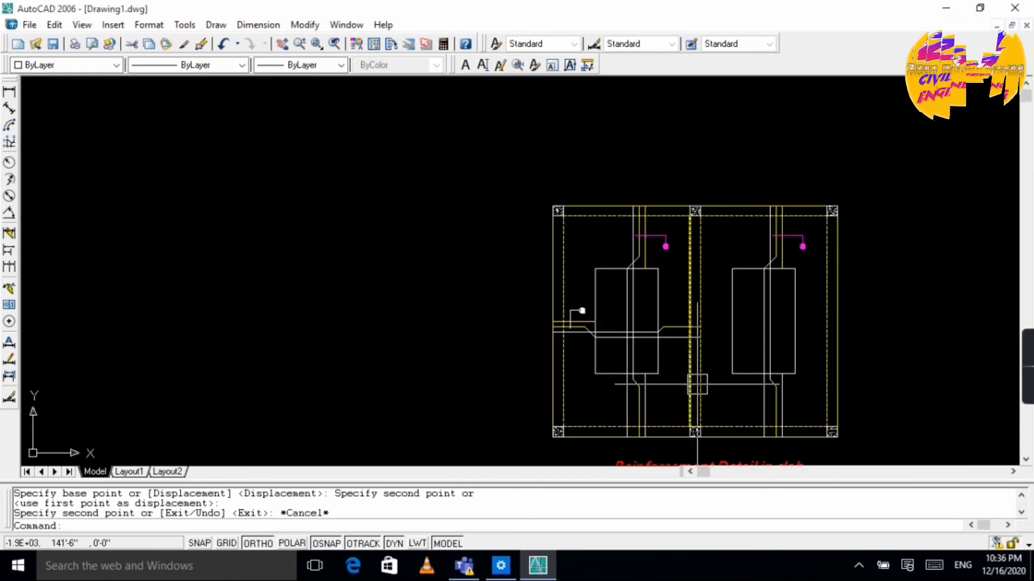
scroll(695, 377, up, 1)
text(l)
key(Return)
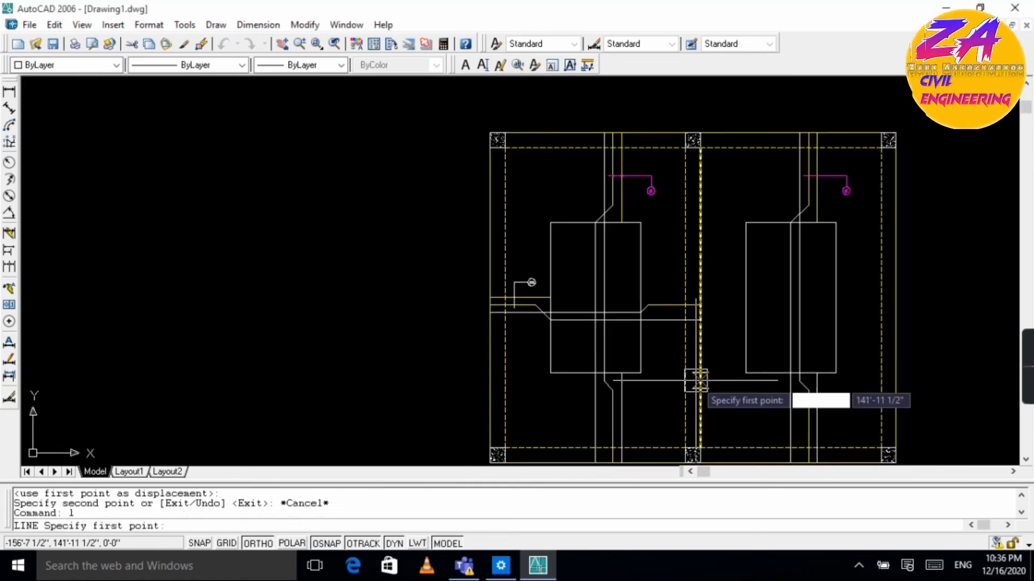
click(701, 344)
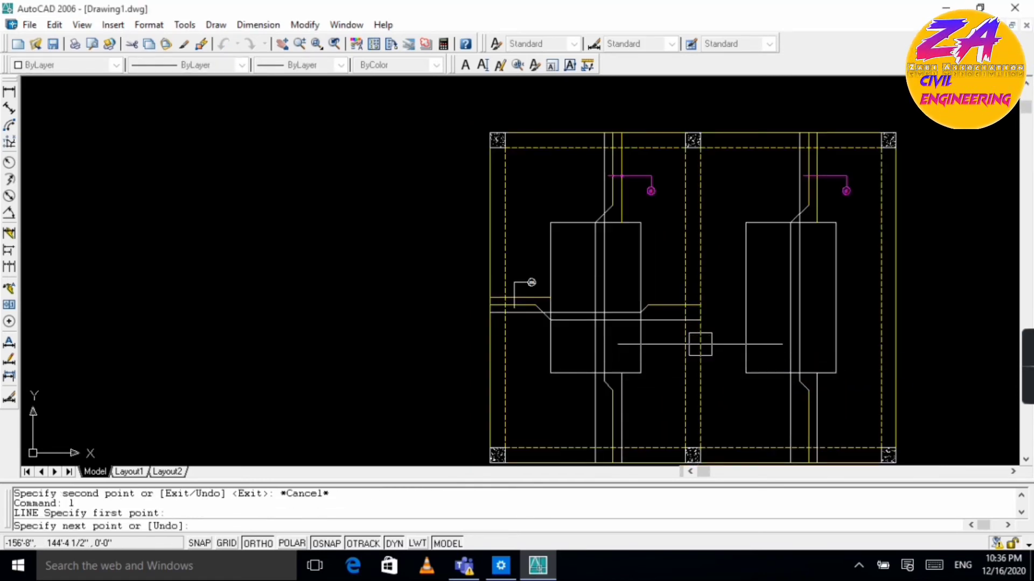
key(Escape)
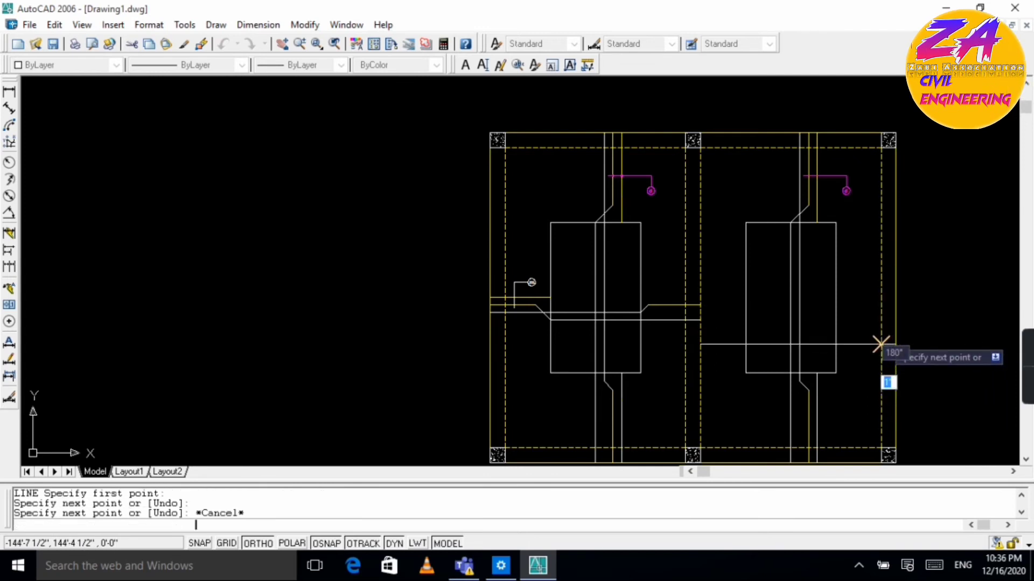
text(o)
key(Return)
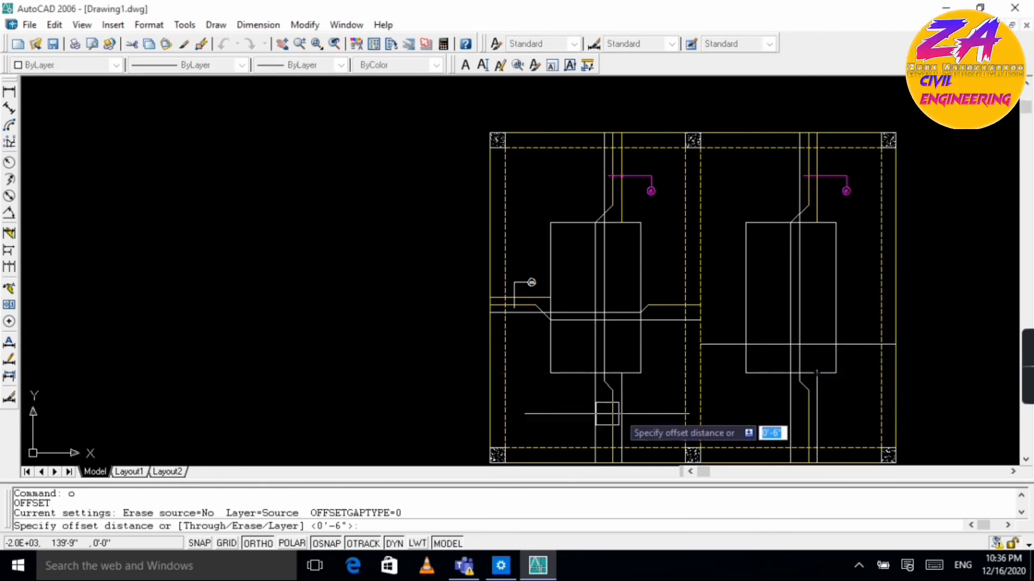
scroll(592, 428, down, 4)
scroll(584, 460, up, 3)
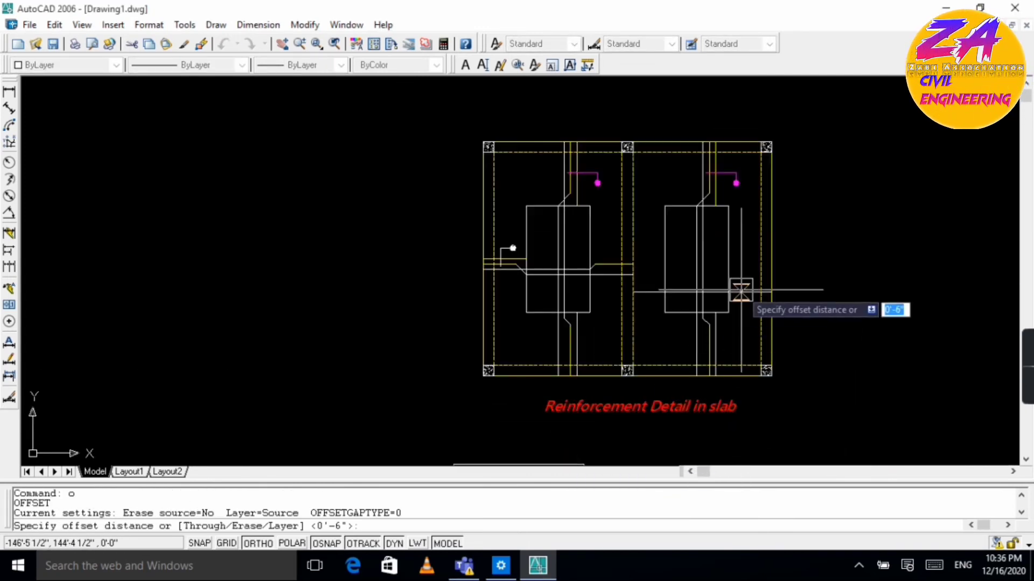
key(Escape)
key(Escape)
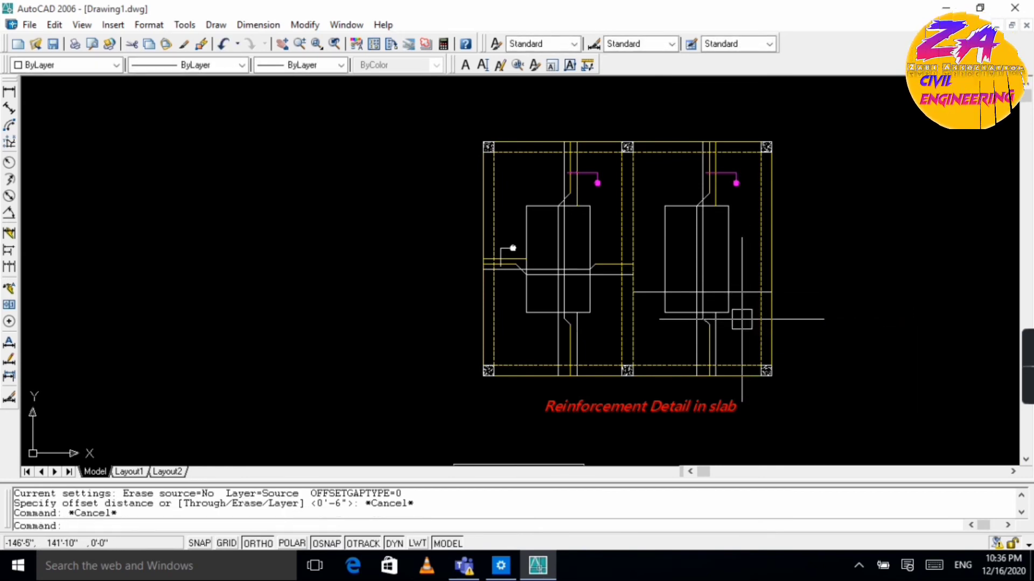
Step: Offset the right panel's horizontal bar line downward by 6" three times in succession
text(o)
key(Return)
key(Return)
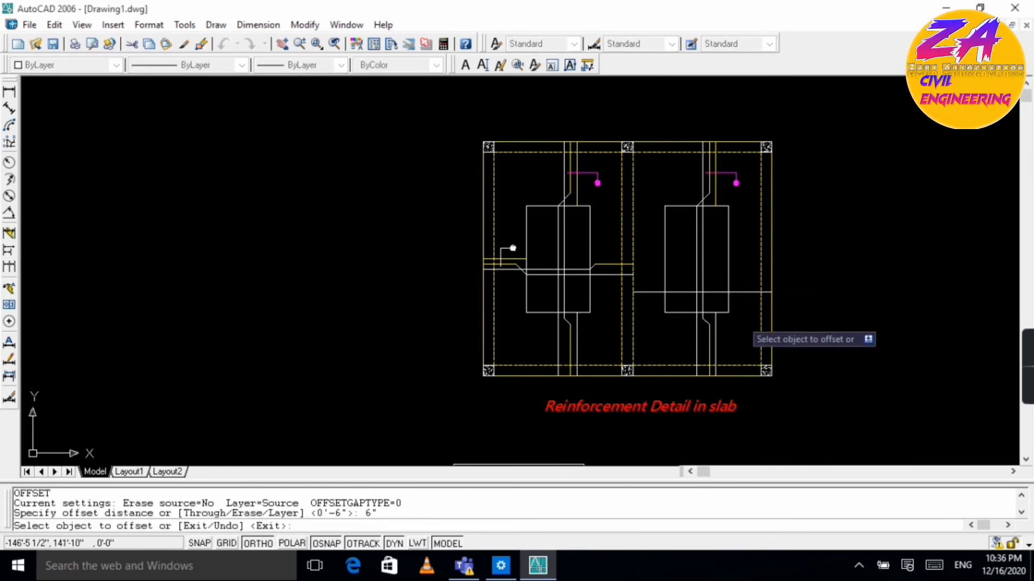
click(749, 296)
click(728, 336)
click(738, 297)
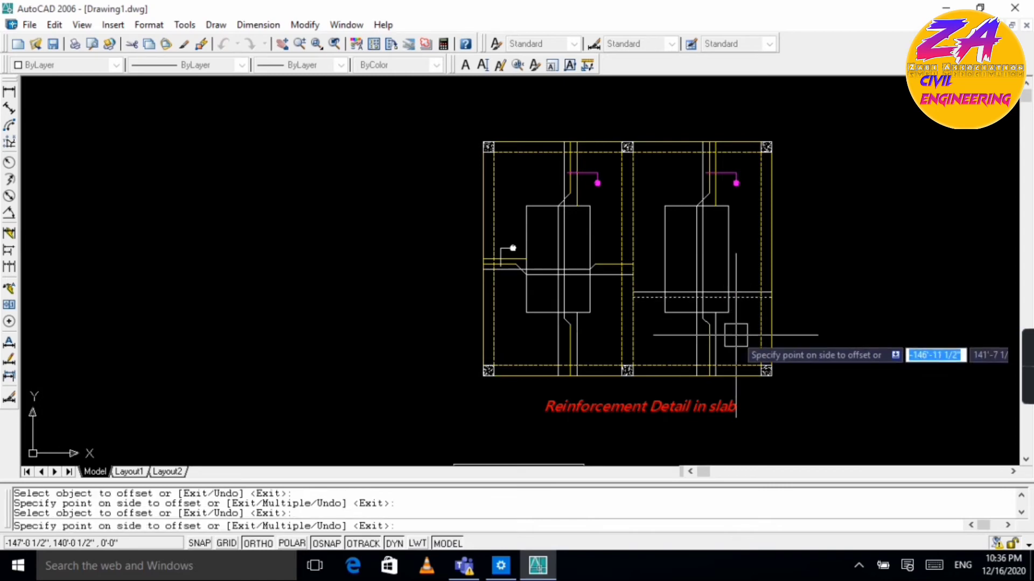
click(735, 332)
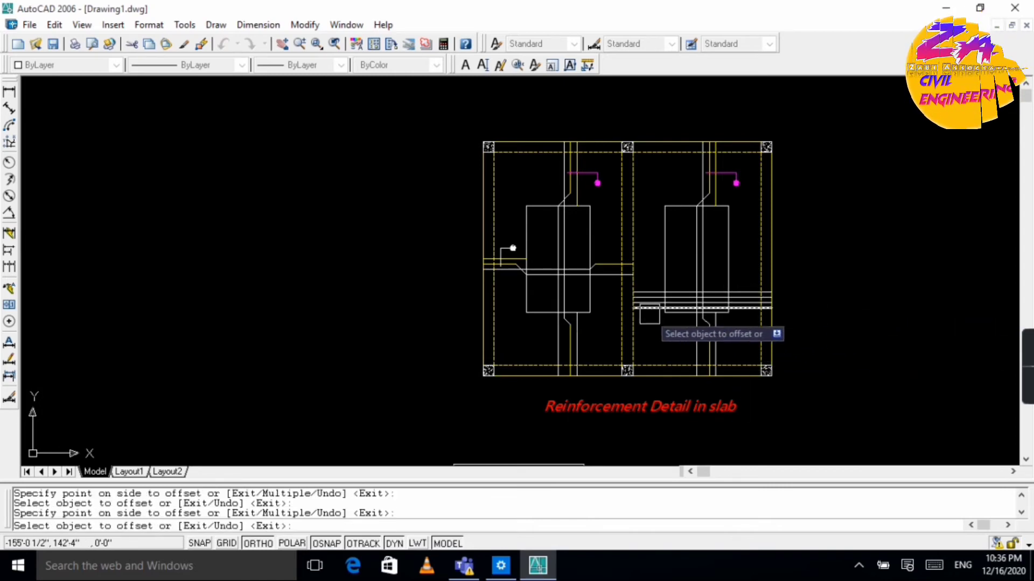
key(Escape)
scroll(598, 291, up, 3)
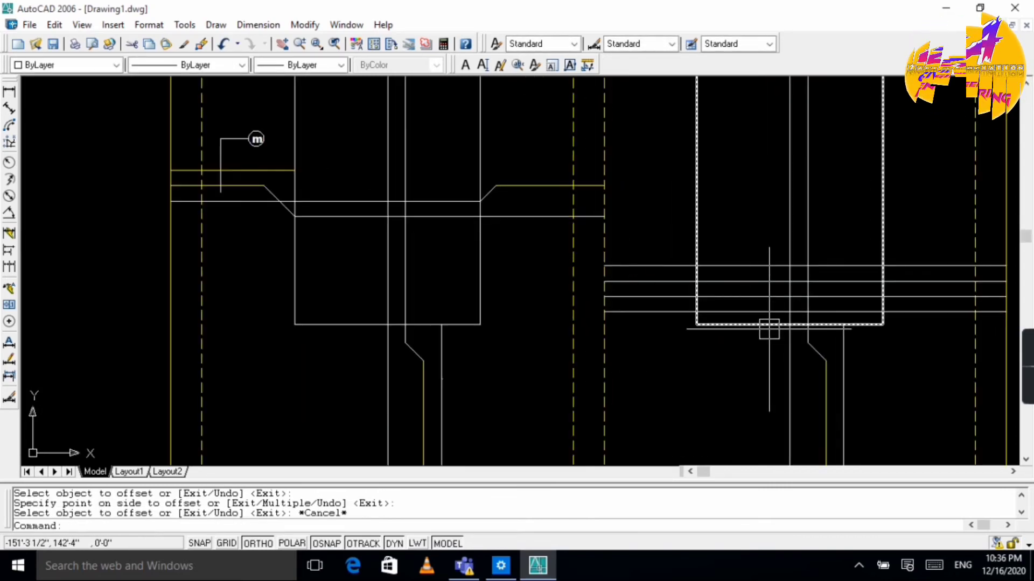
key(Escape)
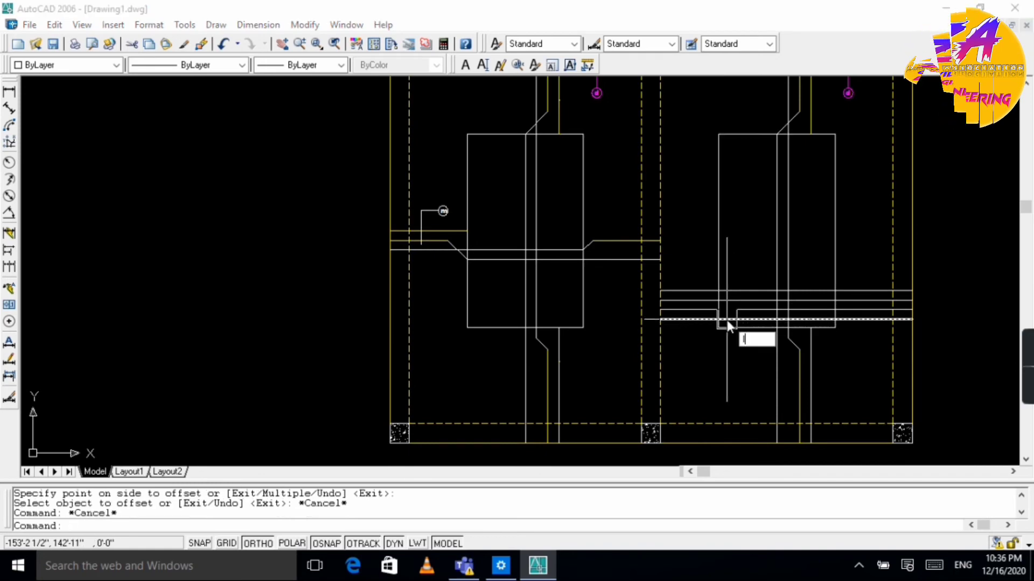
Step: Draw a 30" line at 135° from where the lowest horizontal bar crosses the right panel rectangle's left edge
text(l)
key(Return)
click(719, 319)
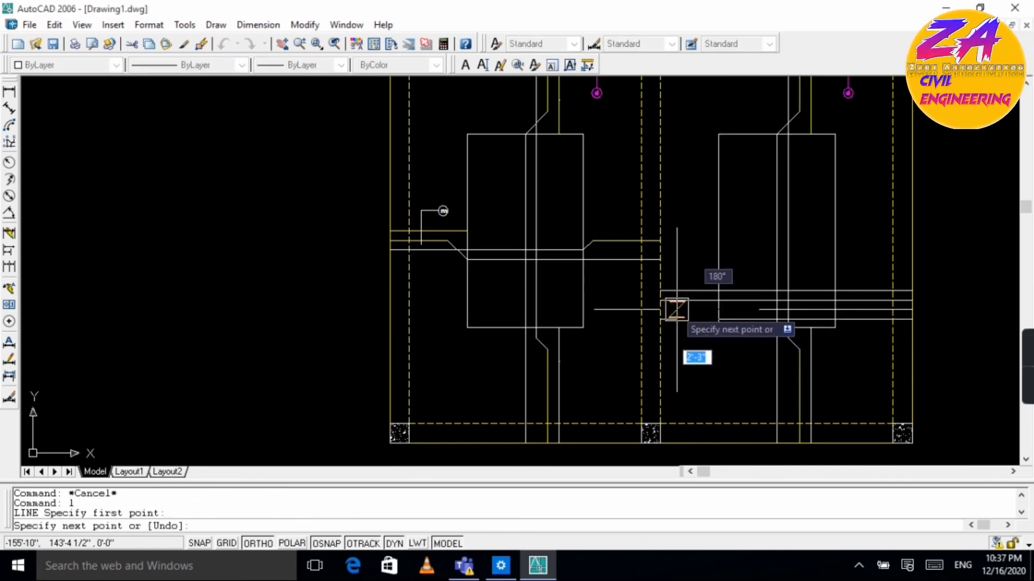
key(F8)
text(30)
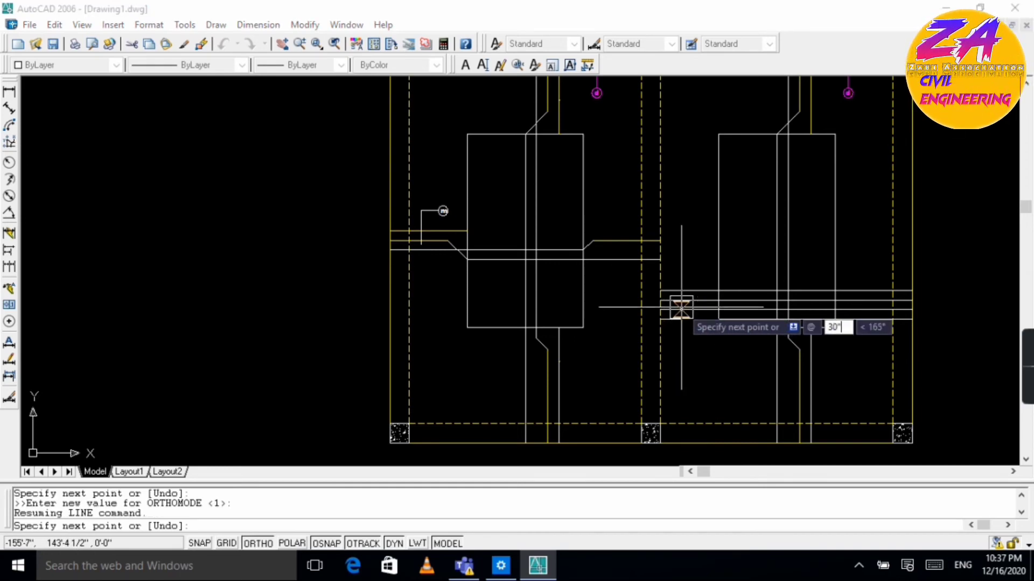
key(Tab)
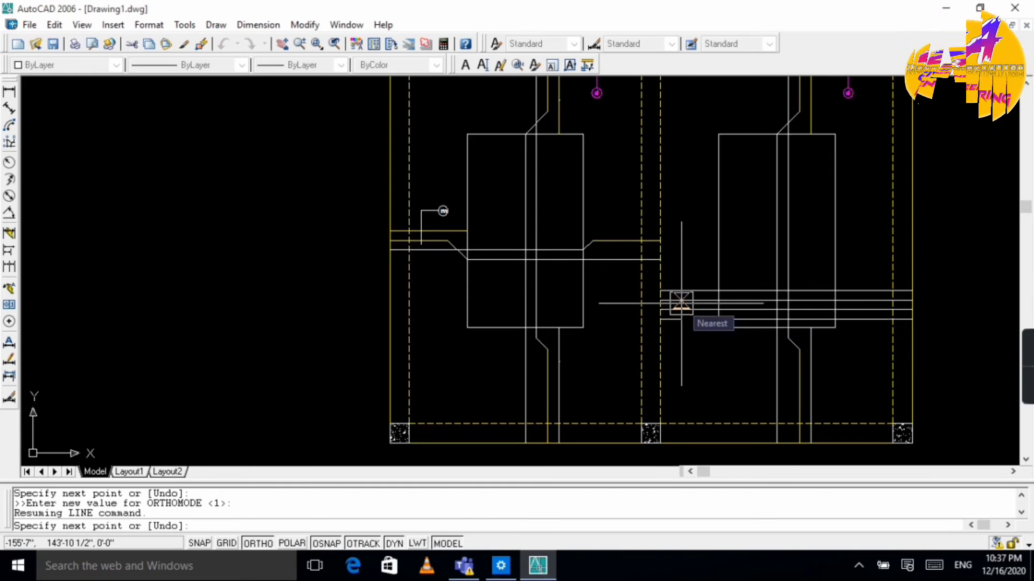
text(135)
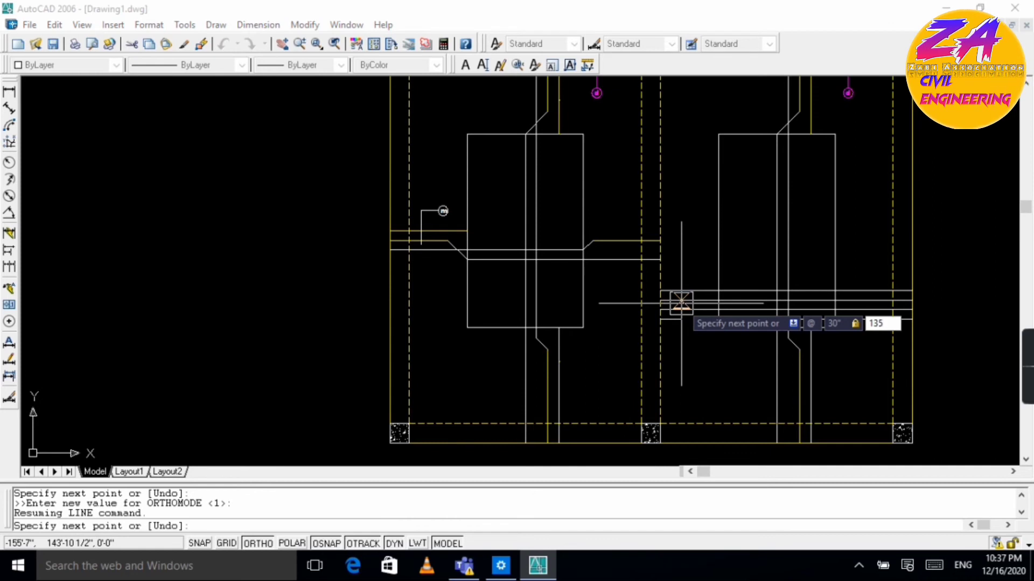
key(Return)
key(Escape)
scroll(776, 343, up, 2)
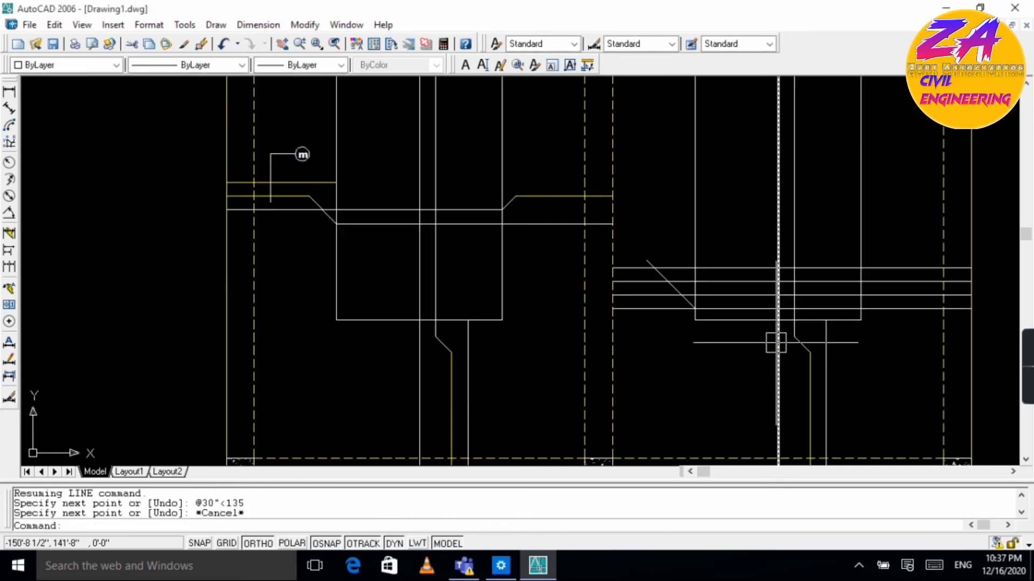
key(Return)
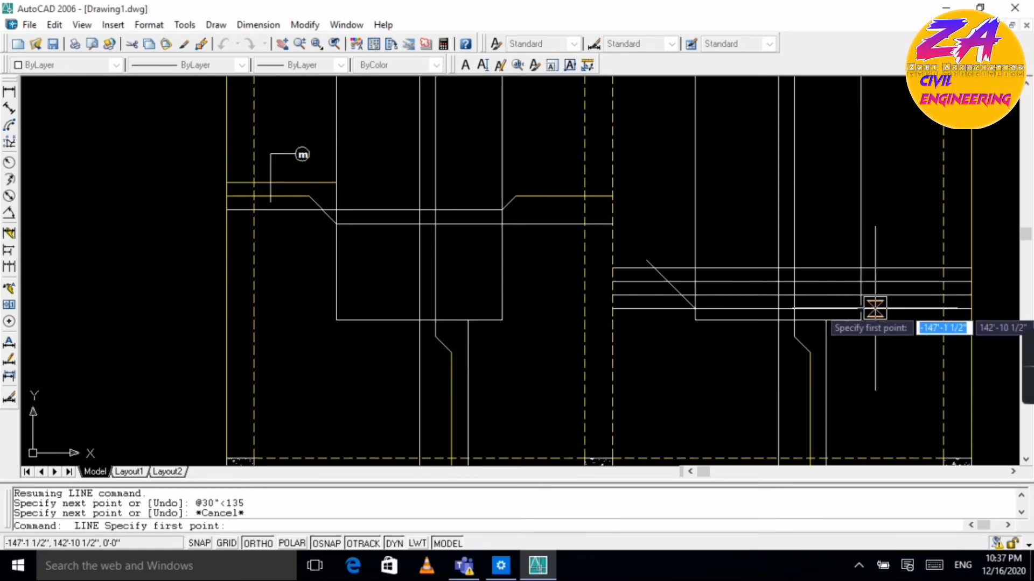
scroll(875, 308, up, 2)
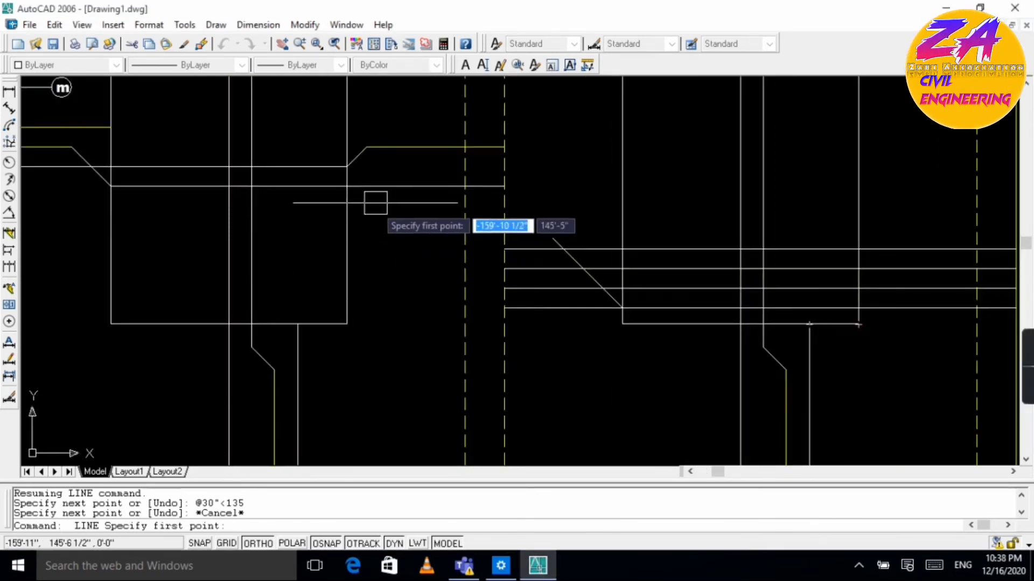
scroll(697, 339, down, 3)
scroll(710, 302, up, 4)
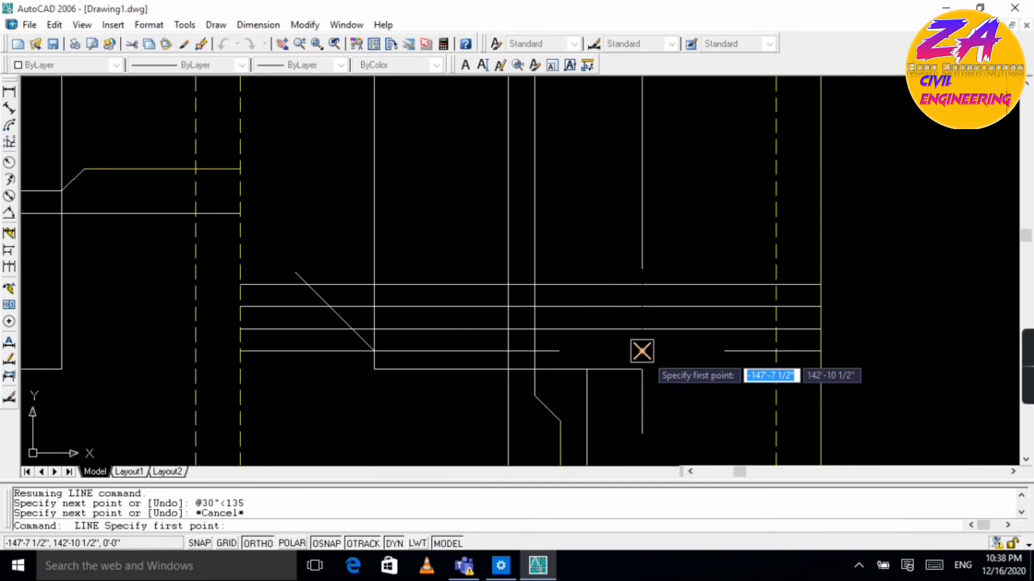
key(Escape)
key(Escape)
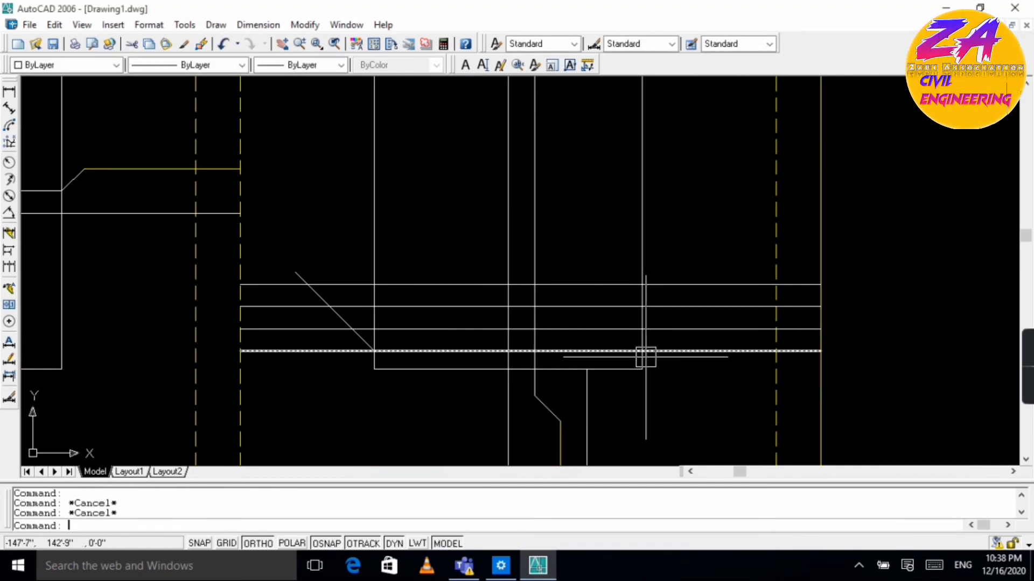
Step: Draw a 30" line at 45° from where the third horizontal bar crosses the right panel rectangle's right edge
text(l)
key(Return)
click(643, 327)
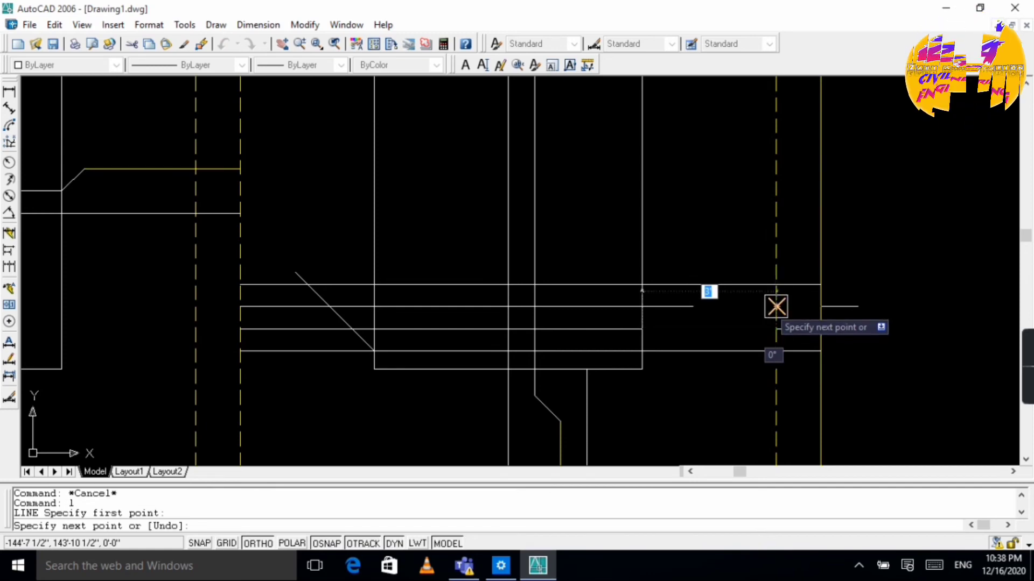
text(30")
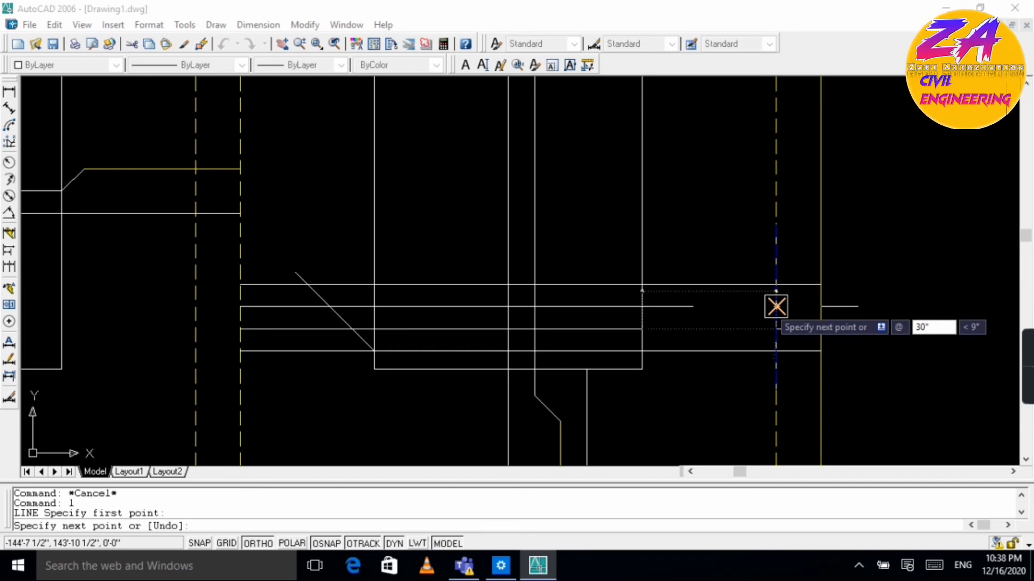
key(Tab)
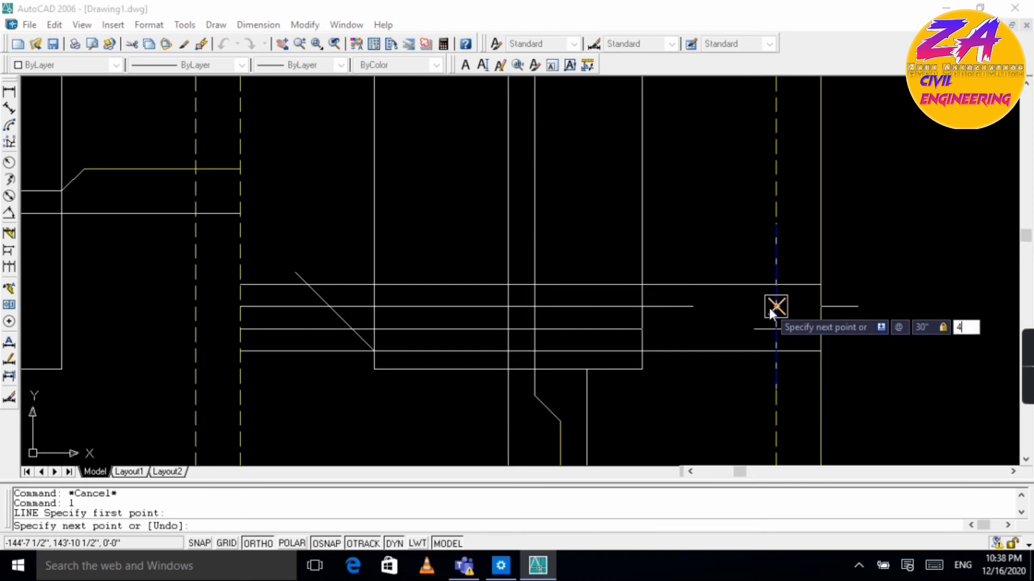
key(Return)
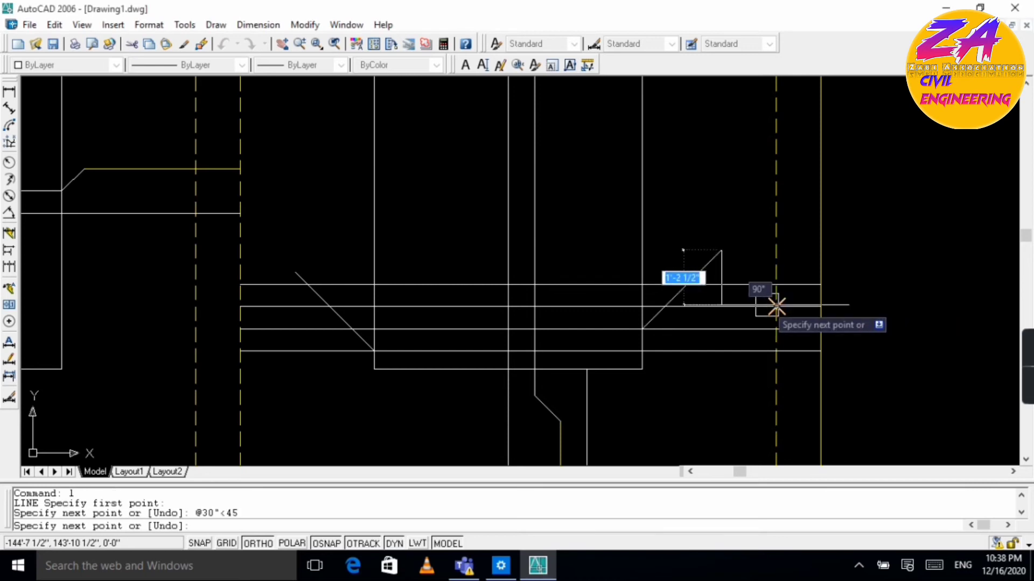
key(Escape)
Step: Trim the right panel's left diagonal back to the second horizontal bar
scroll(502, 285, up, 3)
scroll(306, 342, down, 4)
text(t)
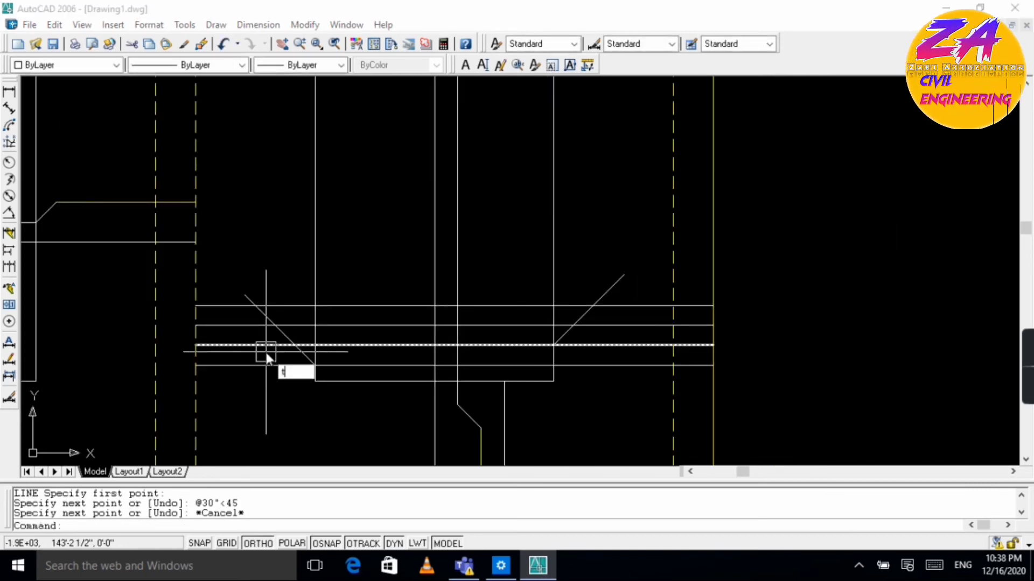
key(Return)
key(Return)
scroll(277, 323, up, 3)
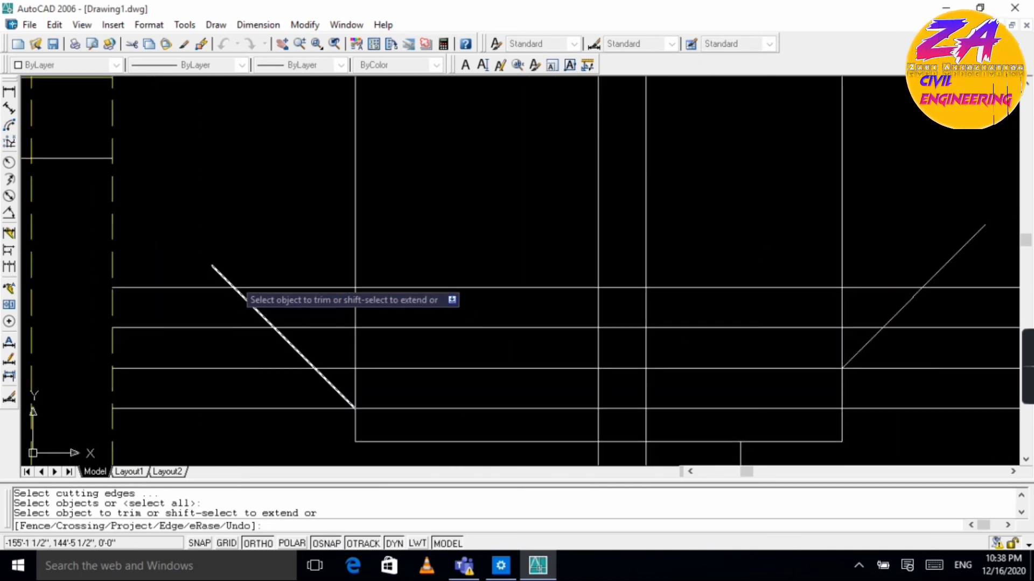
click(212, 266)
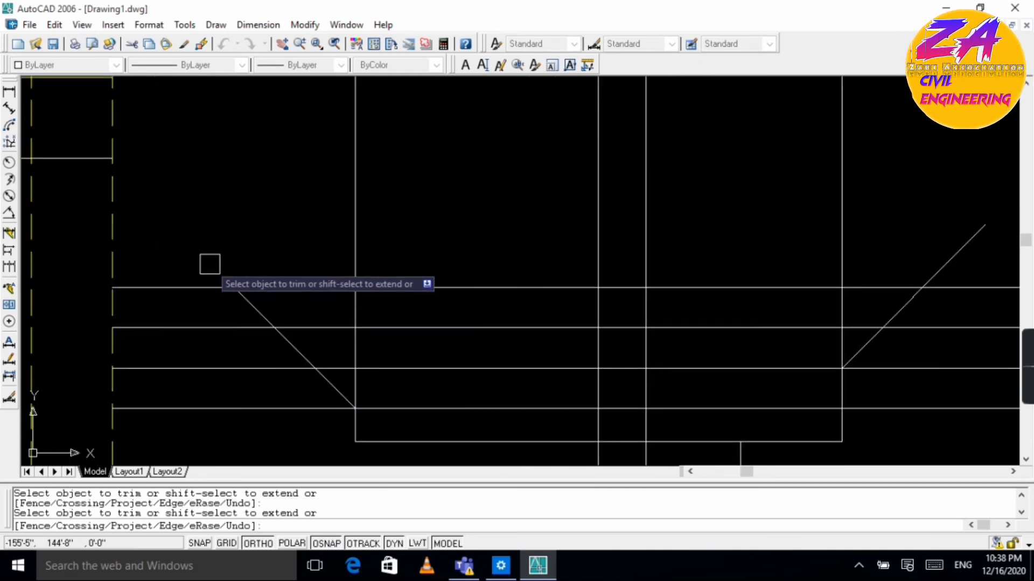
click(258, 306)
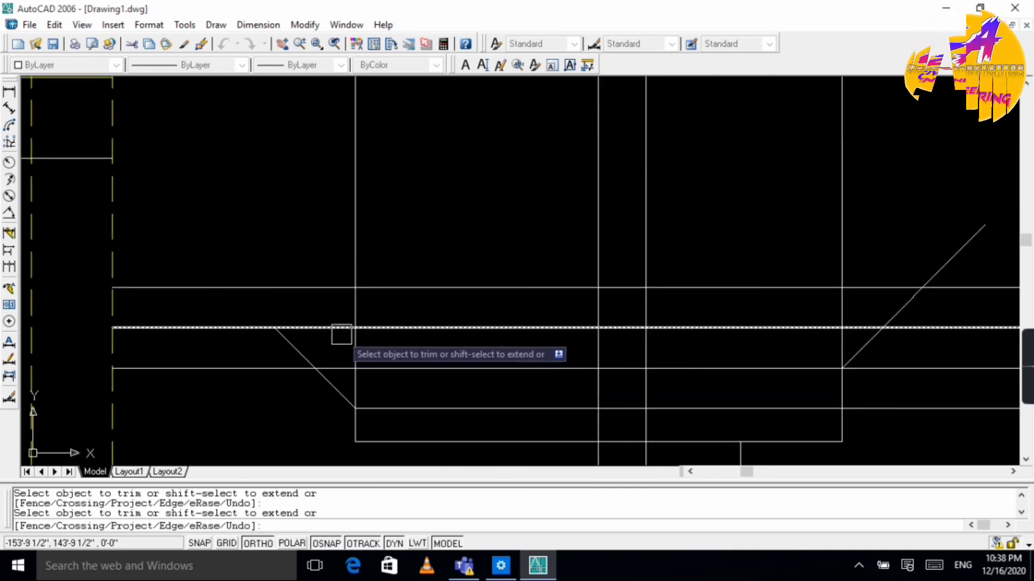
Step: Trim away the second horizontal bar between the left bend and the rectangle's right edge
click(316, 326)
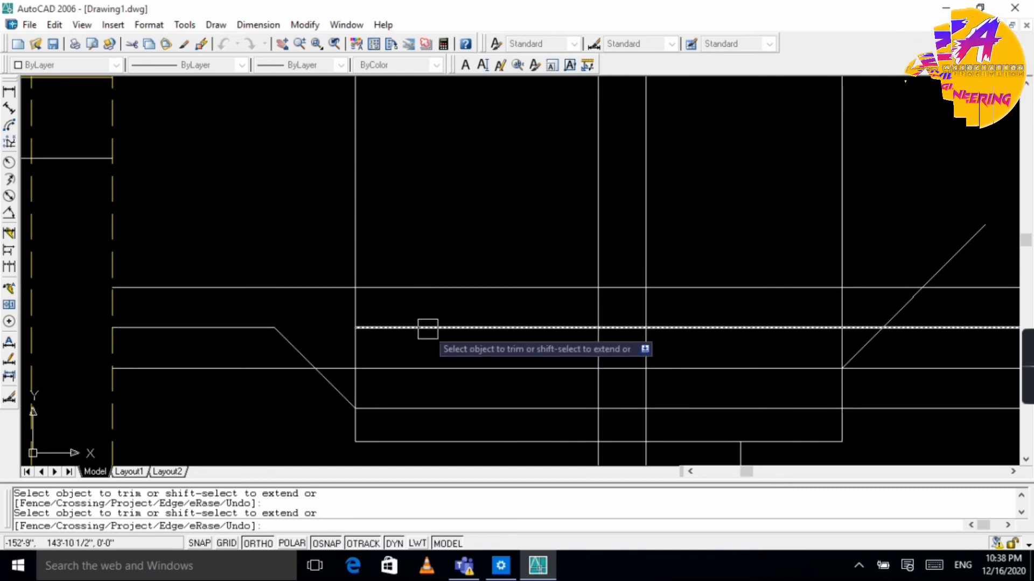
click(428, 328)
click(622, 328)
click(706, 328)
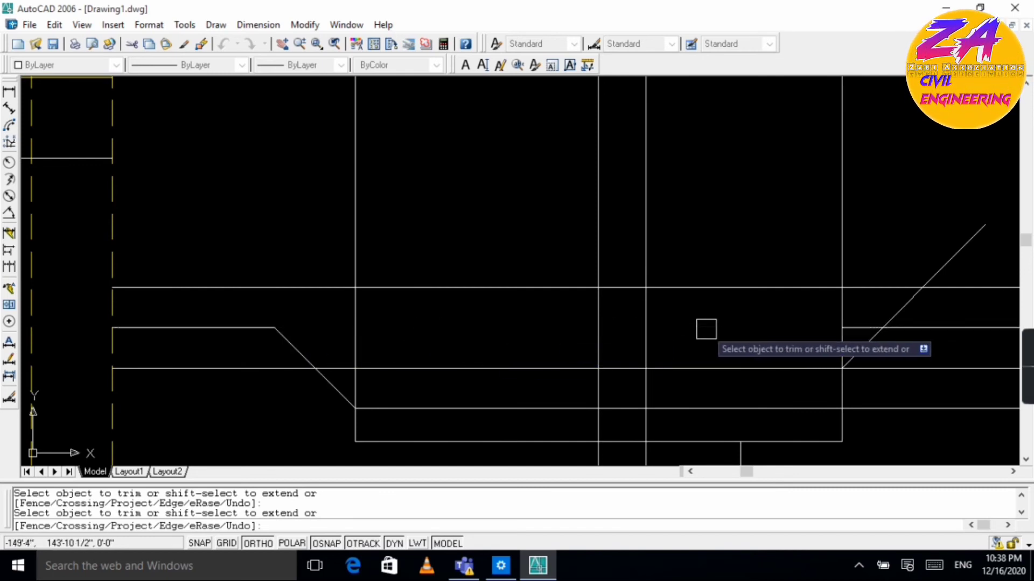
Step: Trim the right panel's right diagonal back to the second horizontal bar
click(948, 262)
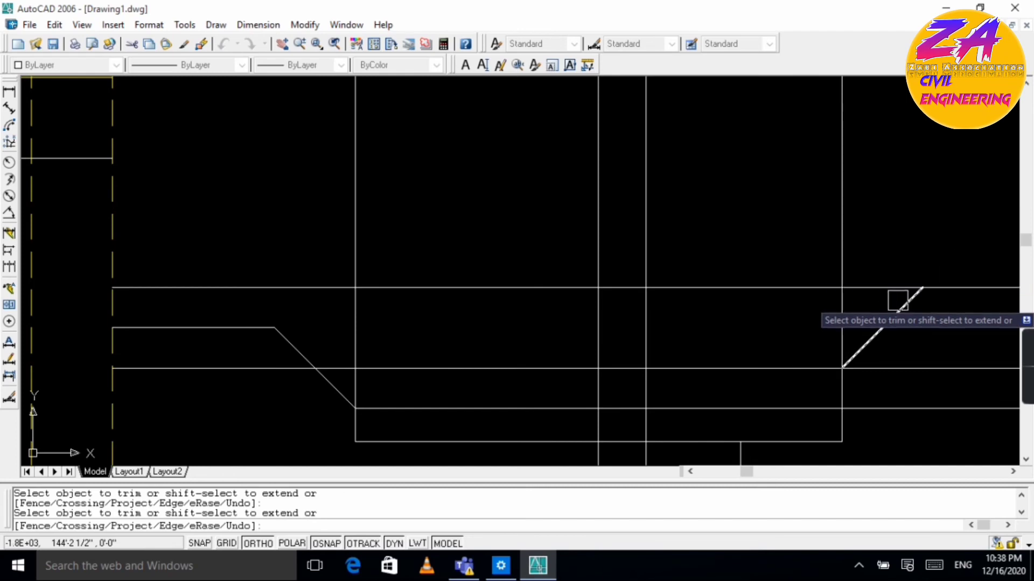
click(898, 300)
scroll(775, 361, down, 3)
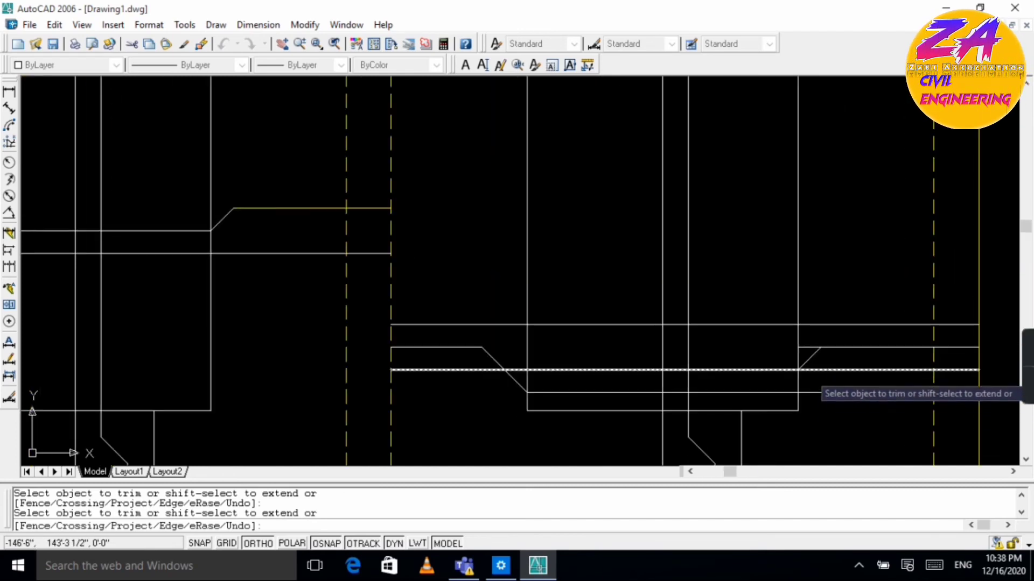
Step: Trim the third bar between the rectangle's right edge and the dashed line, and the second bar's stub before the right bend
click(807, 370)
scroll(818, 330, up, 3)
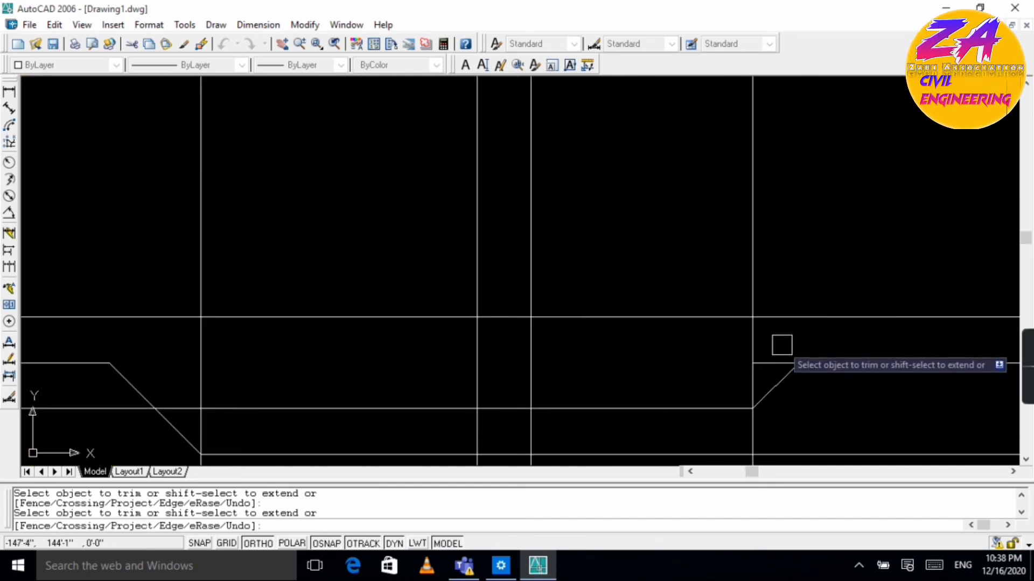
scroll(816, 350, down, 3)
scroll(873, 369, up, 2)
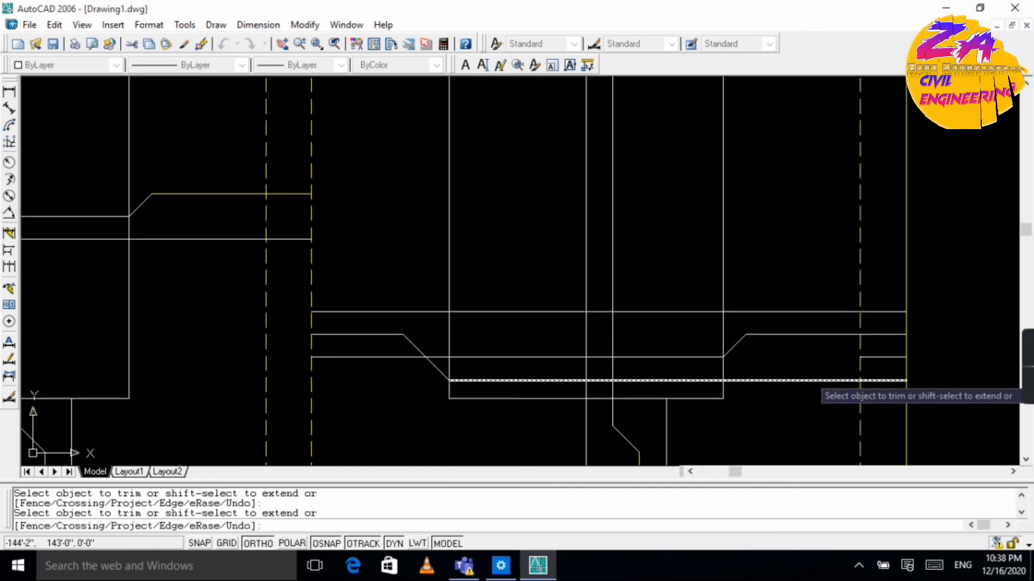
key(Escape)
Step: Erase the leftover piece of the third horizontal bar between the right dashed line and the slab's right edge
scroll(883, 360, up, 2)
click(883, 355)
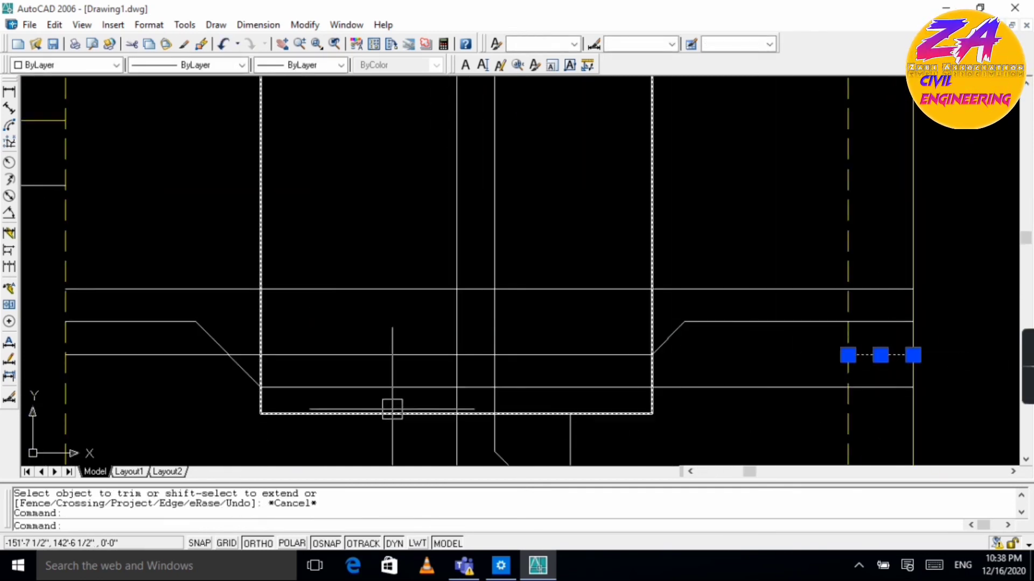
text(e)
key(Return)
scroll(38, 341, down, 3)
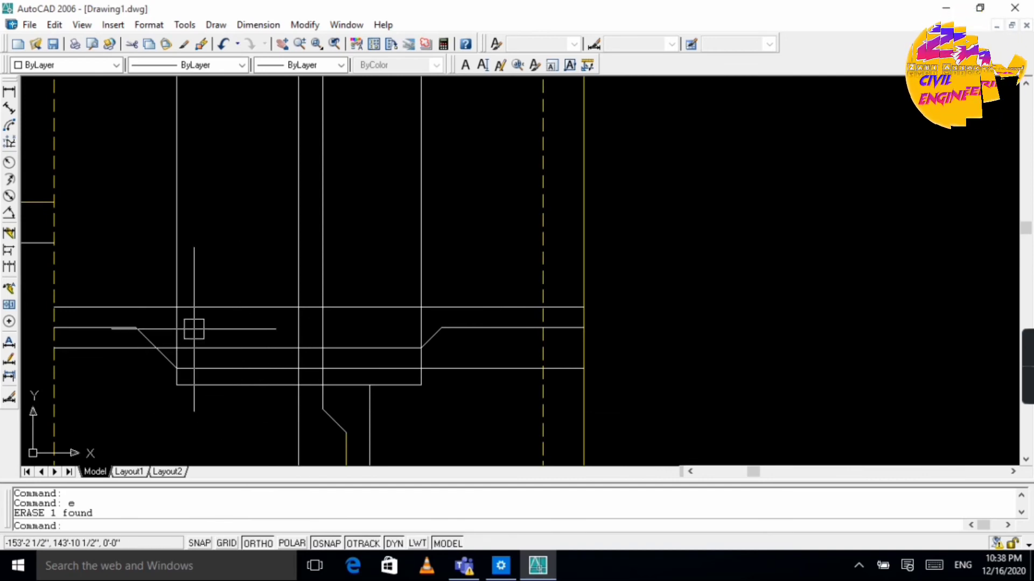
Step: Trim away the right panel's top horizontal bar inside the rectangle
text(tr)
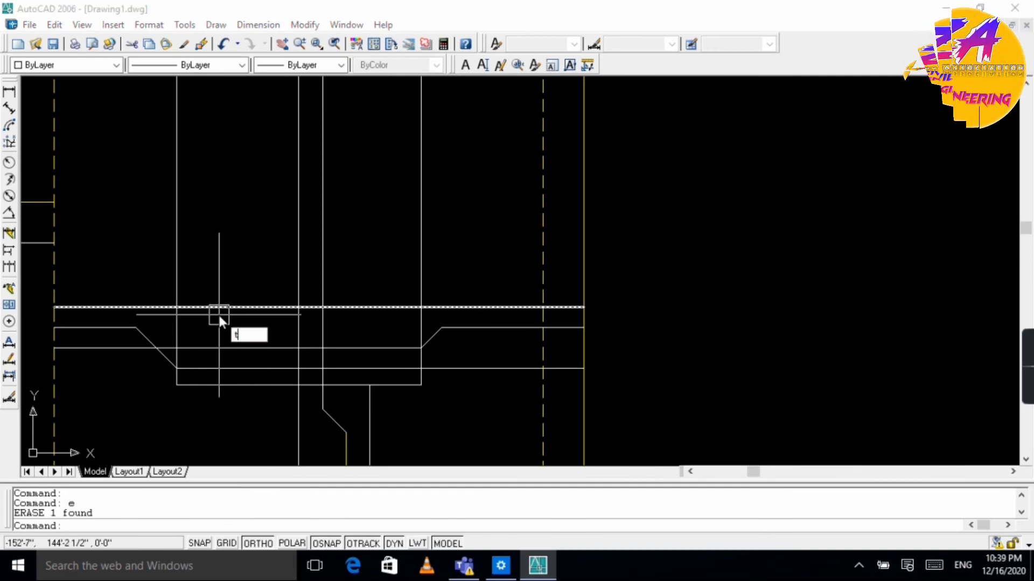
key(Return)
key(Return)
click(219, 312)
scroll(360, 306, up, 3)
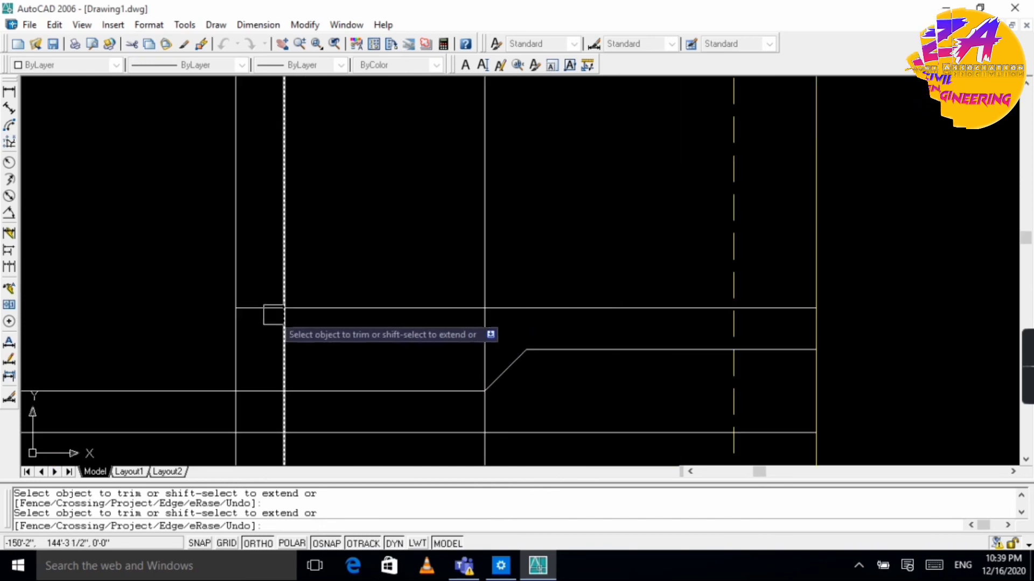
scroll(360, 306, down, 5)
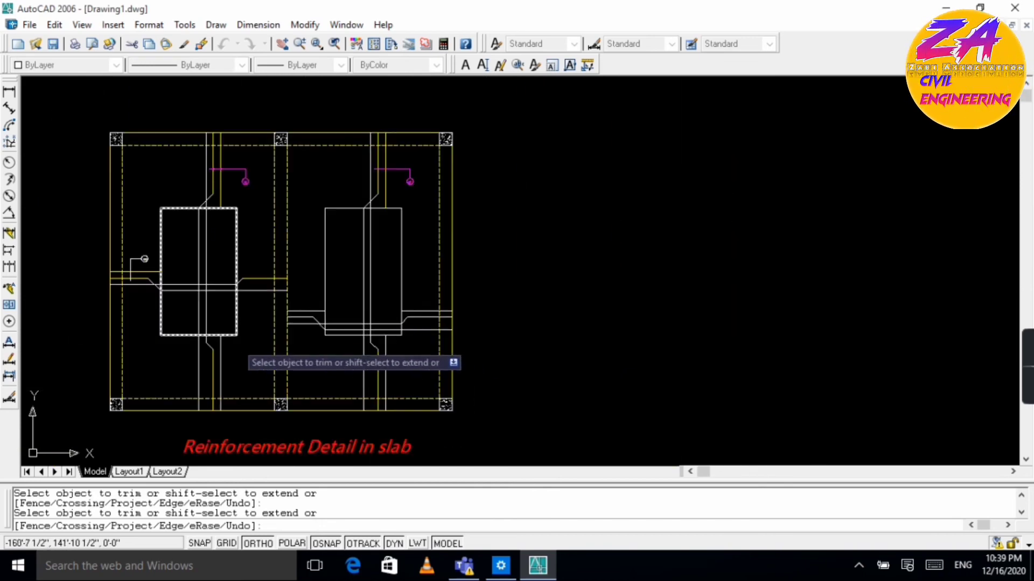
scroll(360, 300, up, 5)
key(Escape)
Step: Erase the remaining piece of the top horizontal bar on the right panel rectangle's left side
click(361, 300)
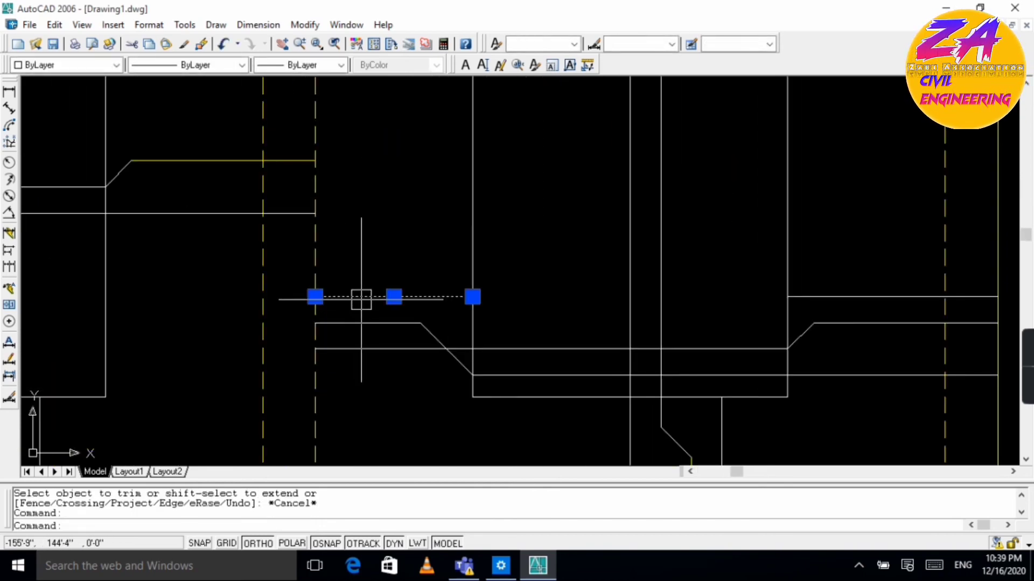
text(e)
key(Return)
scroll(592, 297, down, 2)
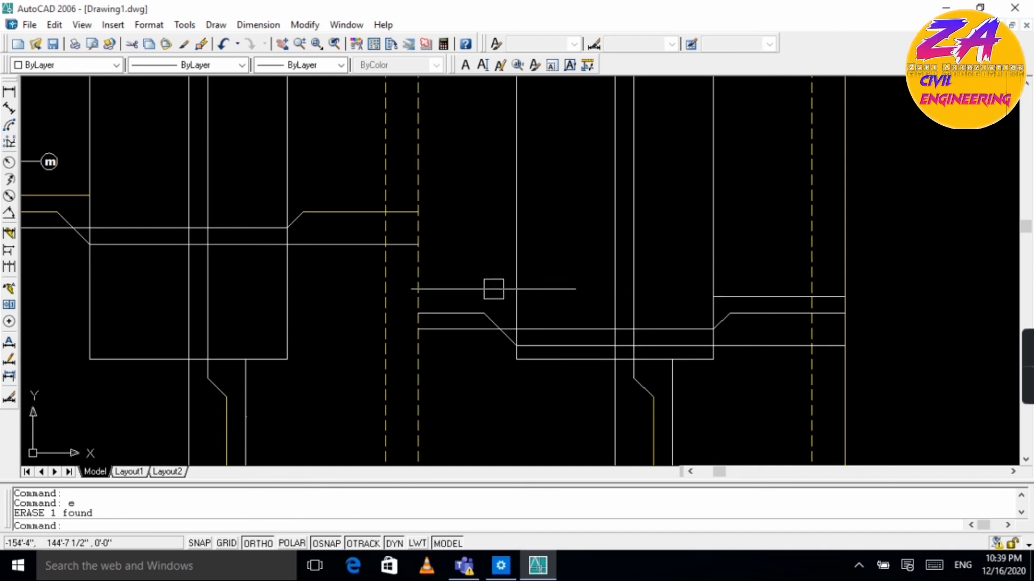
Step: Compare the horizontal bars in the redrawn panels with those in the original slab reinforcement detail
scroll(420, 289, down, 2)
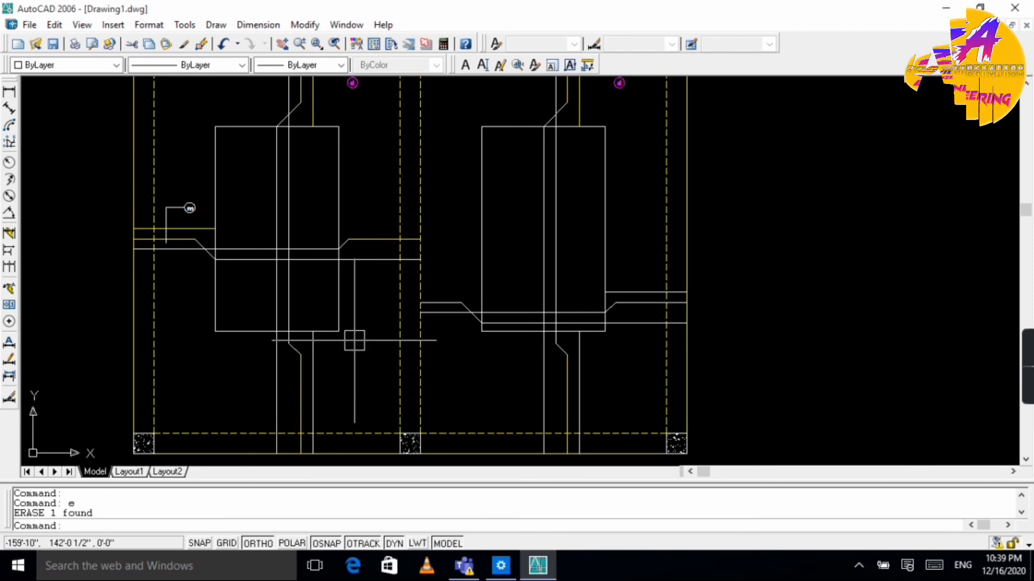
scroll(255, 293, down, 3)
scroll(264, 259, up, 4)
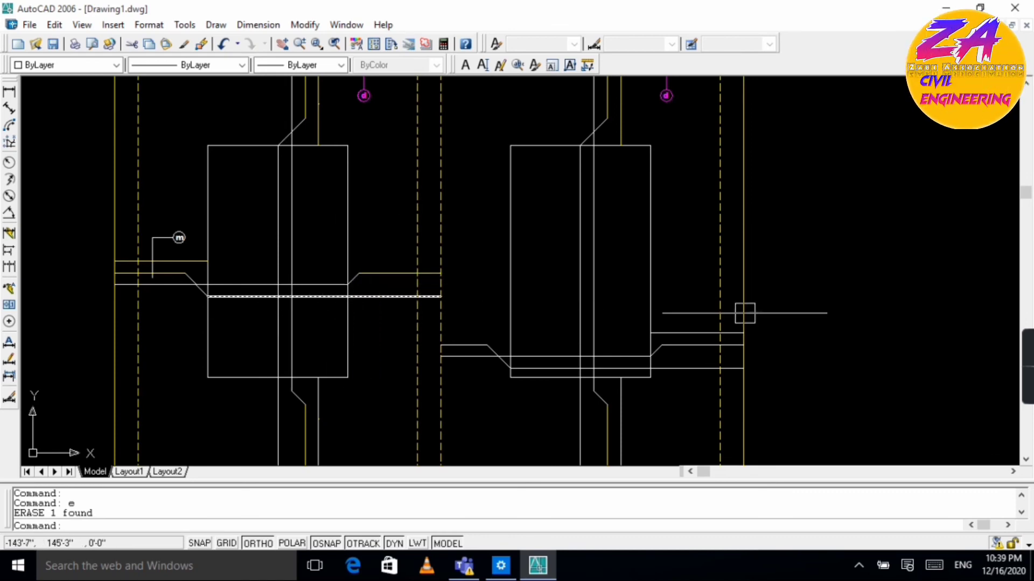
scroll(744, 313, down, 5)
scroll(802, 302, up, 5)
scroll(845, 285, down, 5)
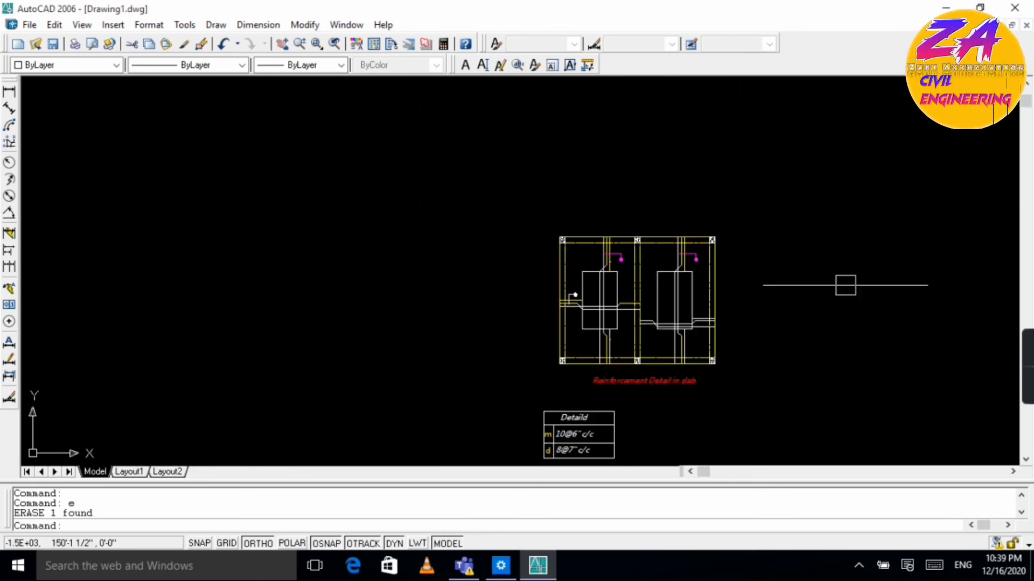
scroll(845, 285, up, 5)
scroll(785, 293, down, 6)
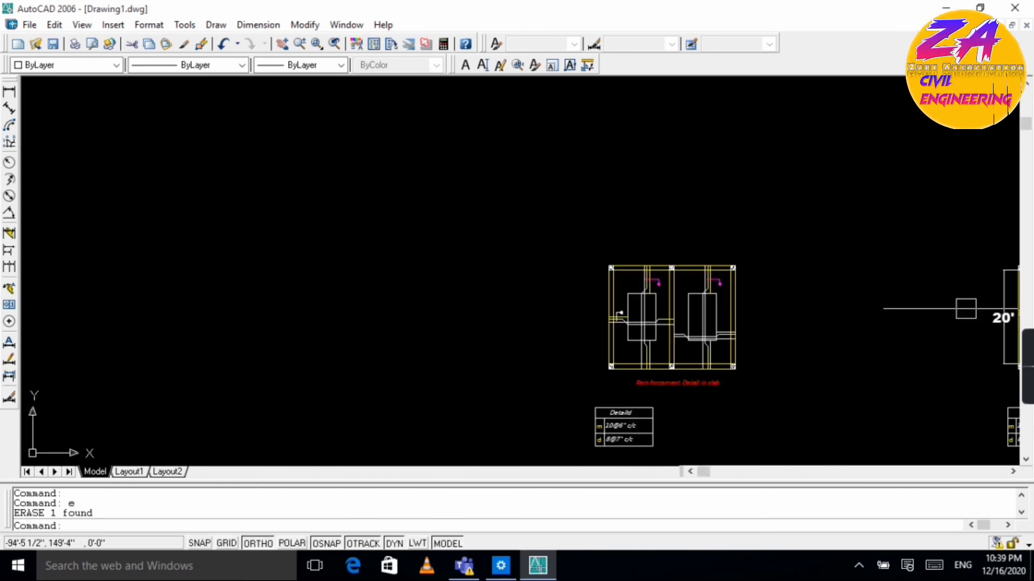
middle_drag(969, 323, 528, 322)
scroll(634, 348, up, 3)
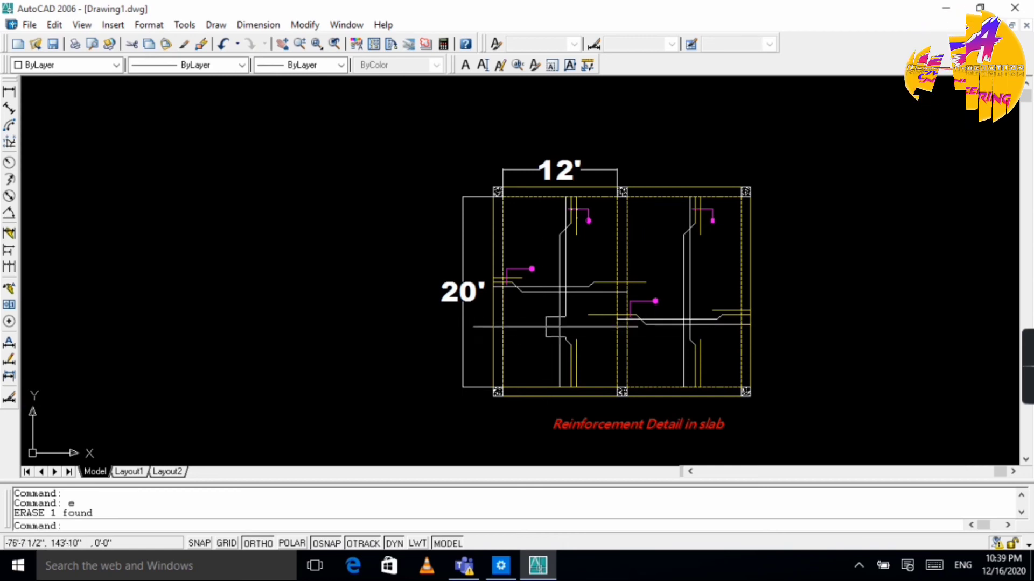
scroll(554, 327, down, 3)
scroll(219, 293, up, 6)
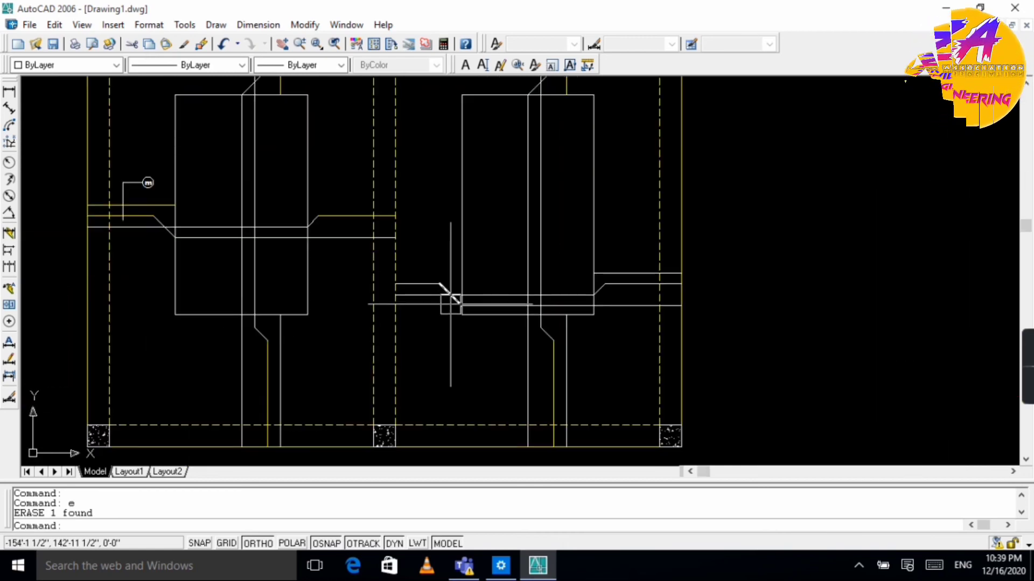
Step: Change the right panel's upper horizontal segment at the left bend and the two at the right end to Yellow
scroll(402, 279, up, 2)
click(418, 290)
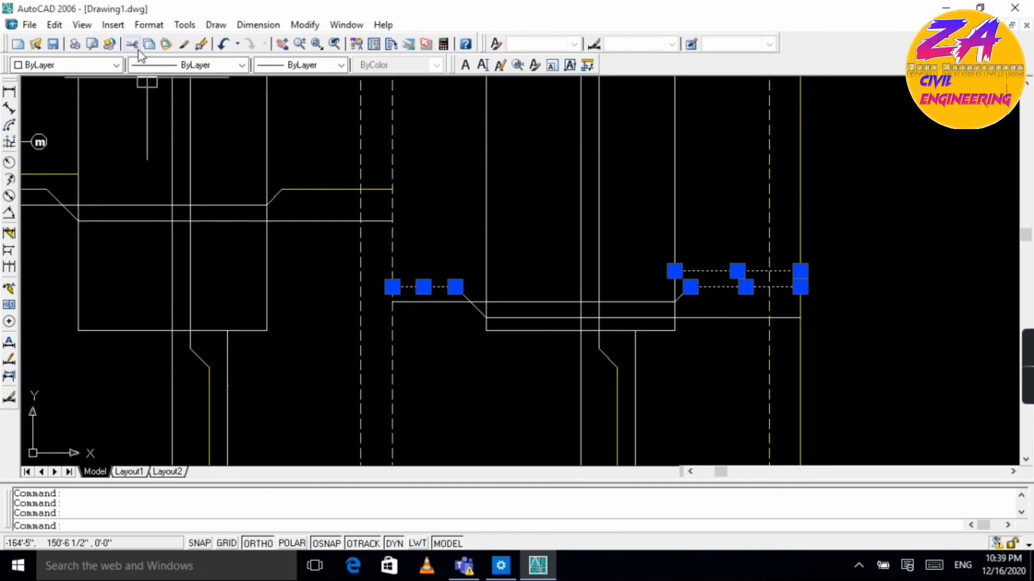
click(94, 65)
click(74, 120)
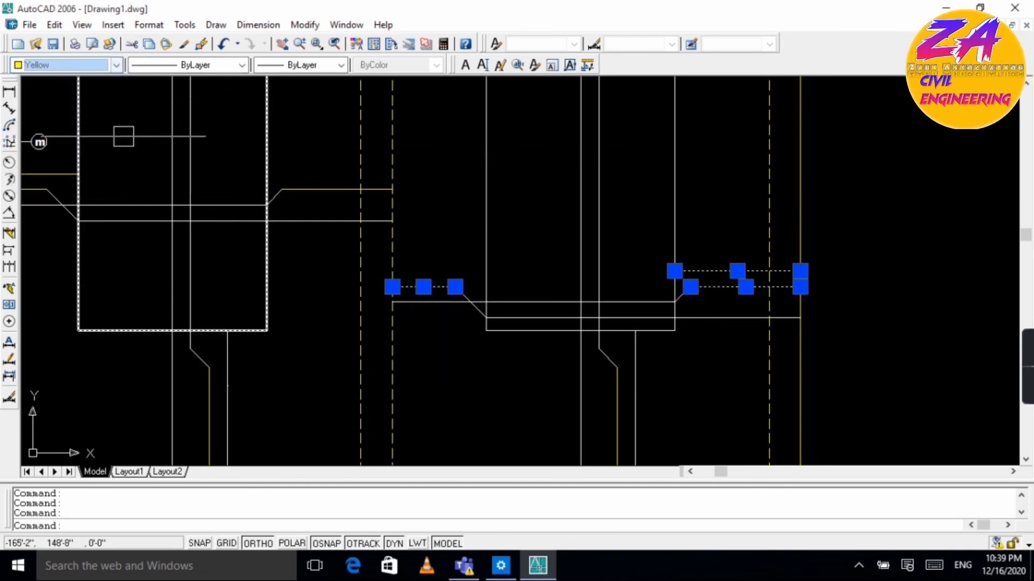
key(Escape)
Step: Extend the two yellow bars at the middle beam across it to the neighbouring panels' rectangles
text(e)
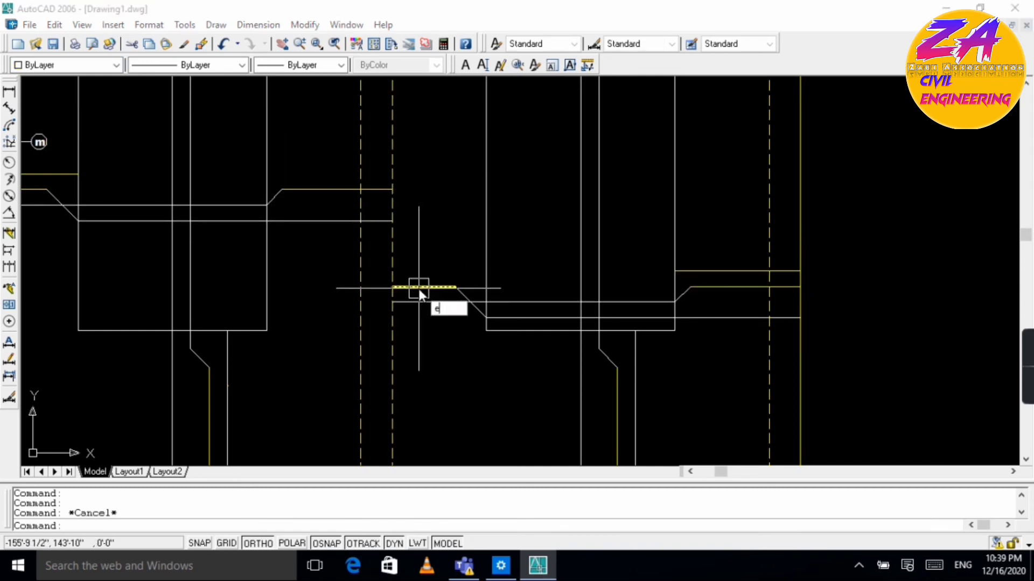
text(x)
key(Return)
key(Return)
click(418, 288)
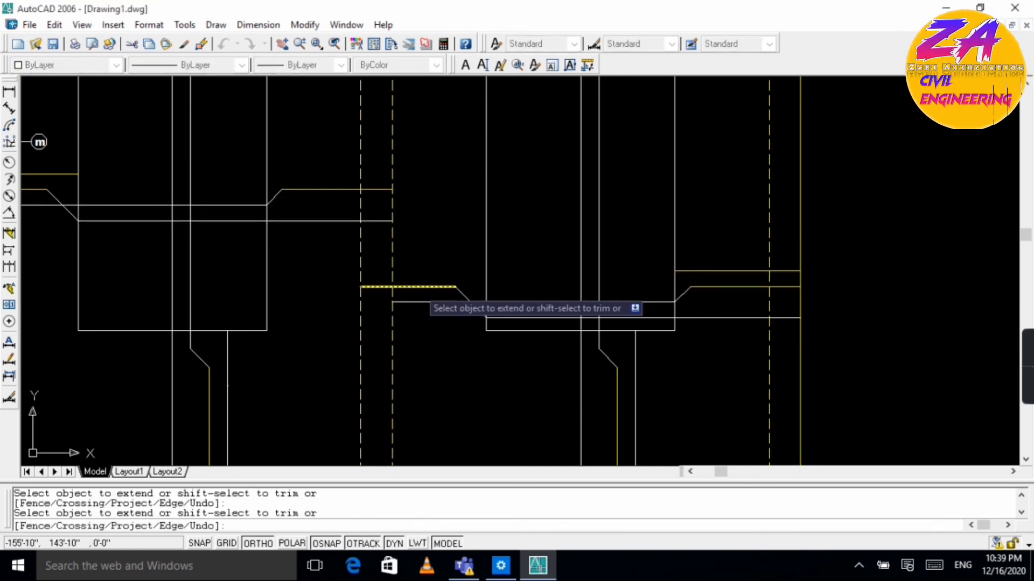
click(344, 189)
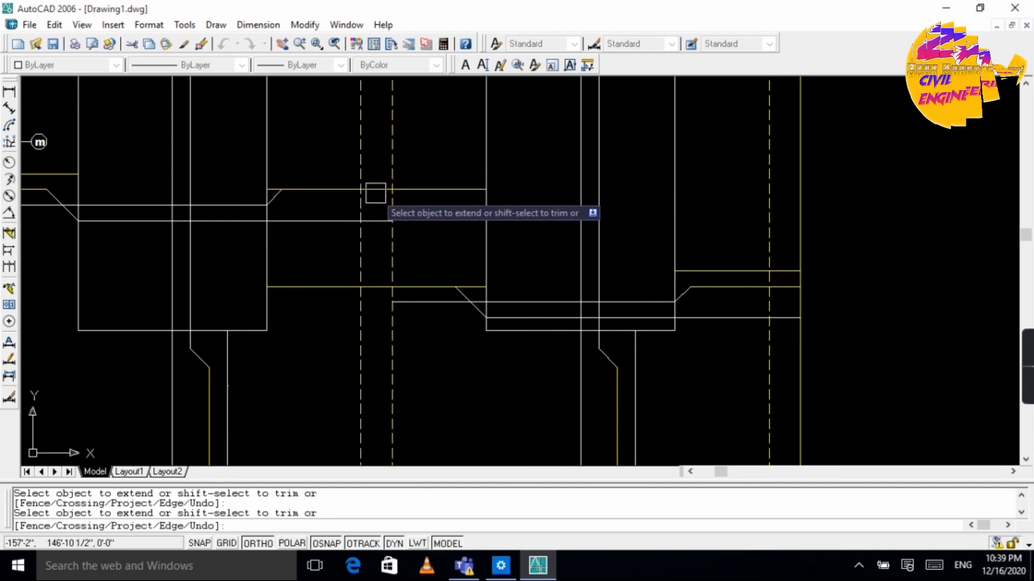
key(Escape)
Step: Trim the extended yellow bars' stubs that project past their diagonal bends
text(tr)
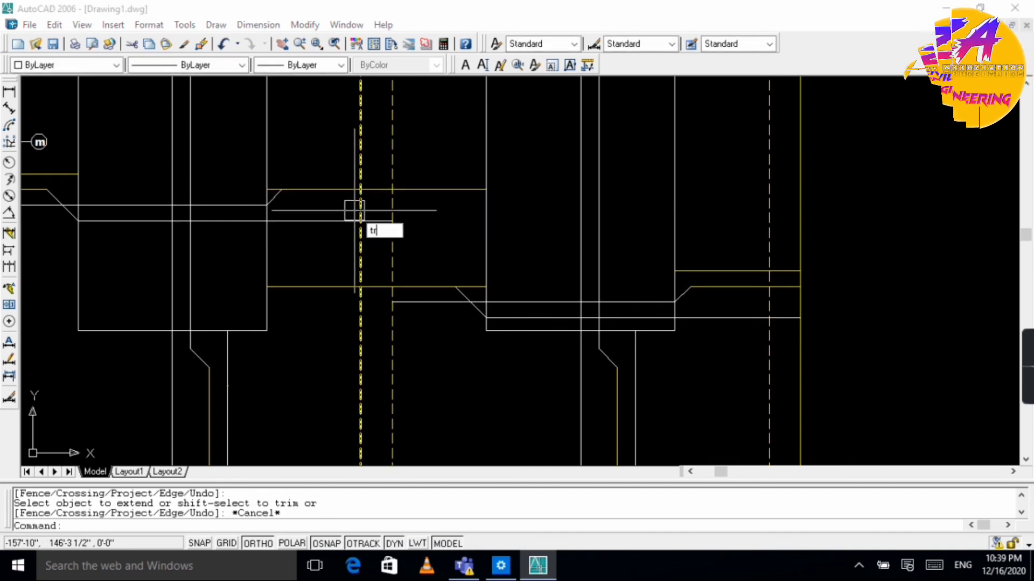
key(Return)
key(Return)
scroll(513, 296, up, 3)
scroll(127, 203, down, 3)
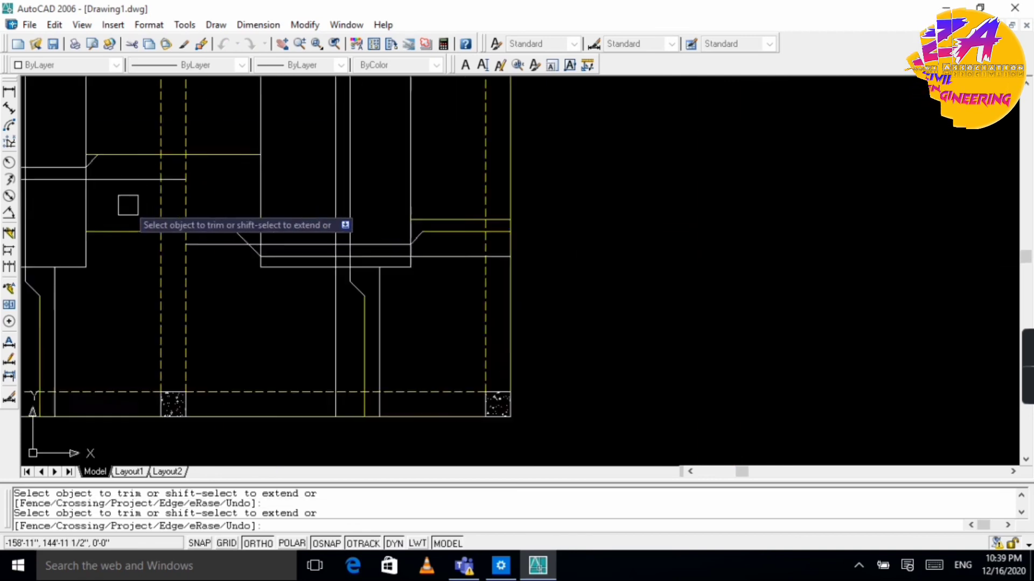
scroll(154, 167, up, 3)
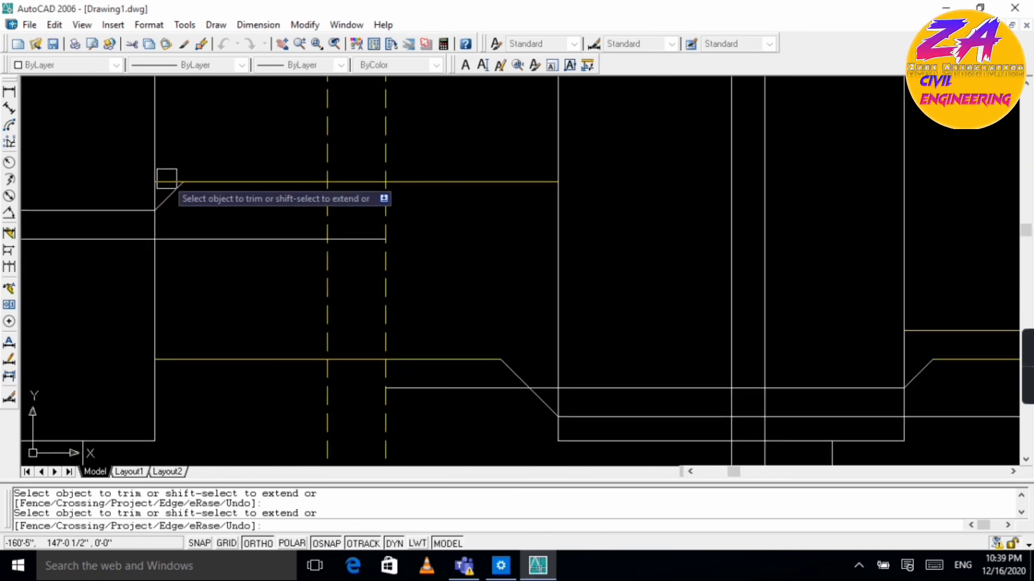
scroll(139, 169, up, 3)
scroll(263, 182, down, 3)
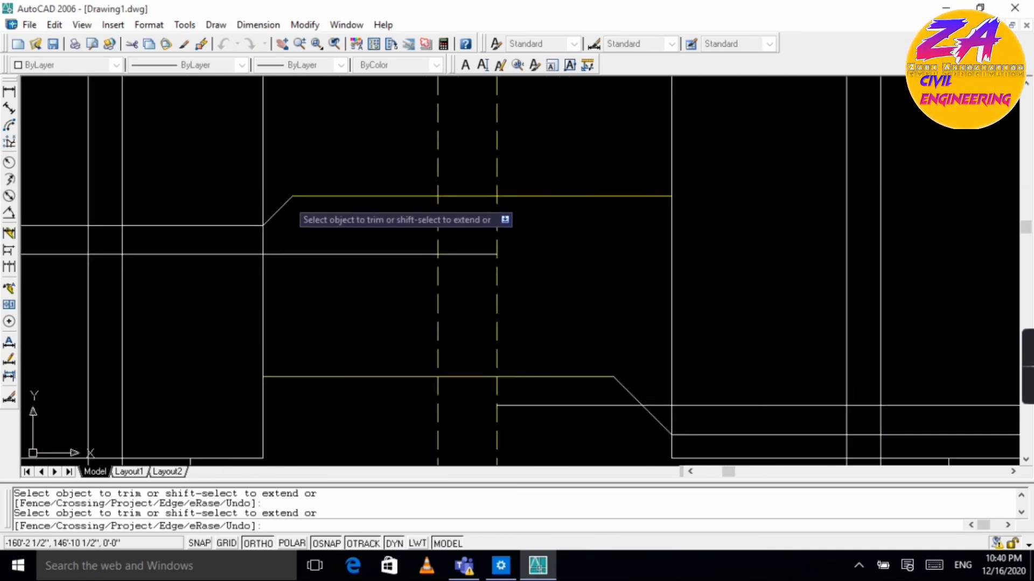
scroll(323, 226, down, 3)
scroll(397, 246, down, 2)
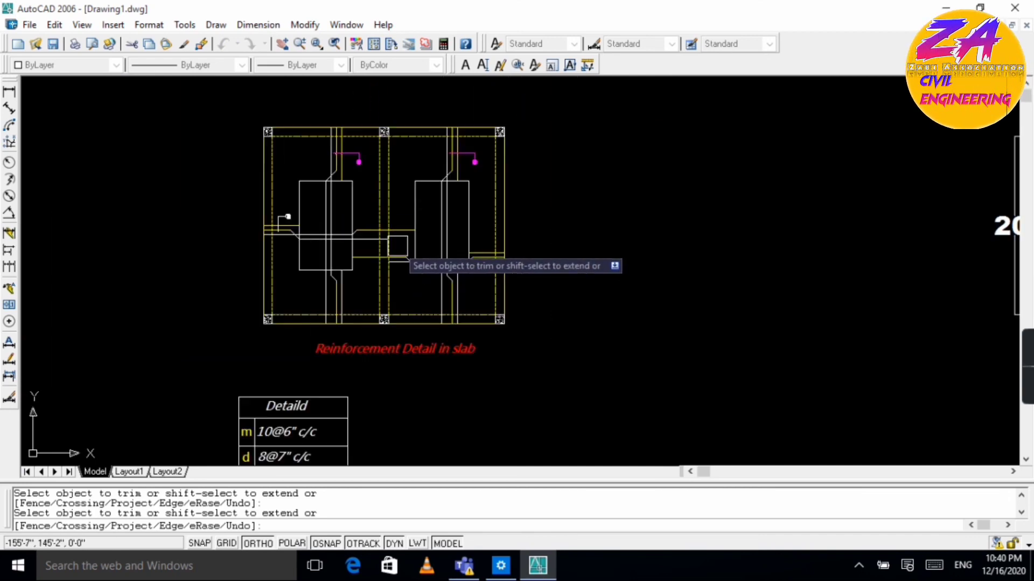
scroll(399, 247, up, 1)
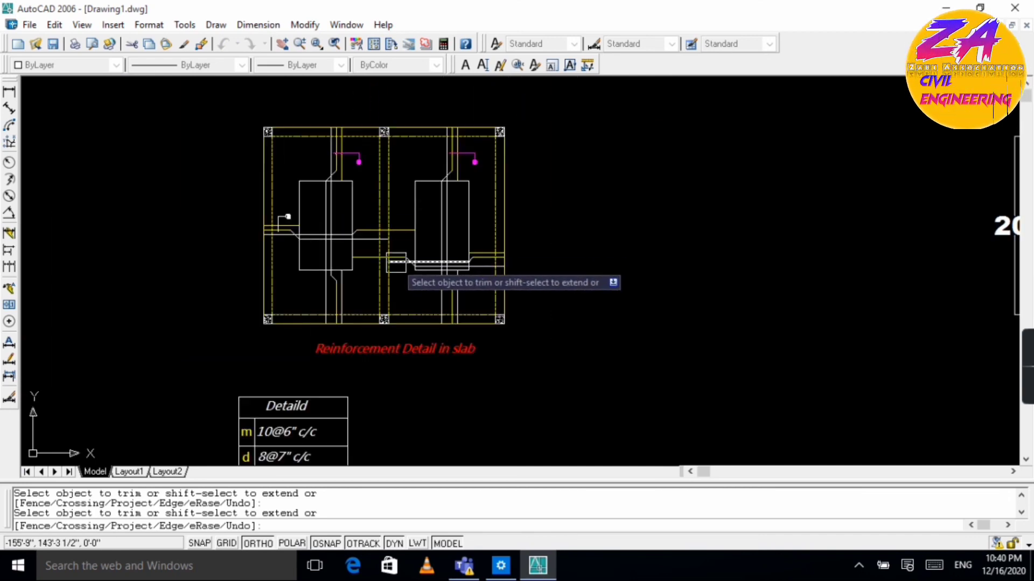
scroll(393, 261, down, 4)
scroll(398, 277, up, 6)
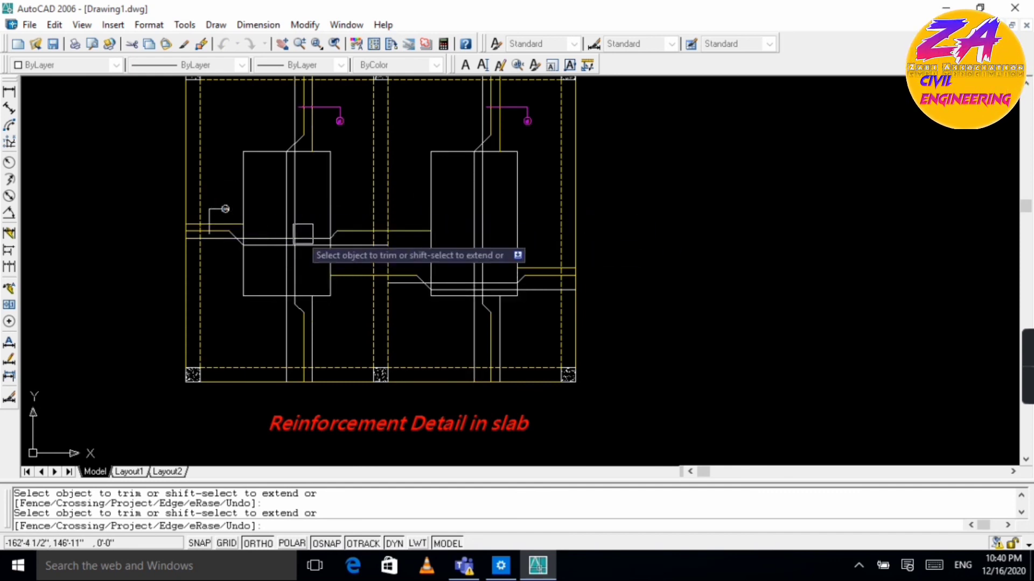
scroll(225, 208, up, 3)
click(225, 209)
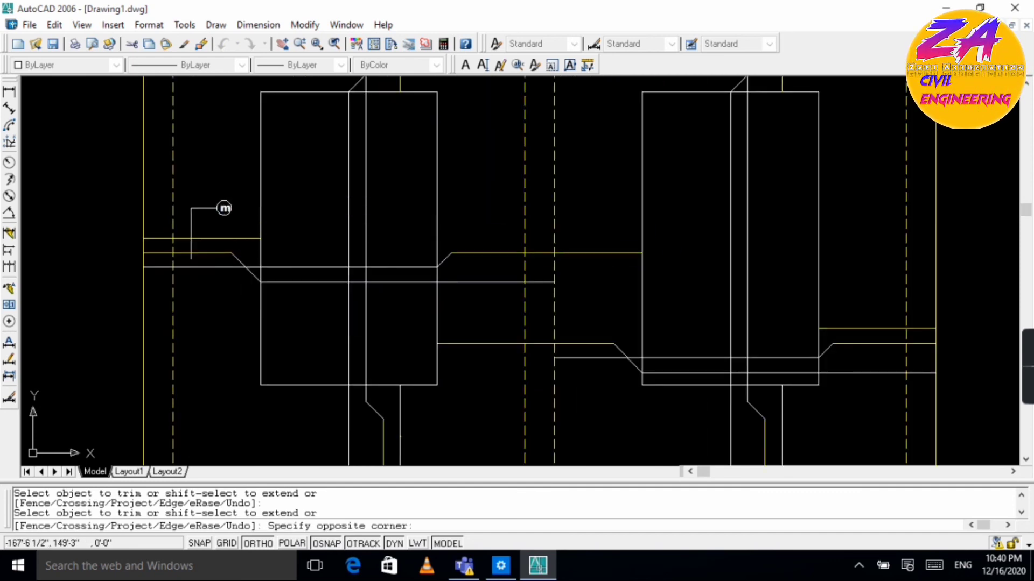
click(213, 196)
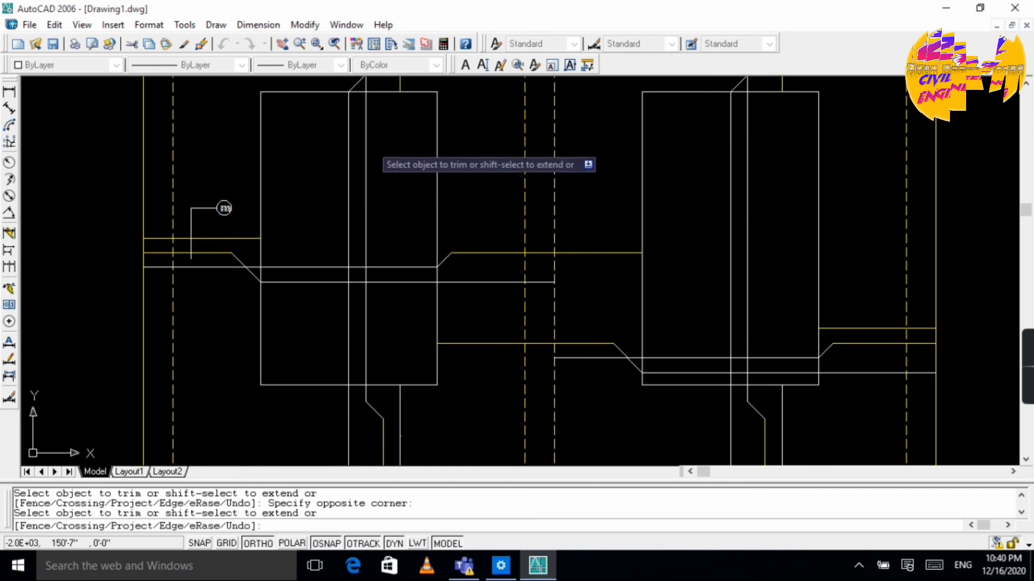
key(Escape)
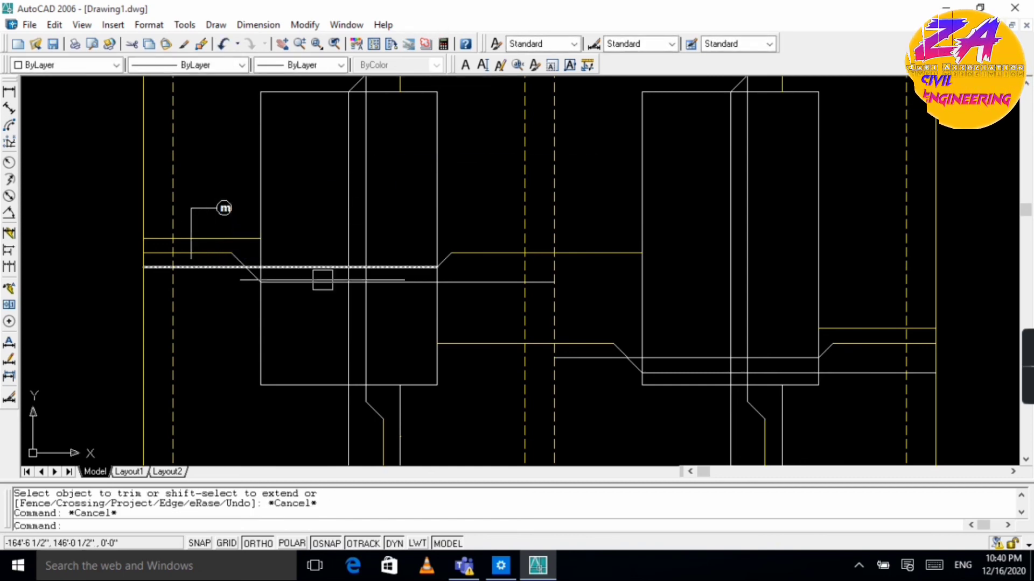
Step: Copy the "m" label with its circle and leader lines from the left panel to the right panel's upper horizontal bar, left of its diagonal bend
click(225, 208)
scroll(225, 208, up, 4)
scroll(214, 210, up, 1)
click(188, 201)
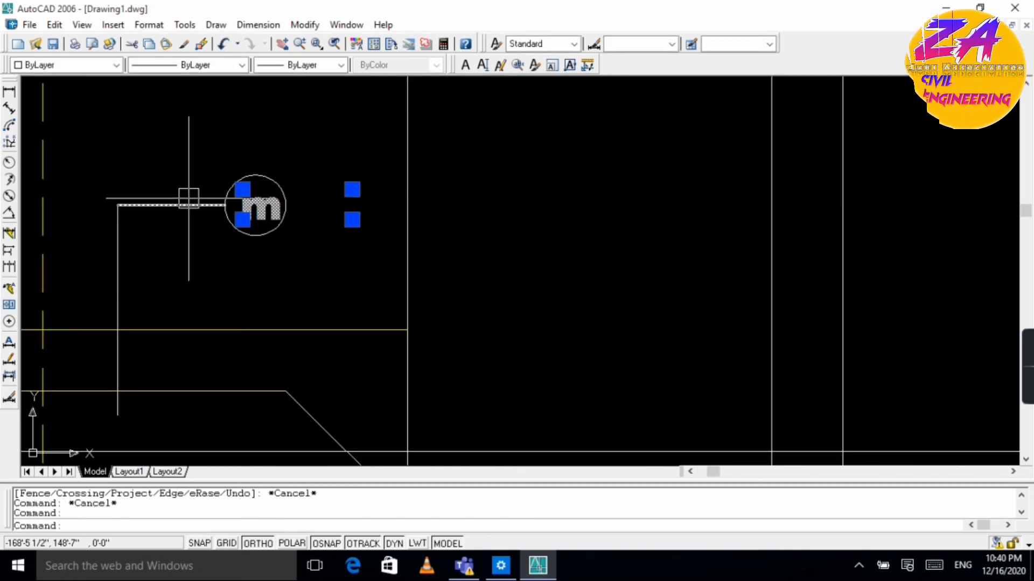
scroll(231, 196, up, 3)
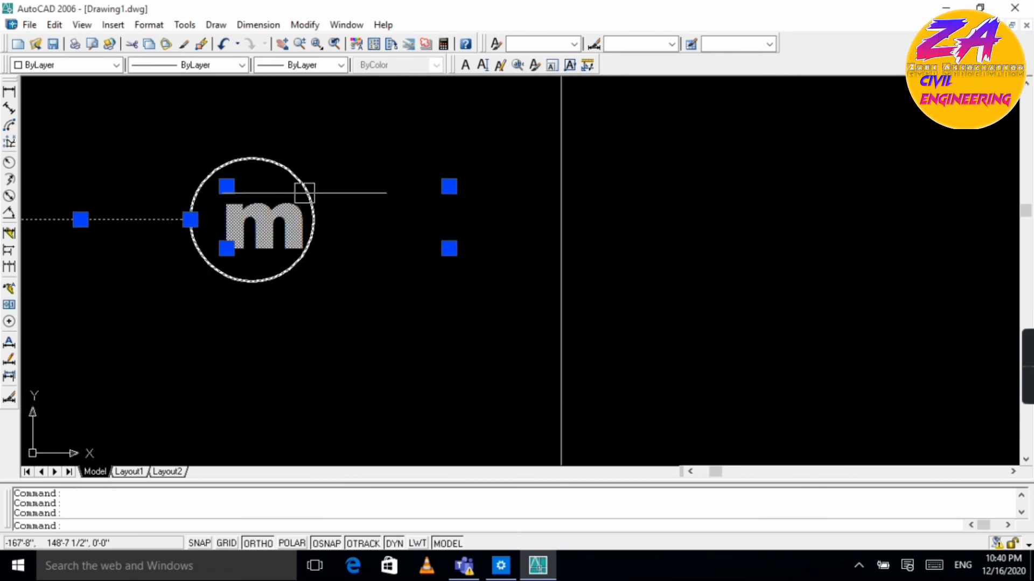
click(302, 178)
scroll(323, 231, down, 5)
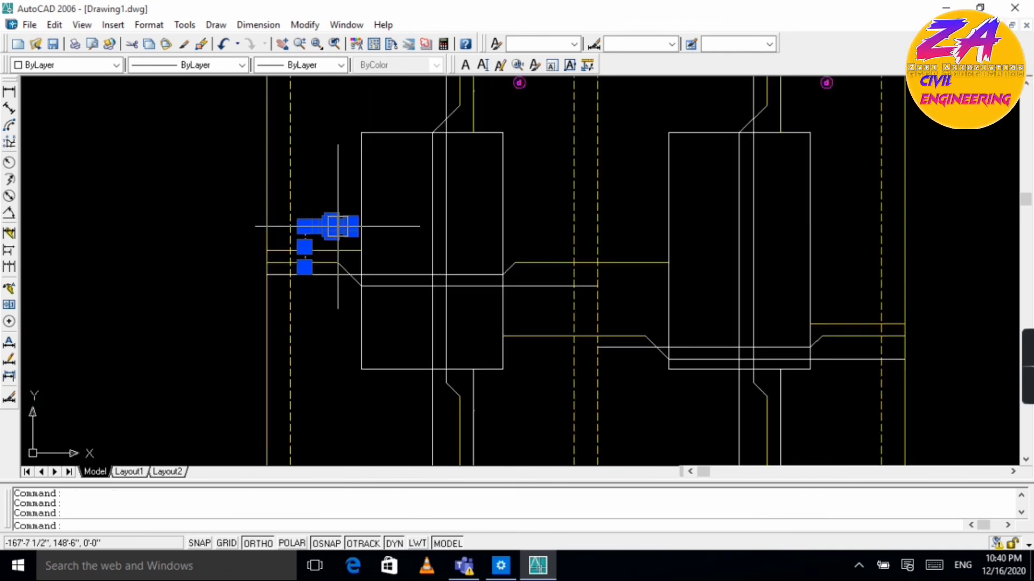
text(co)
key(Return)
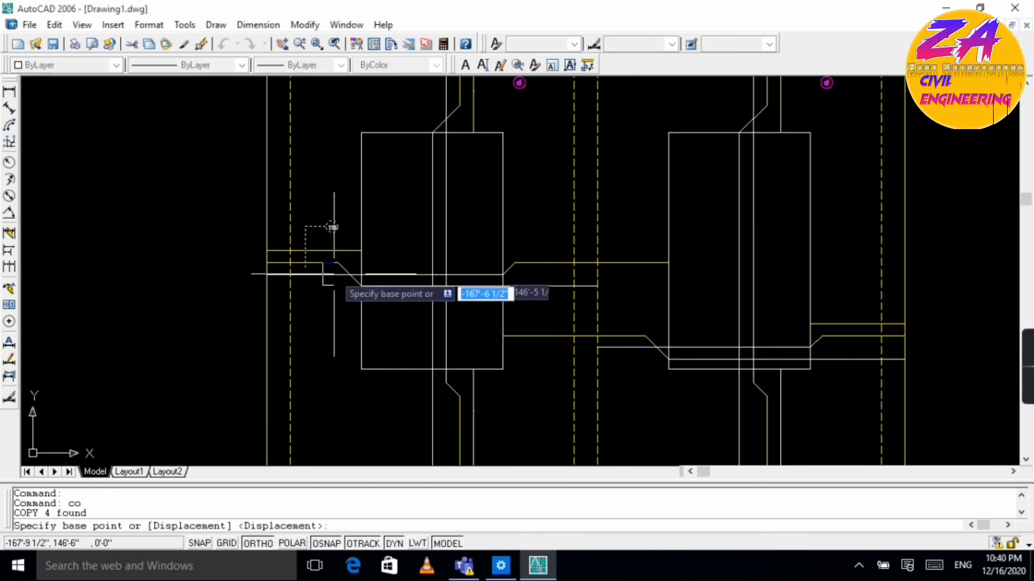
scroll(299, 275, up, 3)
click(299, 276)
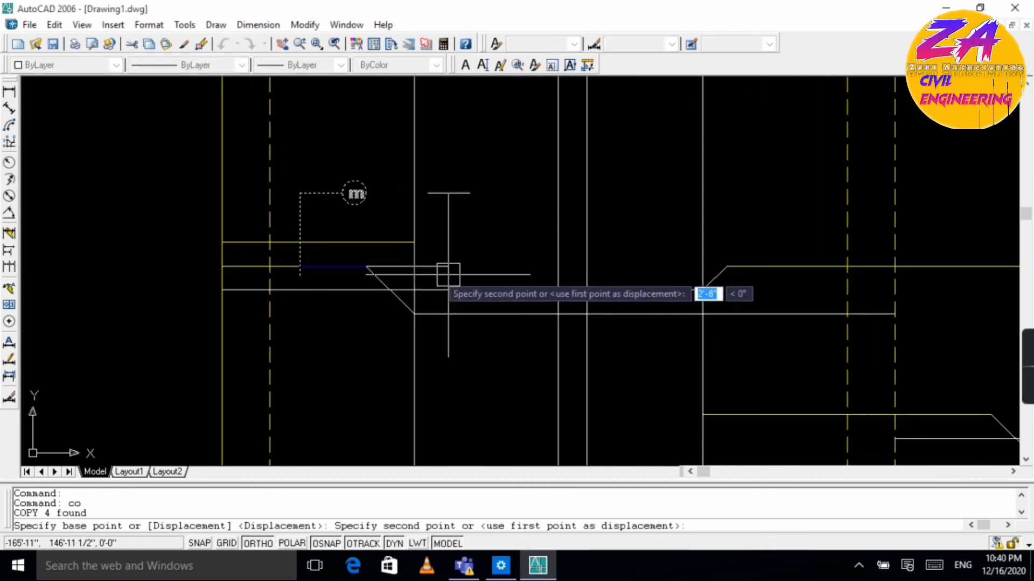
scroll(445, 277, down, 5)
scroll(848, 370, up, 5)
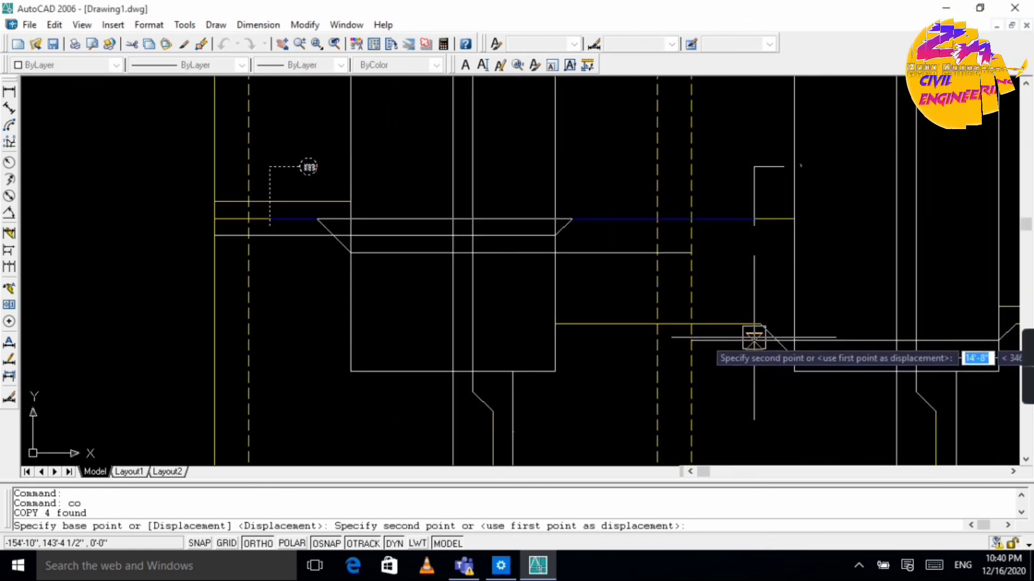
click(722, 323)
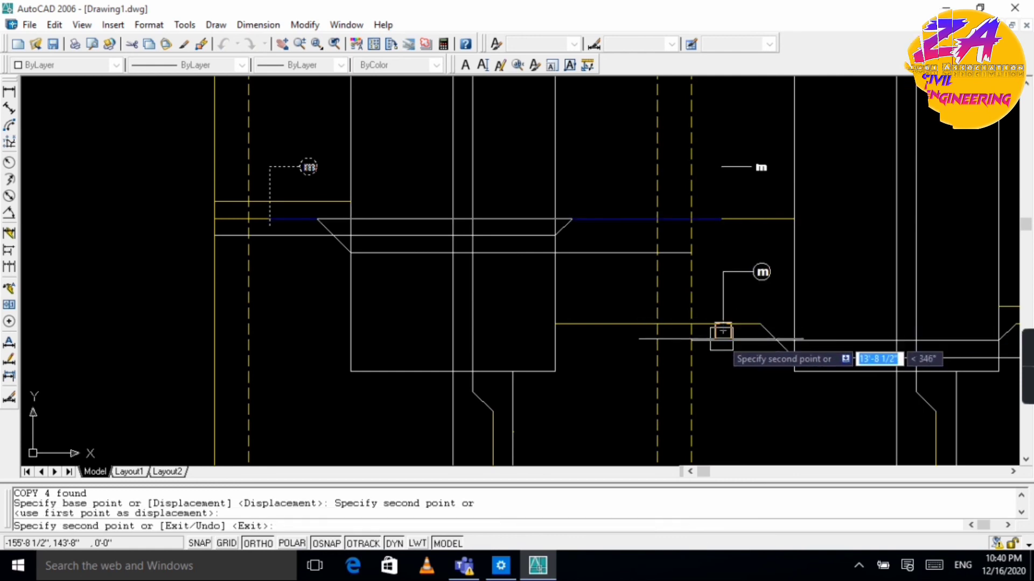
key(Escape)
Step: Erase the two construction rectangles inside the left and right slab panels
scroll(718, 354, down, 4)
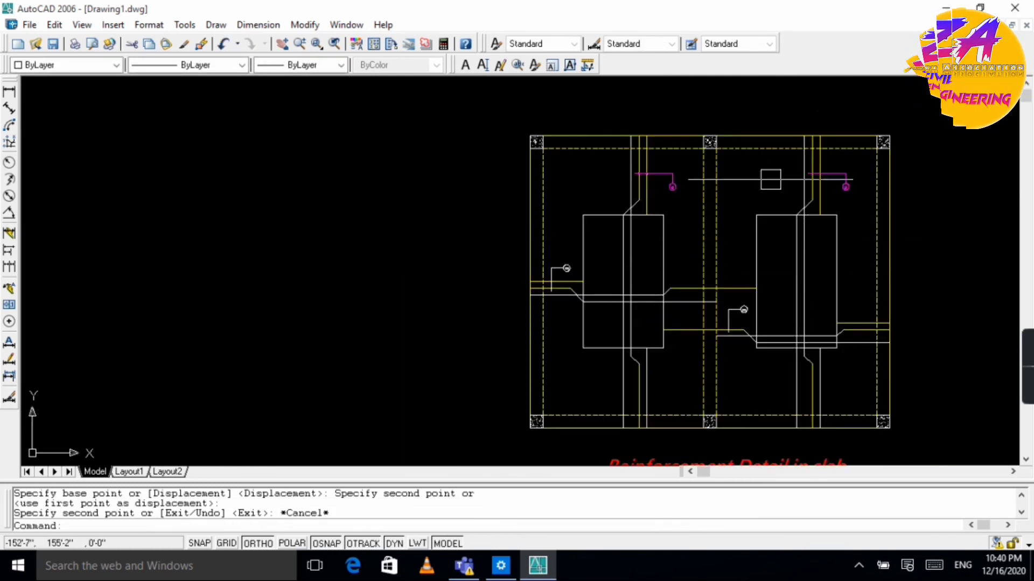
scroll(646, 441, down, 4)
scroll(700, 400, up, 3)
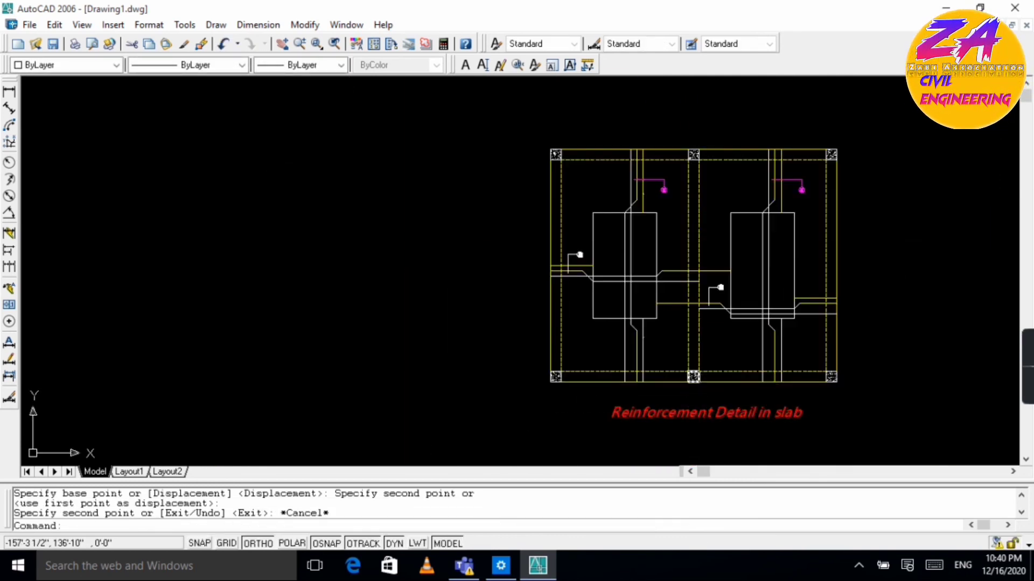
scroll(742, 140, down, 1)
scroll(694, 189, up, 2)
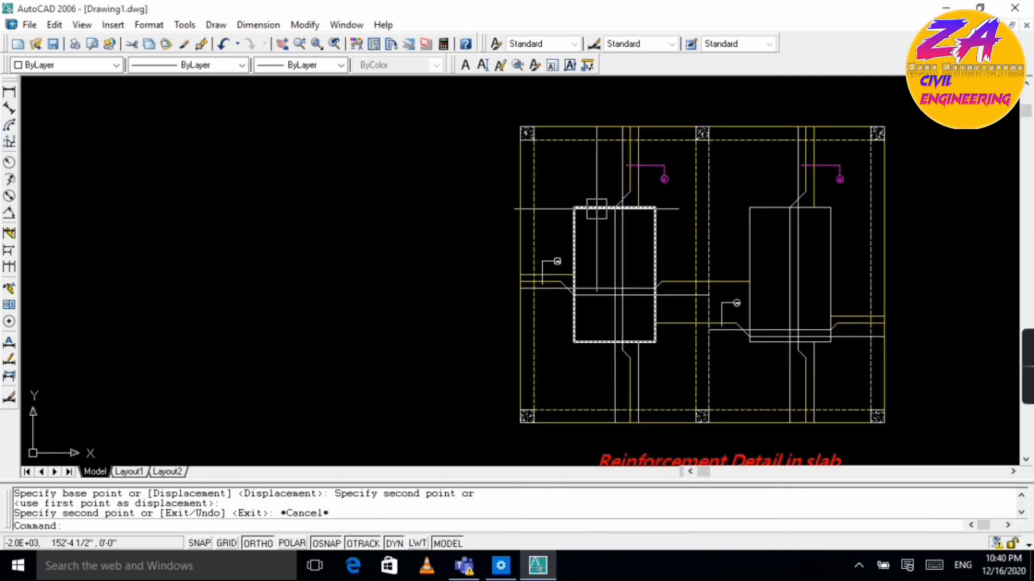
key(Escape)
click(581, 208)
click(750, 212)
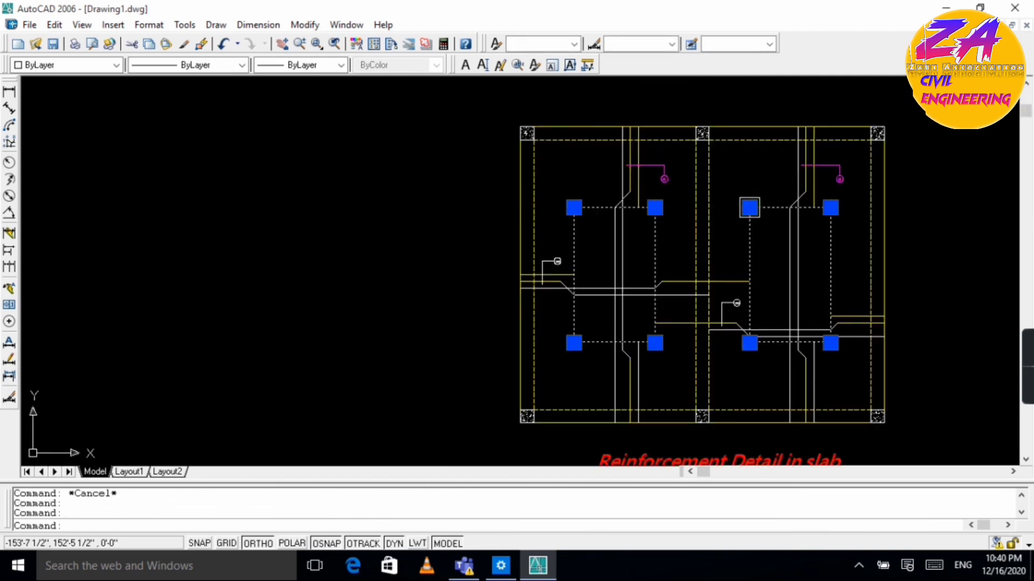
text(e)
key(Return)
scroll(753, 243, down, 3)
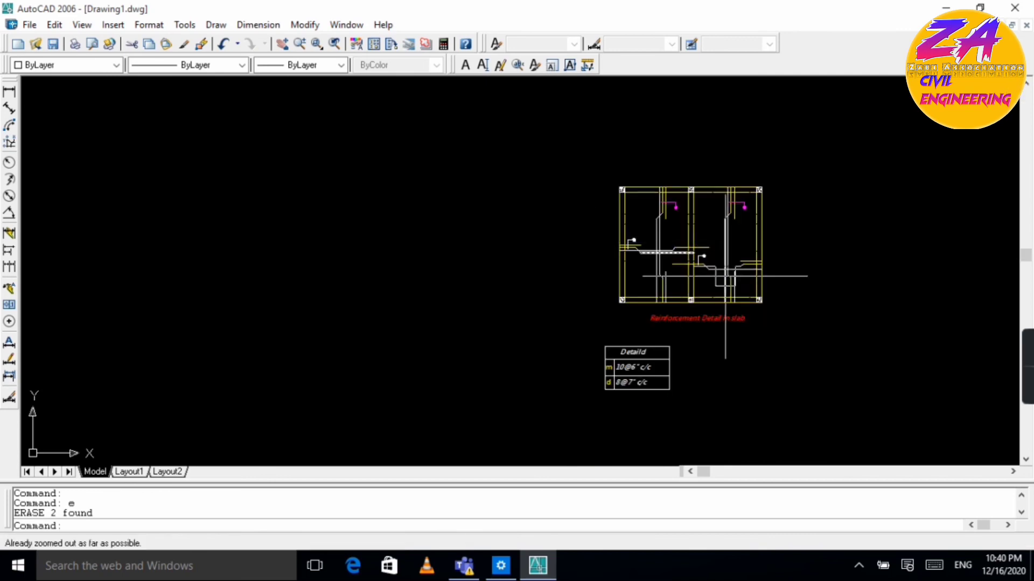
scroll(717, 268, up, 4)
scroll(488, 162, down, 2)
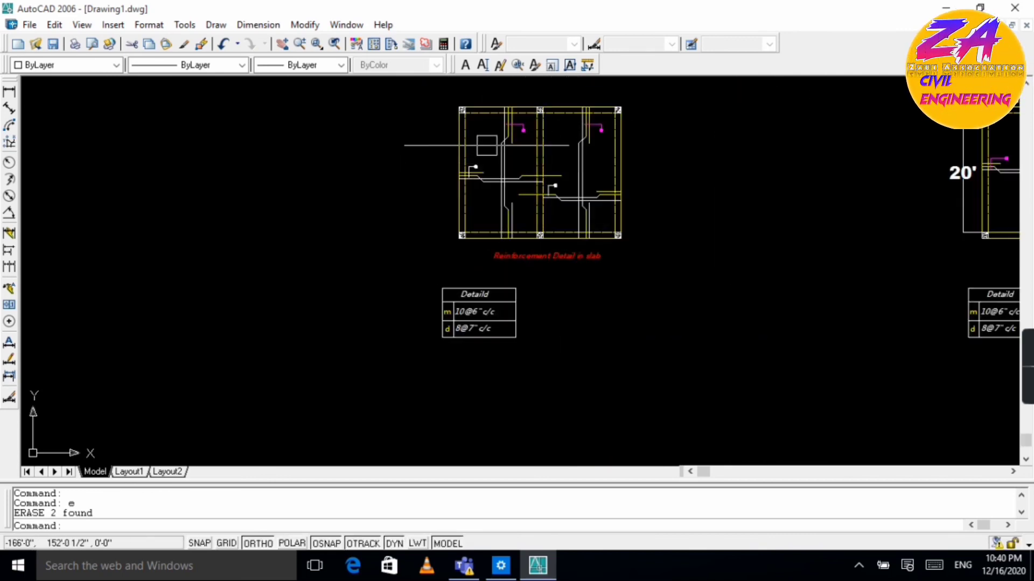
scroll(458, 178, up, 2)
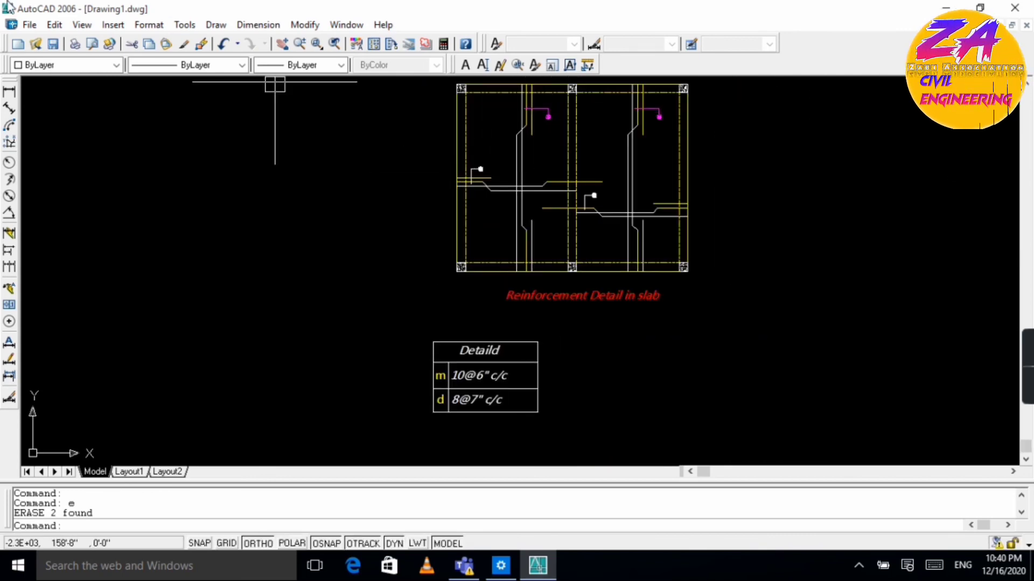
double_click(245, 12)
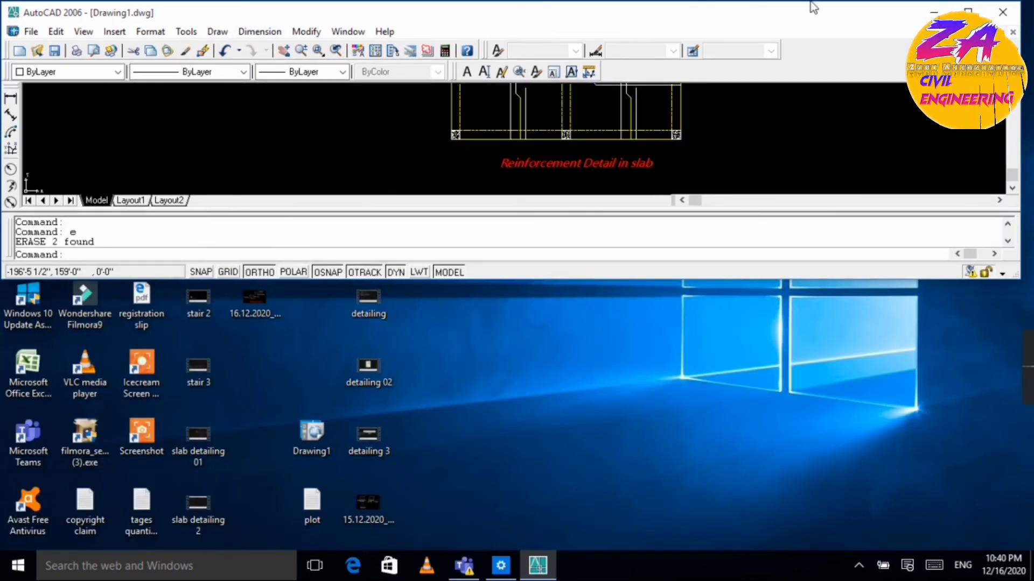
double_click(739, 13)
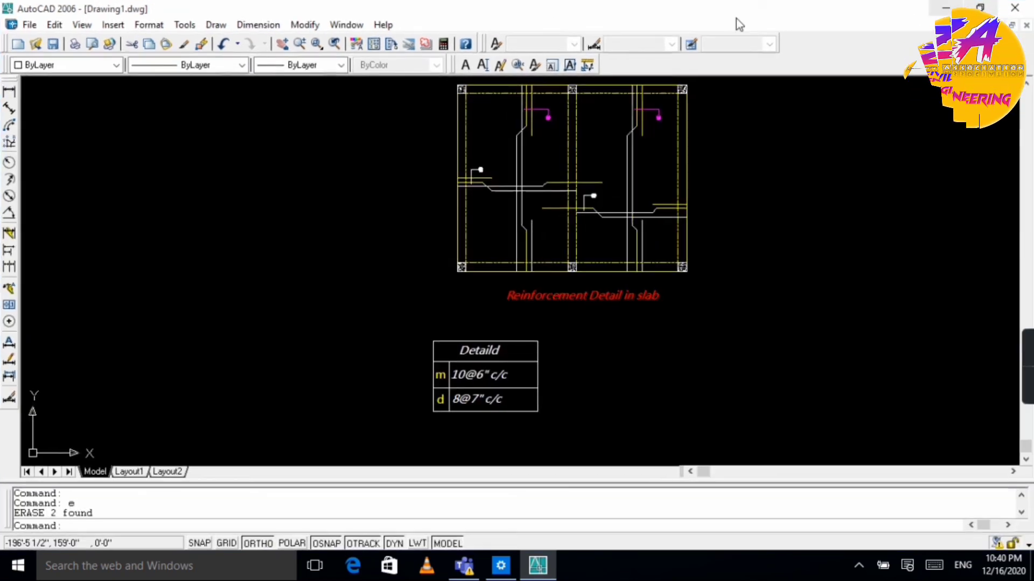
Step: Add a vertical linear dimension outside the slab's left edge, spanning between the inner dashed lines of the top and bottom beams
click(244, 26)
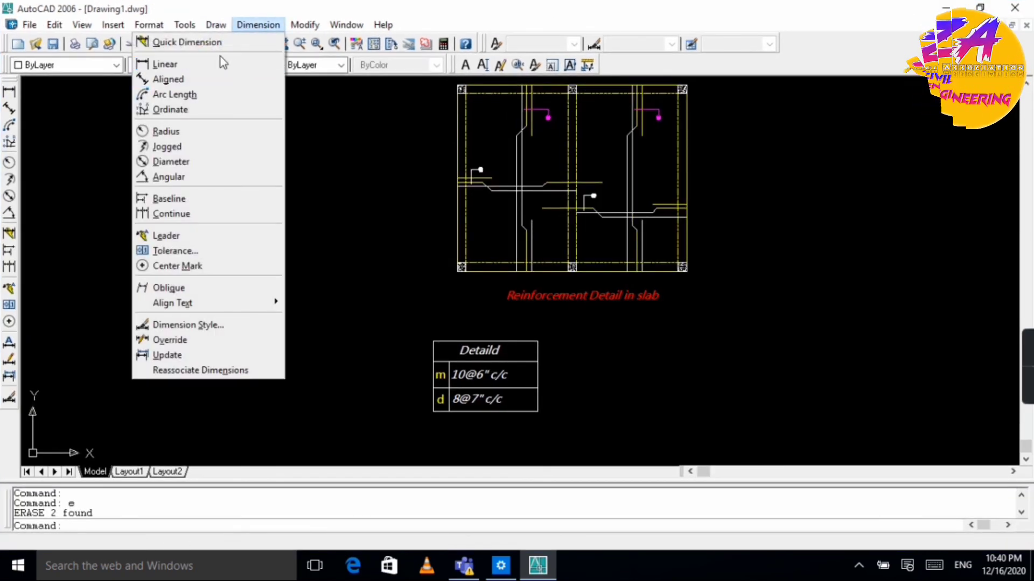
click(207, 64)
scroll(452, 97, up, 3)
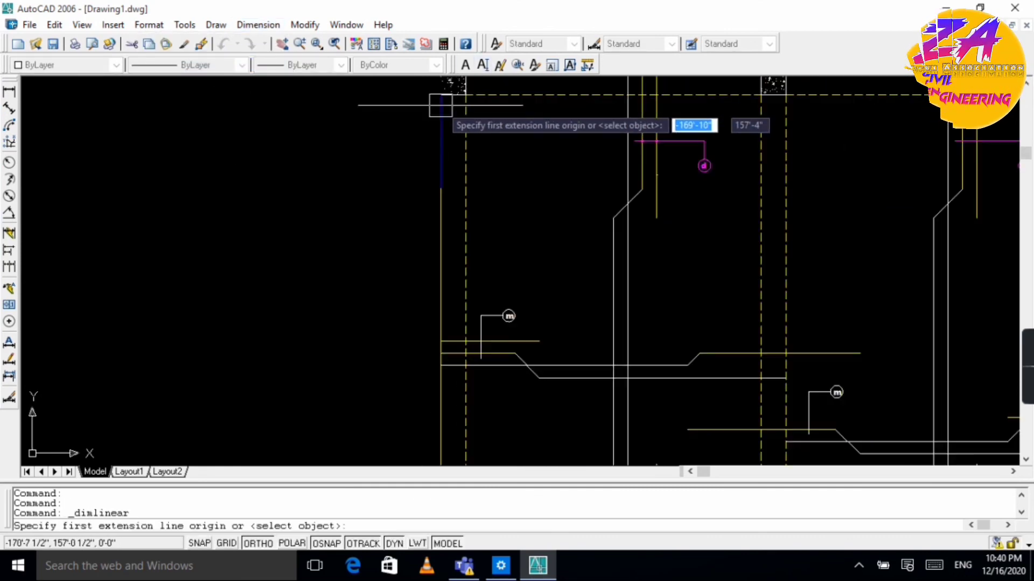
click(440, 95)
scroll(422, 232, down, 3)
scroll(415, 314, up, 3)
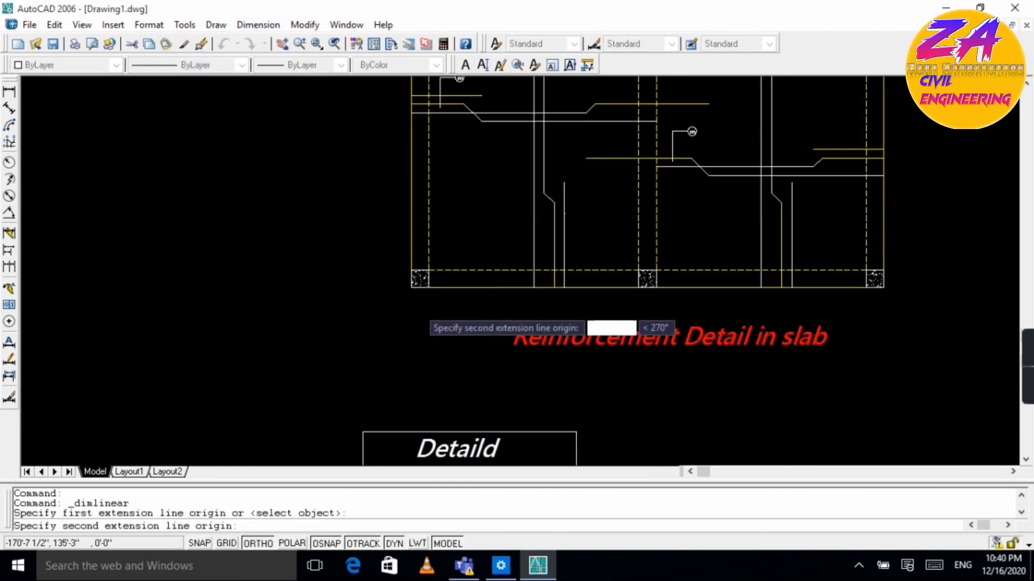
click(411, 271)
click(357, 253)
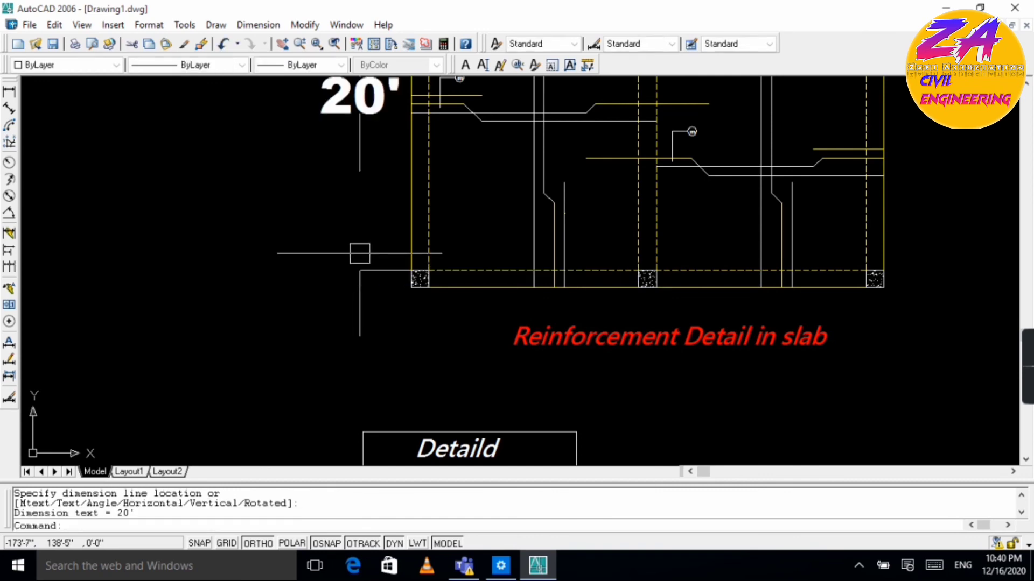
Step: Add a horizontal linear dimension above the slab for the left panel's clear width between the left and middle columns
scroll(434, 225, down, 5)
key(space)
scroll(421, 128, up, 4)
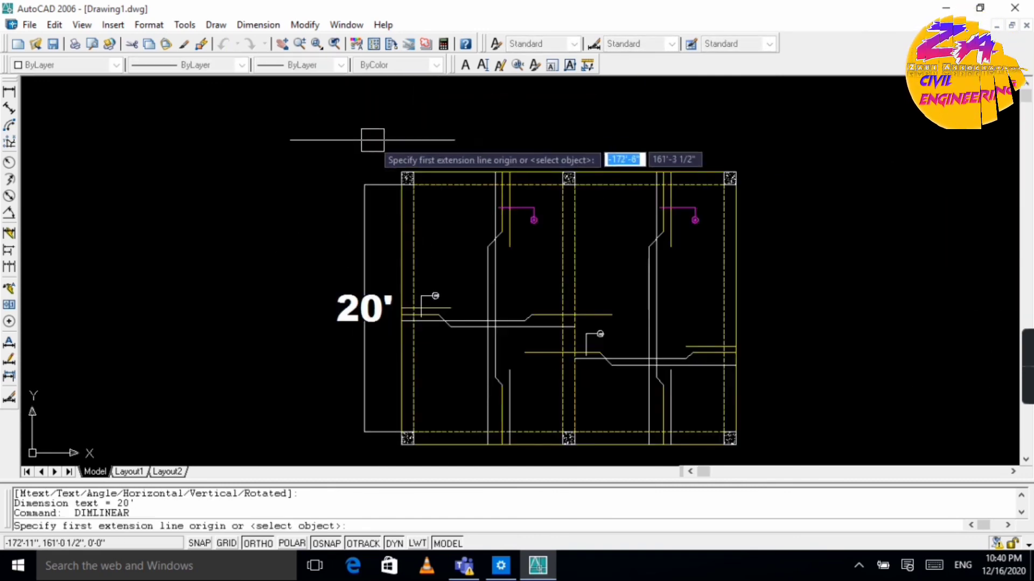
click(412, 171)
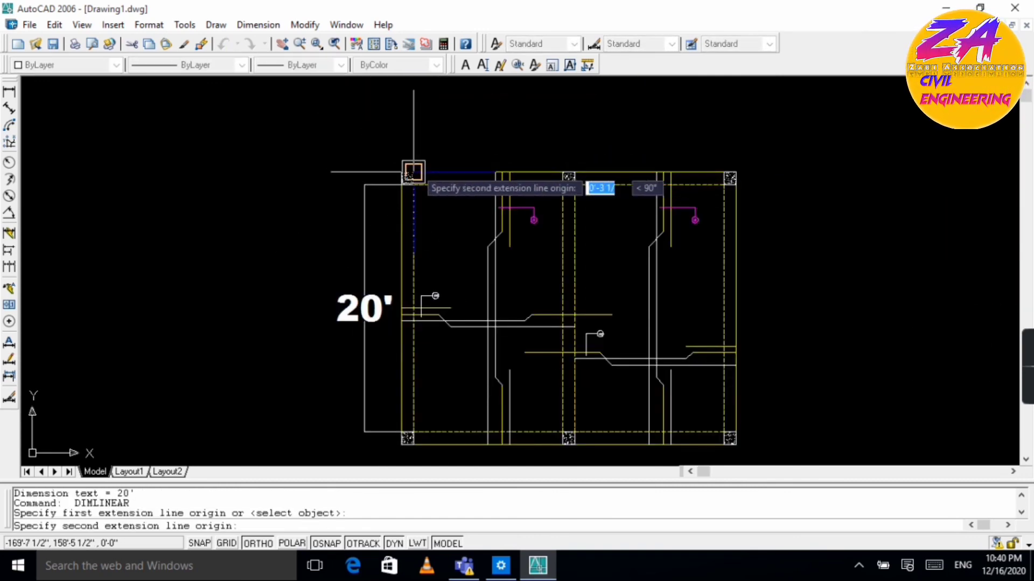
click(563, 173)
click(557, 141)
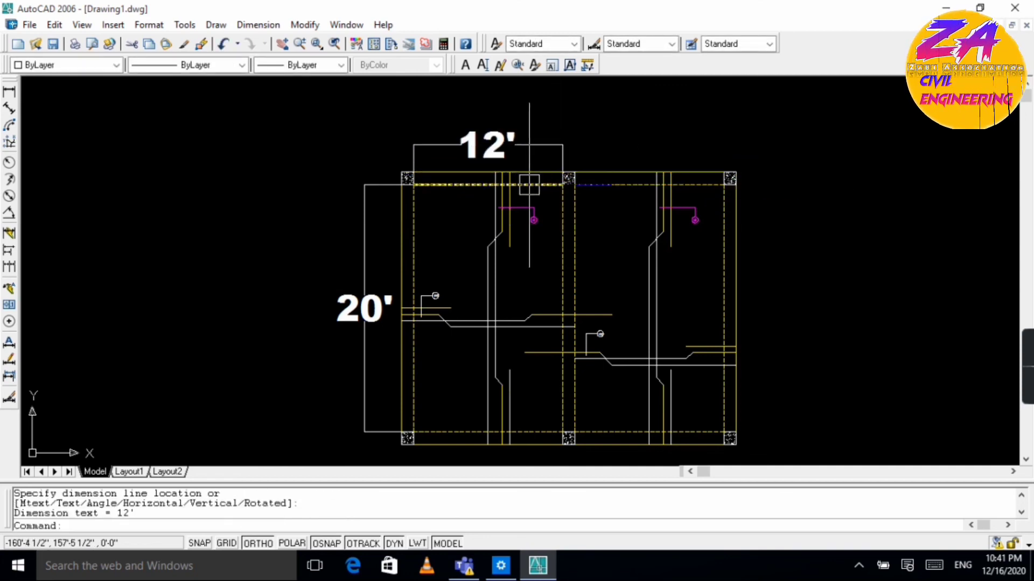
key(Escape)
scroll(480, 234, down, 4)
scroll(485, 272, up, 3)
scroll(582, 295, down, 4)
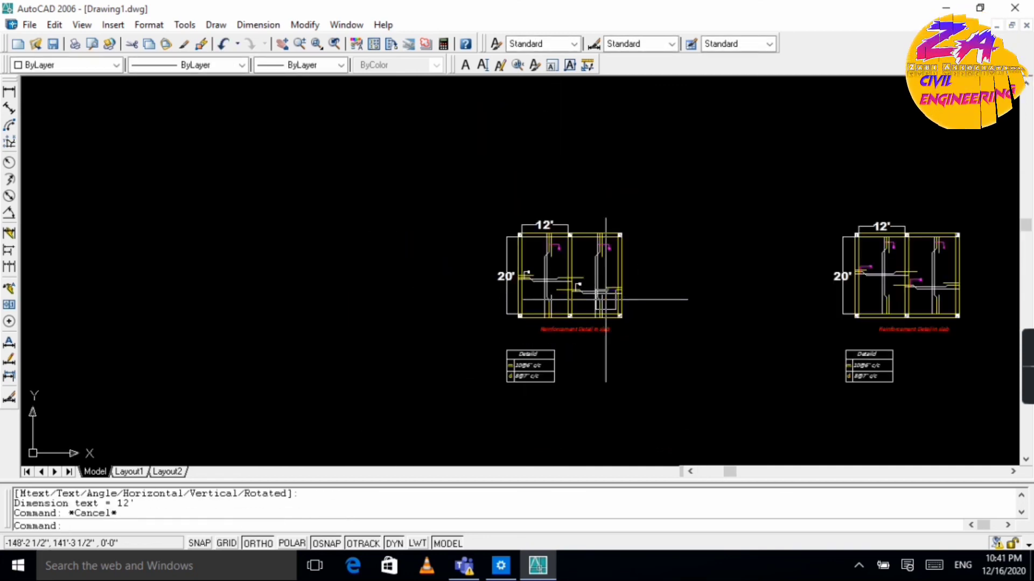
scroll(606, 299, up, 5)
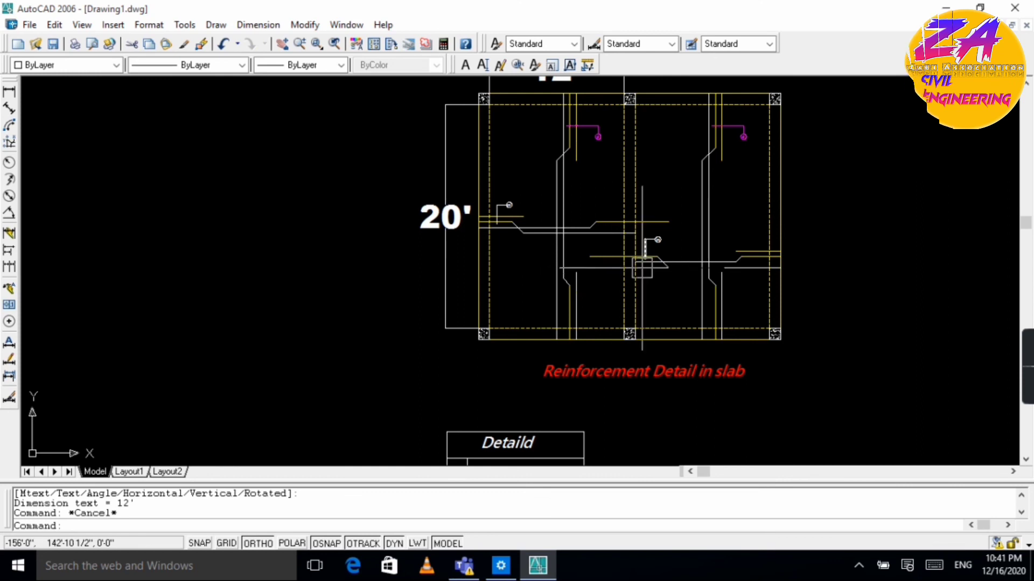
scroll(642, 268, down, 3)
scroll(658, 183, up, 2)
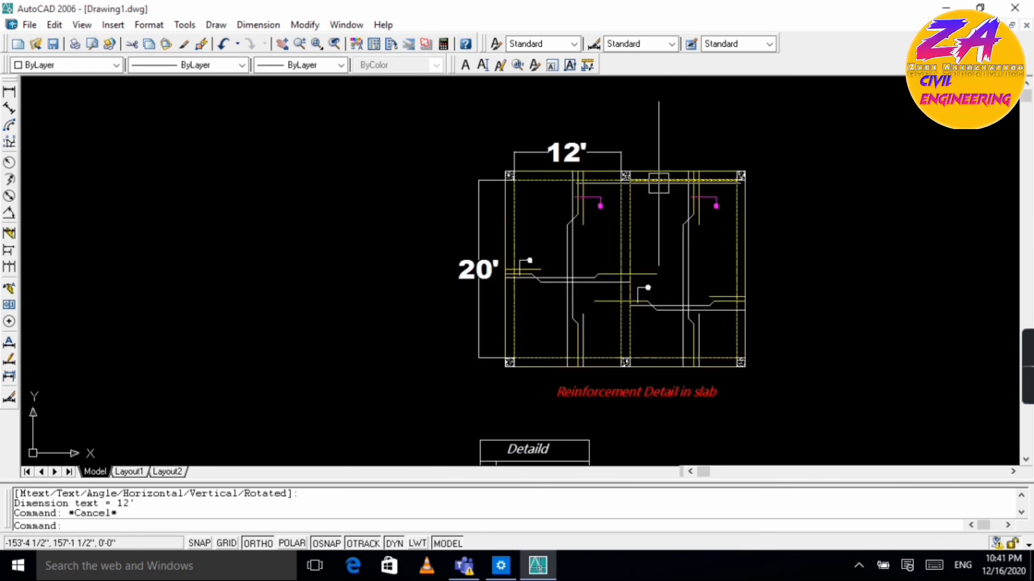